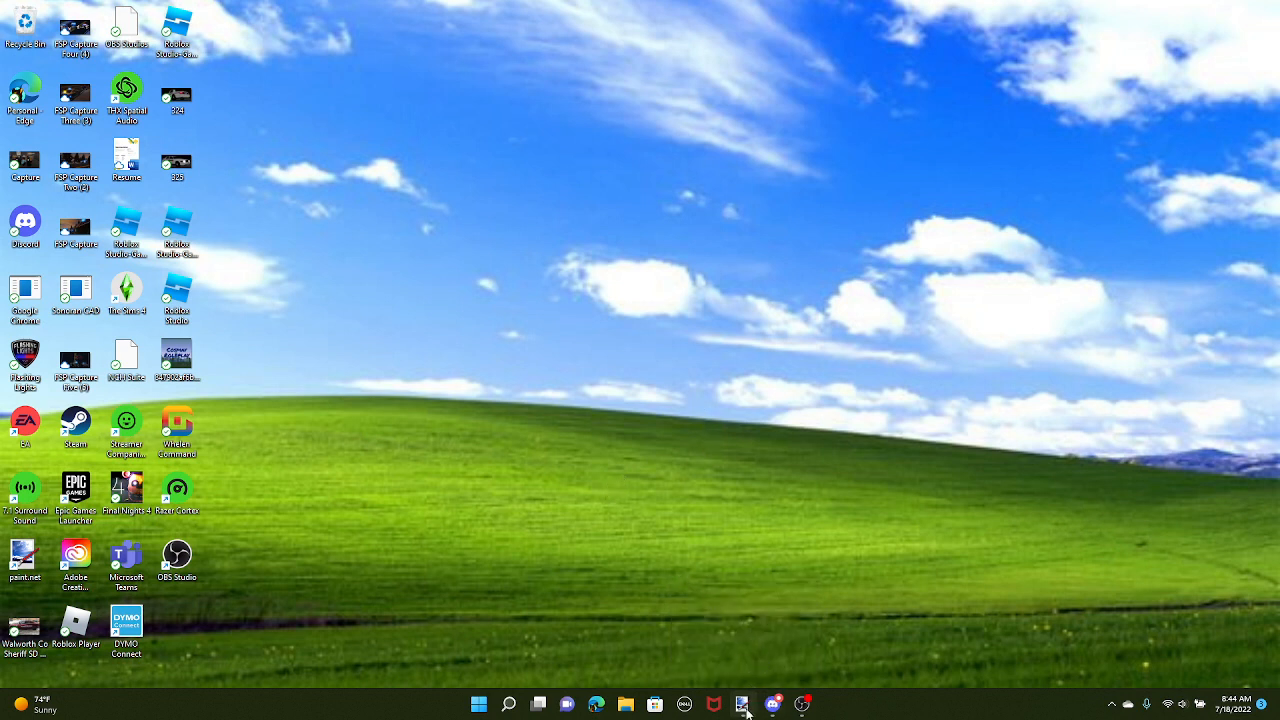
Switch to paint.net and browse for an image to open in Pictures > Templates > 2022 ERLC Vehicle Templates > Cars > Bullhorn Prancer Pursuit (Dodge Charger)
mouse_move(739, 710)
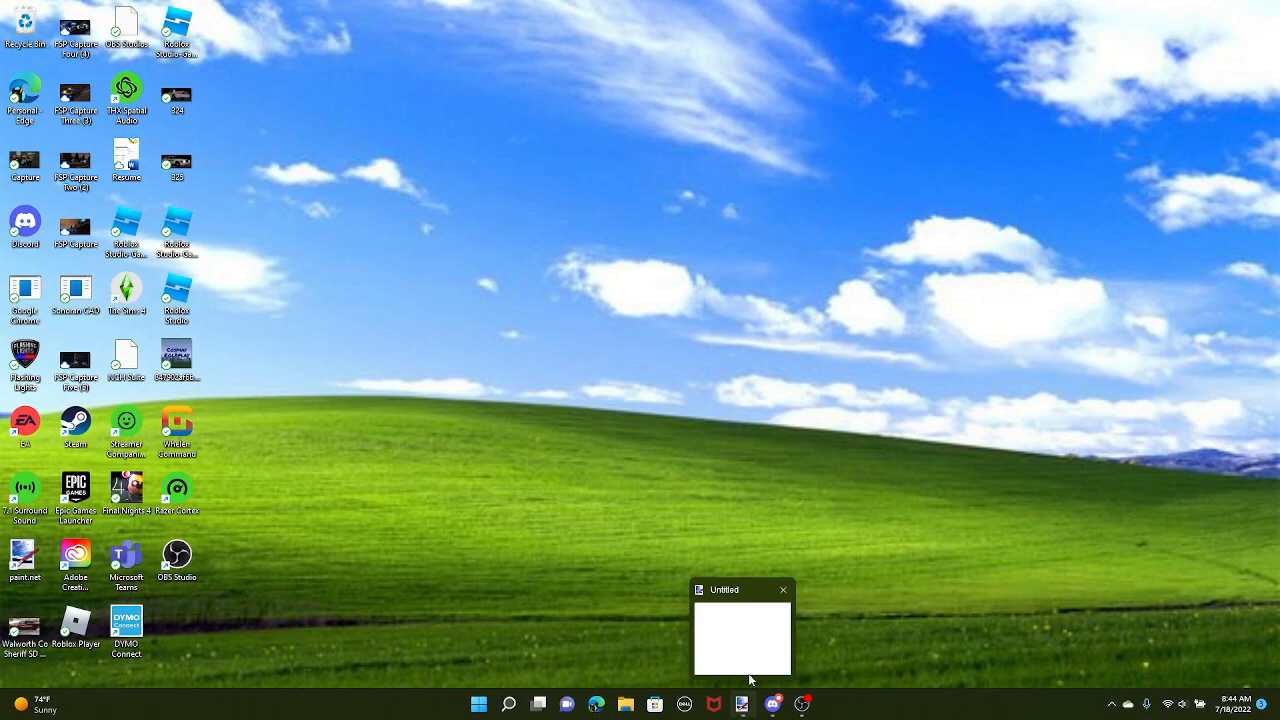
left_click(750, 680)
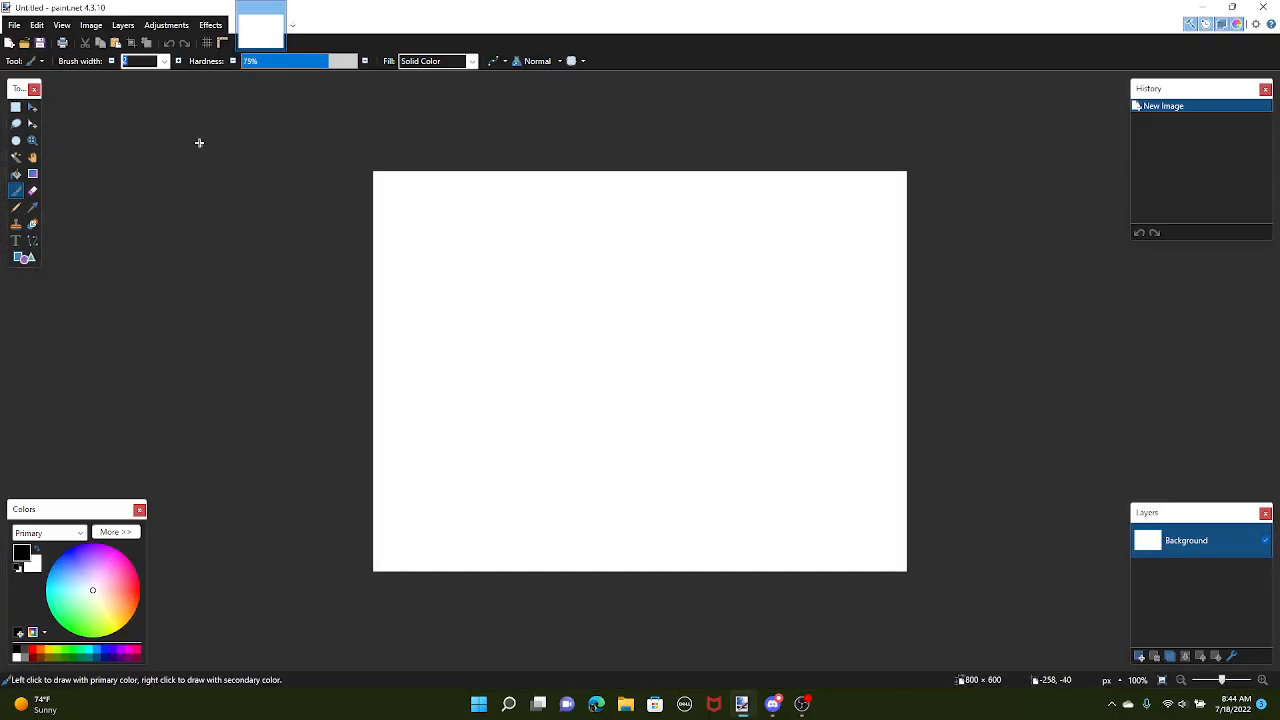
left_click(24, 42)
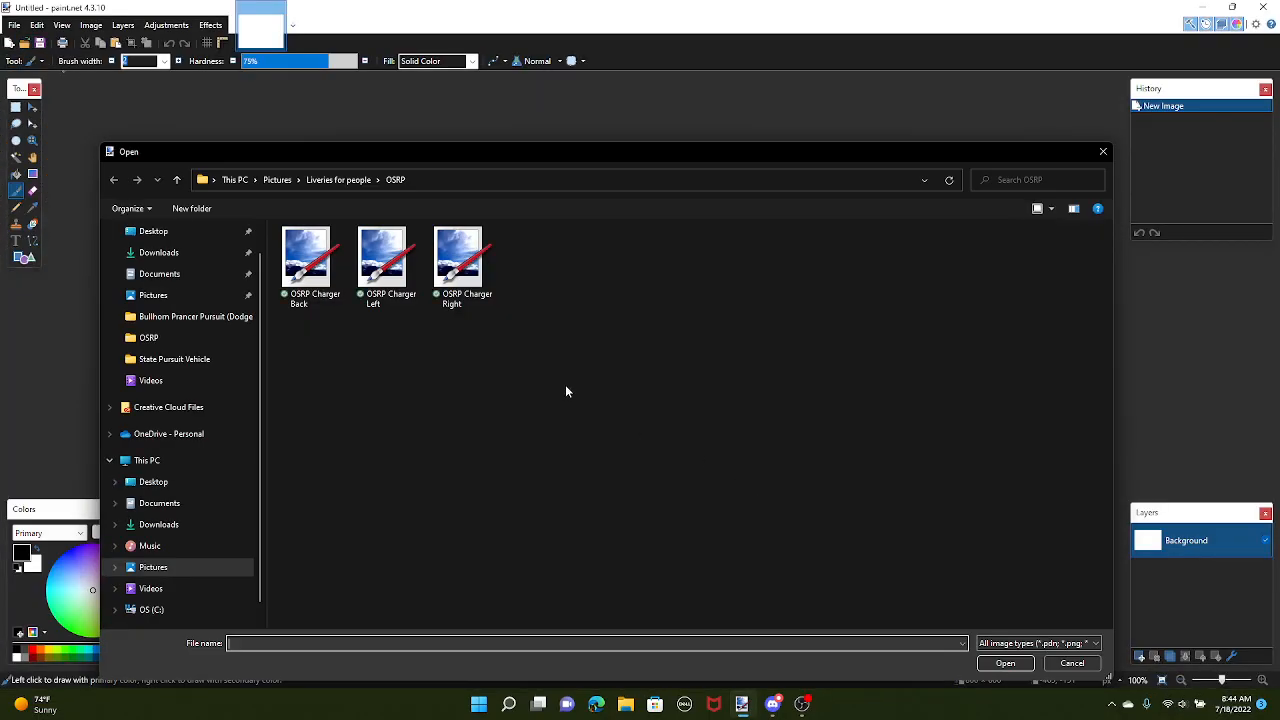
left_click(153, 295)
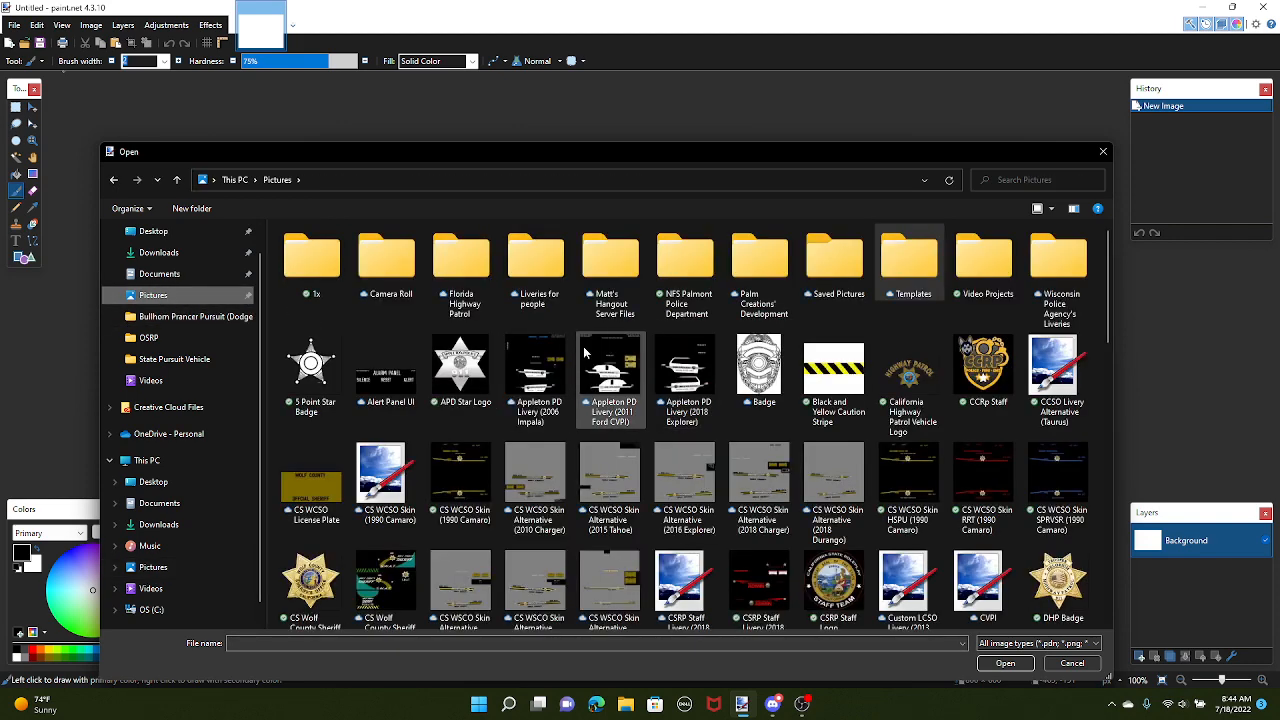
left_click(905, 287)
double_click(905, 287)
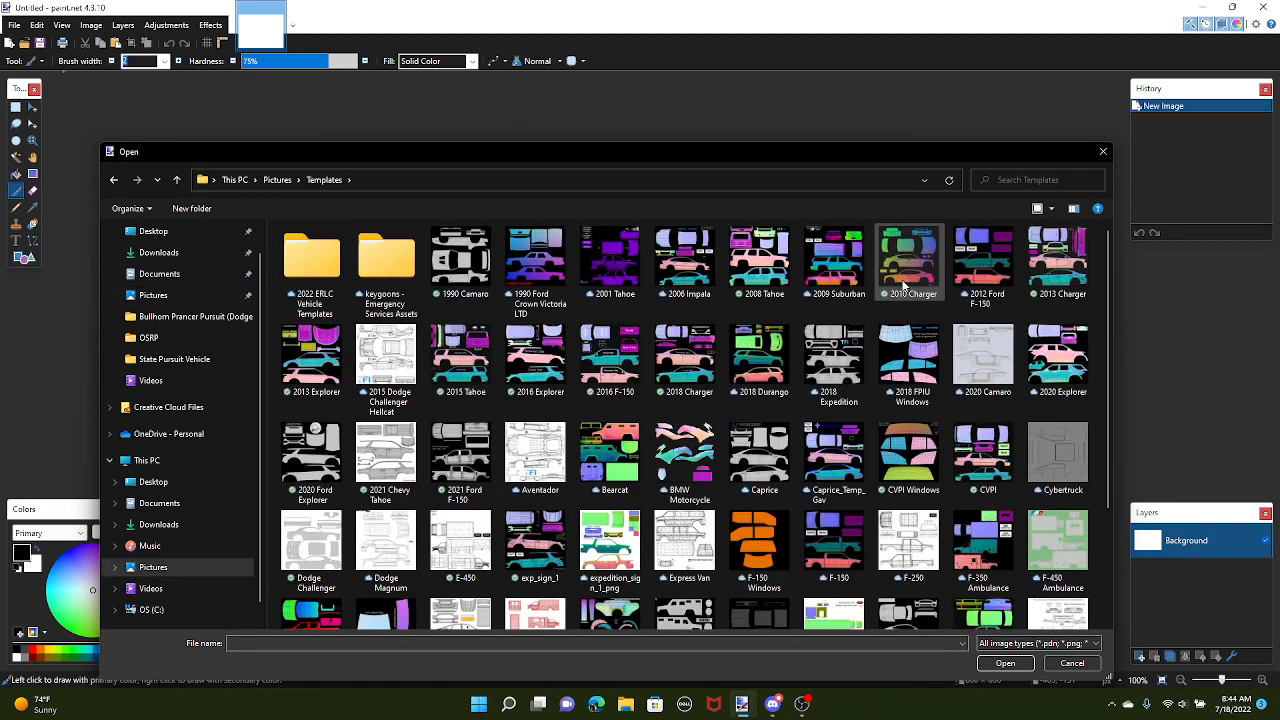
double_click(321, 282)
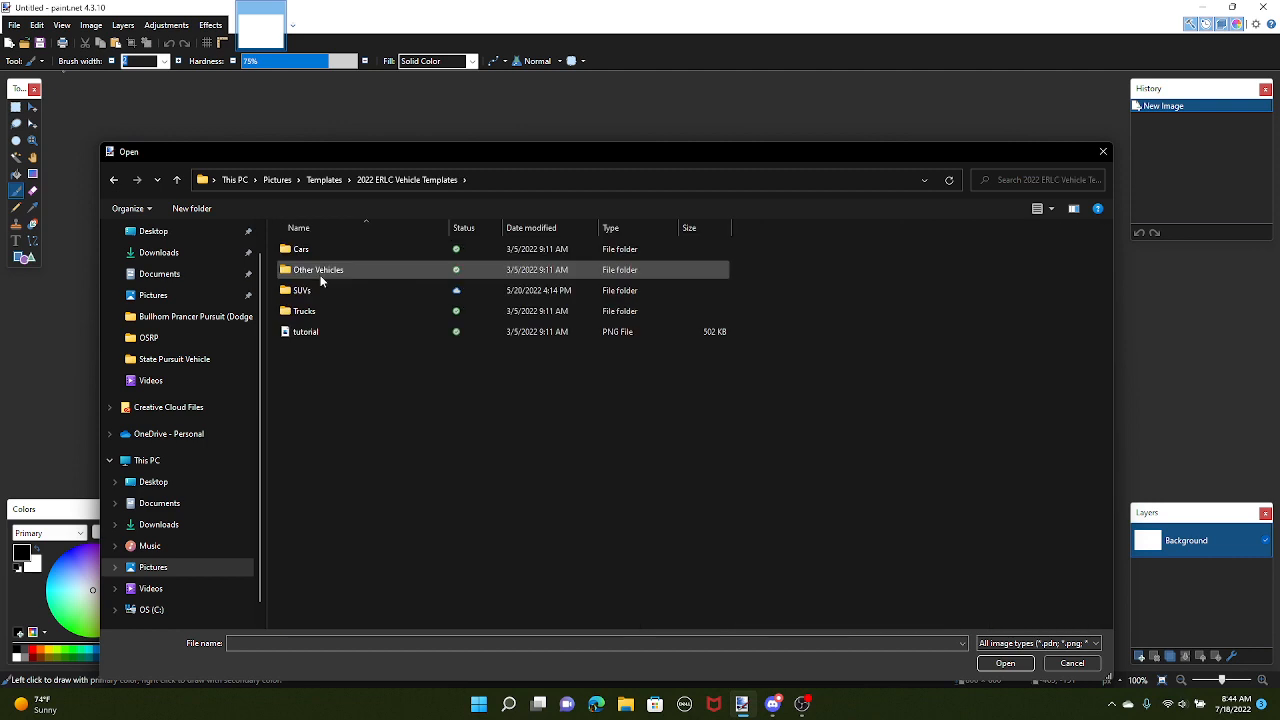
double_click(323, 252)
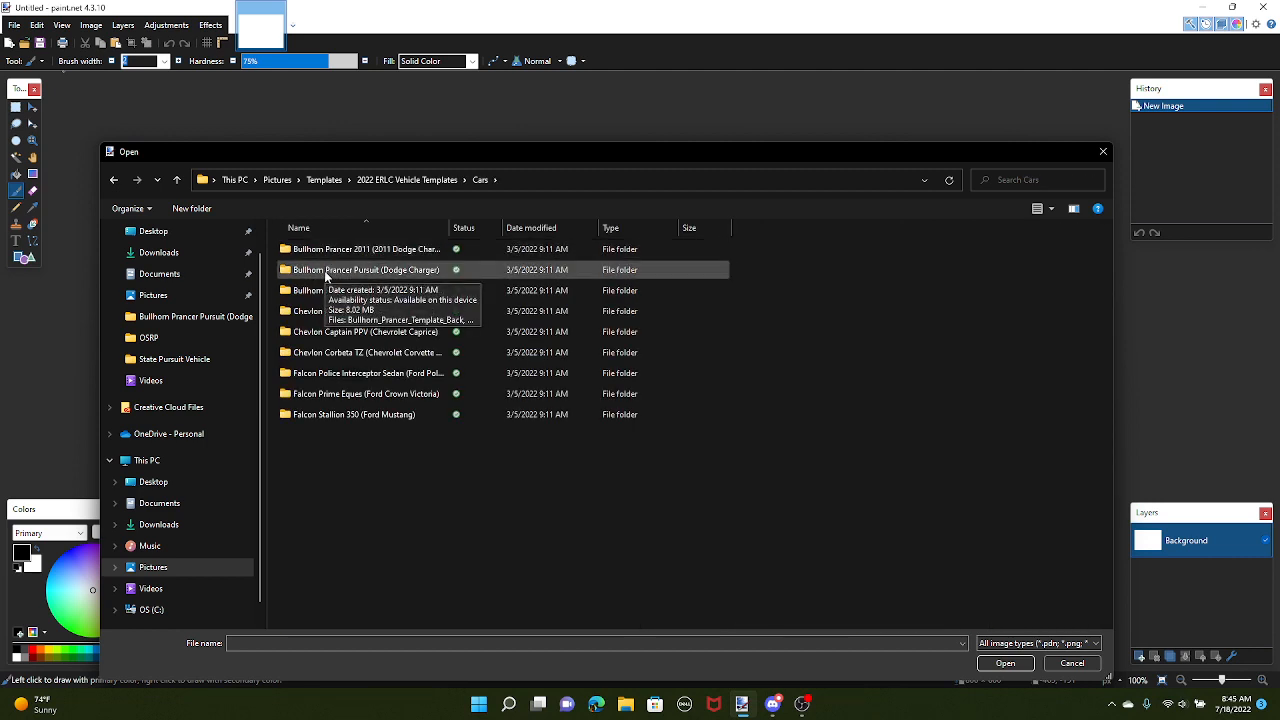
double_click(328, 277)
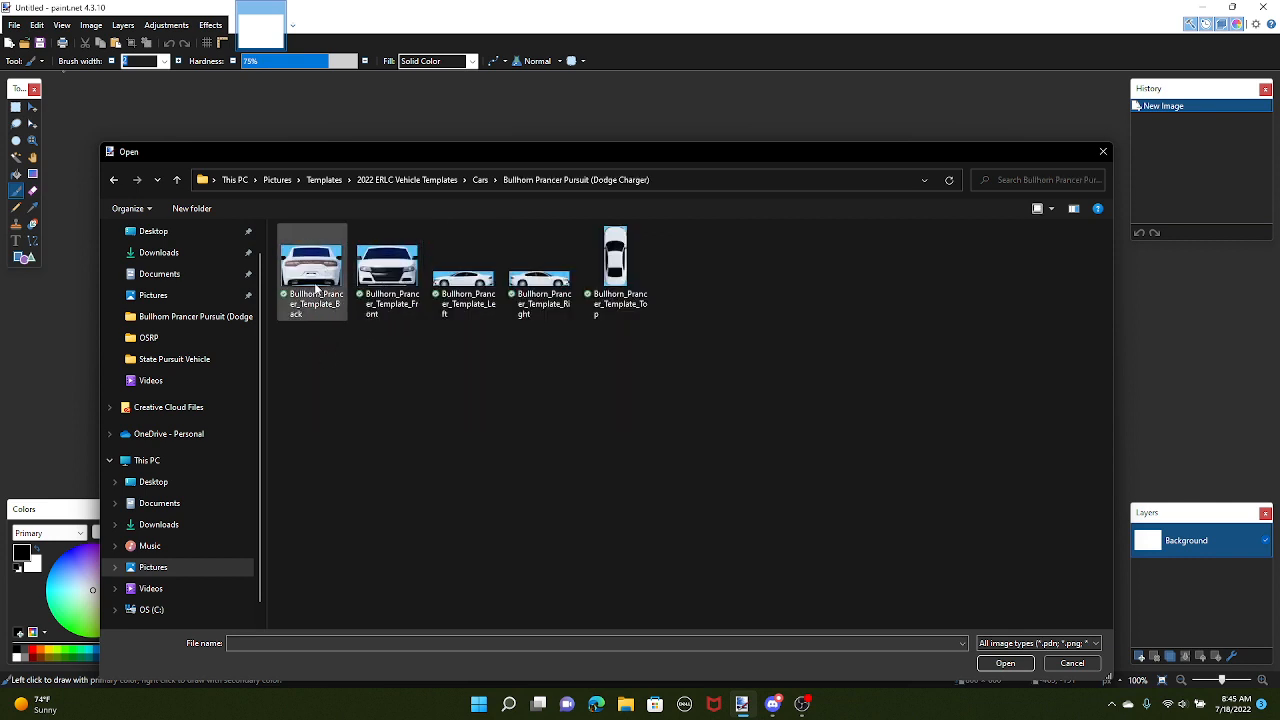
Open the Back, Left, Right and Top Bullhorn Prancer template images together
left_click(316, 289)
left_click(463, 275, "ctrl")
left_click(539, 275, "ctrl")
left_click(620, 292, "ctrl")
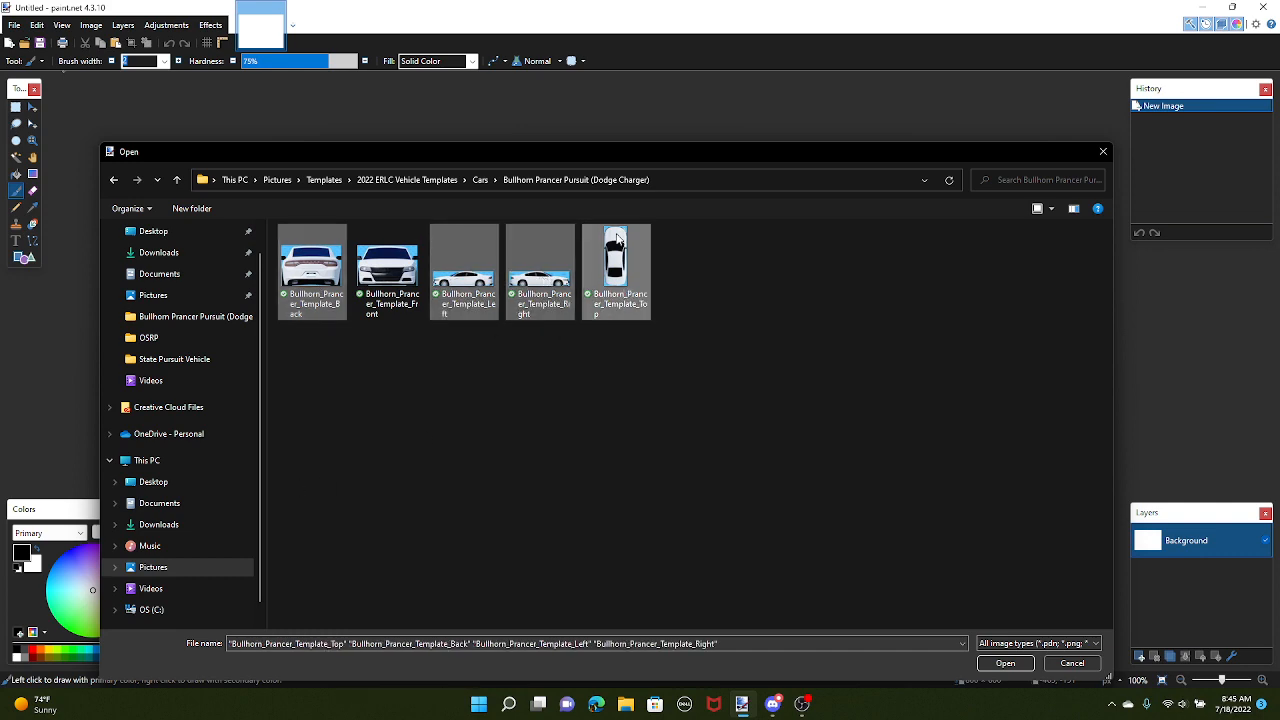
left_click(1010, 665)
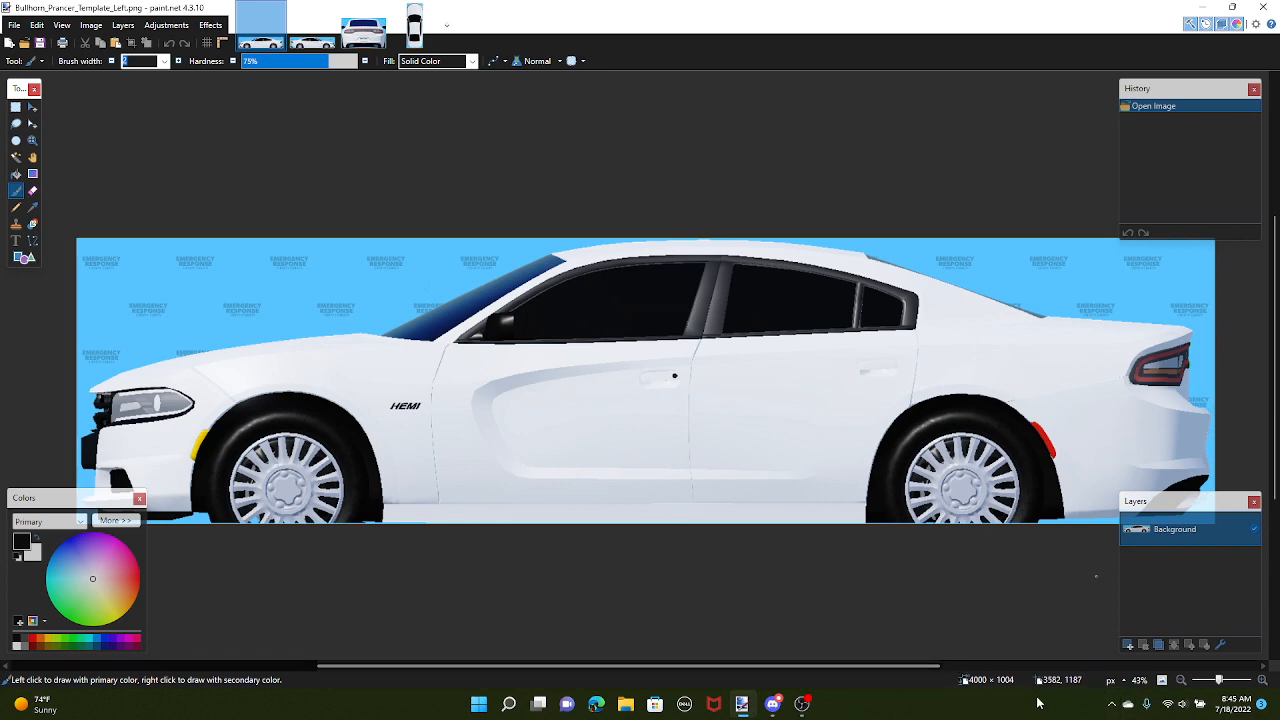
Resize the left-side template to 5000 pixels wide, keeping the aspect ratio
key("ctrl+r")
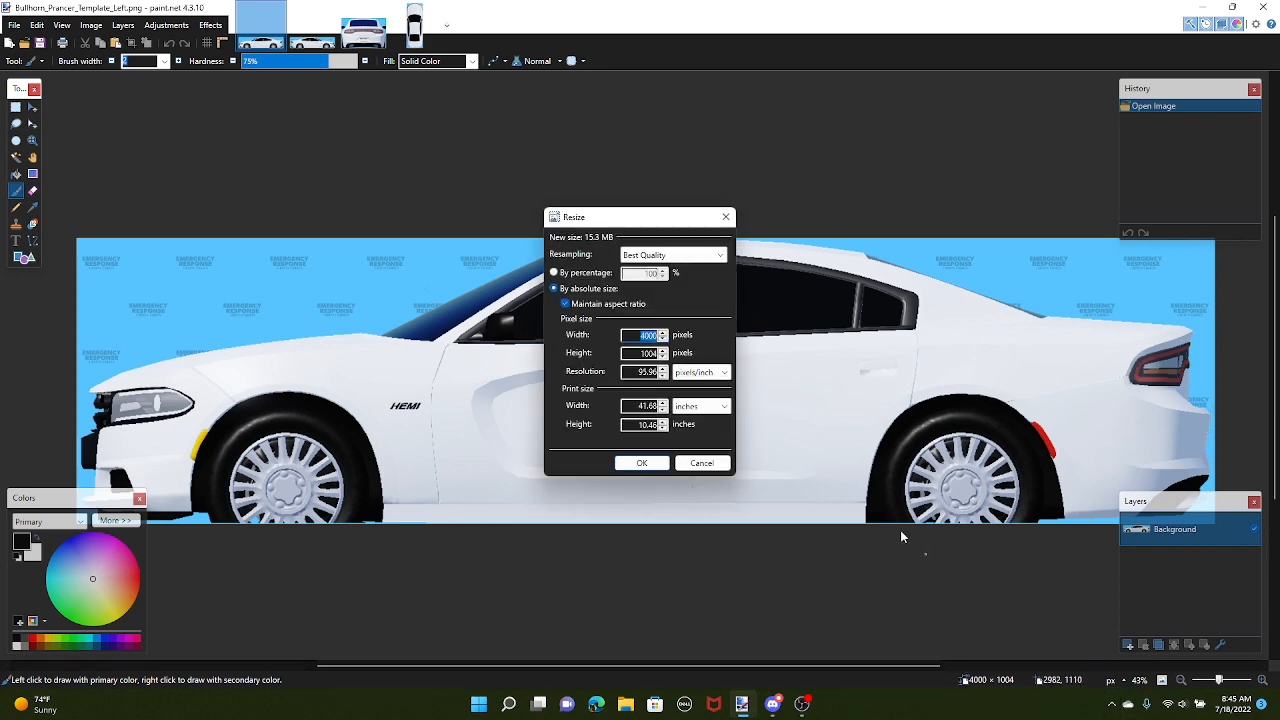
type("5000")
key("Return")
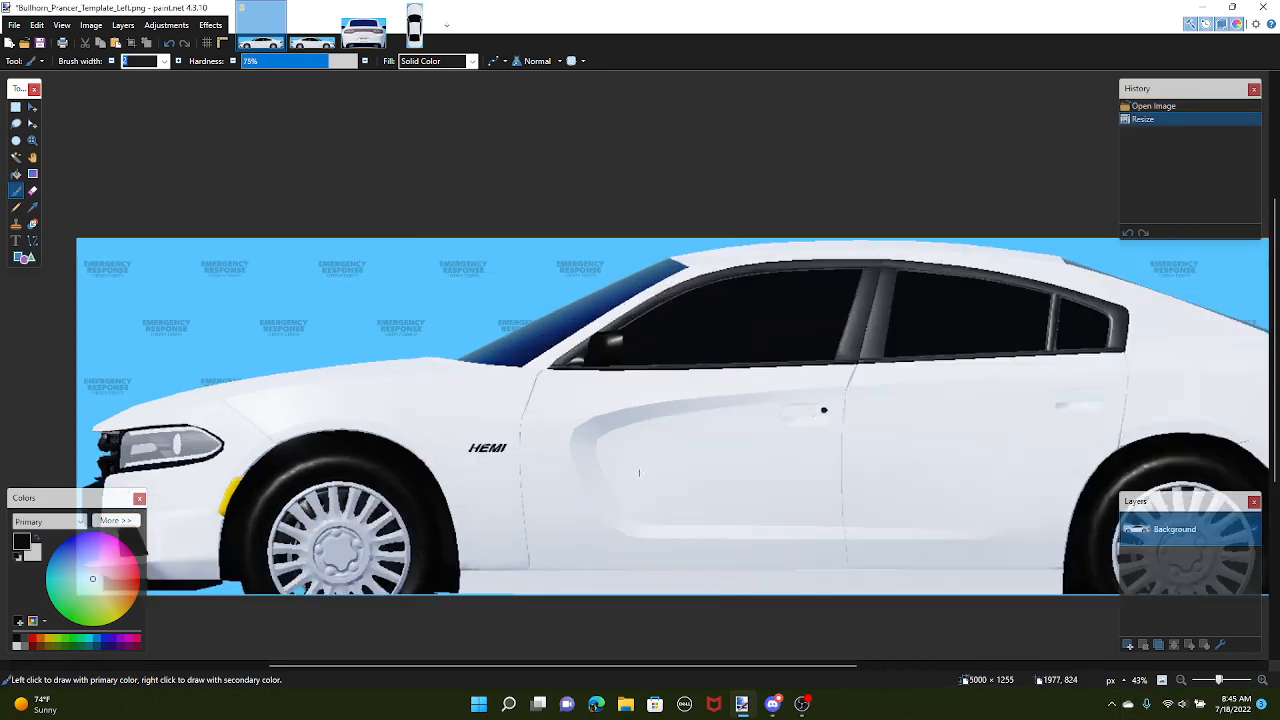
scroll(638, 473, "down", 4)
left_click_drag(798, 469, 698, 395)
scroll(698, 395, "up", 2)
left_click_drag(686, 328, 738, 330)
Resize the right-side template to a width of 5000 pixels with its aspect ratio maintained
left_click(312, 32)
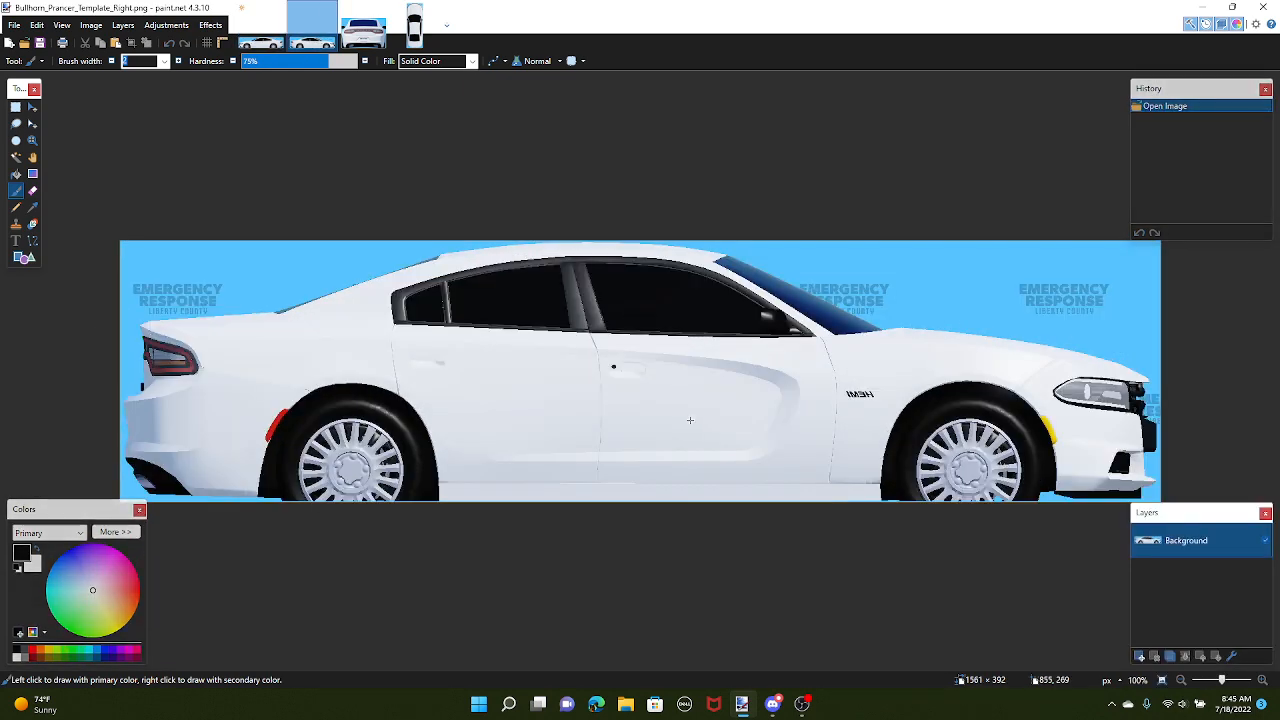
key("ctrl+r")
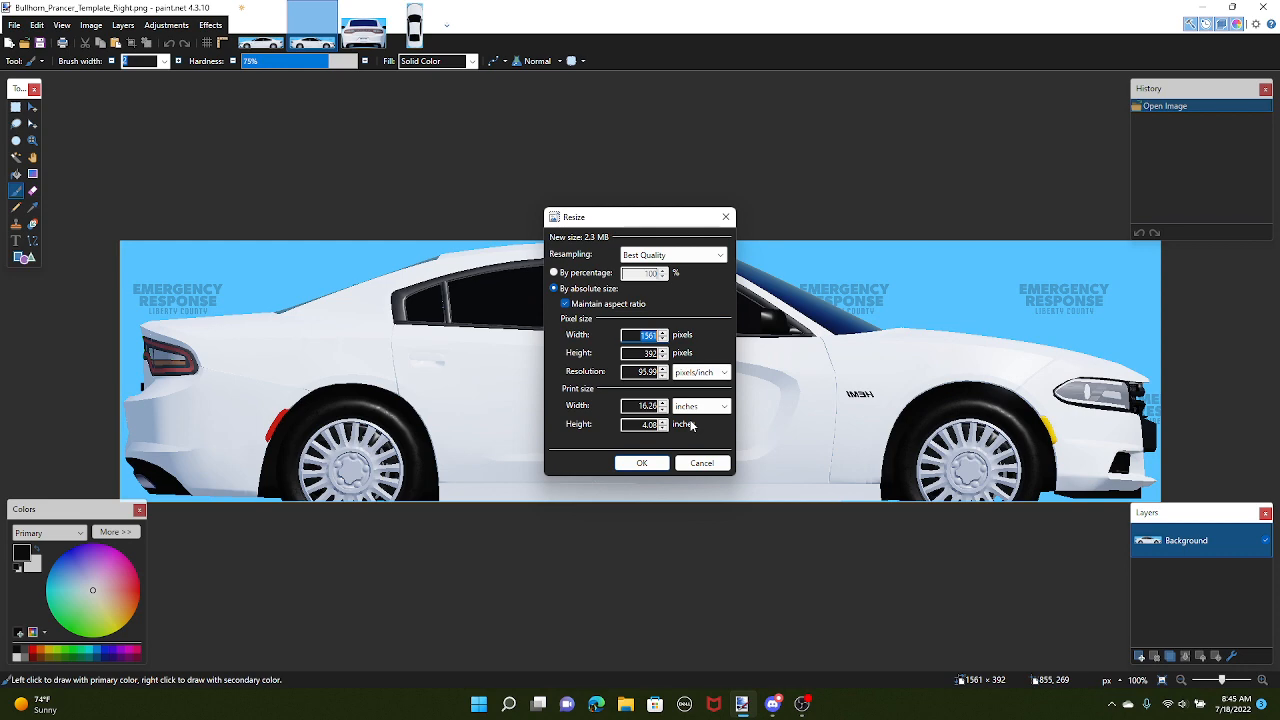
type("5000")
key("Return")
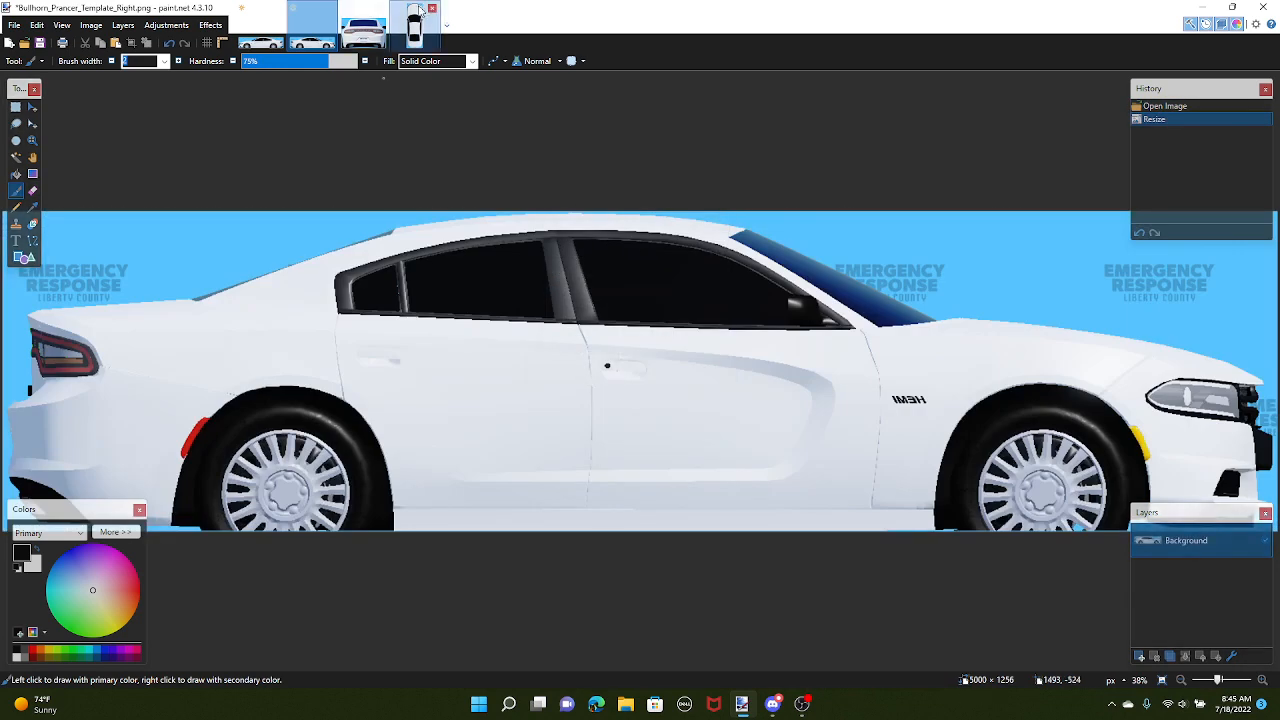
Resize the back template image to a width of 5000 pixels
left_click(418, 14)
key("ctrl+r")
type("5")
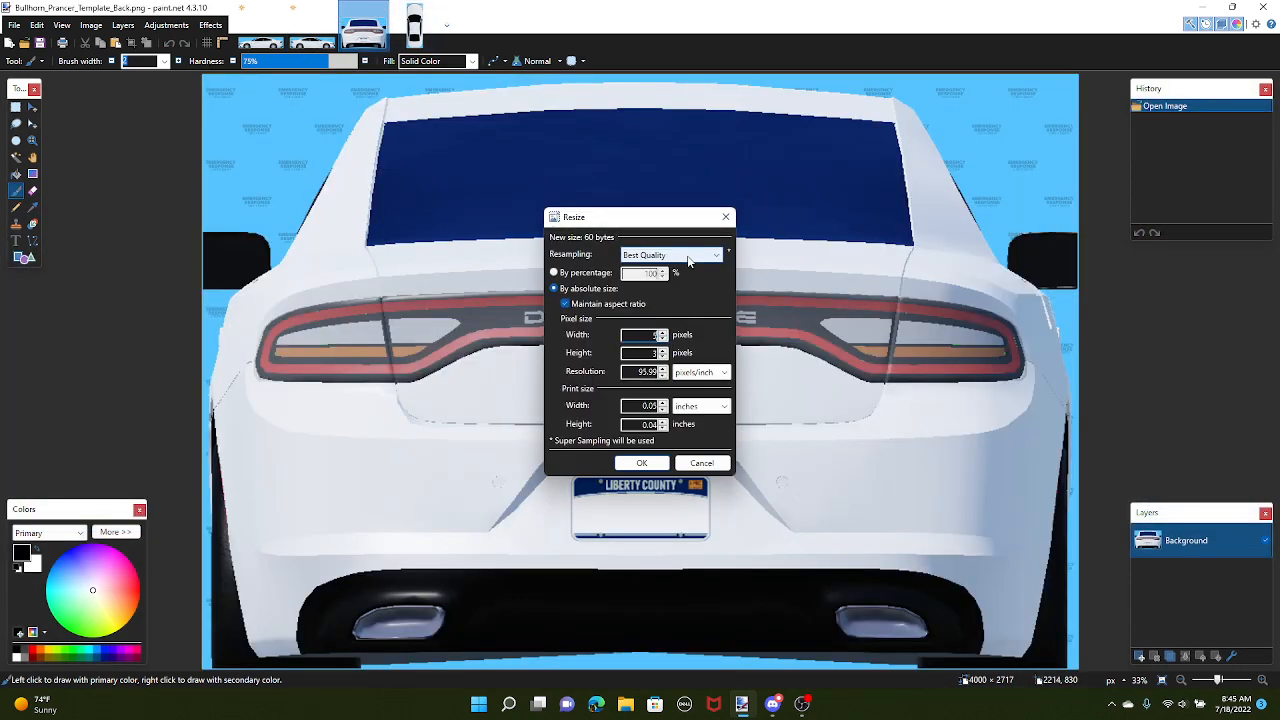
type("000")
key("Return")
Resize the top template image to a height of 5000 pixels
left_click(414, 30)
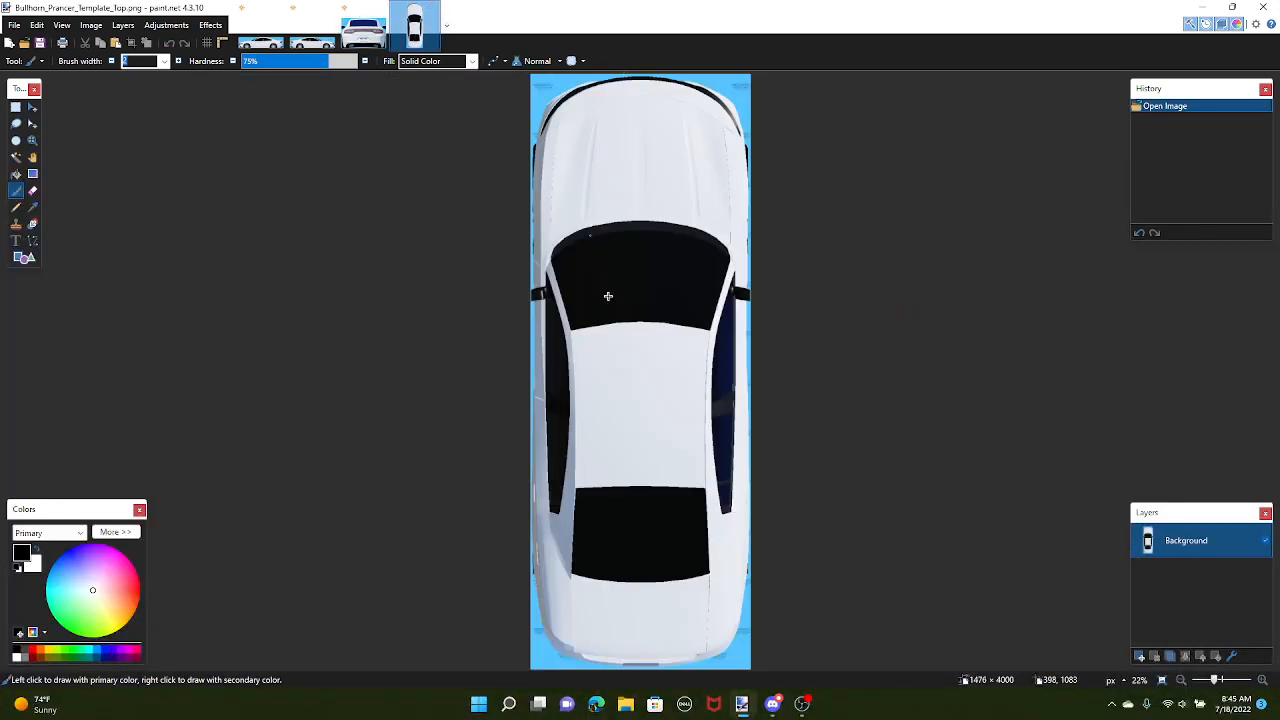
key("ctrl+r")
left_click(648, 353)
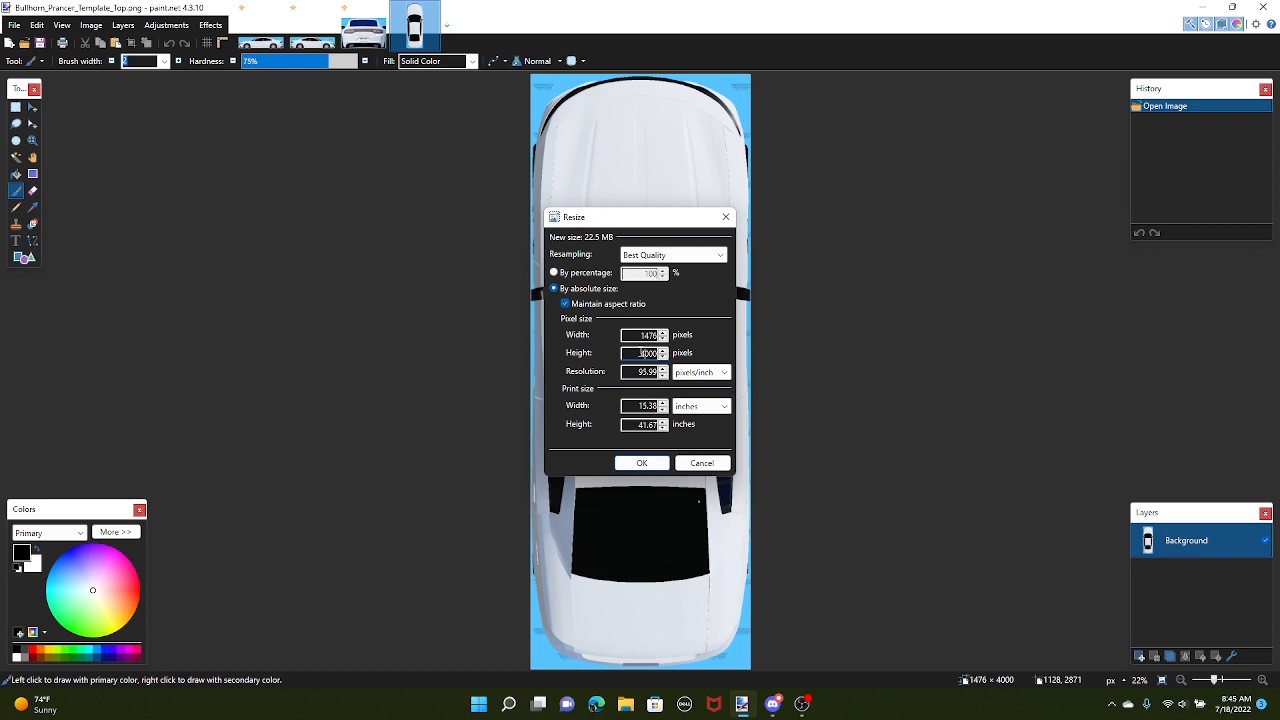
key("BackSpace")
type("5")
left_click(656, 466)
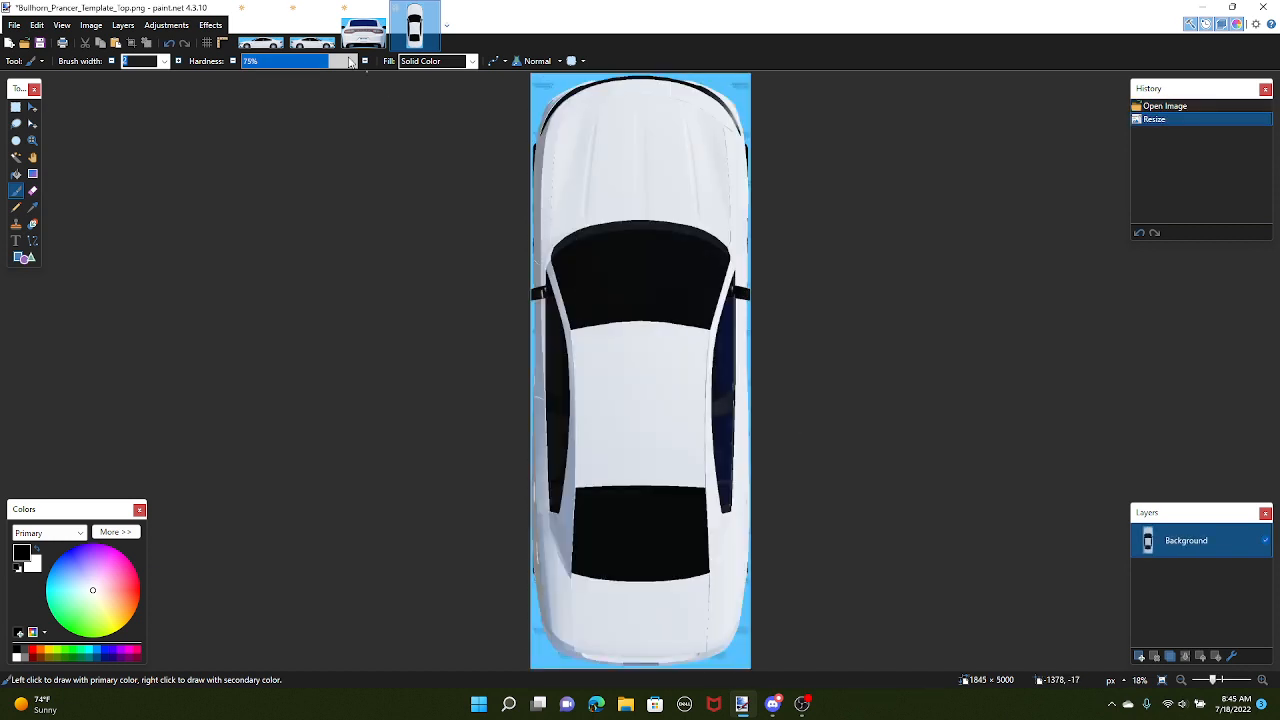
Return to the left-side template, make white the primary colour, undo the stray brush stroke and activate the Line / Curve tool
left_click(260, 30)
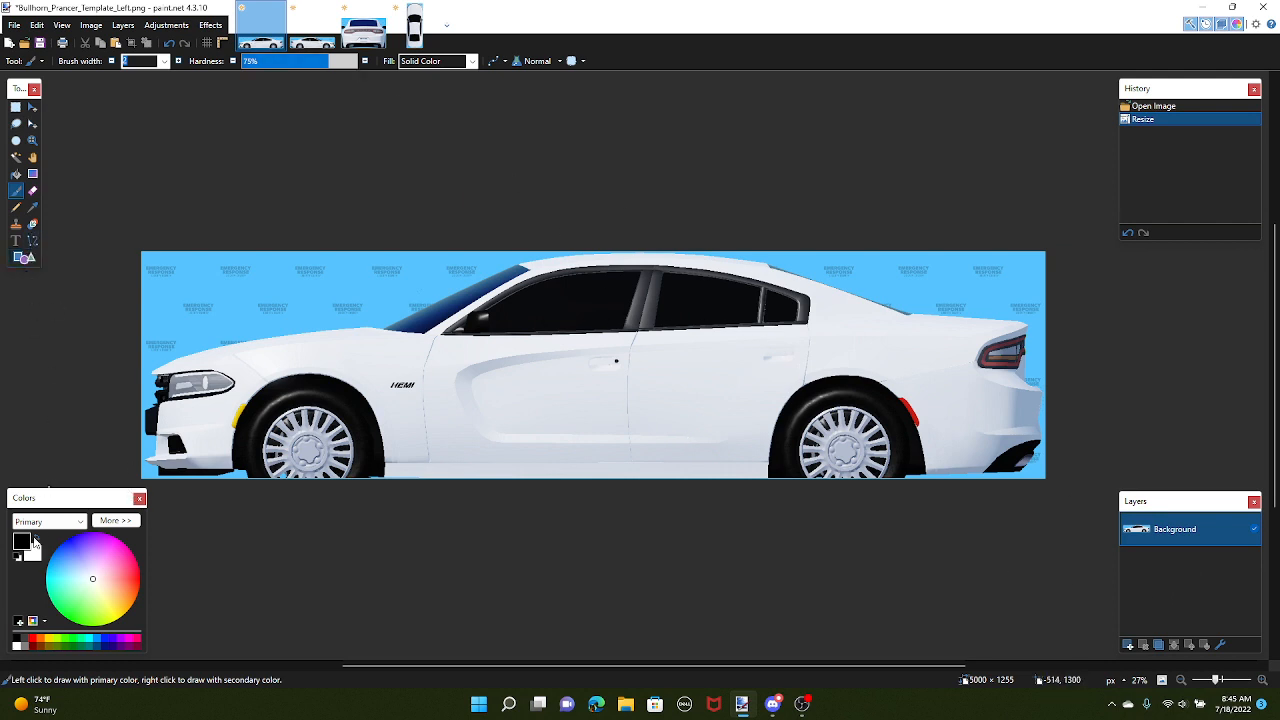
left_click(35, 542)
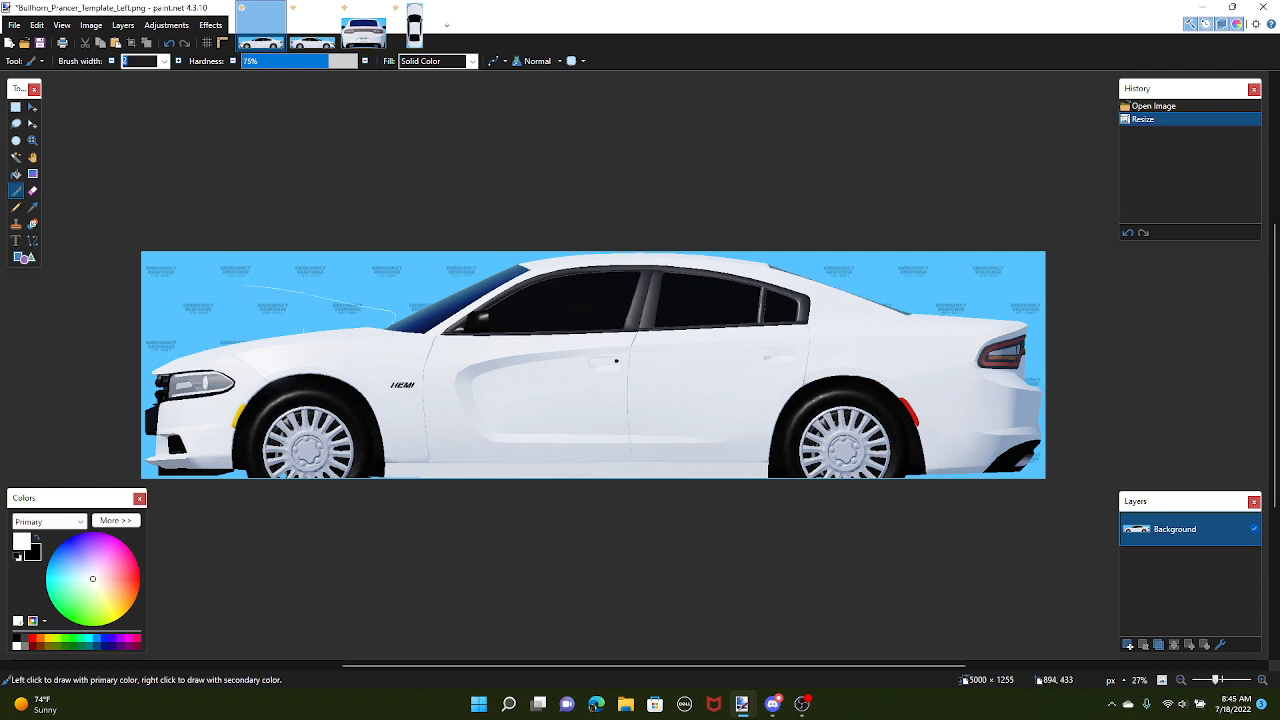
key("ctrl+z")
left_click(15, 241)
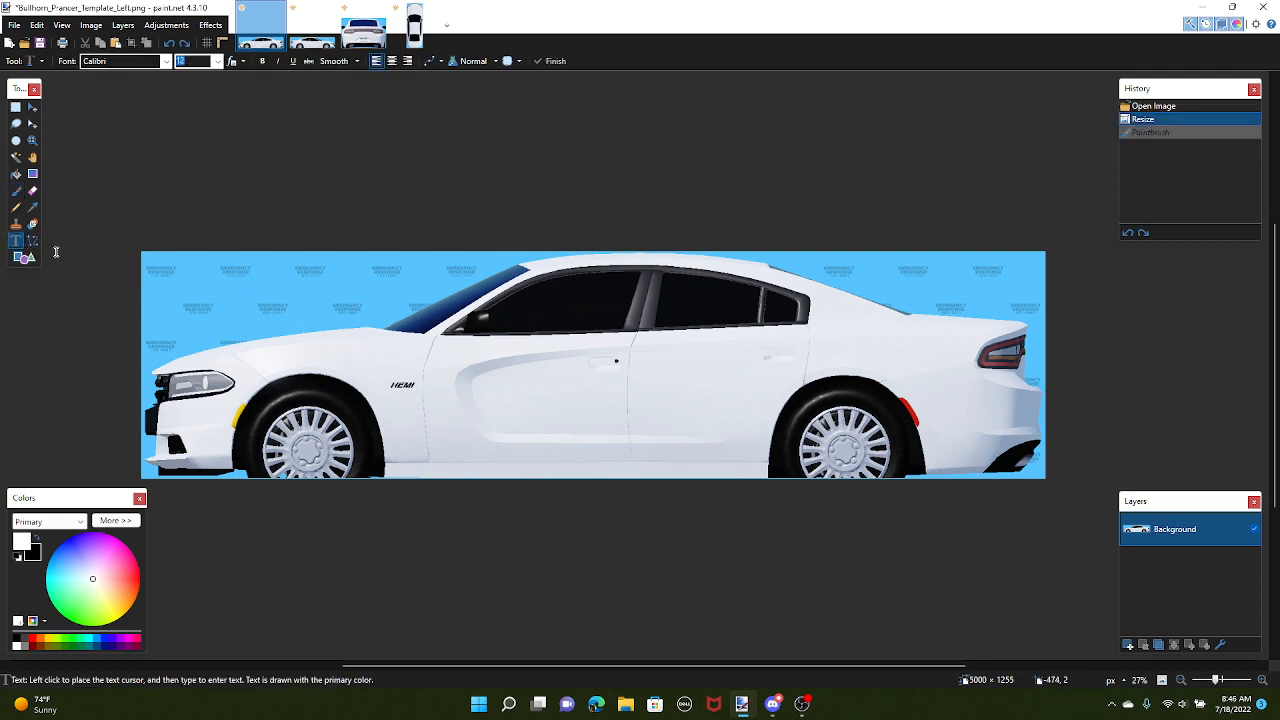
key("o")
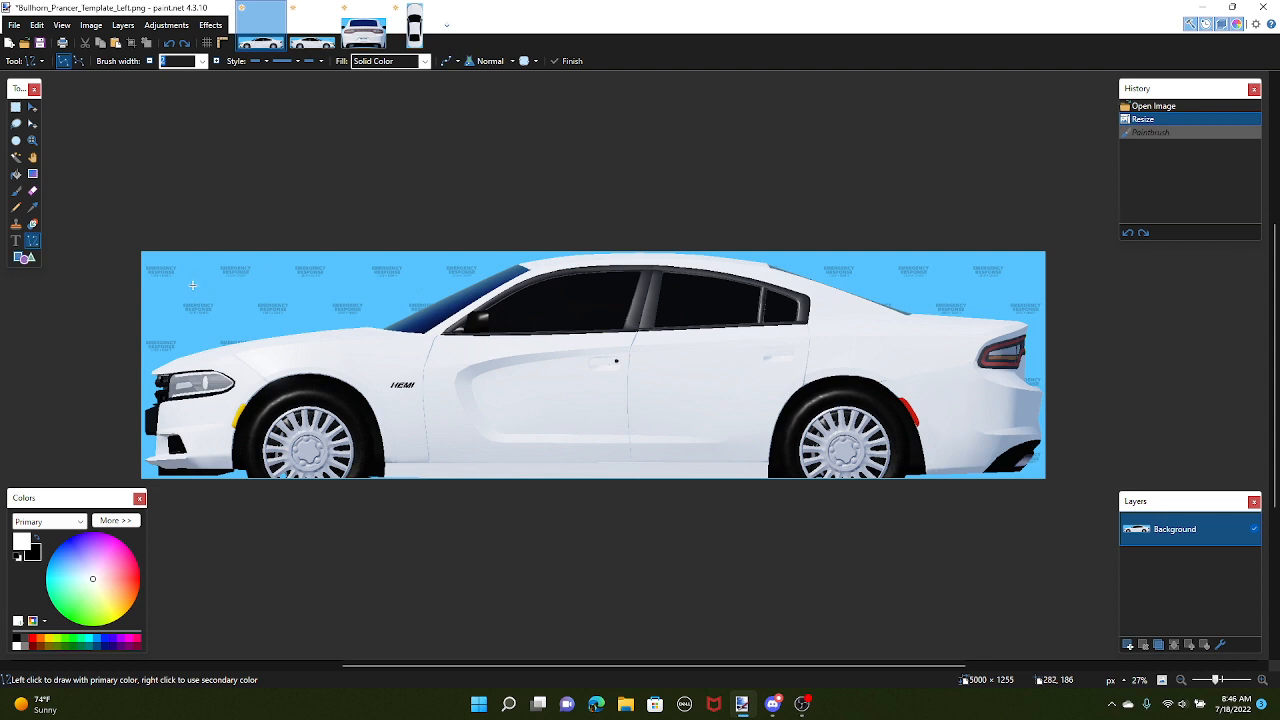
Try white test lines on the Background and on a new layer, undoing the lines and the added layer
mouse_move(193, 285)
left_mouse_down()
mouse_move(240, 298)
mouse_move(215, 300)
mouse_move(231, 329)
left_mouse_up()
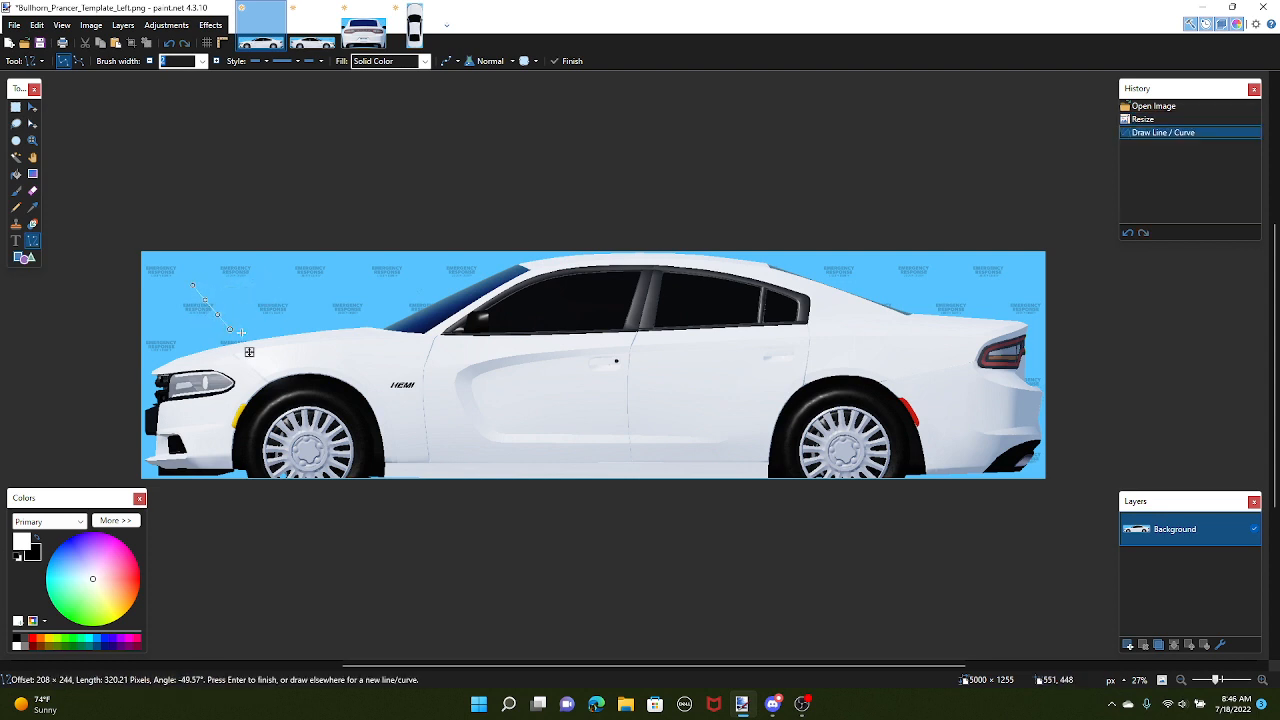
key("ctrl+z")
left_click(1129, 646)
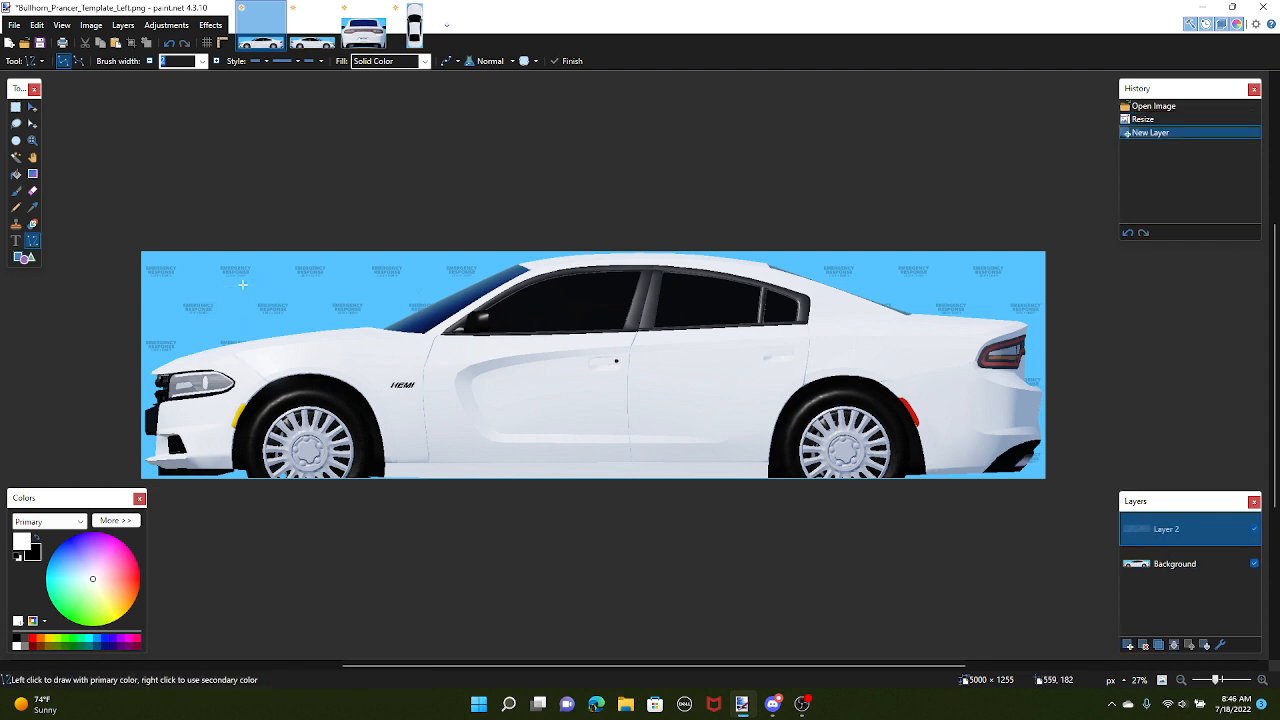
left_click_drag(165, 280, 468, 426)
key("ctrl+z")
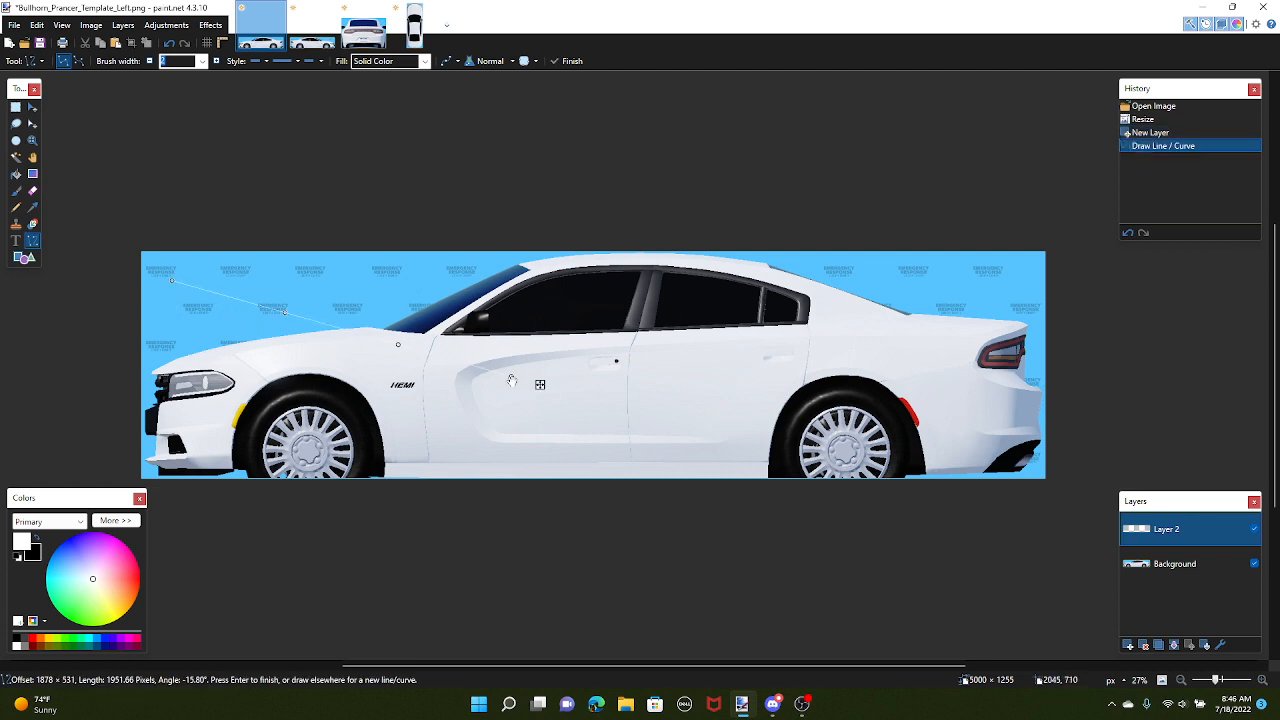
left_click(1162, 566)
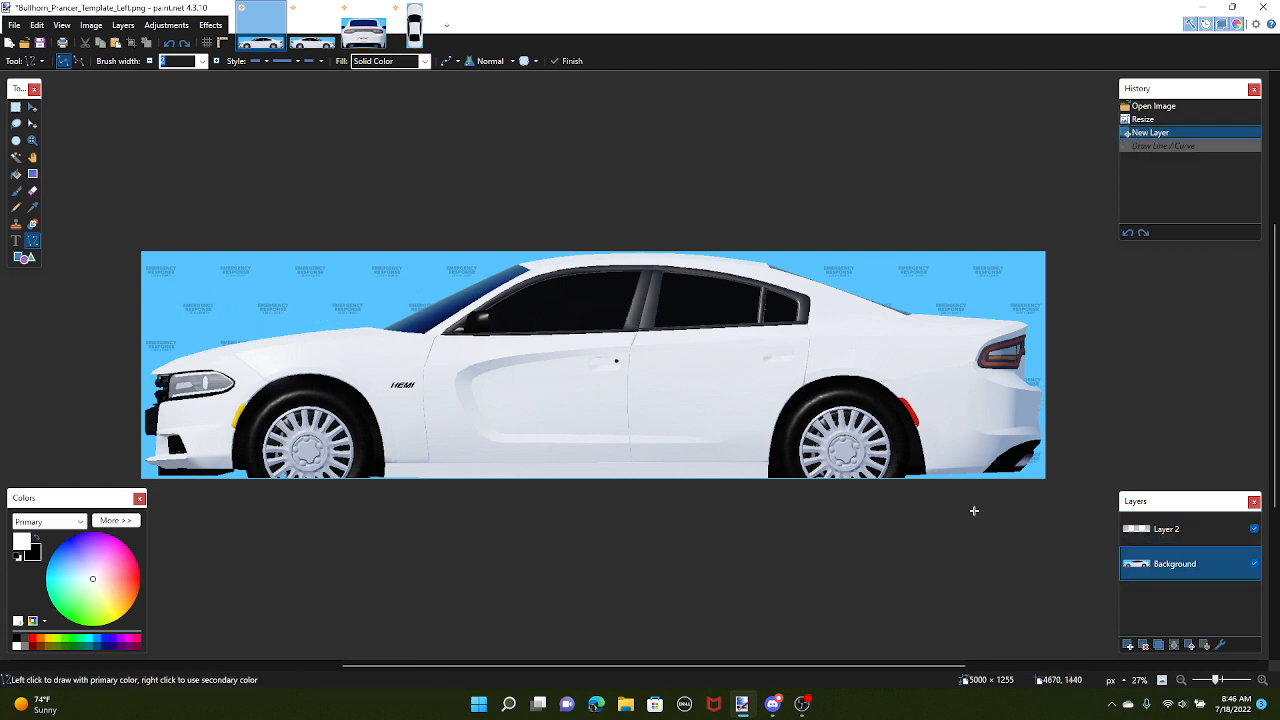
key("ctrl+z")
Draw two lines above the hood on the Background layer, then move a rectangular selection around them onto the doors
left_click_drag(237, 291, 340, 338)
left_click_drag(286, 319, 234, 353)
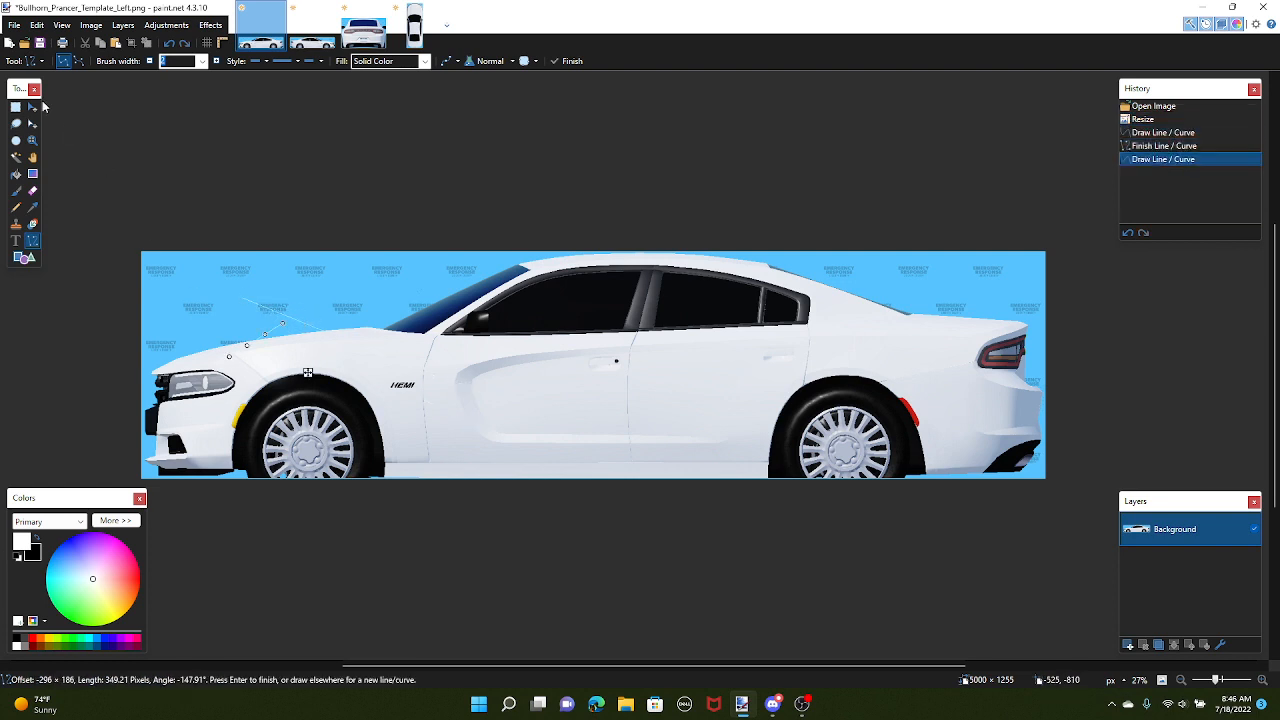
left_click(16, 107)
left_click_drag(197, 240, 393, 414)
left_click(32, 107)
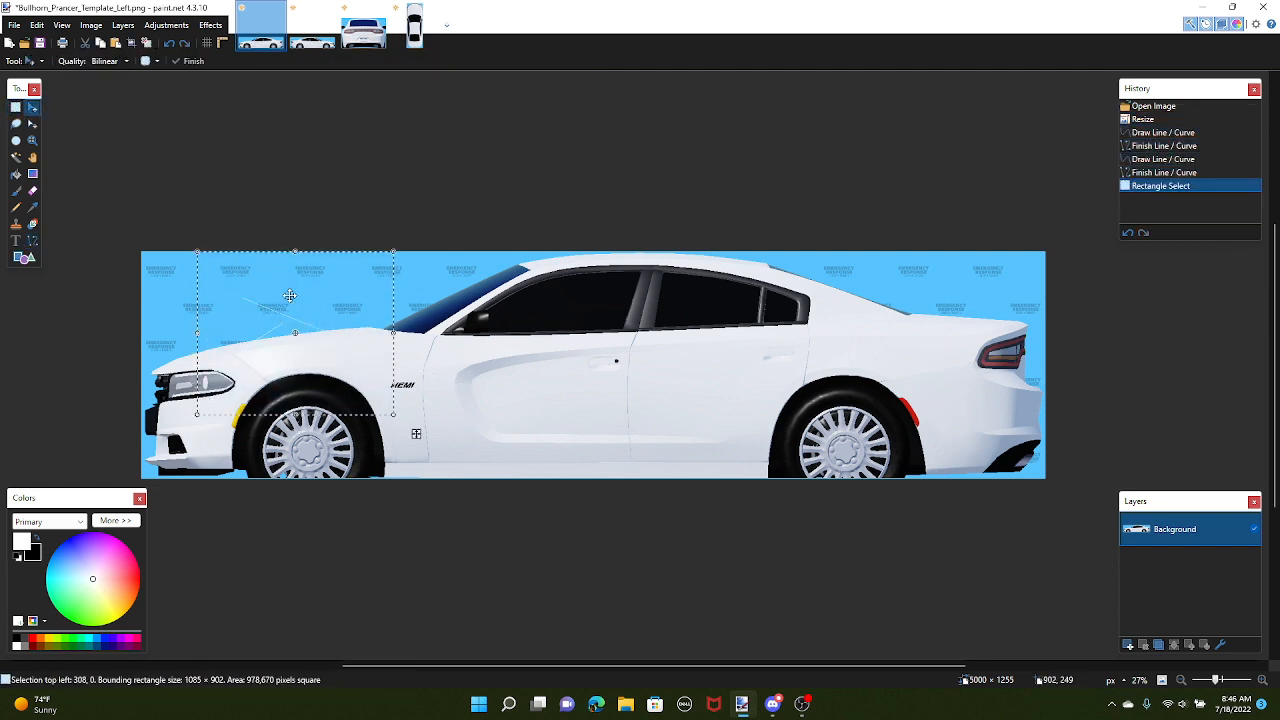
left_click_drag(292, 296, 652, 336)
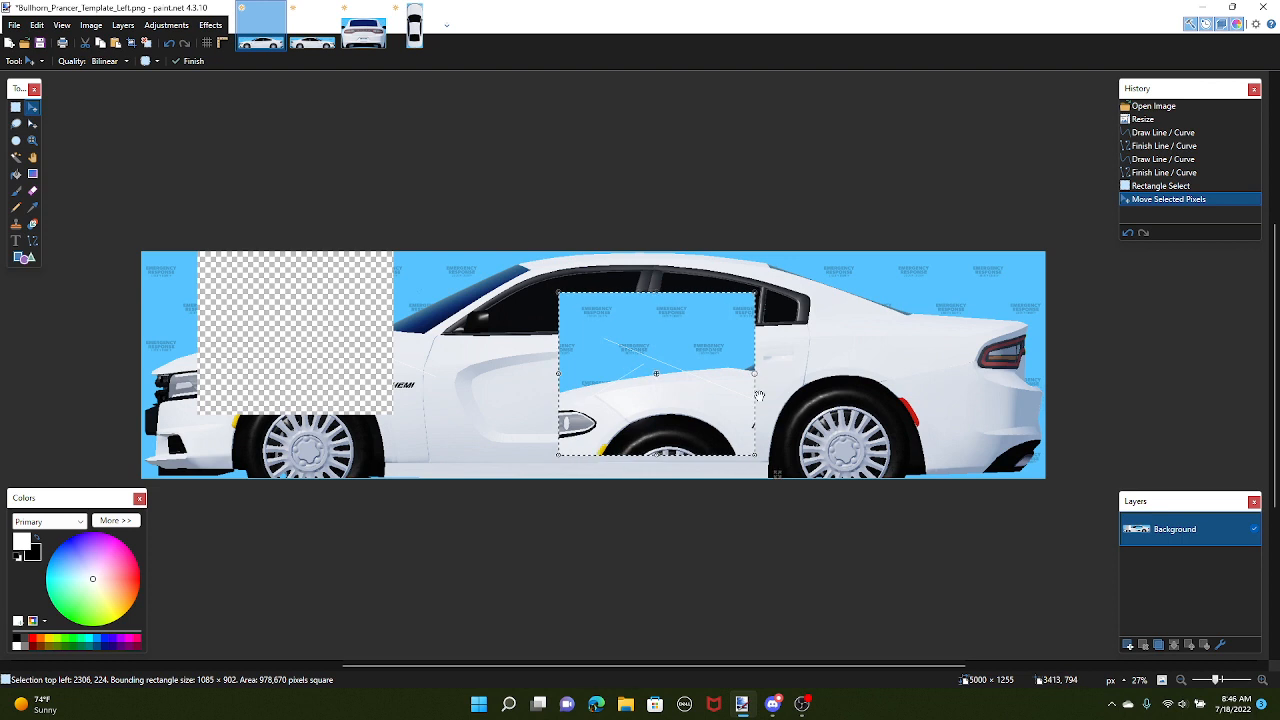
Undo the moved pixels, the rectangular selection and both test lines on the Background layer
key("ctrl+z")
key("ctrl+z")
key("ctrl+z")
key("ctrl+z")
key("ctrl+z")
key("ctrl+z")
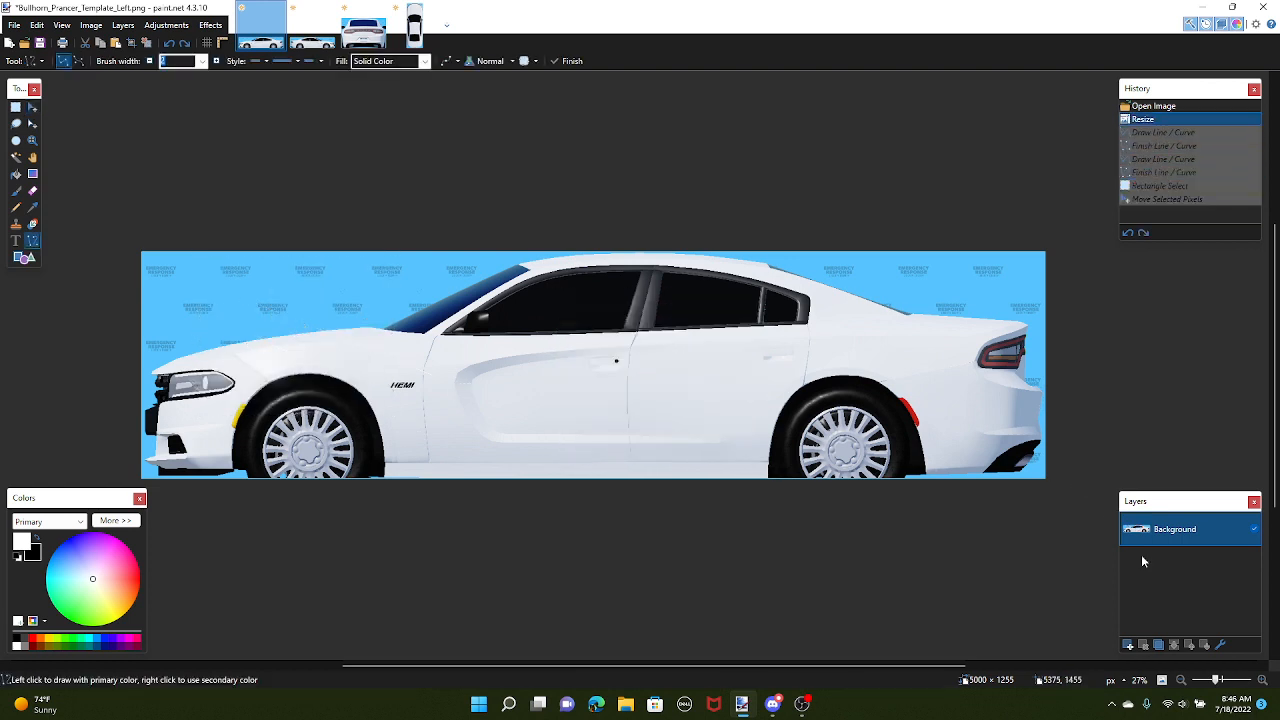
Add a new layer above the Background and name it White Colors
left_click(1128, 645)
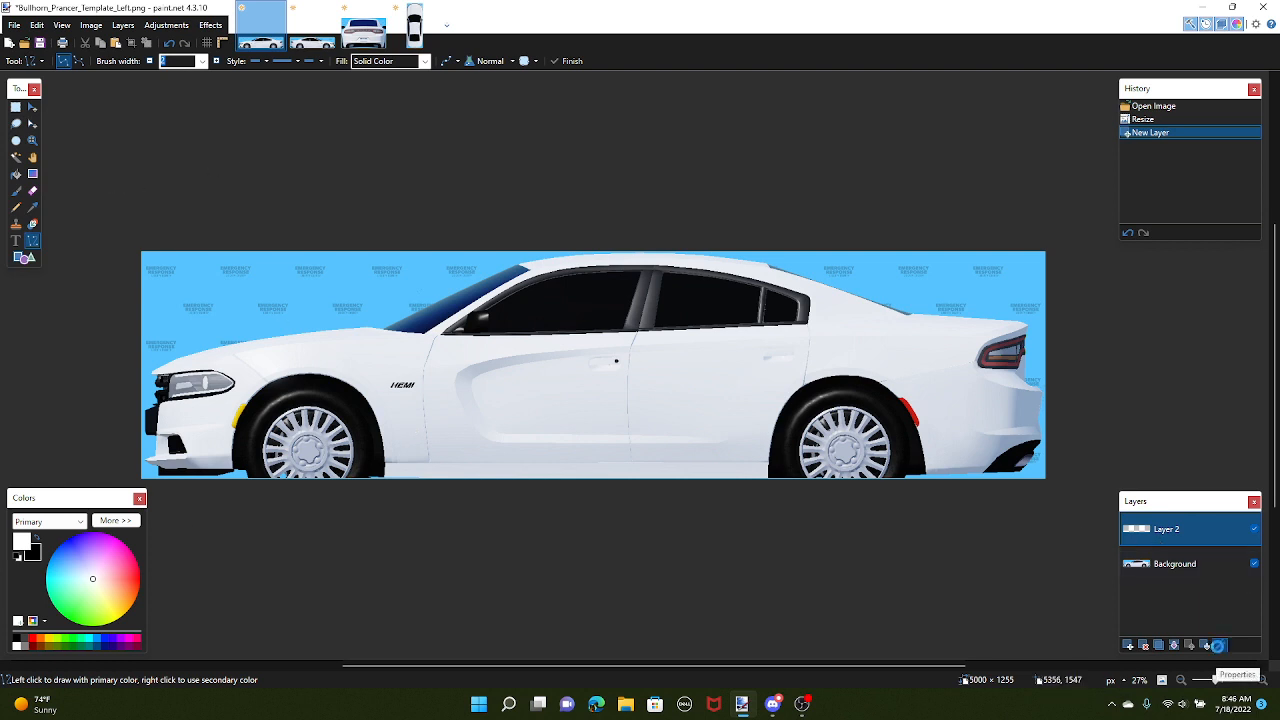
left_click(1218, 645)
key("BackSpace")
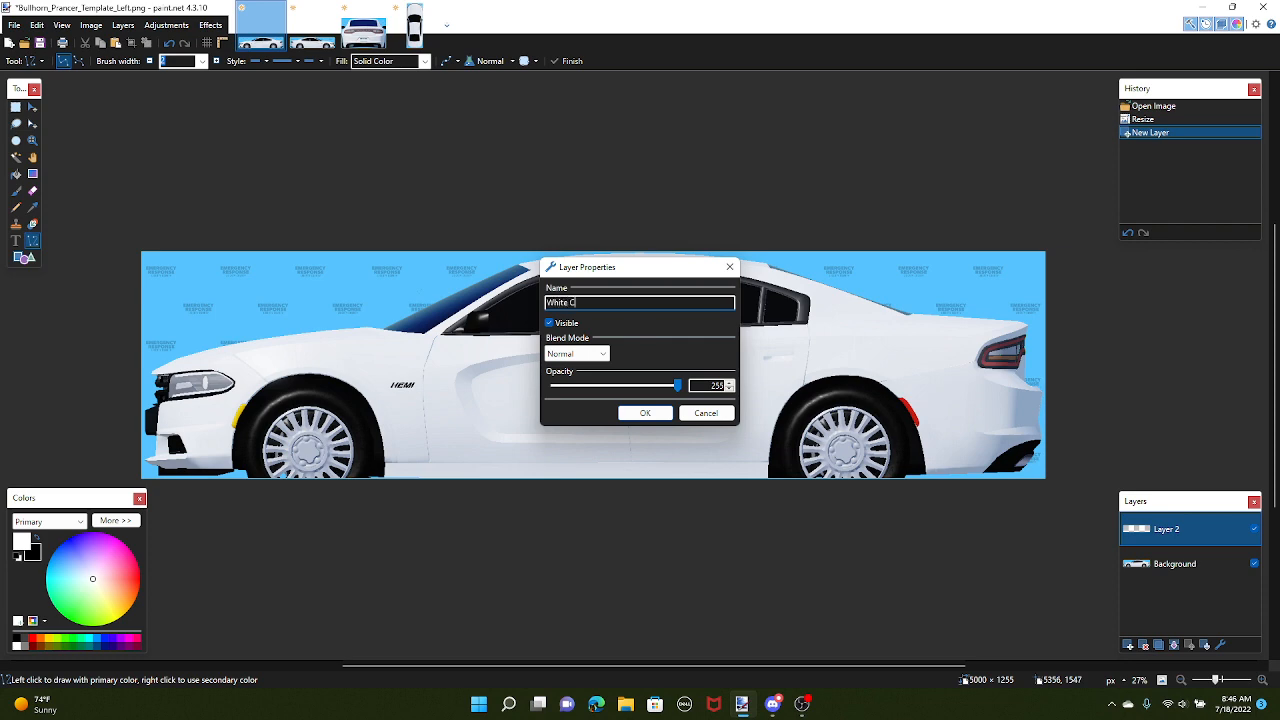
type("s")
key("Return")
scroll(638, 503, "up", 2)
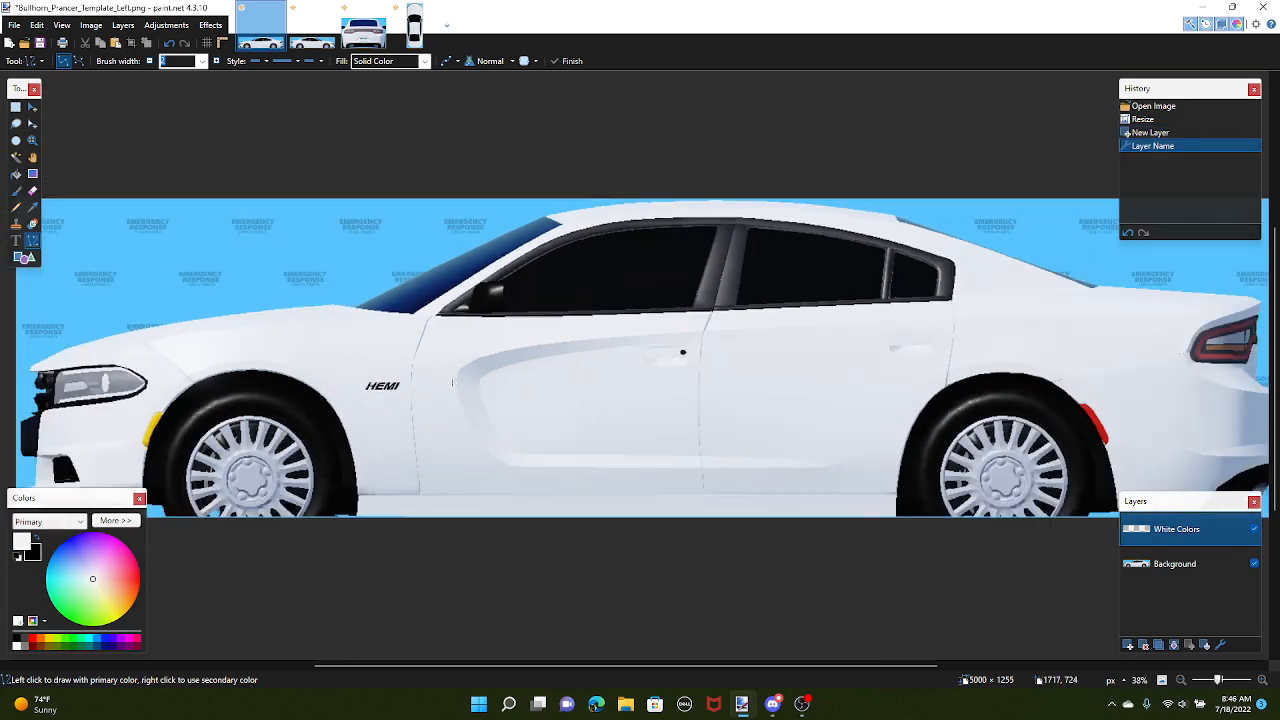
scroll(638, 503, "up", 2)
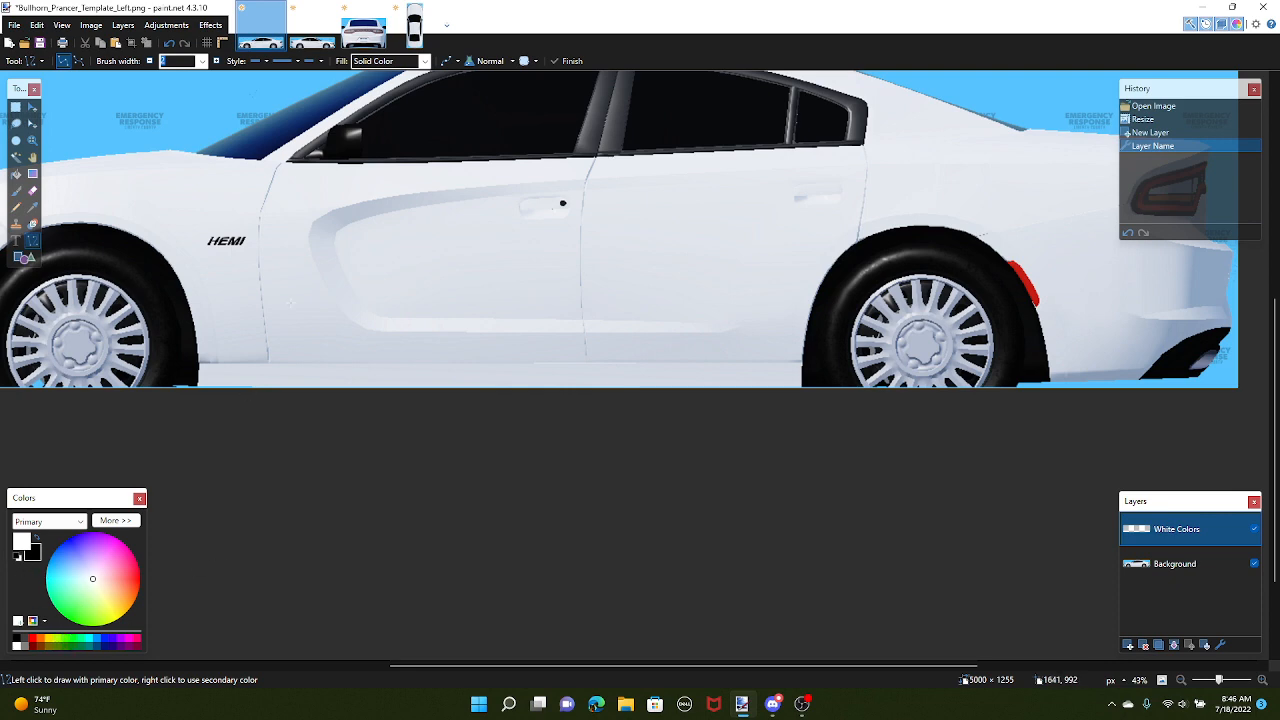
scroll(316, 253, "up", 6)
left_click_drag(291, 251, 703, 466)
scroll(590, 215, "up", 1)
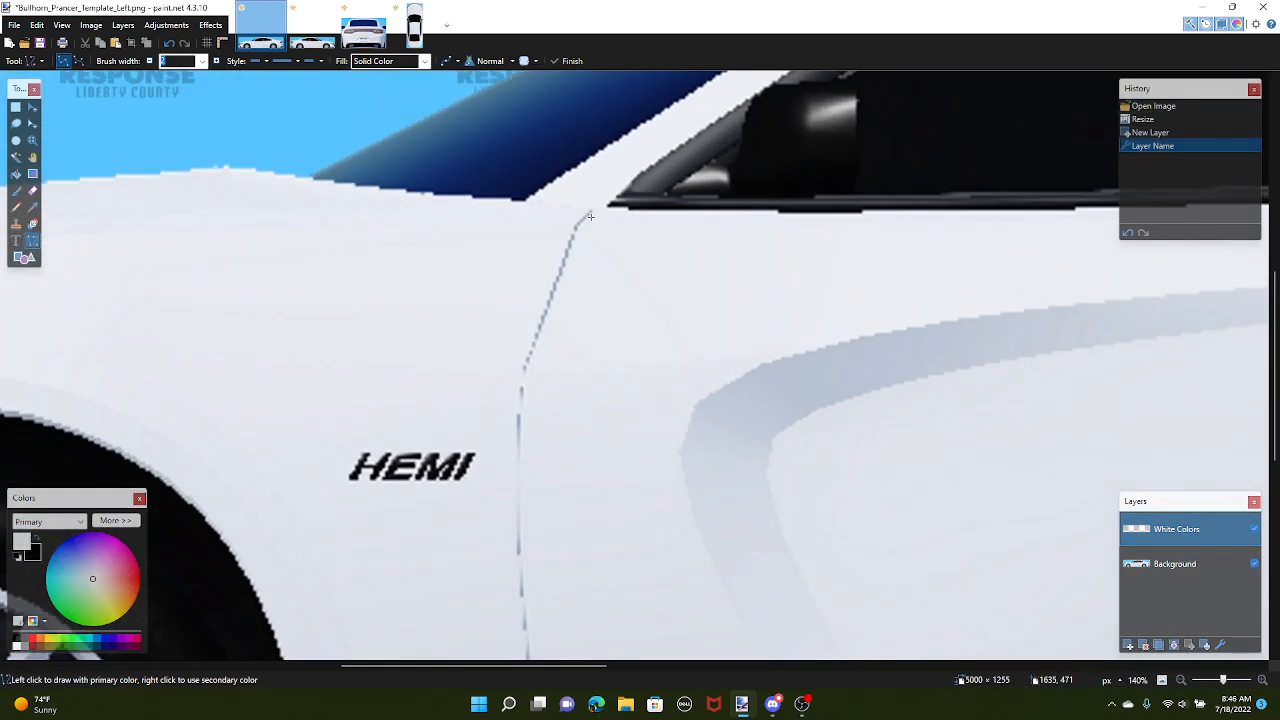
scroll(590, 215, "up", 6)
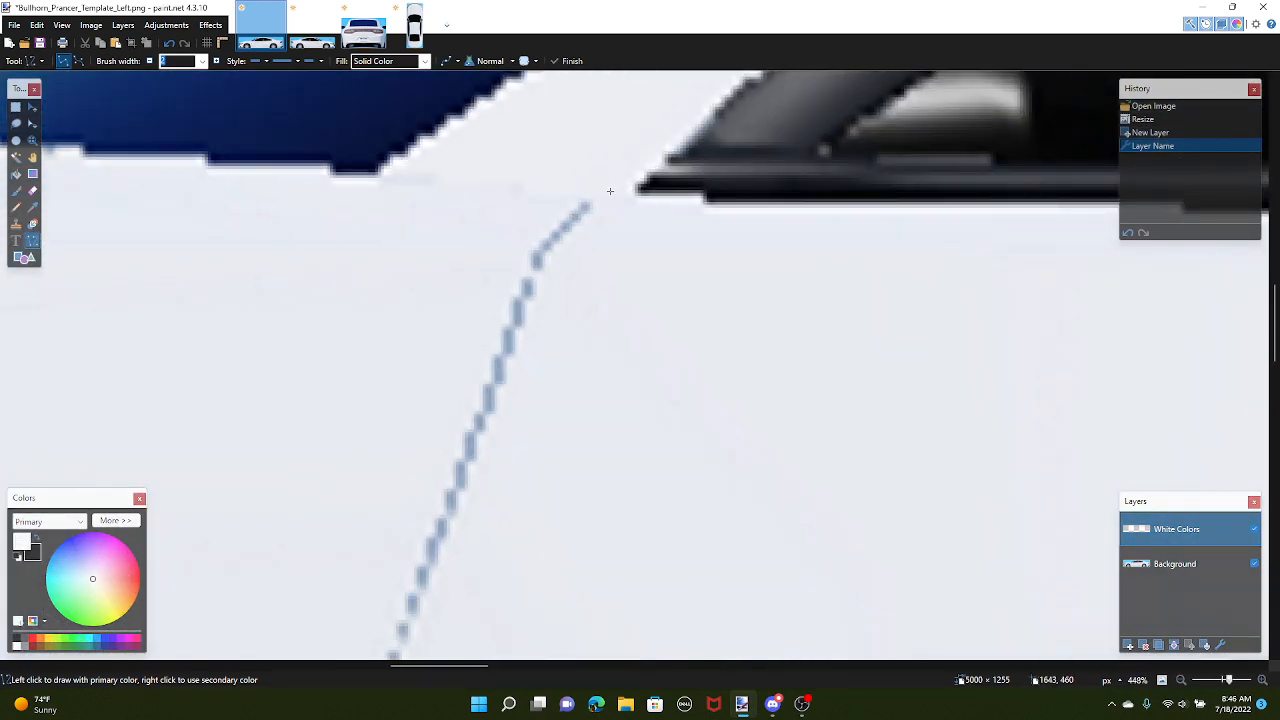
mouse_move(608, 191)
left_mouse_down()
mouse_move(531, 263)
mouse_move(423, 200)
mouse_move(349, 120)
mouse_move(284, 117)
left_mouse_up()
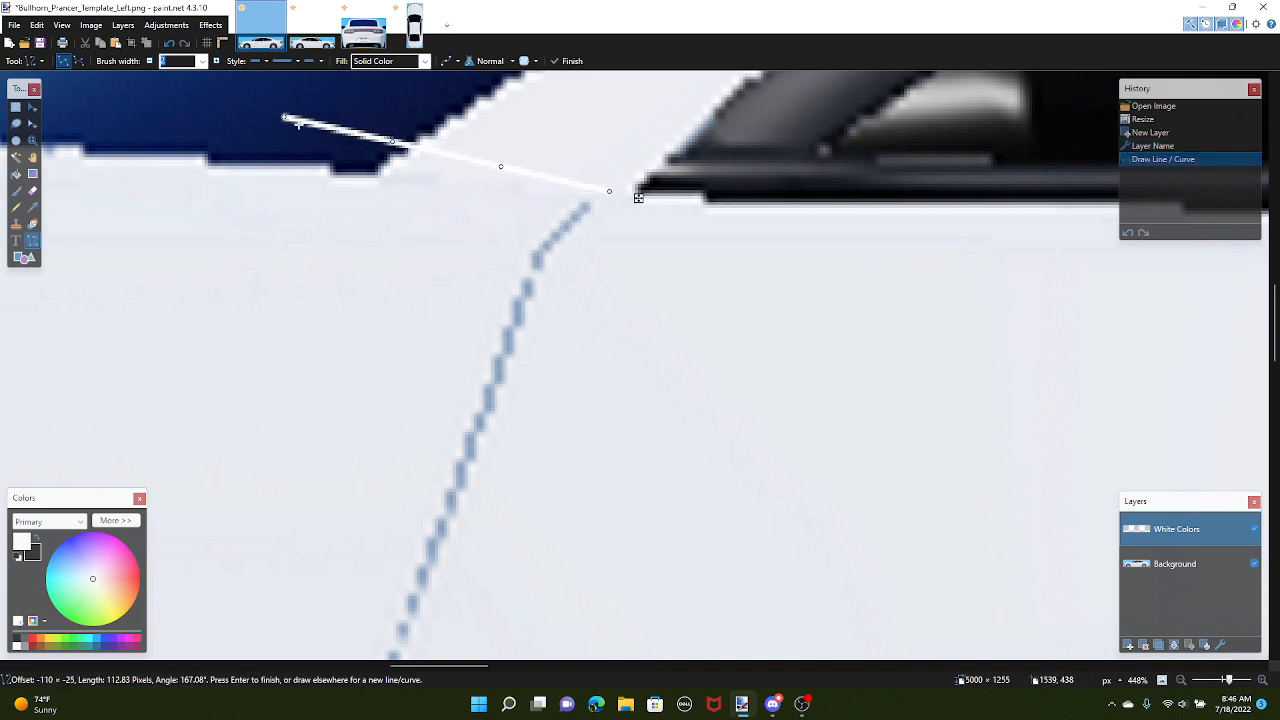
key("ctrl+z")
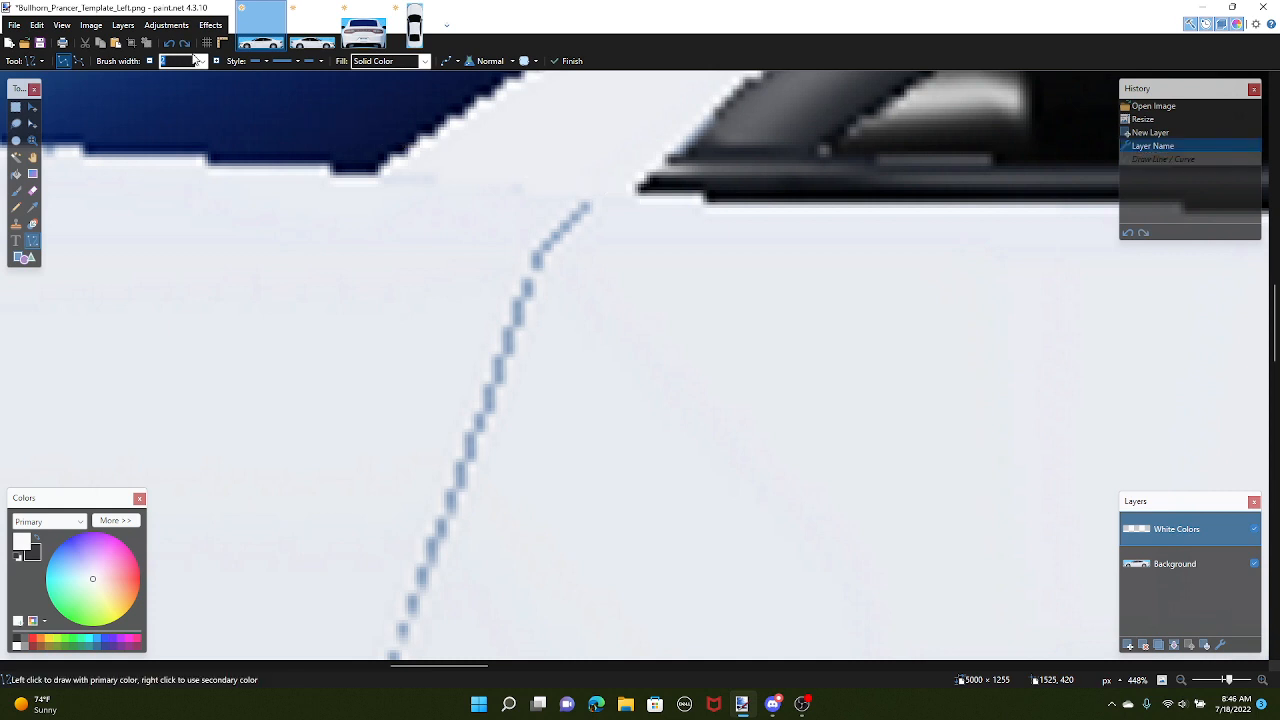
Set the brush width to 3 and draw a white line over the short slanted top end of the front door seam
left_click(203, 61)
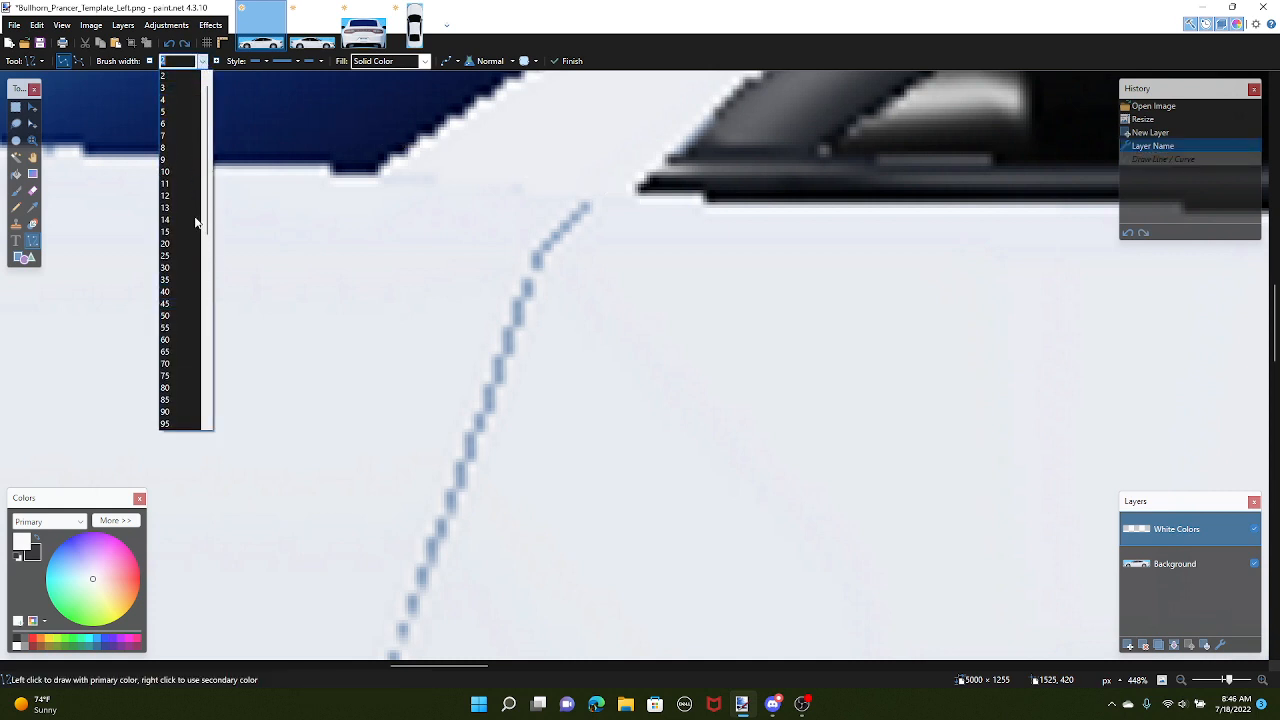
left_click(166, 78)
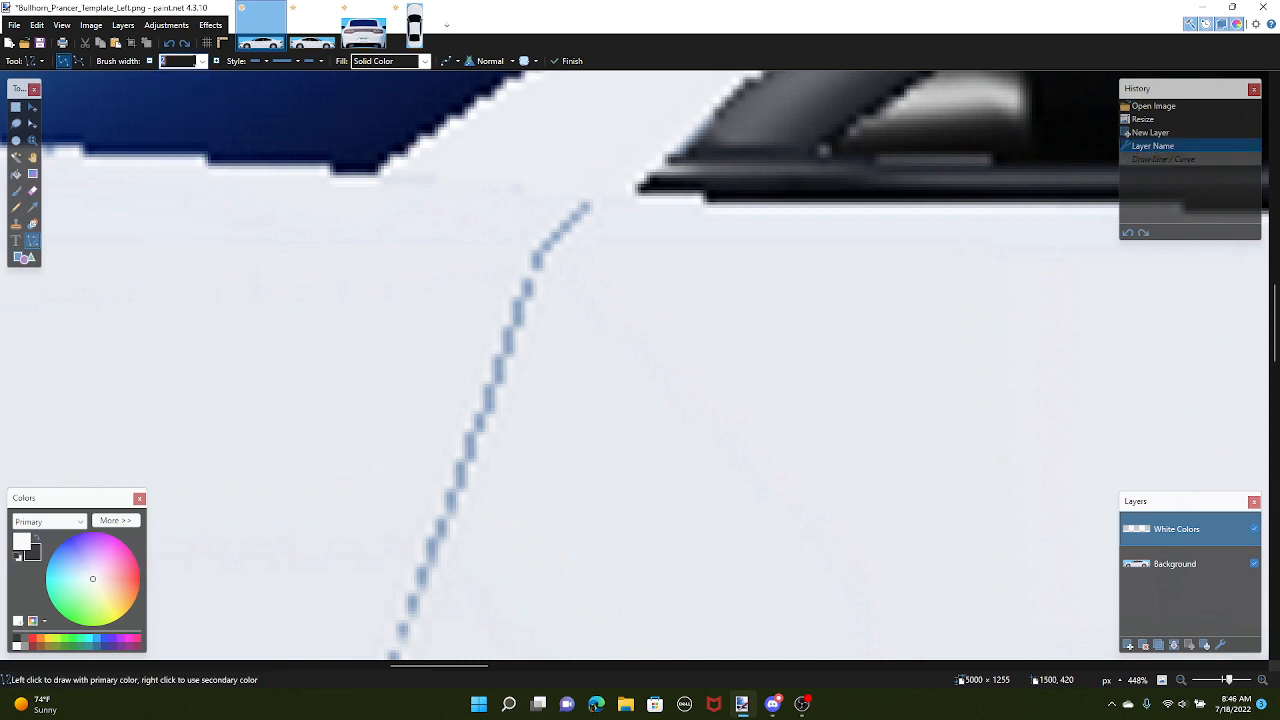
left_click(203, 61)
left_click(168, 90)
mouse_move(591, 197)
left_mouse_down()
mouse_move(536, 256)
mouse_move(560, 357)
mouse_move(550, 363)
mouse_move(526, 350)
mouse_move(495, 170)
left_mouse_up()
key("Return")
Draw a second white line about 163 px long down the slanted part of the front door seam and align it
scroll(560, 357, "down", 5)
scroll(548, 362, "down", 3)
scroll(495, 168, "up", 4)
scroll(577, 194, "up", 3)
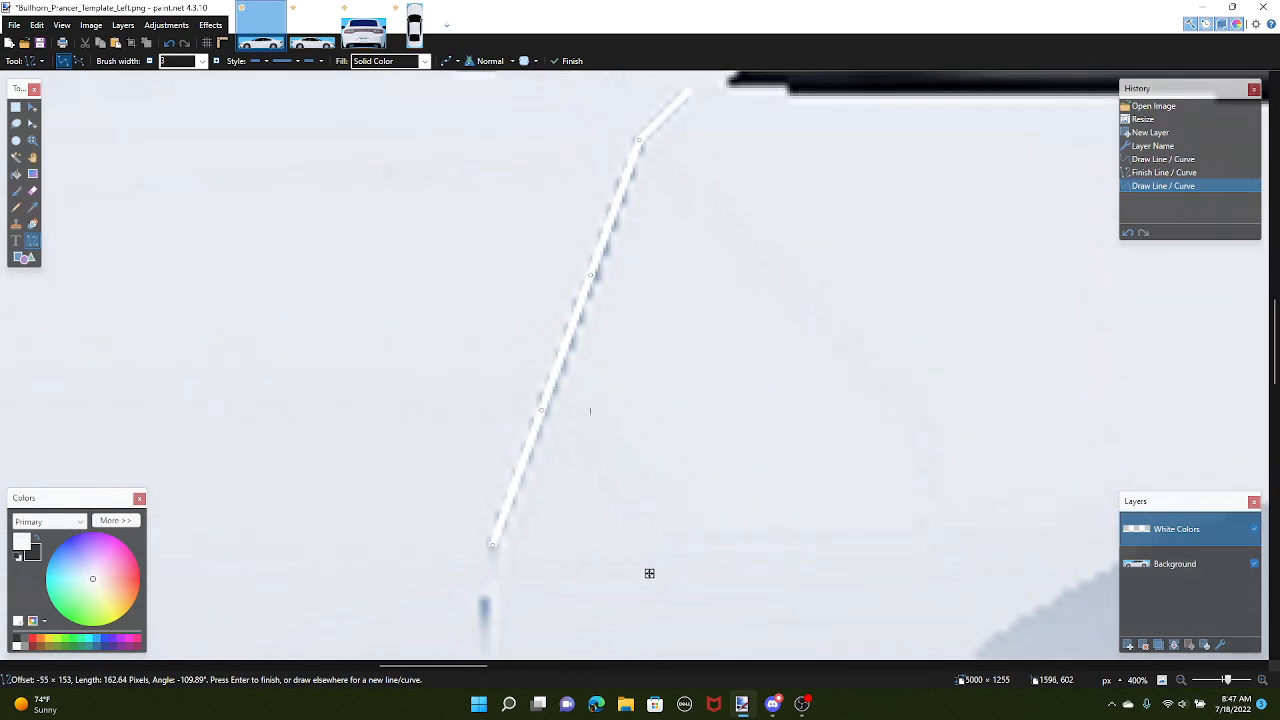
left_click_drag(588, 272, 592, 275)
scroll(524, 326, "up", 4)
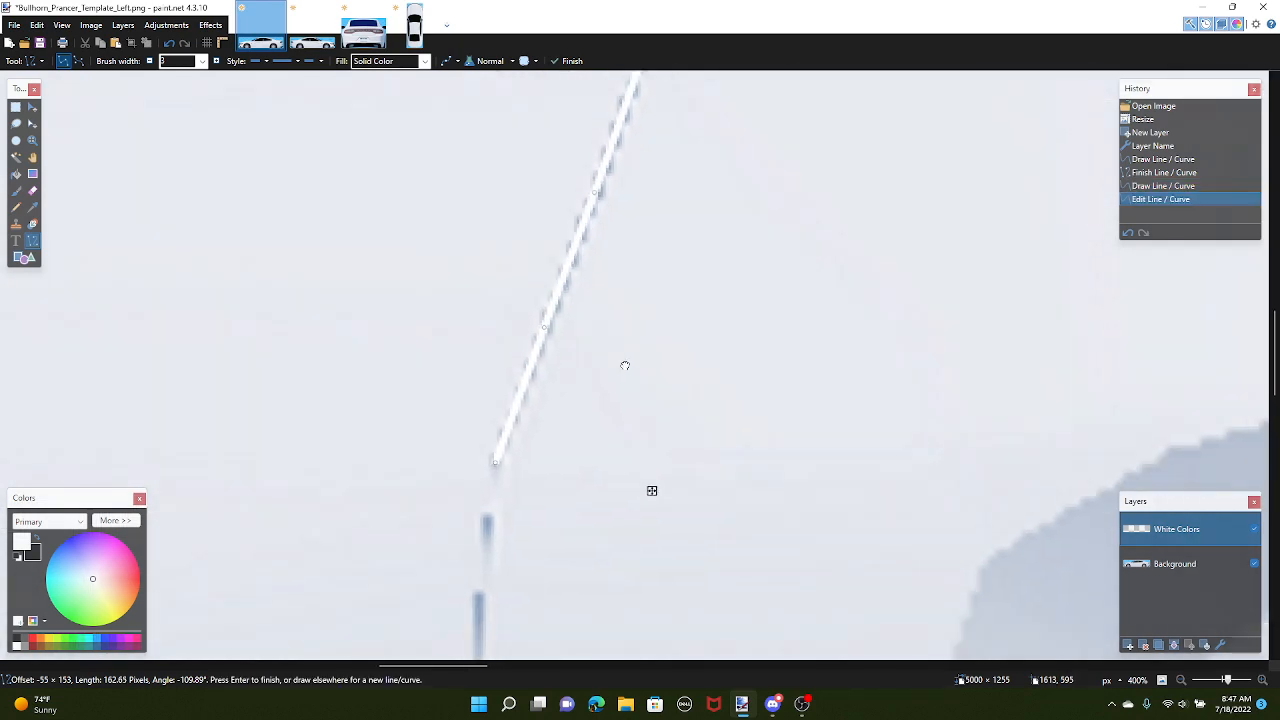
key("Return")
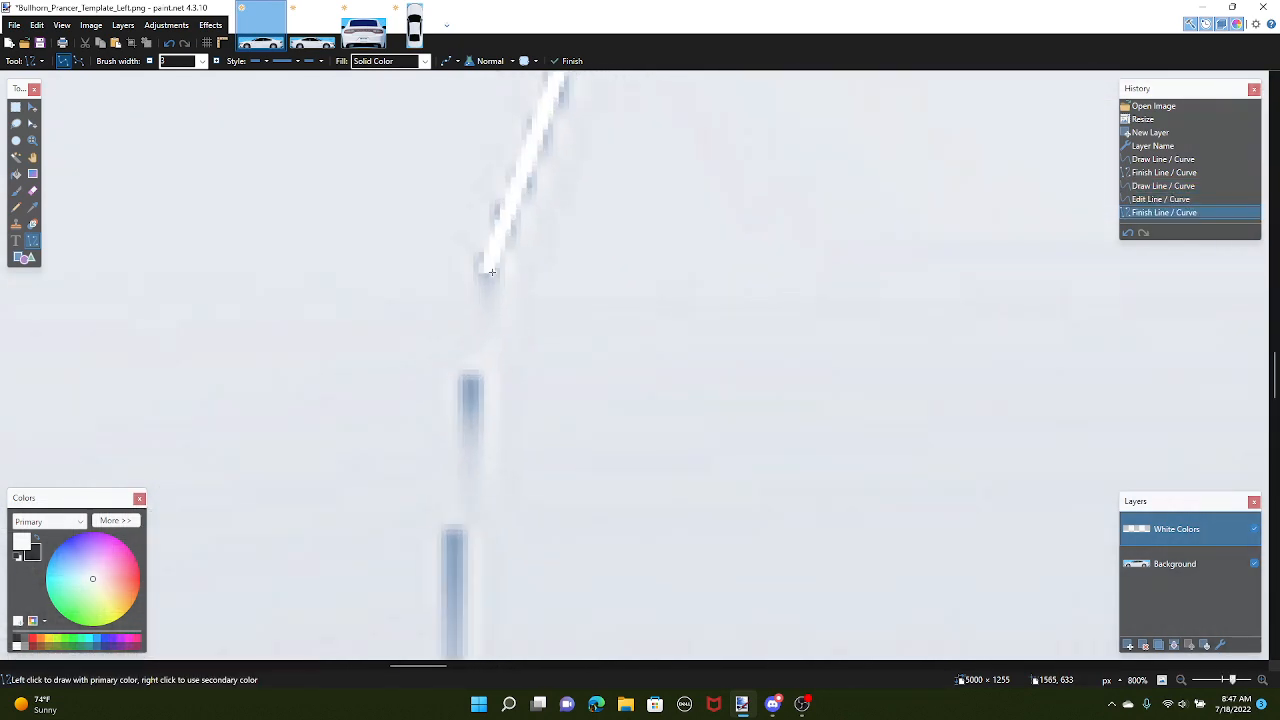
Draw a white line about 537 px long from the previous line's lower end down to the rocker panel
mouse_move(485, 269)
left_mouse_down()
mouse_move(476, 318)
mouse_move(518, 337)
mouse_move(490, 350)
left_mouse_up()
scroll(476, 314, "down", 10)
scroll(477, 311, "down", 5)
scroll(477, 311, "up", 6)
scroll(494, 377, "down", 6)
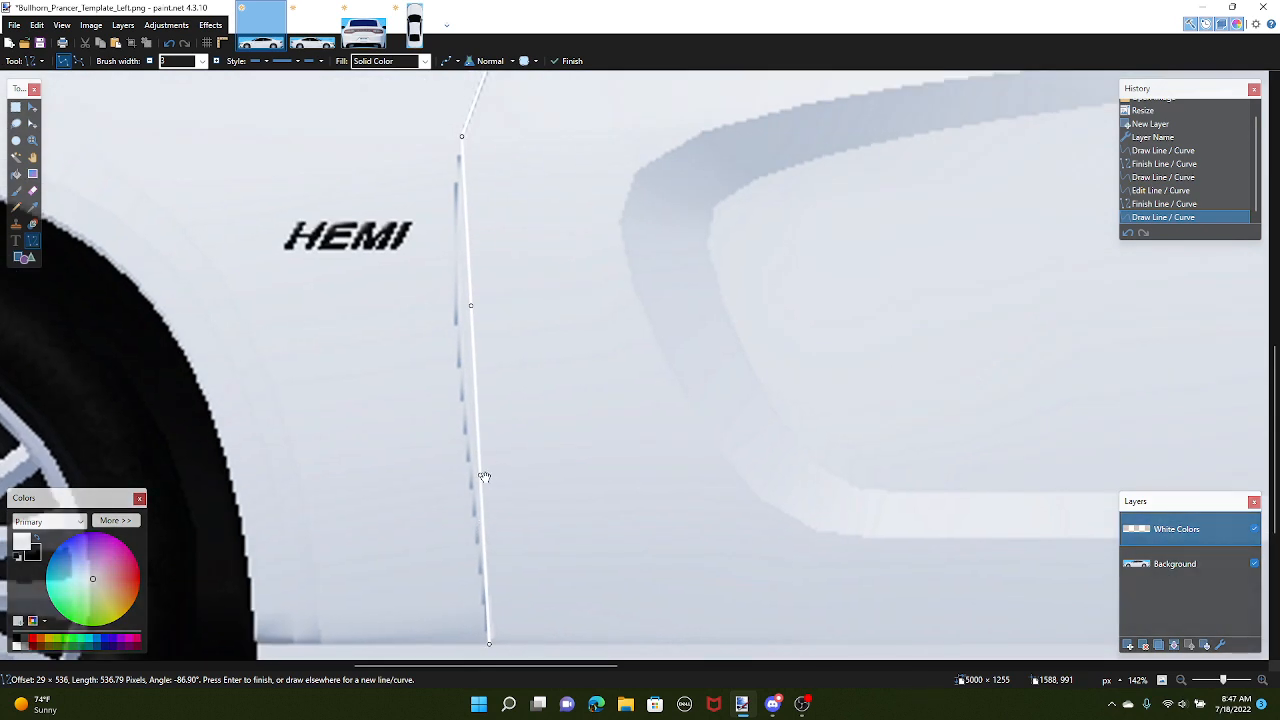
Bend the line's two middle nodes onto the front door seam behind the HEMI badge and finish the line
left_click_drag(484, 477, 470, 476)
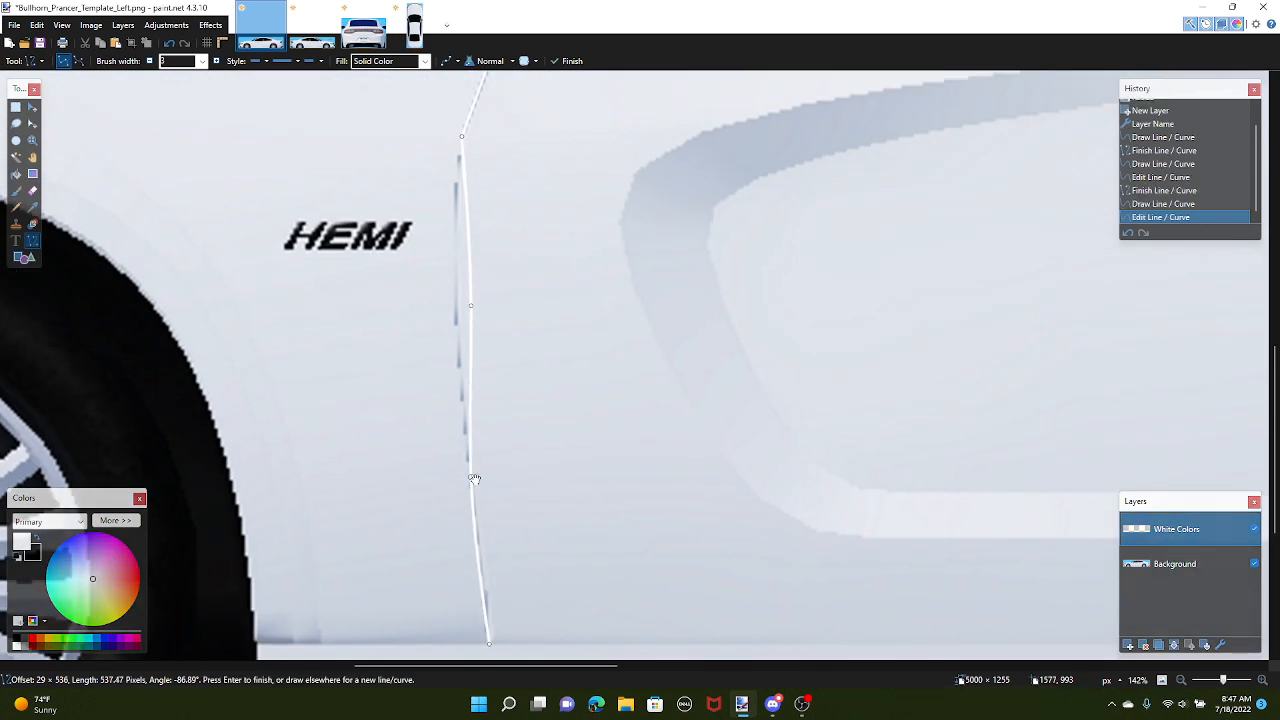
scroll(470, 476, "up", 1)
mouse_move(472, 352)
left_mouse_down()
mouse_move(214, 366)
mouse_move(457, 345)
left_mouse_up()
scroll(457, 345, "down", 2)
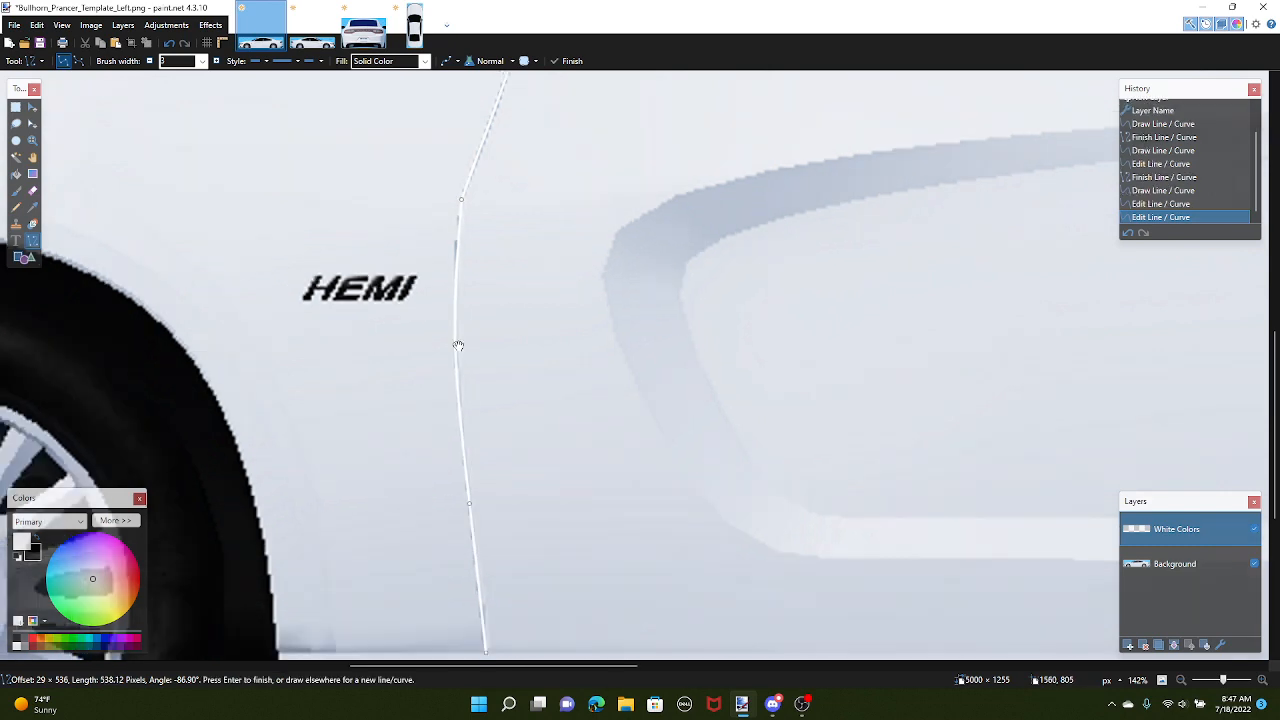
scroll(481, 617, "up", 5)
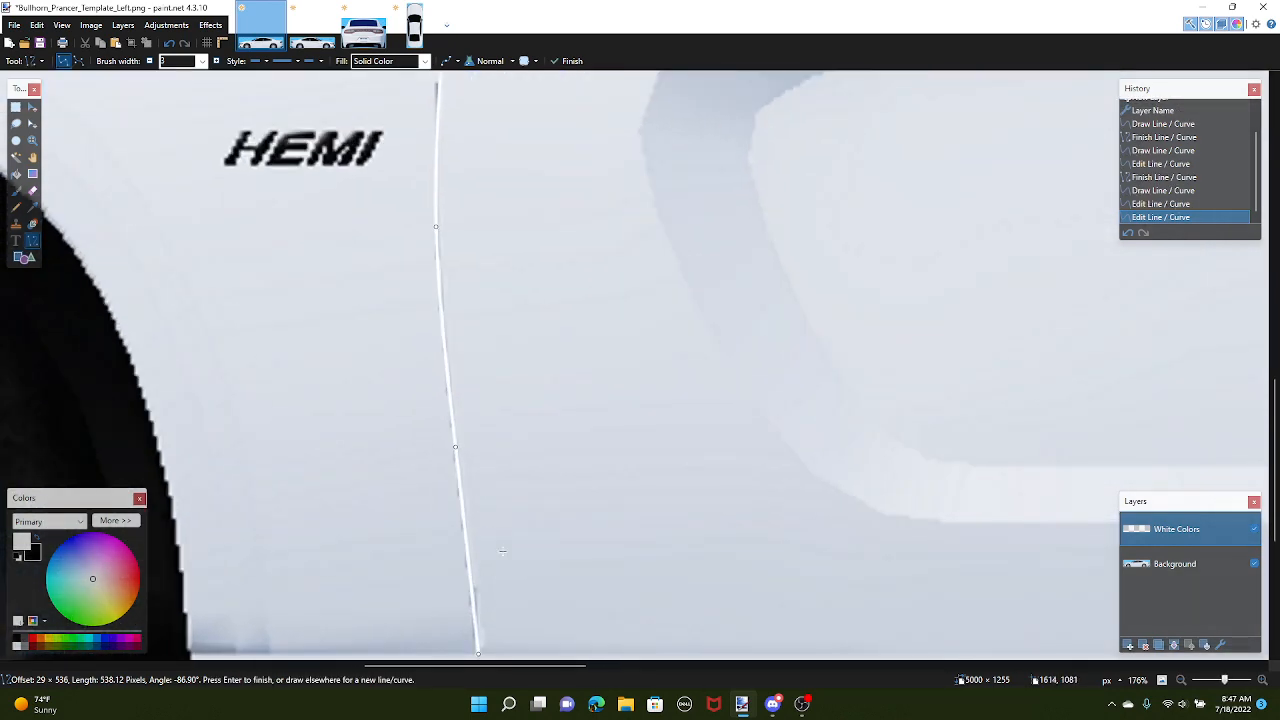
scroll(432, 317, "up", 4)
key("Return")
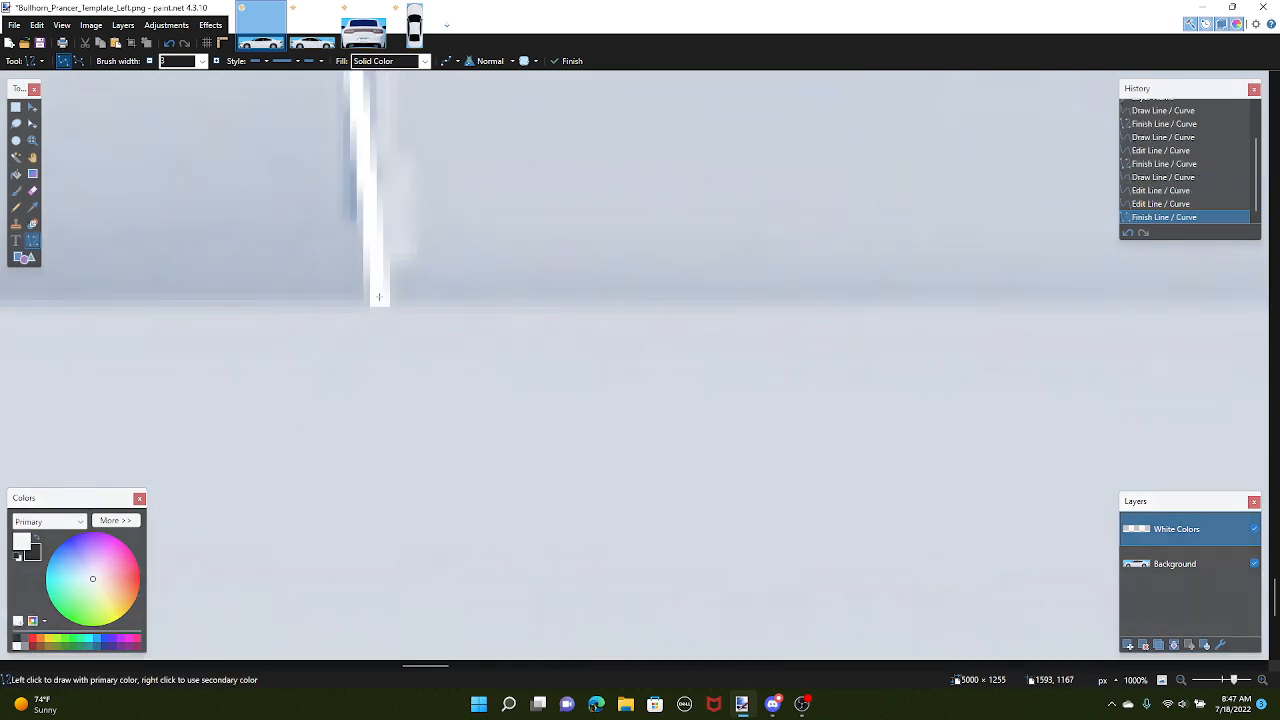
Draw a white line about 1878 px long along the bottom edge of both doors to the rear wheel arch
scroll(378, 296, "down", 4)
left_click_drag(437, 300, 508, 326)
scroll(363, 350, "down", 4)
scroll(1200, 322, "right", 7)
scroll(872, 330, "down", 4)
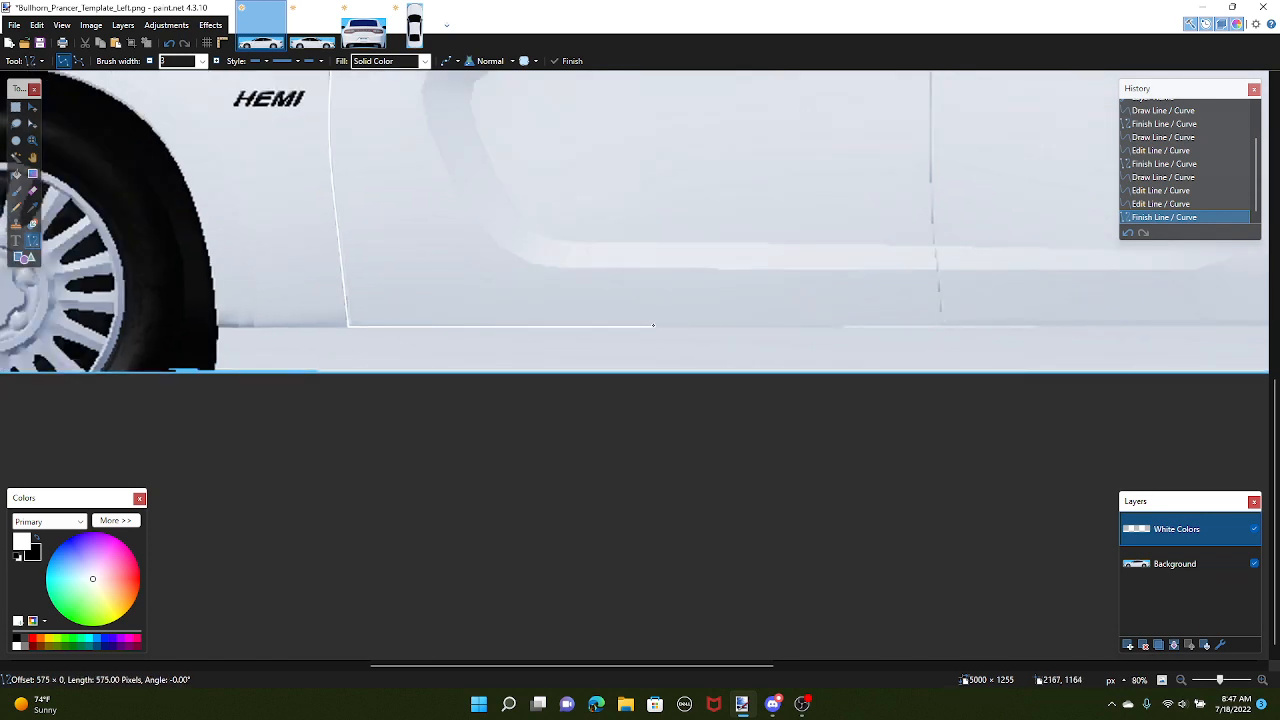
left_click_drag(653, 325, 734, 321)
scroll(750, 323, "right", 5)
left_click_drag(849, 336, 963, 335)
scroll(856, 328, "up", 12)
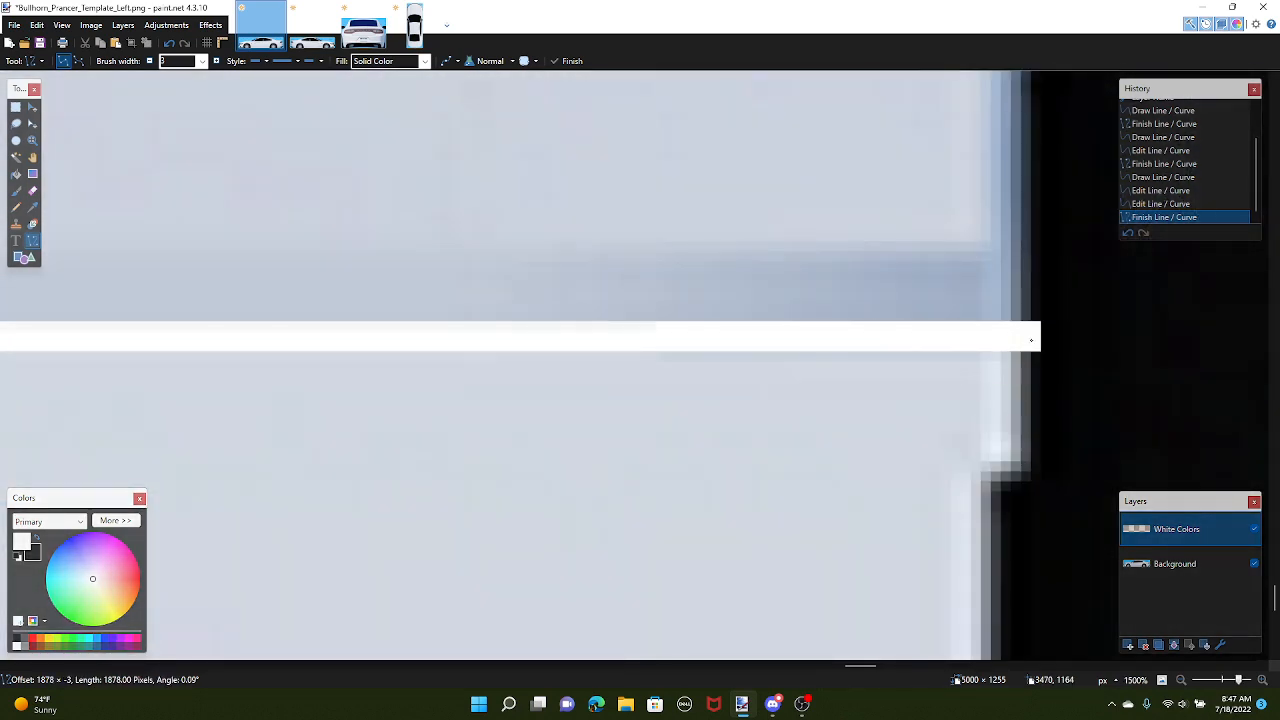
left_click_drag(1031, 340, 1034, 337)
scroll(1034, 337, "down", 10)
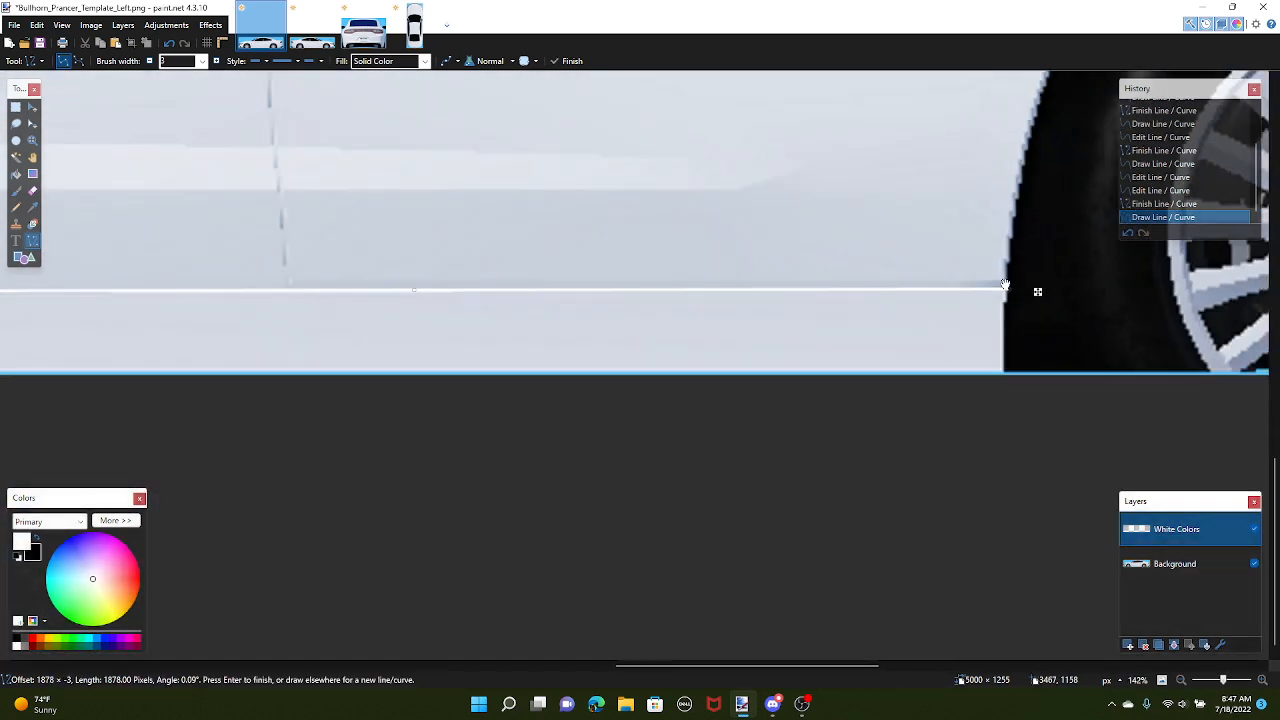
scroll(1005, 286, "down", 2)
scroll(737, 366, "up", 8)
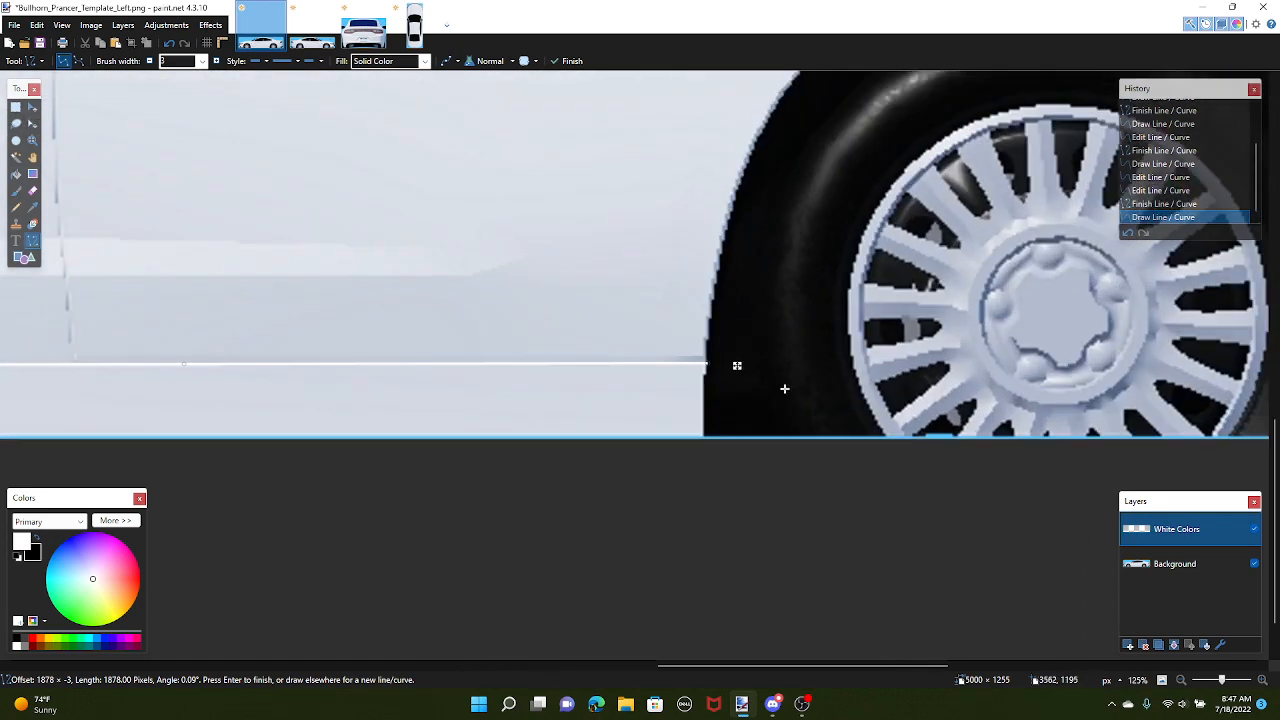
scroll(714, 355, "up", 4)
key("Return")
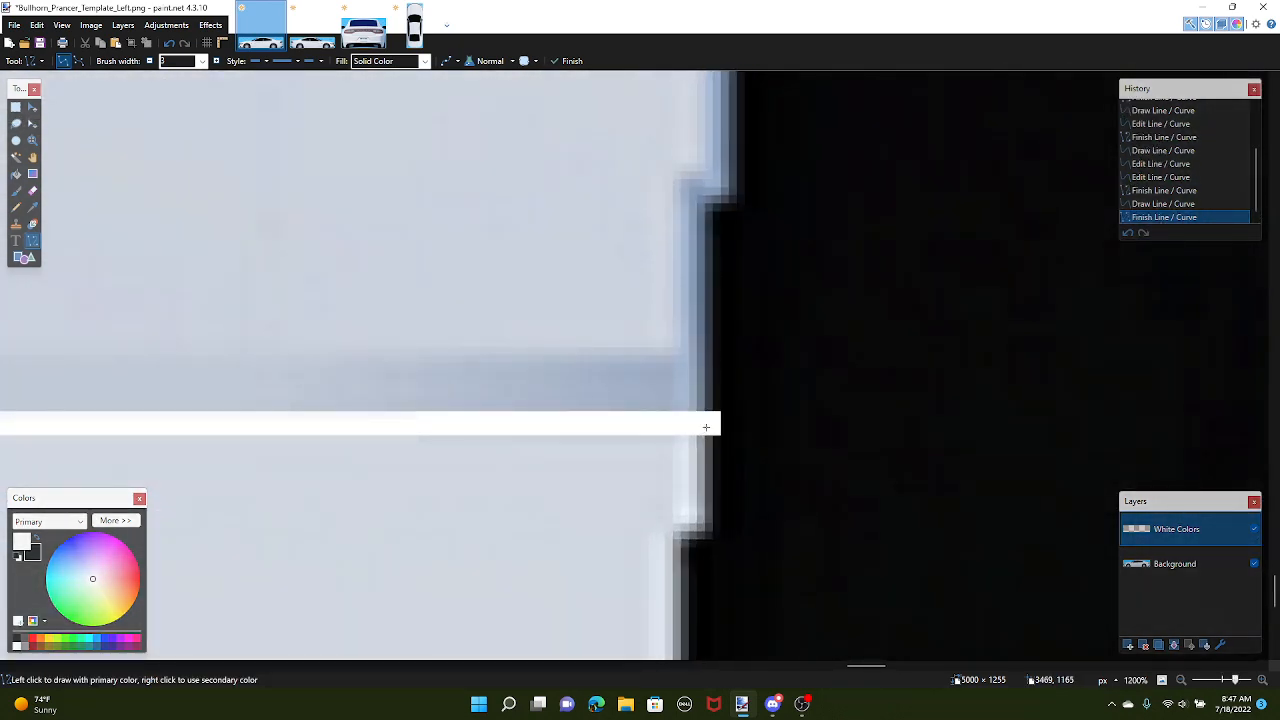
Draw a white line about 461 px long from the bottom line's rear end up to the rear door seam at the arch
scroll(709, 420, "down", 15)
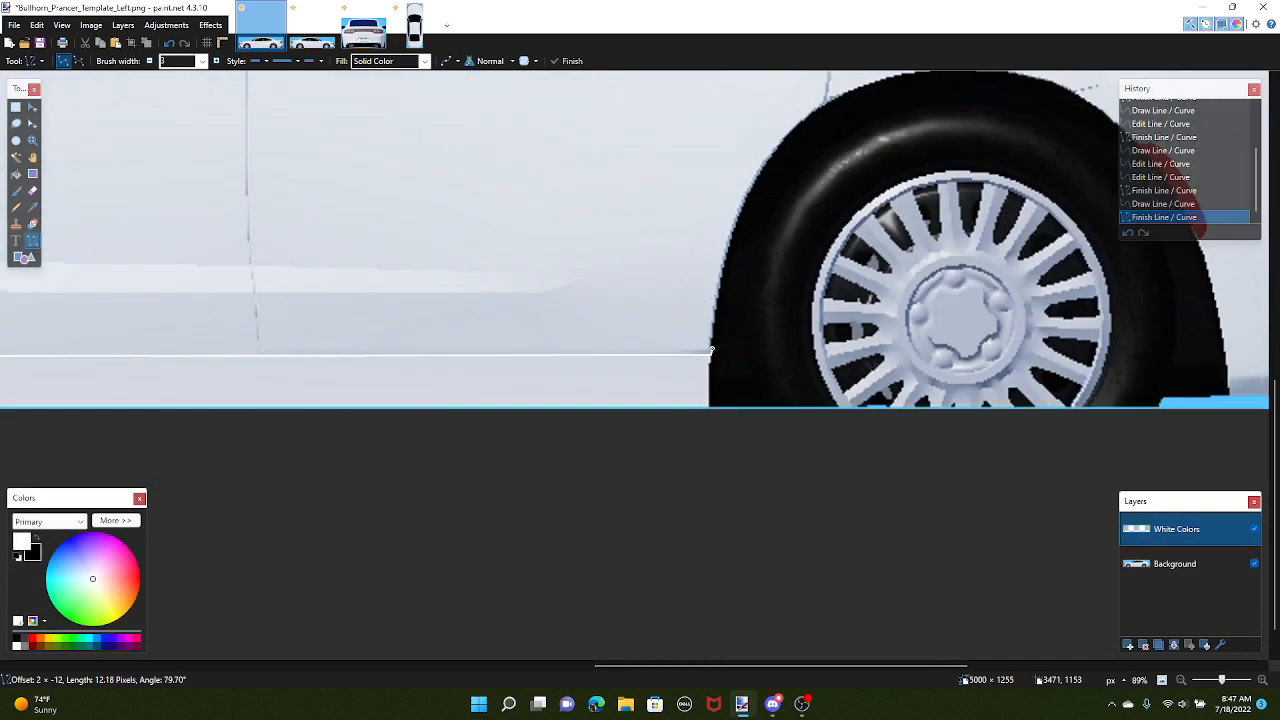
scroll(772, 268, "up", 8)
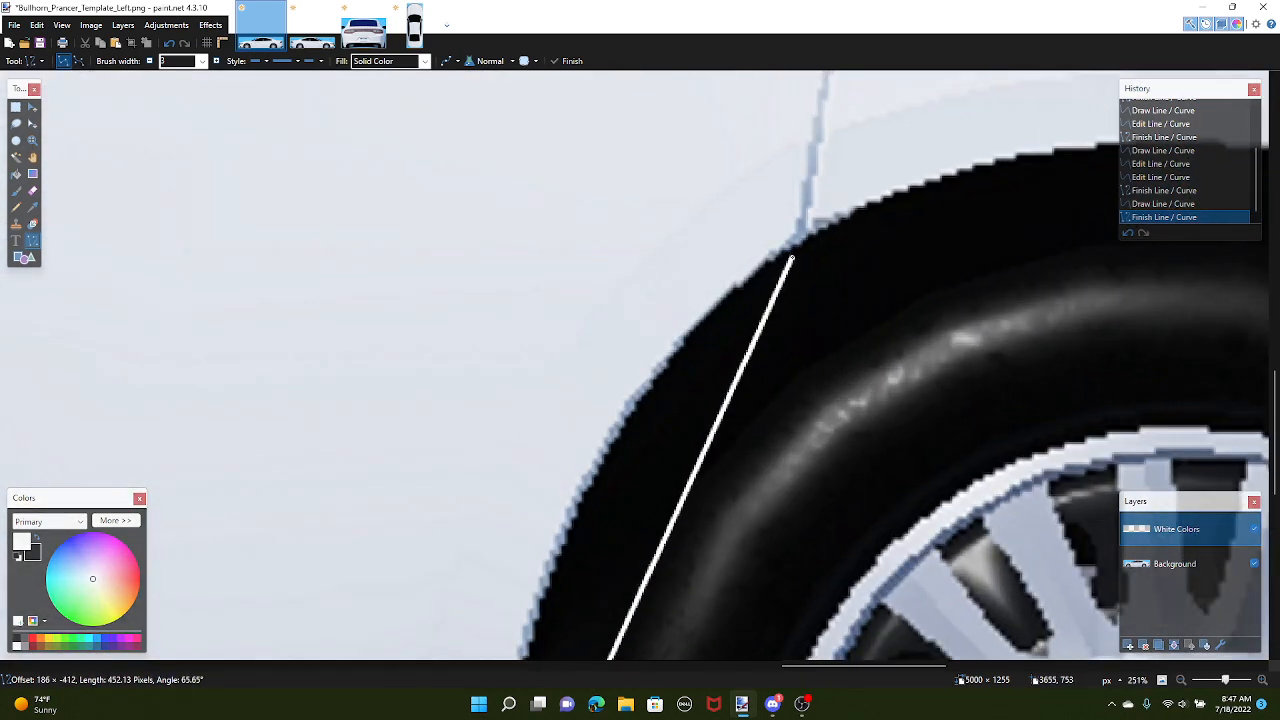
left_click_drag(804, 224, 804, 236)
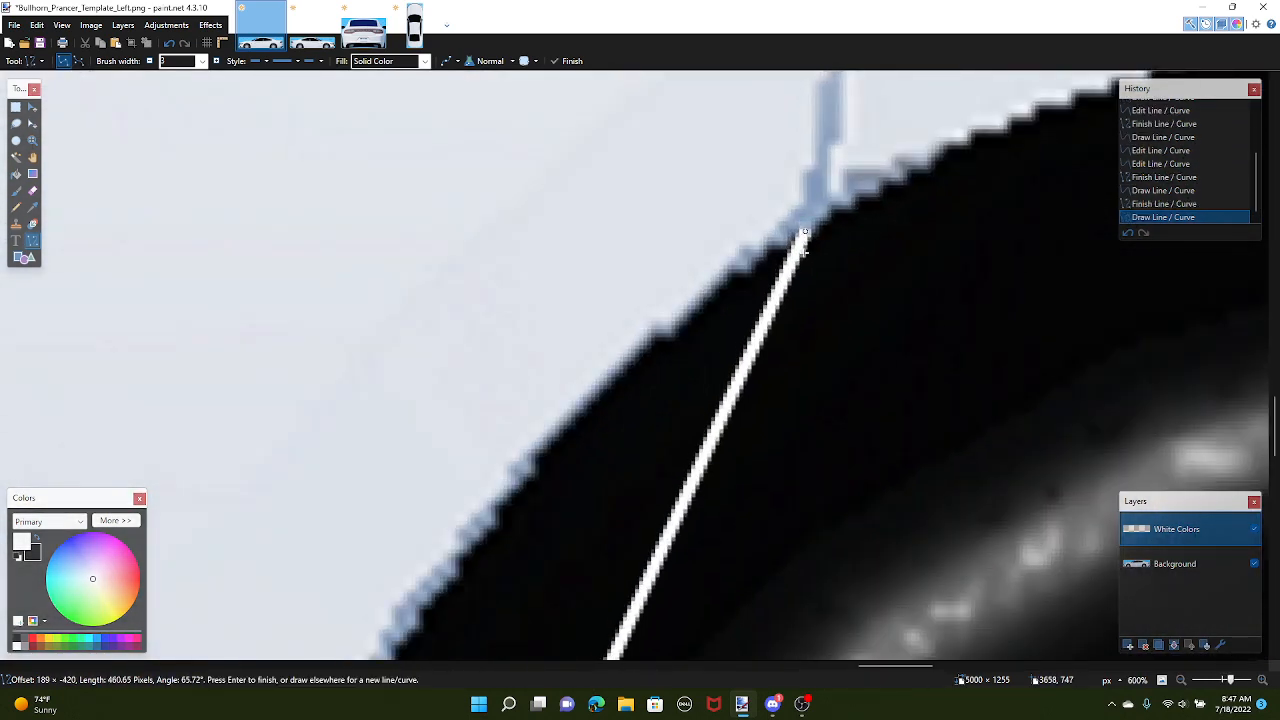
scroll(908, 308, "down", 5)
scroll(830, 374, "down", 2)
Curve the line's middle nodes to follow the front edge of the rear wheel arch and finish it
left_click_drag(806, 388, 757, 274)
mouse_move(743, 354)
left_mouse_down()
mouse_move(728, 327)
mouse_move(746, 345)
mouse_move(697, 468)
mouse_move(641, 470)
left_mouse_up()
key("ctrl+z")
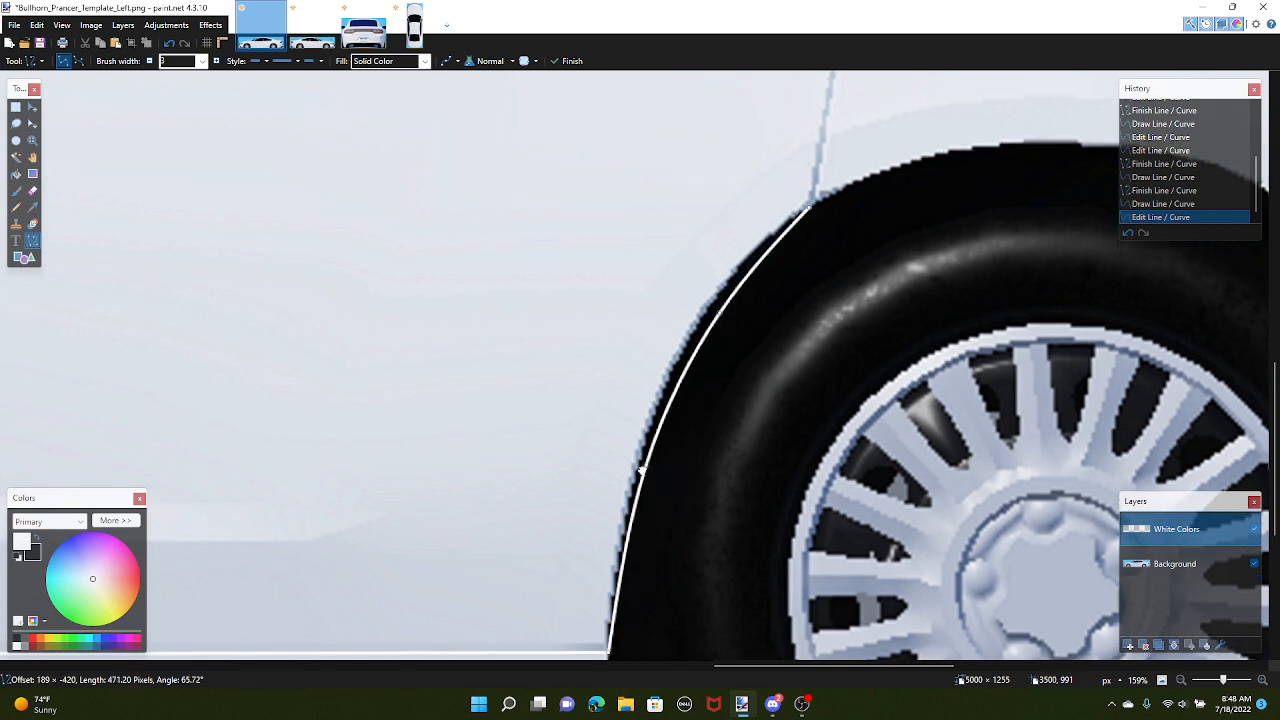
left_click_drag(718, 316, 709, 306)
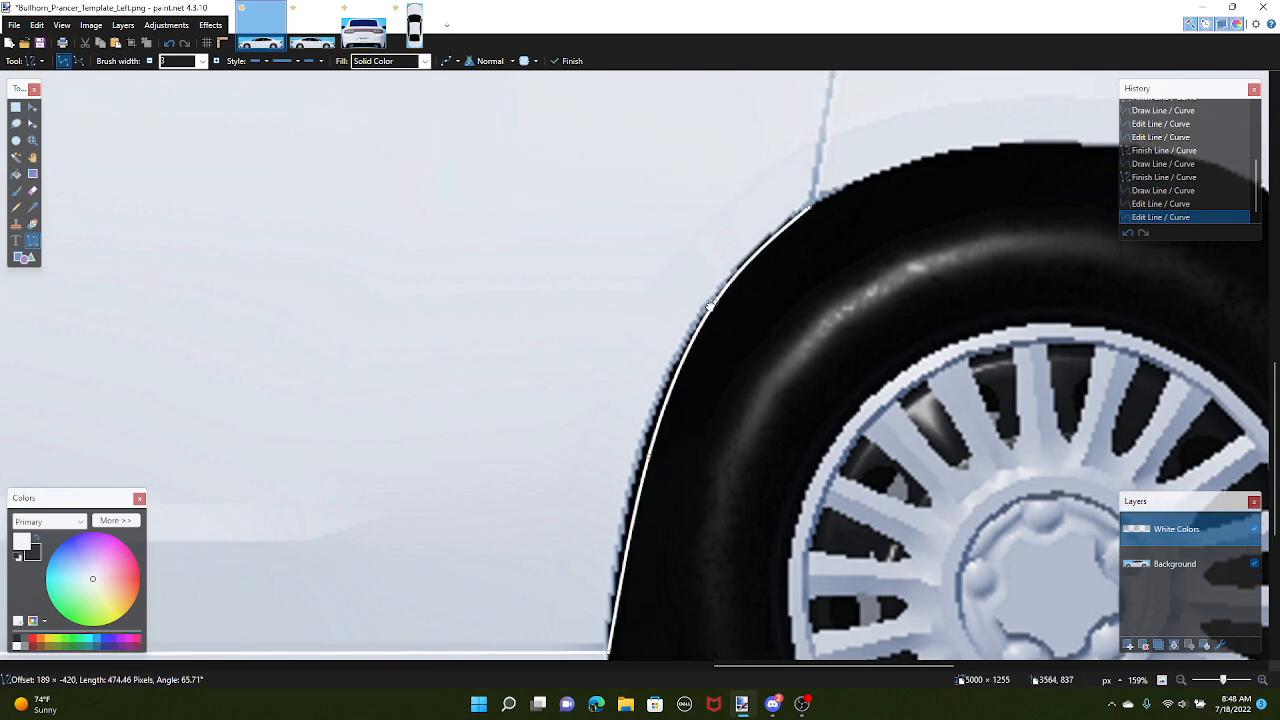
scroll(708, 311, "up", 9)
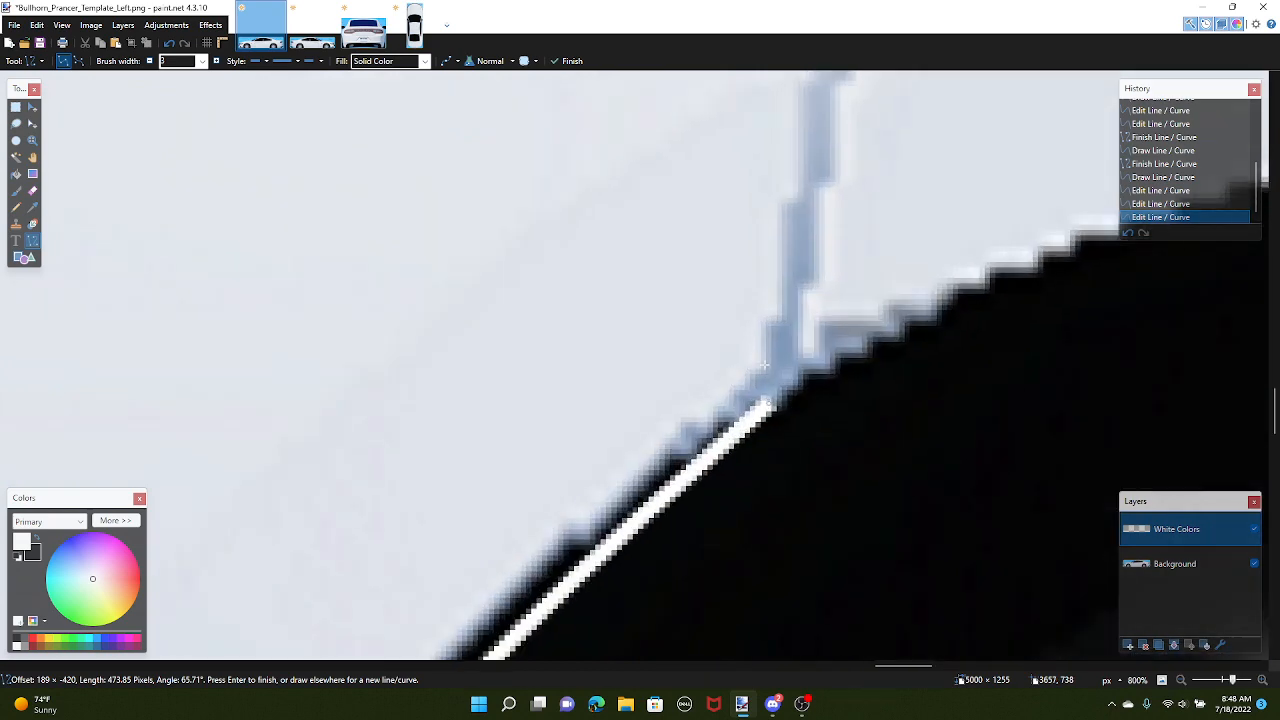
key("Return")
Draw a white line about 346 px long from the wheel arch up to the rear window frame's lower corner
scroll(834, 304, "down", 11)
left_click_drag(770, 401, 826, 236)
scroll(837, 288, "up", 3)
scroll(845, 270, "up", 4)
scroll(834, 252, "up", 4)
scroll(790, 262, "down", 10)
left_click_drag(286, 296, 460, 237)
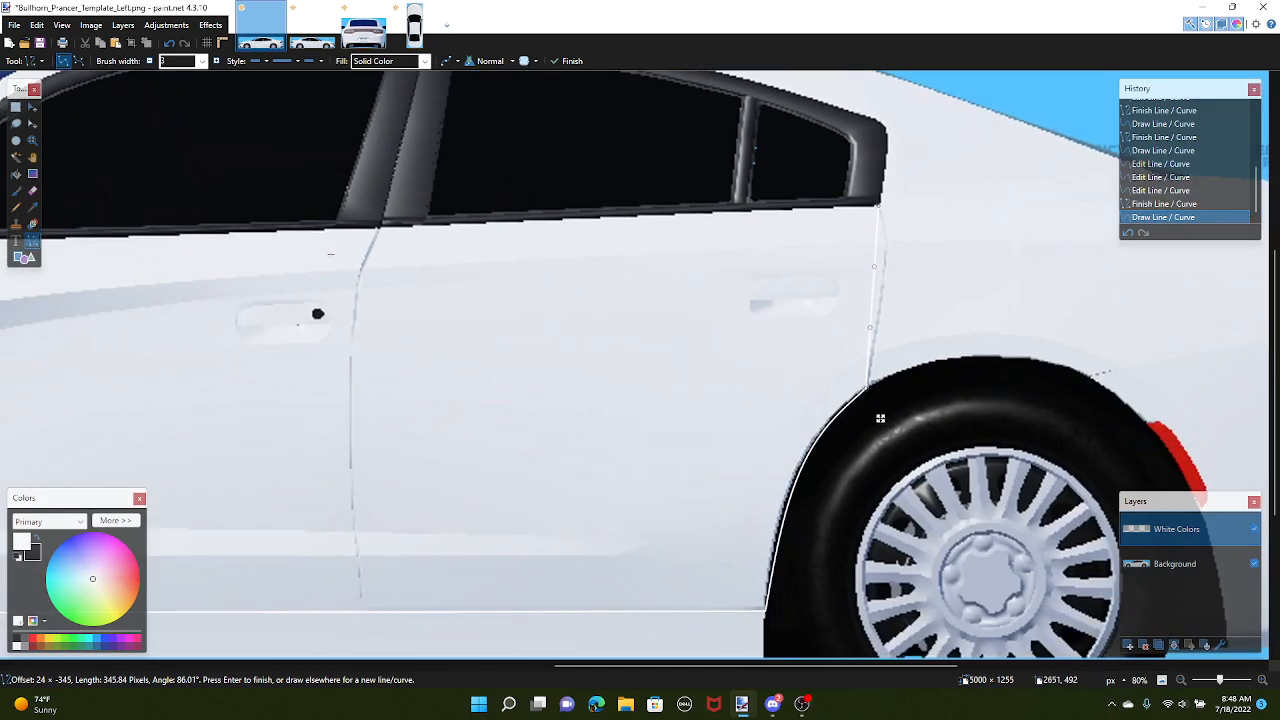
Bend the line's middle nodes outward to follow the curved rear door seam and finish the line
left_click(414, 25)
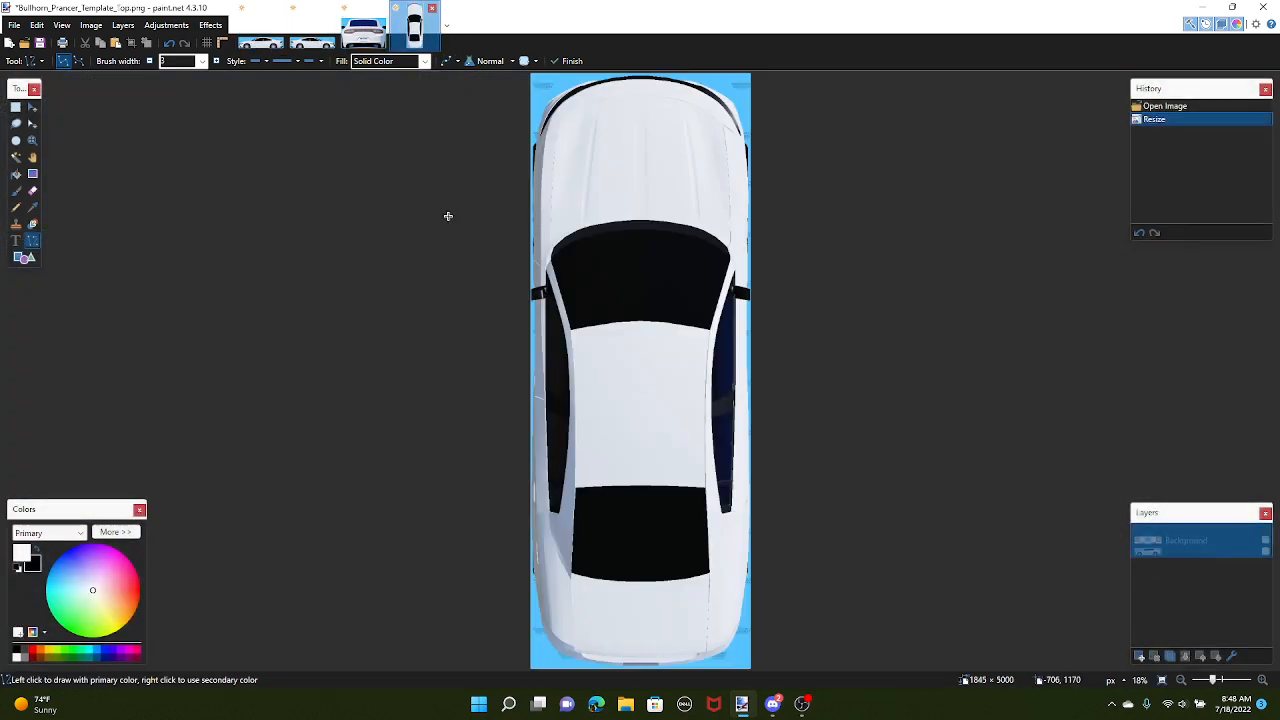
left_click(261, 40)
scroll(880, 420, "up", 6)
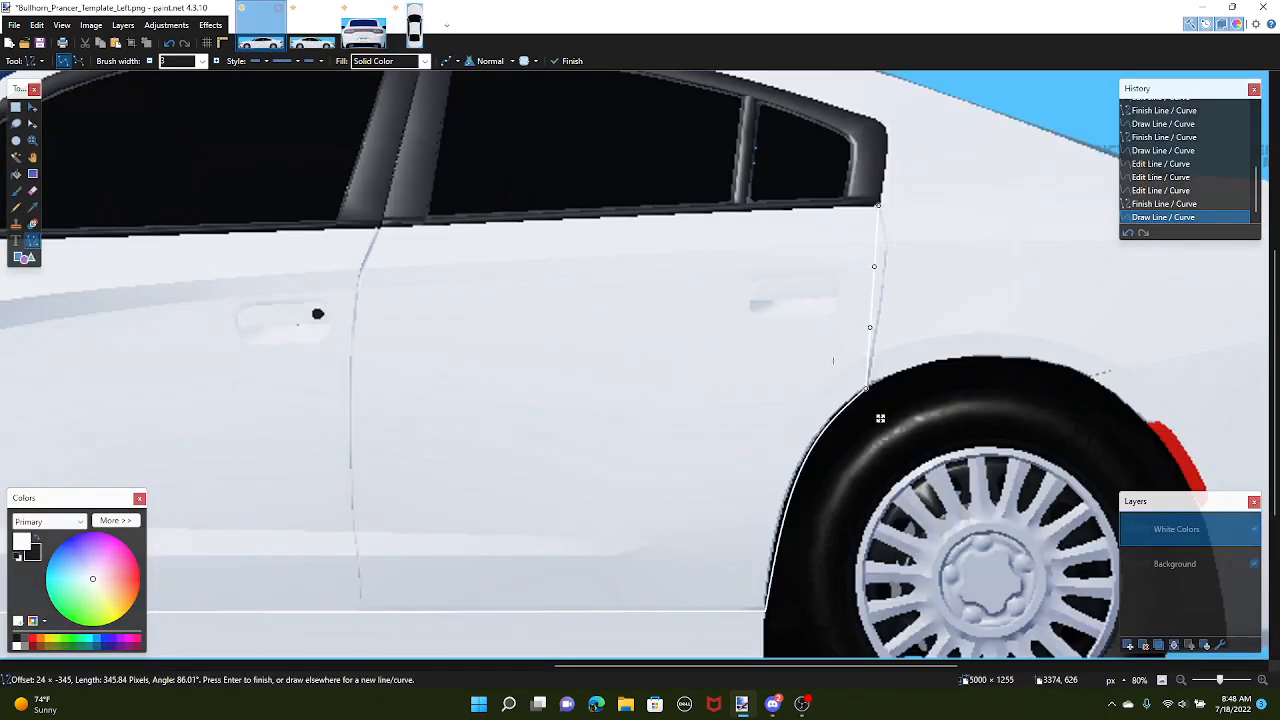
left_click_drag(804, 328, 808, 323)
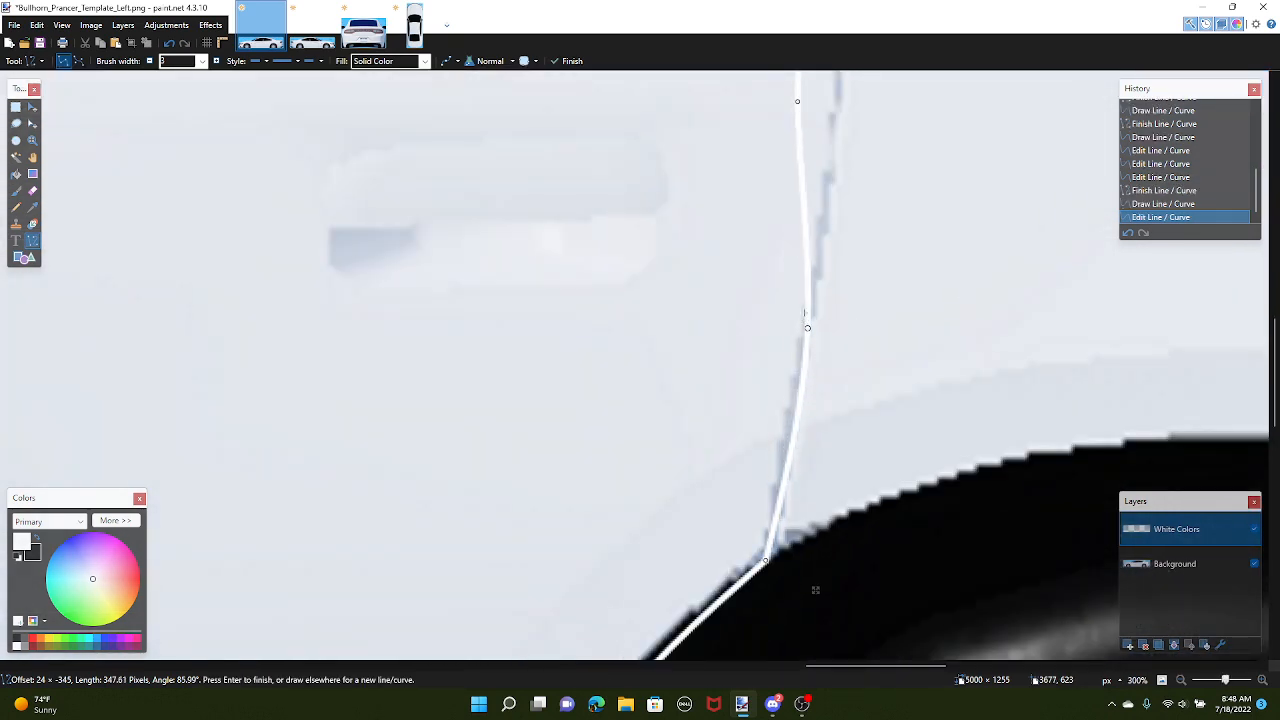
left_click_drag(807, 96, 867, 290)
left_click_drag(888, 412, 883, 377)
scroll(883, 377, "down", 3)
left_click_drag(877, 320, 861, 439)
scroll(851, 301, "up", 4)
scroll(850, 300, "up", 5)
key("Return")
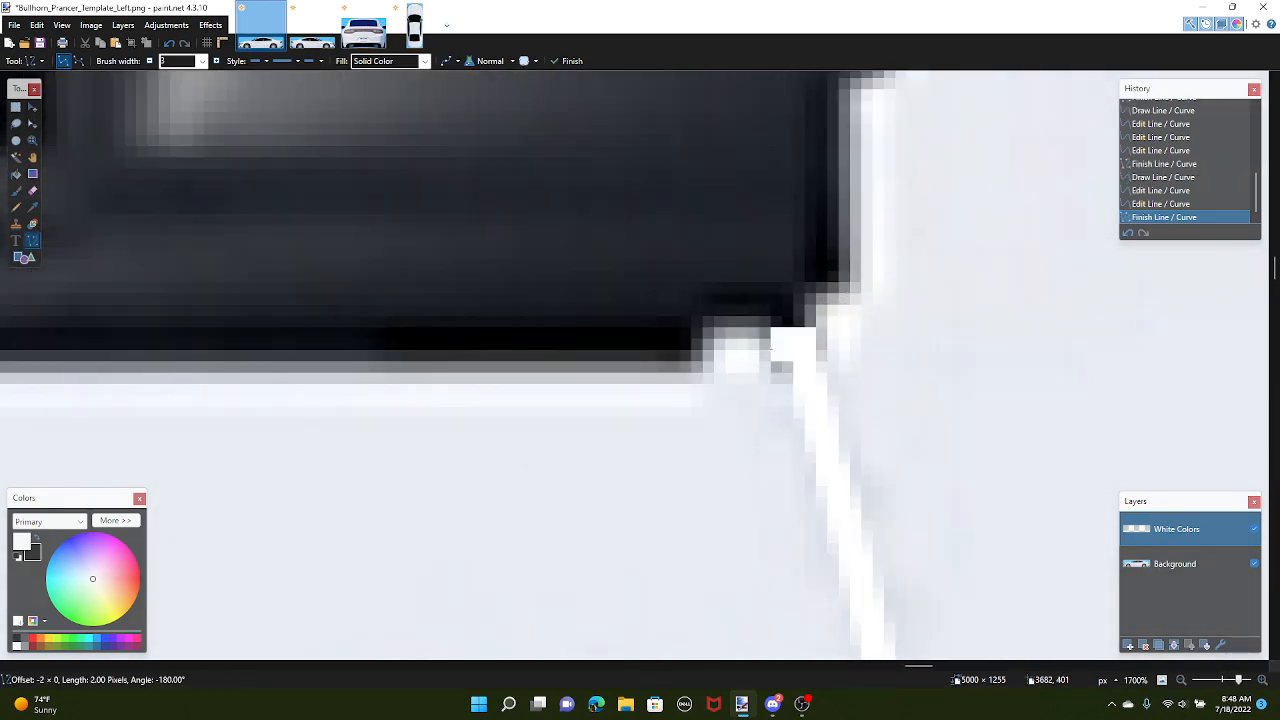
Draw a white line about 2034 px long along the lower window edge, from the rear corner to the front tip near the mirror
scroll(543, 340, "down", 8)
mouse_move(771, 349)
left_mouse_down()
mouse_move(541, 338)
mouse_move(547, 367)
mouse_move(252, 402)
mouse_move(241, 376)
mouse_move(253, 345)
left_mouse_up()
scroll(543, 341, "left", 4)
scroll(546, 343, "down", 3)
scroll(546, 343, "left", 7)
scroll(252, 402, "up", 6)
scroll(241, 376, "up", 3)
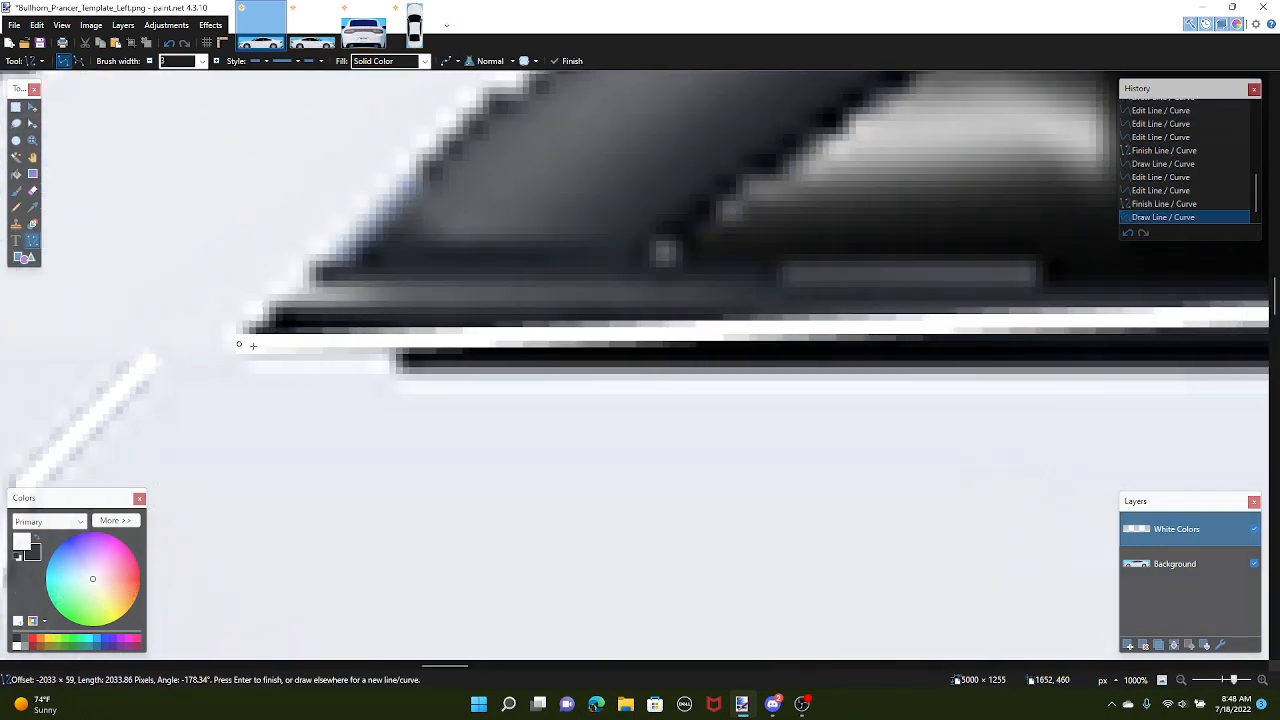
scroll(503, 360, "down", 8)
Adjust the window line's two middle nodes so it follows the lower edge of the window frame
left_click_drag(790, 393, 45, 300)
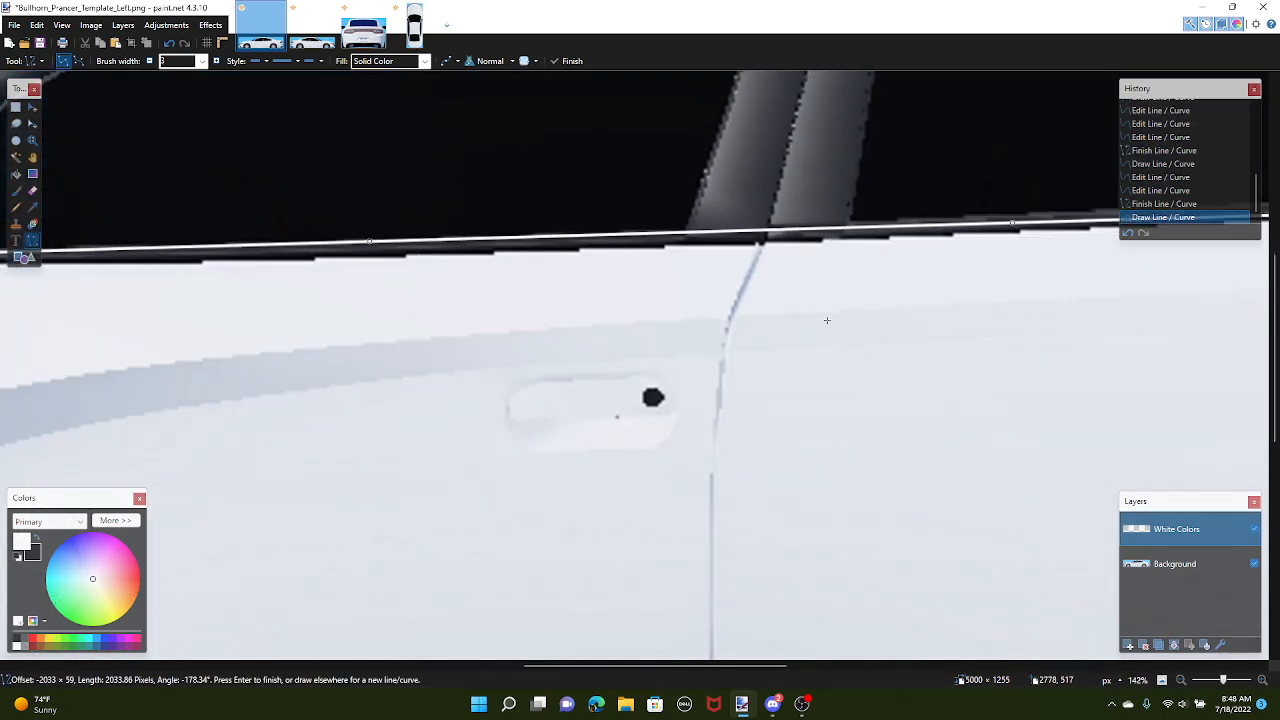
left_click_drag(1144, 263, 505, 360)
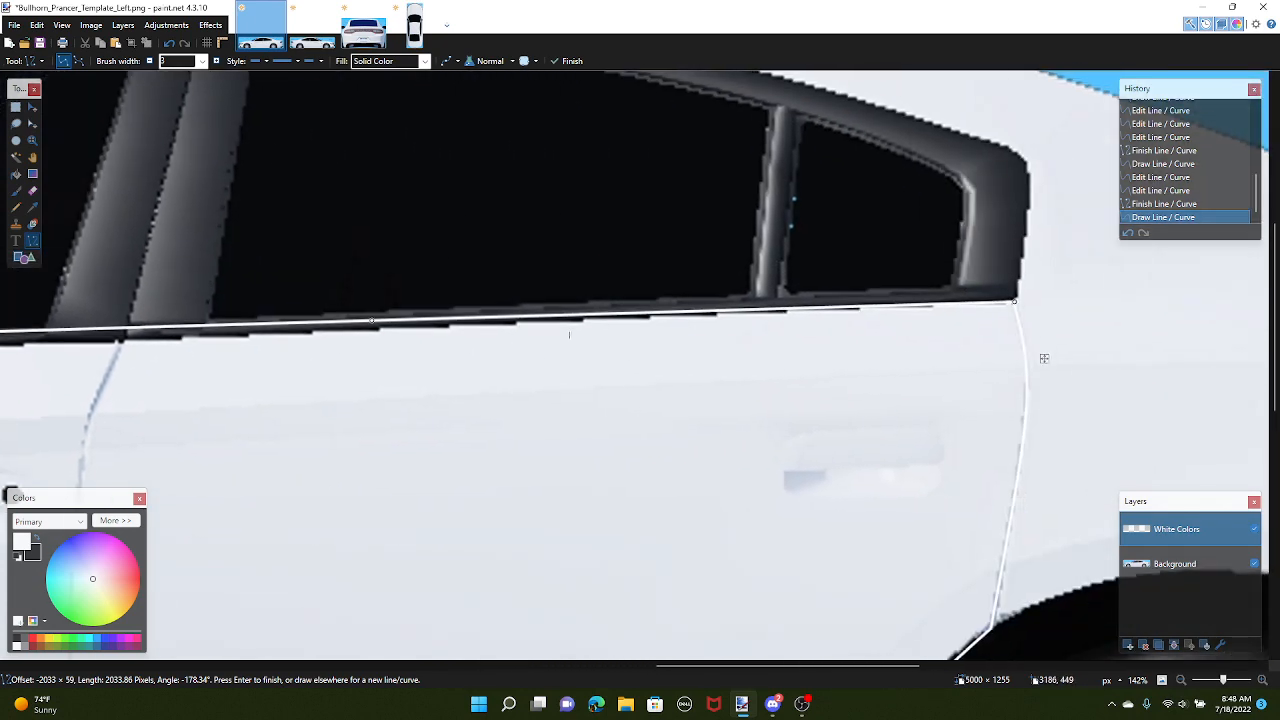
left_click_drag(362, 330, 687, 278)
left_click_drag(387, 323, 915, 318)
left_click_drag(564, 289, 562, 296)
scroll(914, 370, "down", 3)
left_click_drag(946, 361, 755, 331)
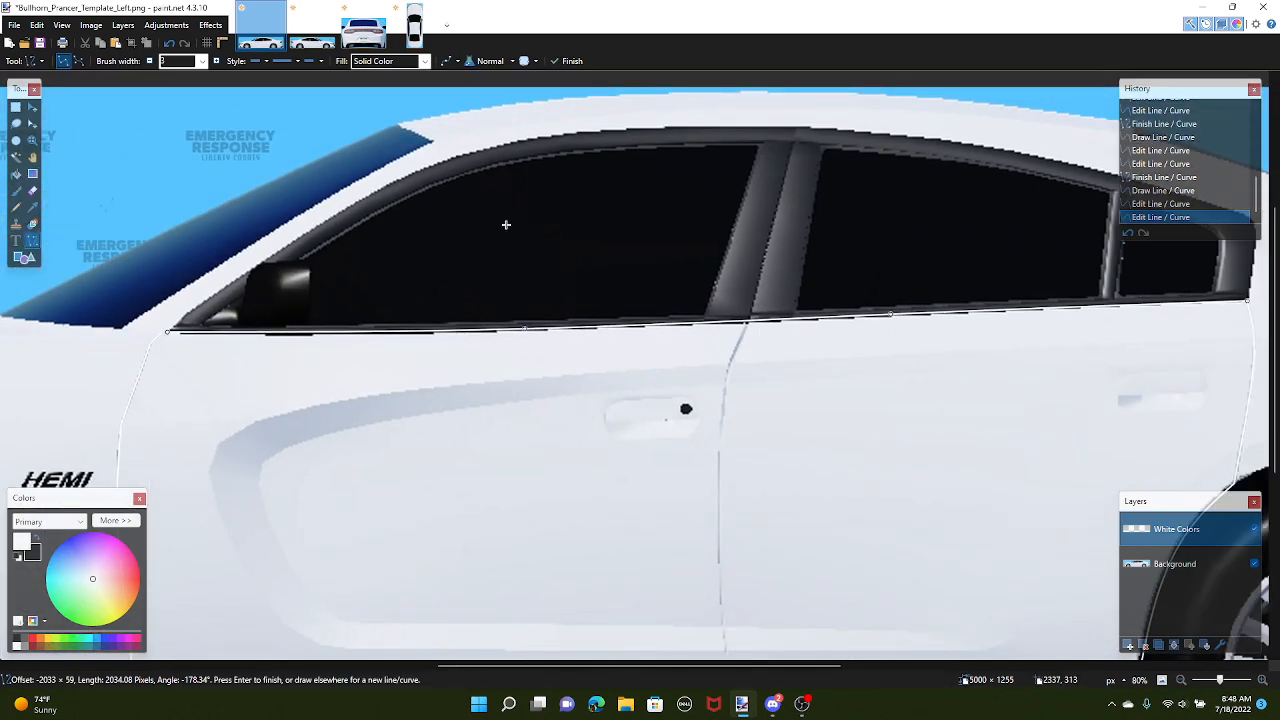
Look over the car's back and top templates and return to the left-side template
left_click(331, 46)
left_click(352, 38)
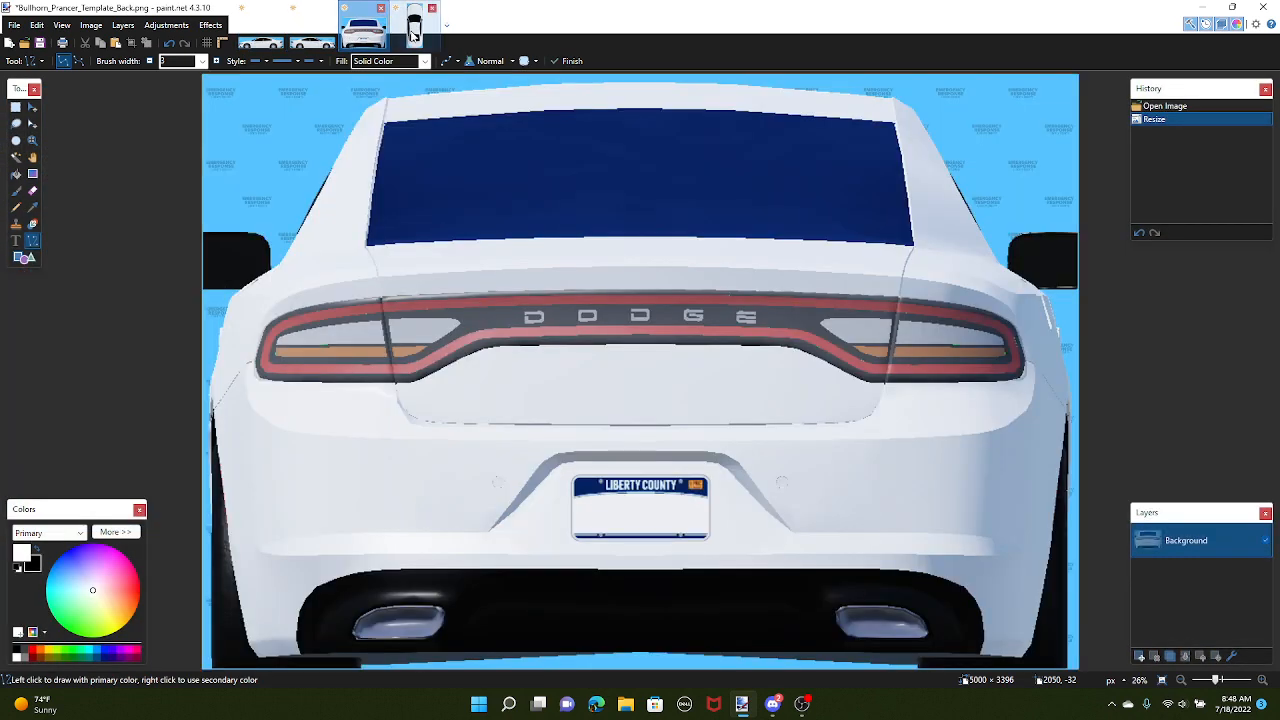
left_click(414, 30)
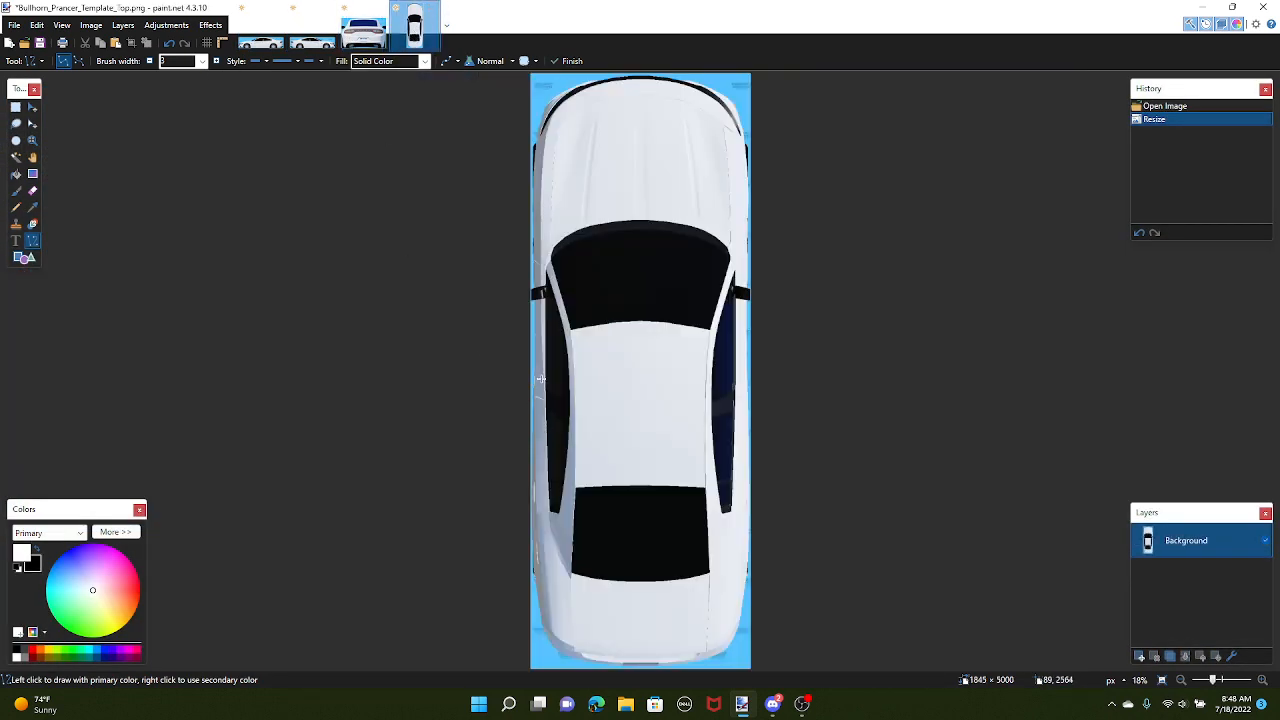
left_click_drag(538, 415, 536, 431)
key("ctrl+z")
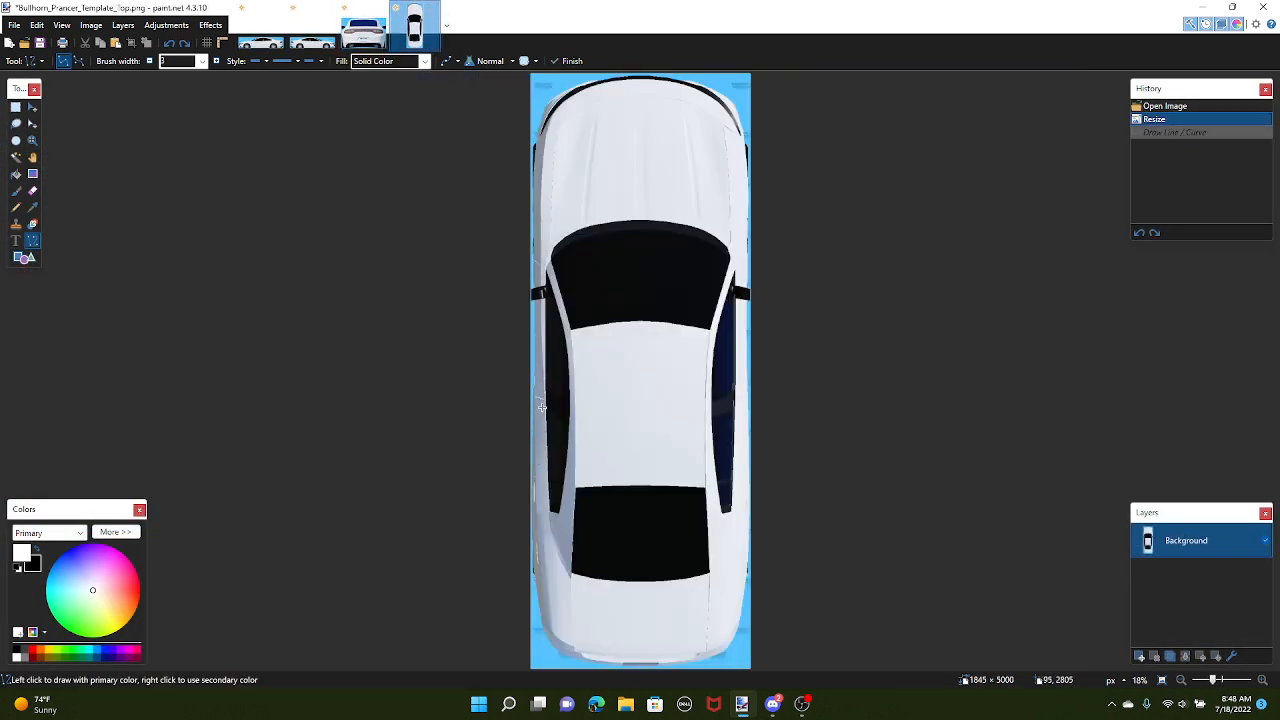
left_click(262, 40)
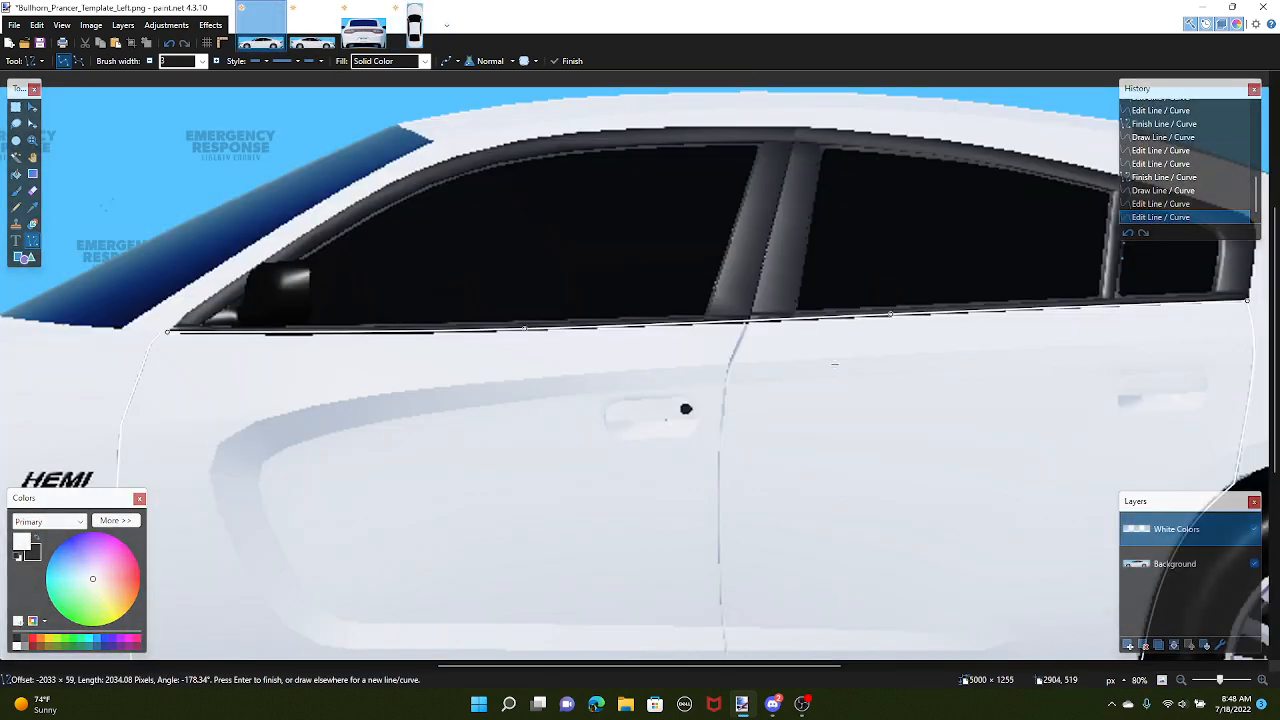
Check the window line's rear corner and finish the line along the lower window edge
scroll(839, 359, "down", 6)
left_click_drag(1019, 347, 768, 210)
scroll(768, 210, "up", 5)
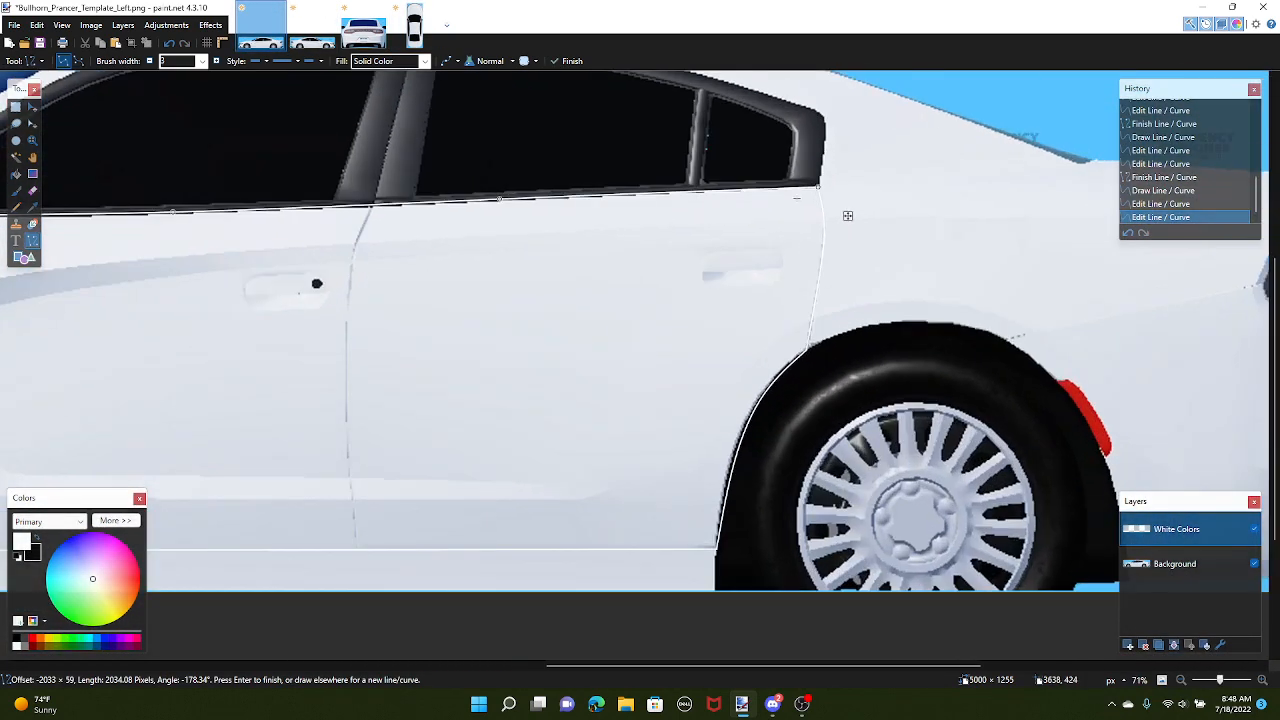
left_click(566, 60)
scroll(362, 311, "down", 2)
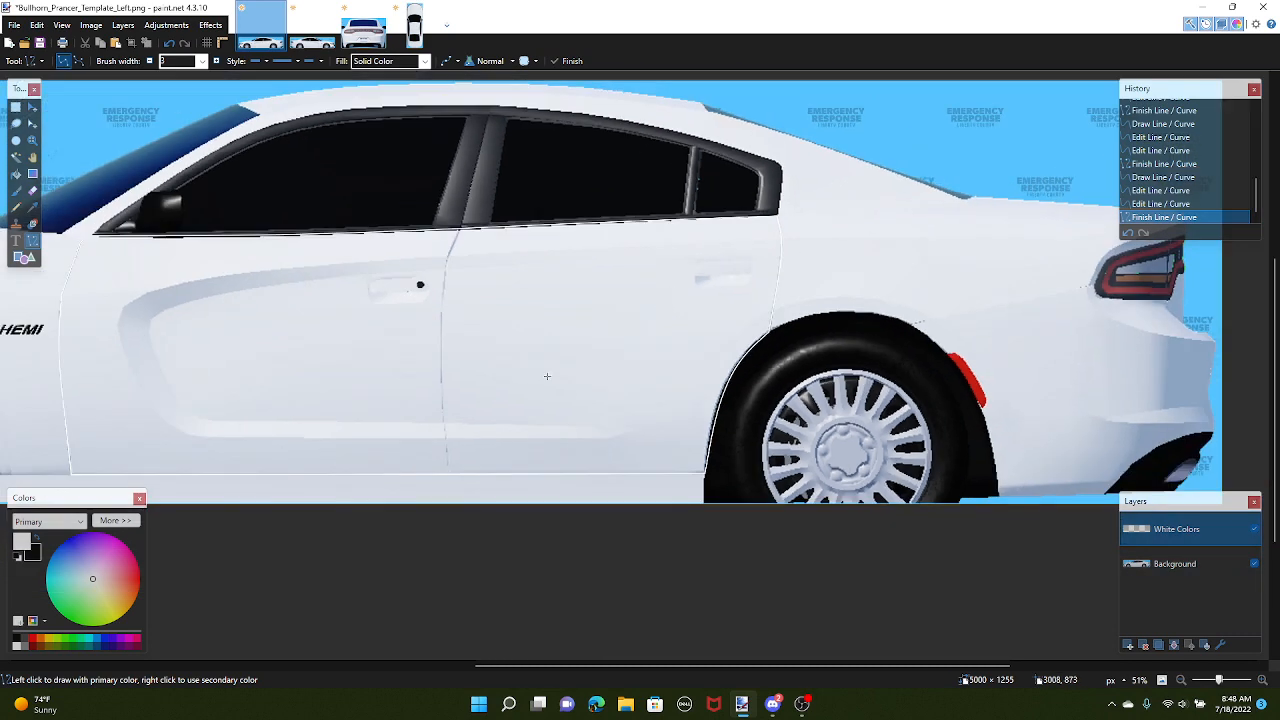
Try to fill the outlined door area with white on the White Colors layer using the Paint Bucket, and undo the fill
left_click(16, 173)
scroll(507, 313, "left", 3)
left_click(507, 313)
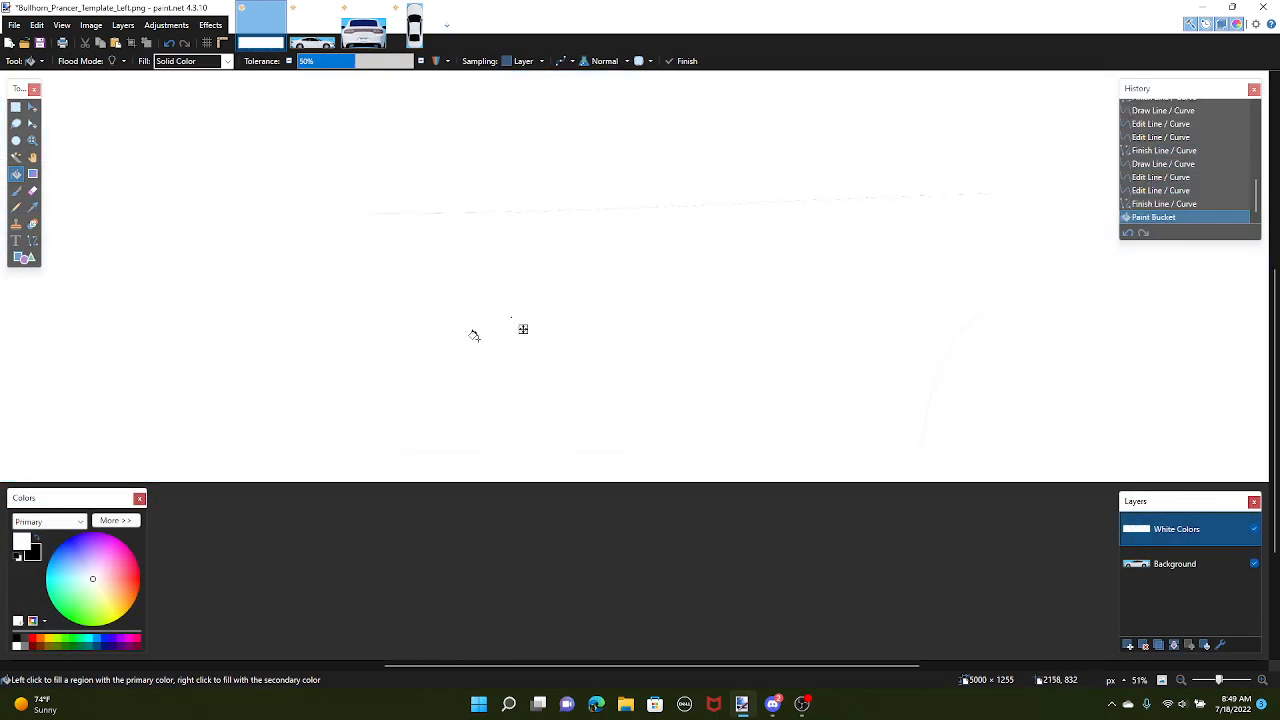
key("ctrl+z")
Draw a white line about 12 px long closing the gap at the door outline's upper front corner, and finish it
scroll(294, 209, "up", 10)
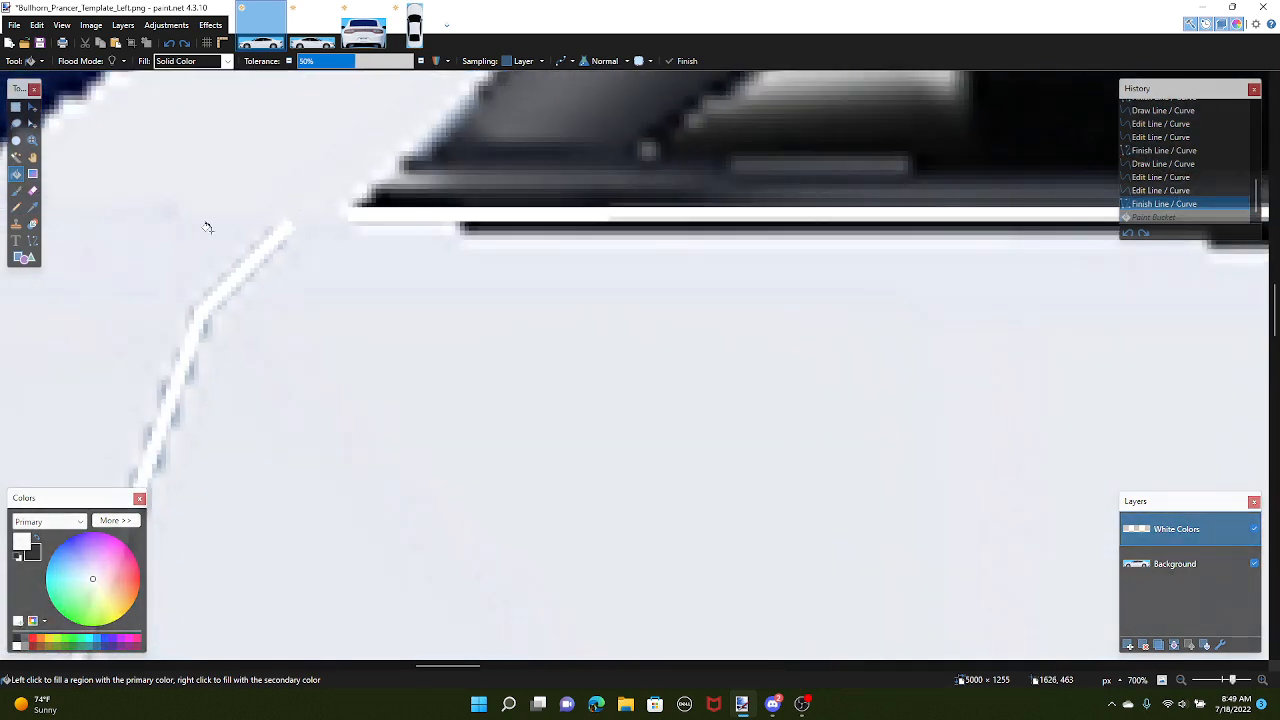
key("o")
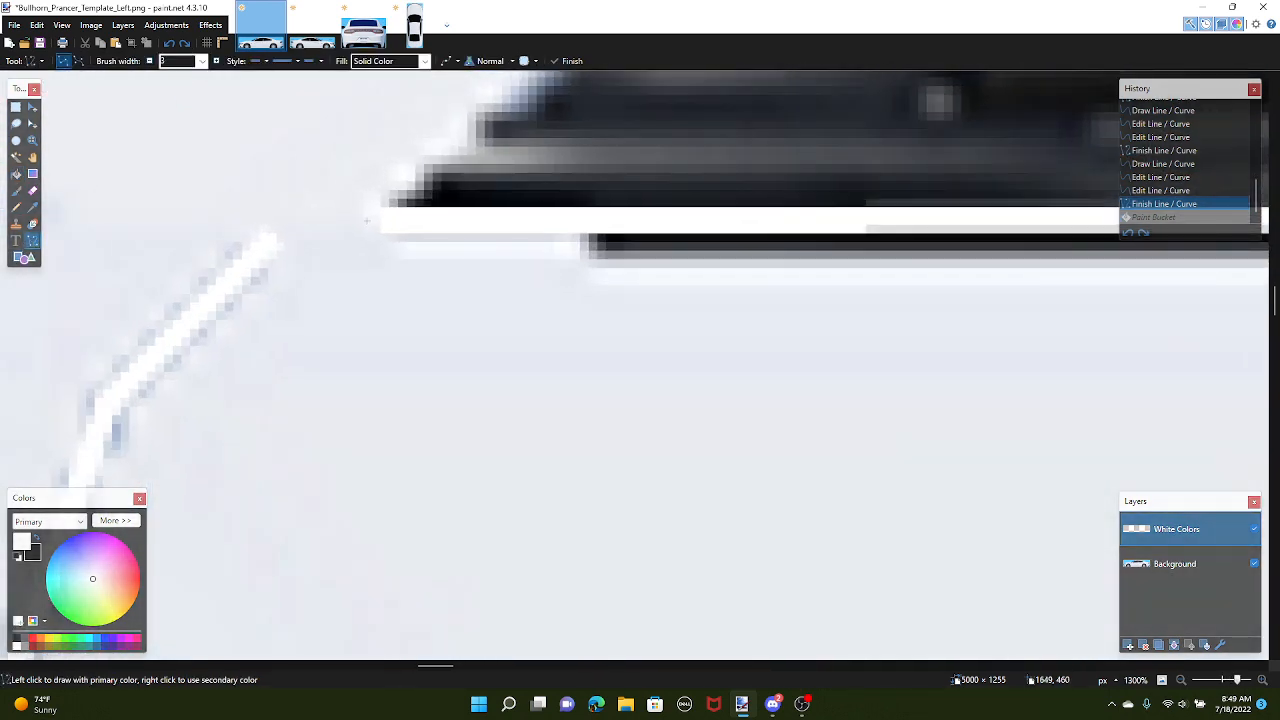
left_click_drag(274, 237, 274, 237)
scroll(391, 262, "down", 6)
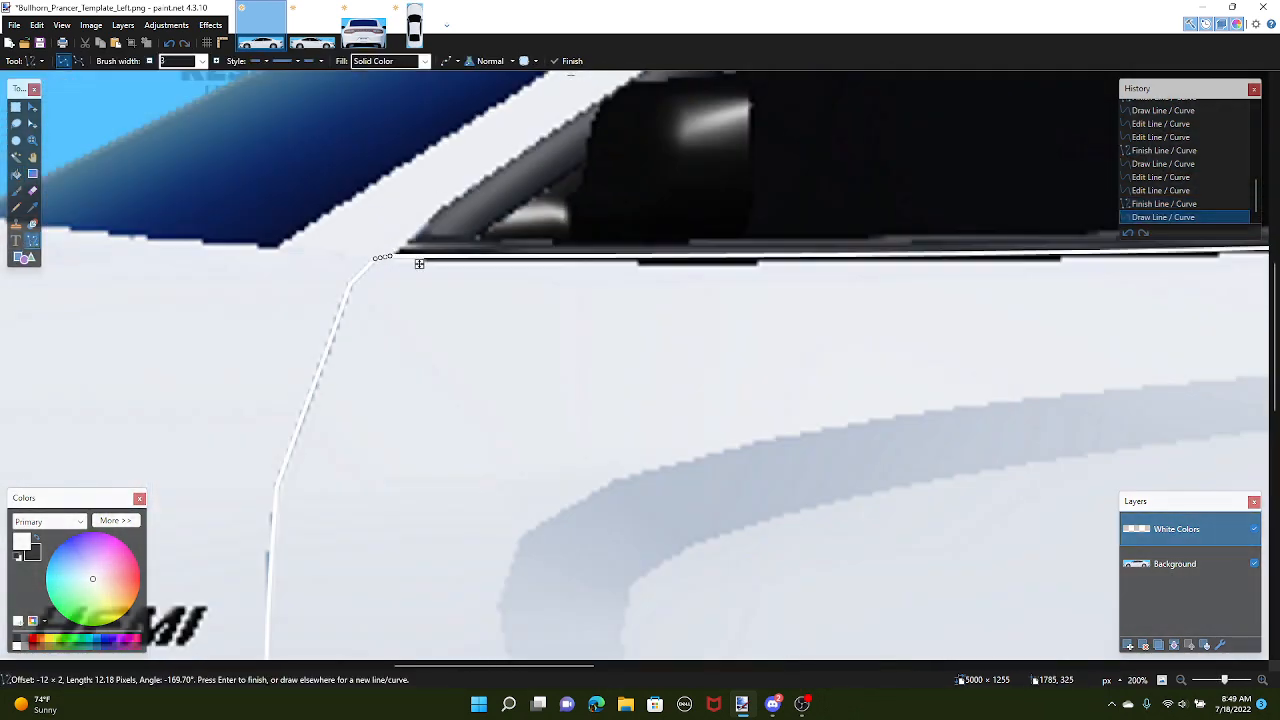
left_click(570, 61)
scroll(438, 200, "down", 6)
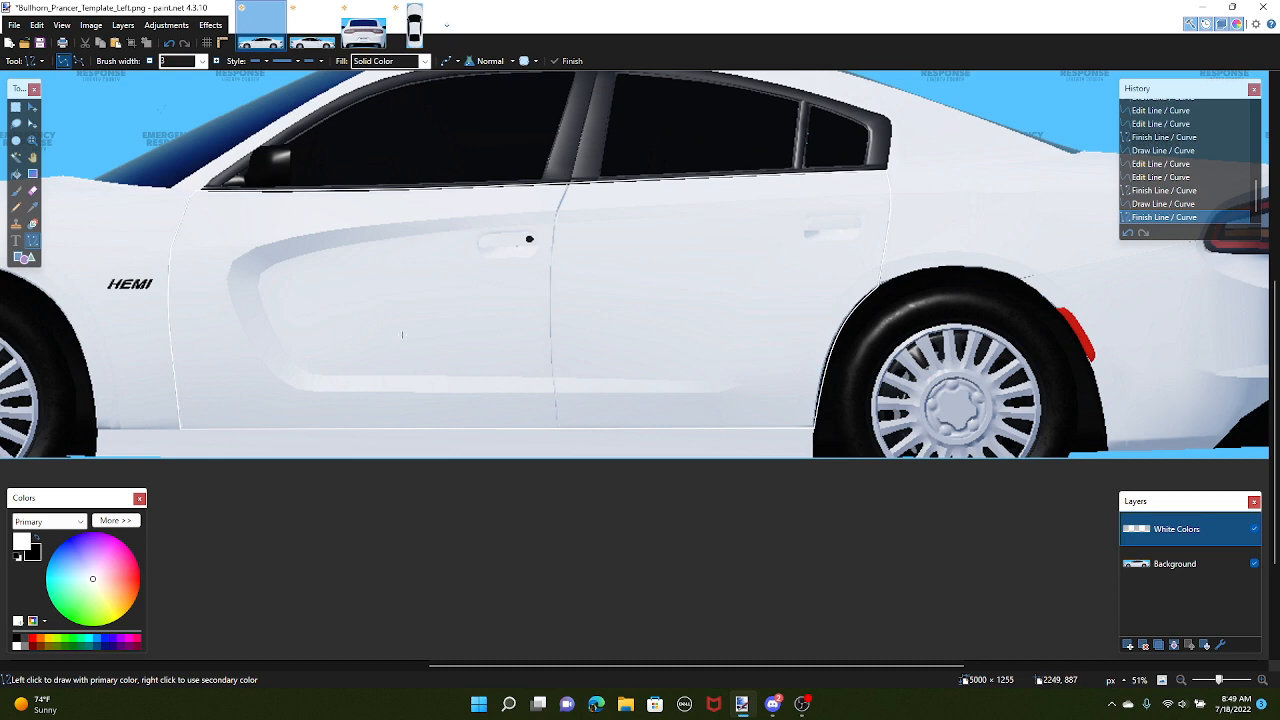
Try again to fill the closed door outline with white at 50% tolerance, and undo the fill
left_click(15, 174)
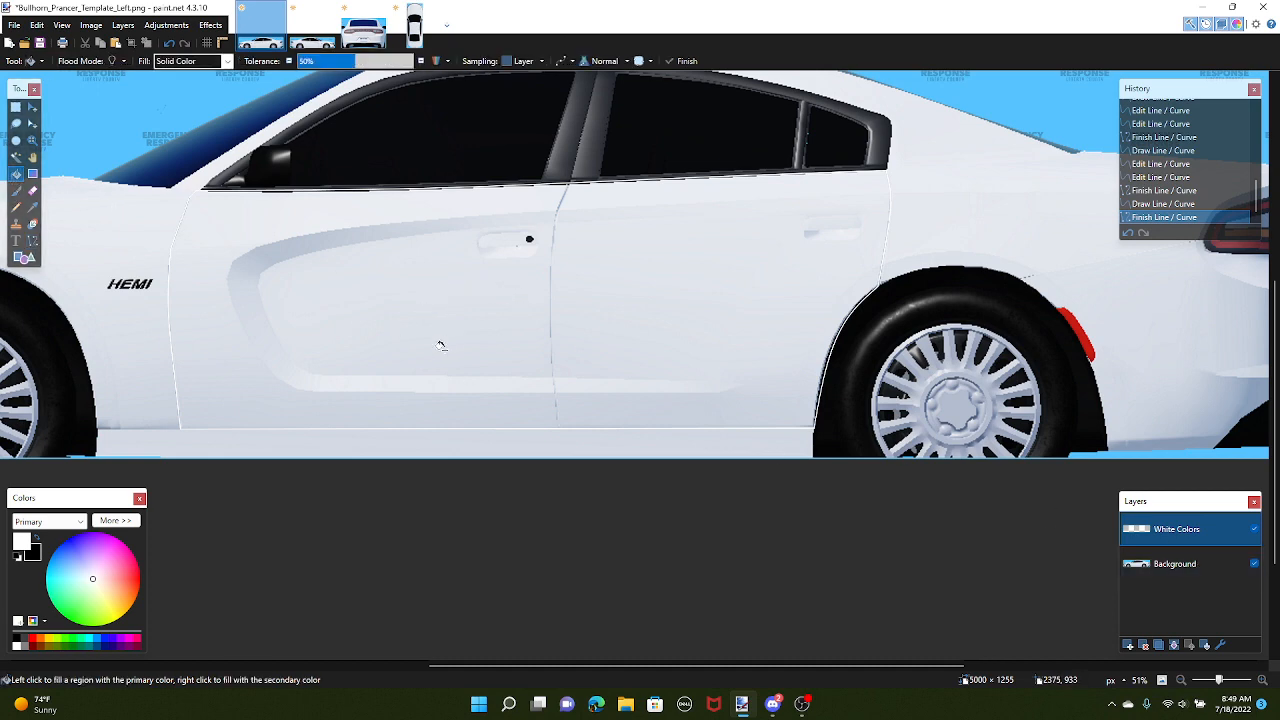
scroll(440, 345, "down", 2)
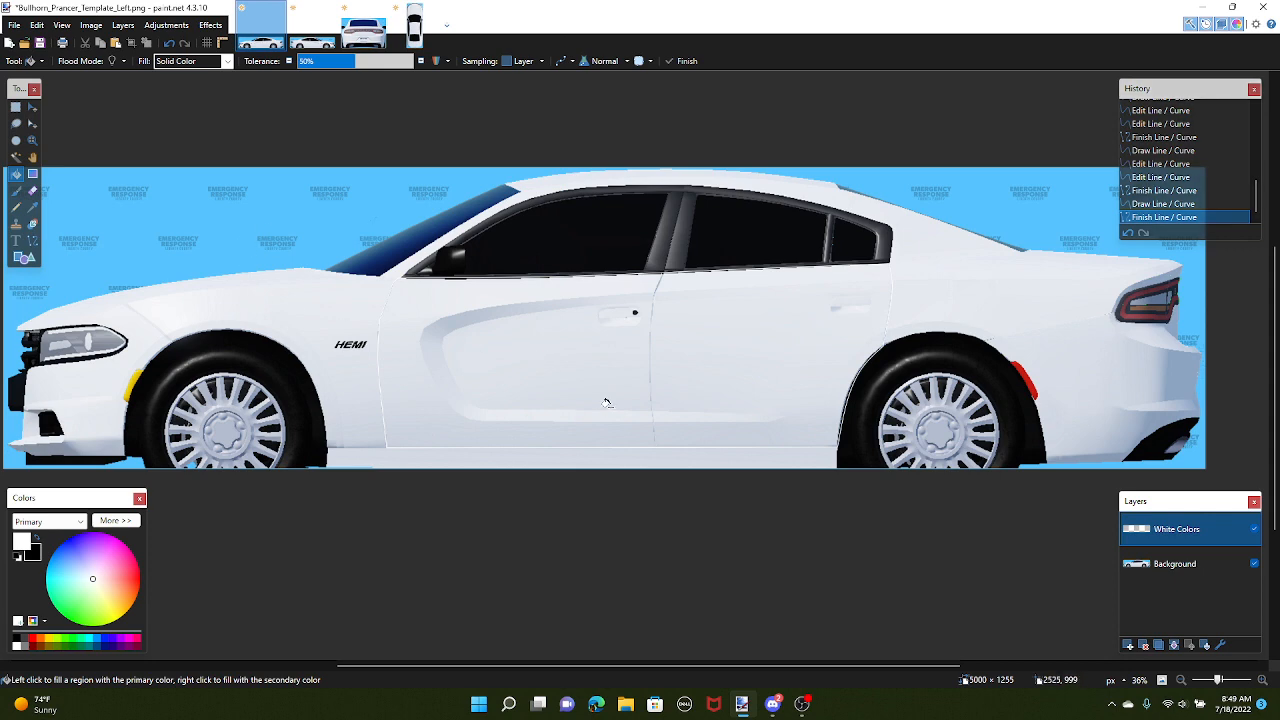
scroll(606, 402, "up", 3)
scroll(607, 345, "down", 1)
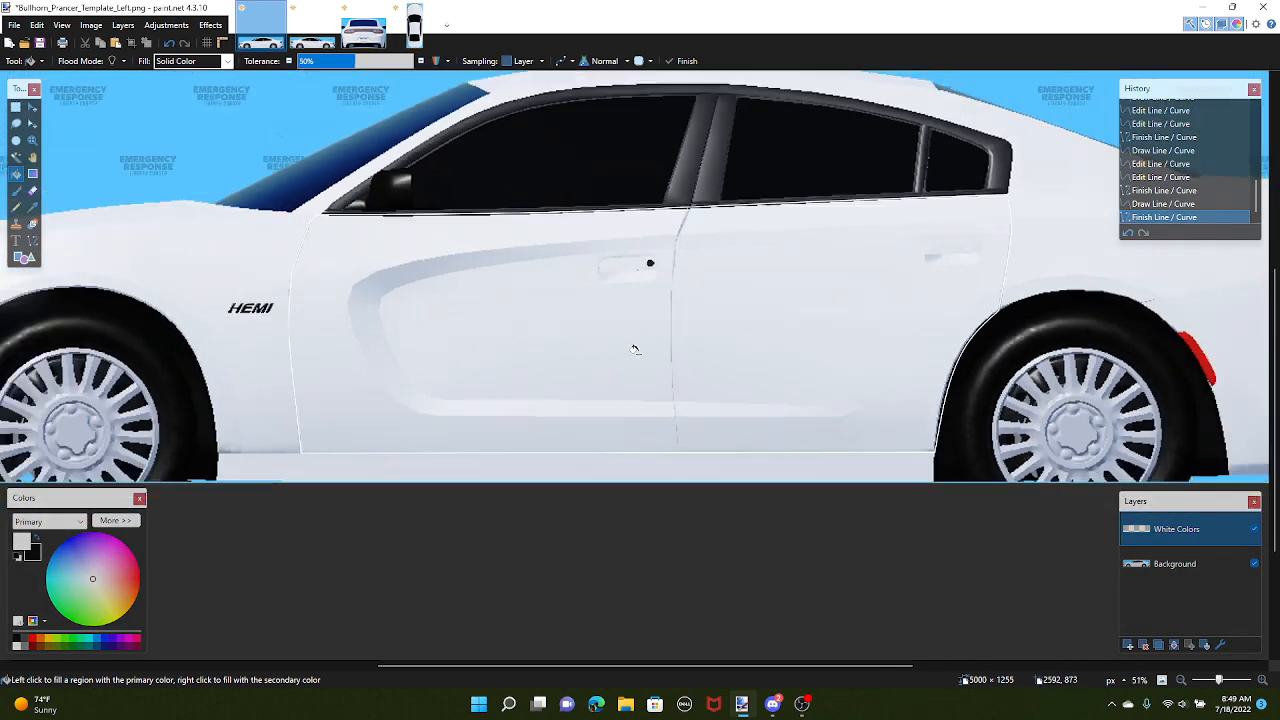
left_click(663, 324)
scroll(668, 340, "down", 2)
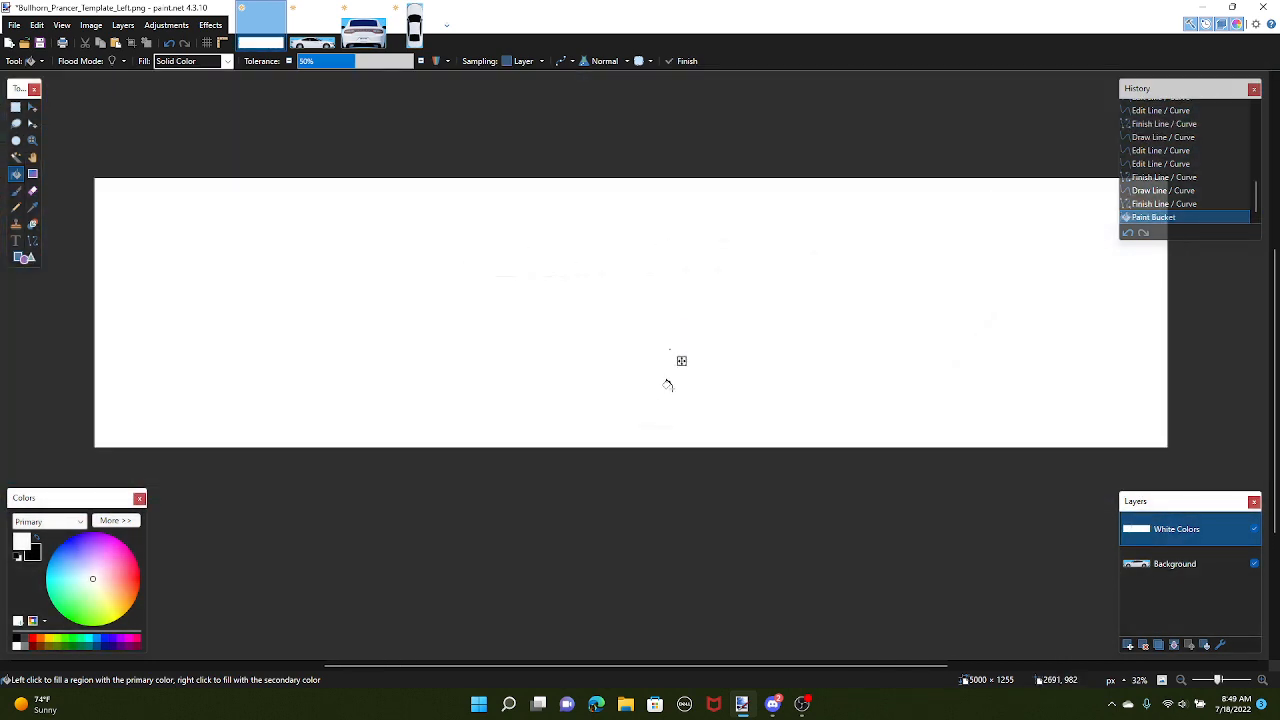
key("ctrl+z")
Examine the door outline's upper rear and upper front corners for remaining gaps
scroll(677, 363, "up", 3)
scroll(916, 291, "up", 4)
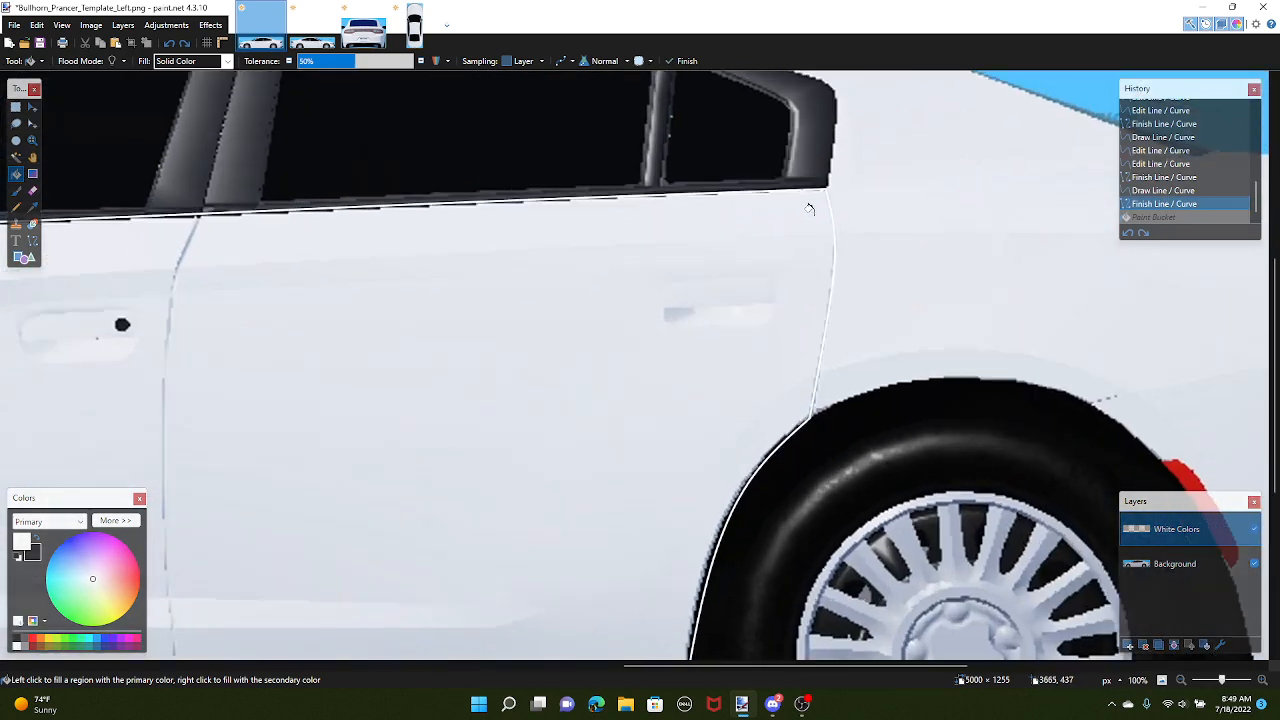
scroll(916, 240, "left", 6)
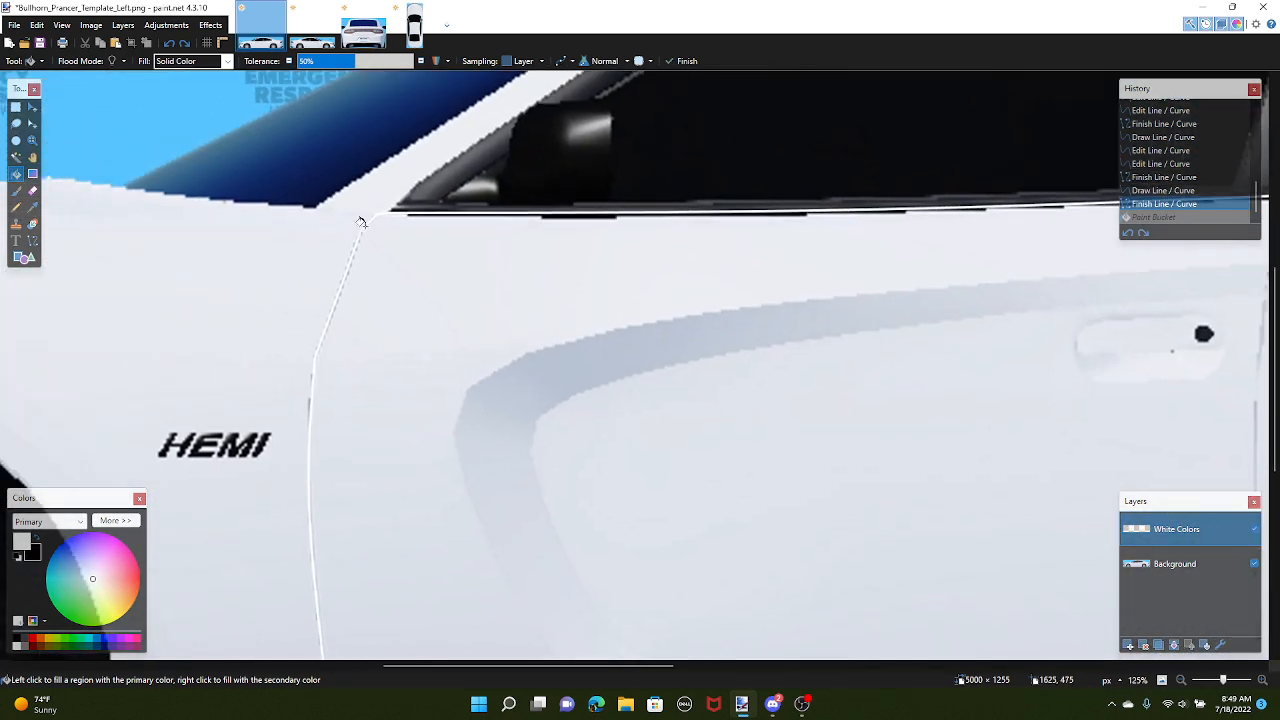
scroll(384, 214, "up", 9)
scroll(385, 212, "down", 7)
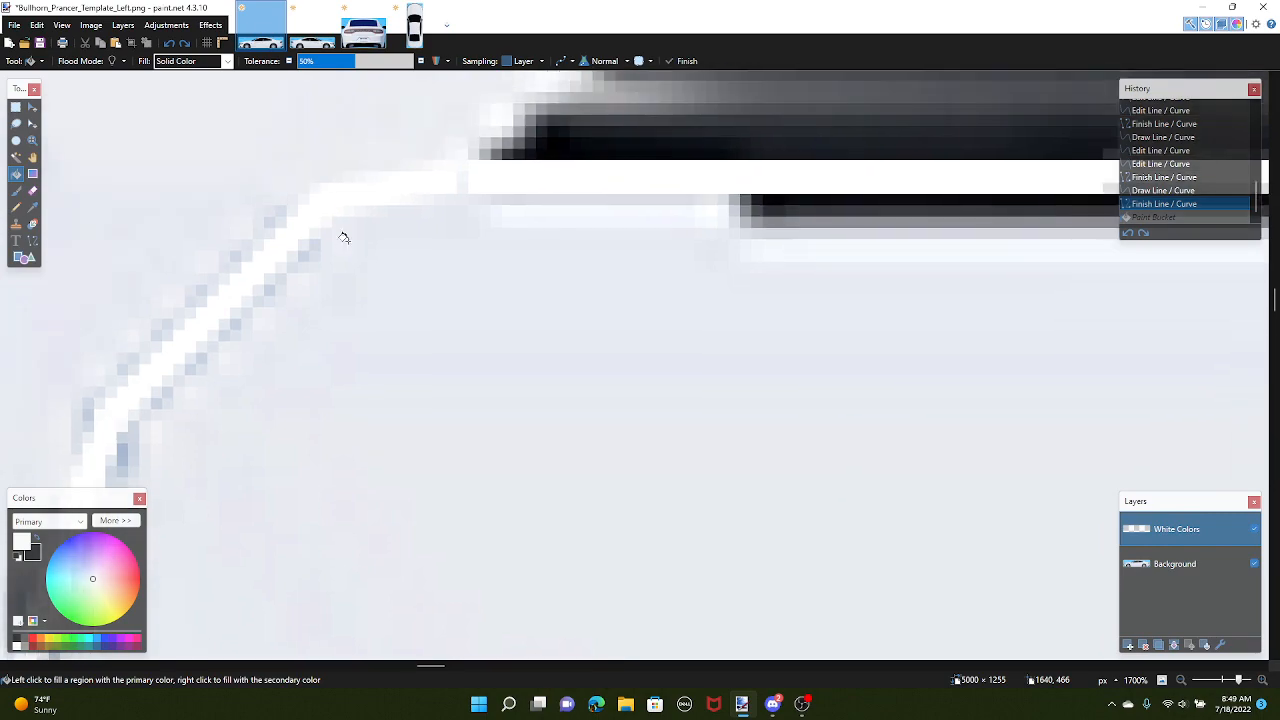
scroll(429, 300, "down", 8)
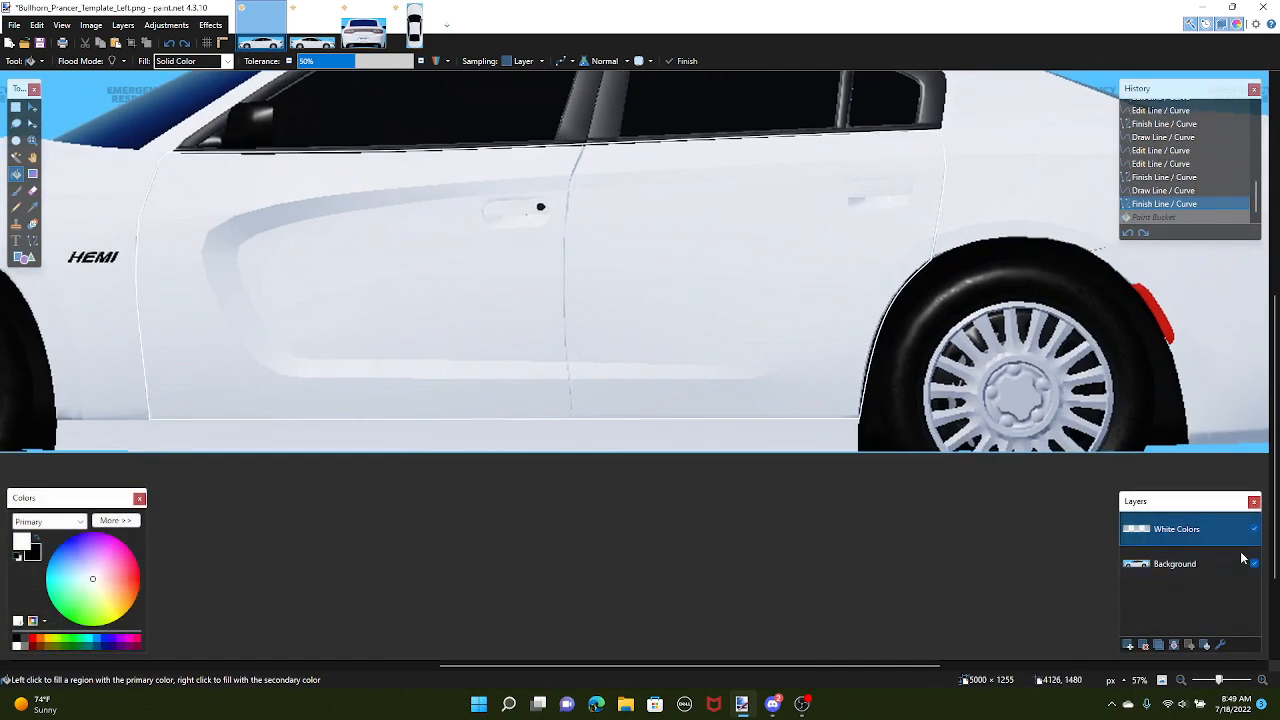
Hide the Background layer, try to fill the door outline with white, and undo the fill
left_click(1254, 563)
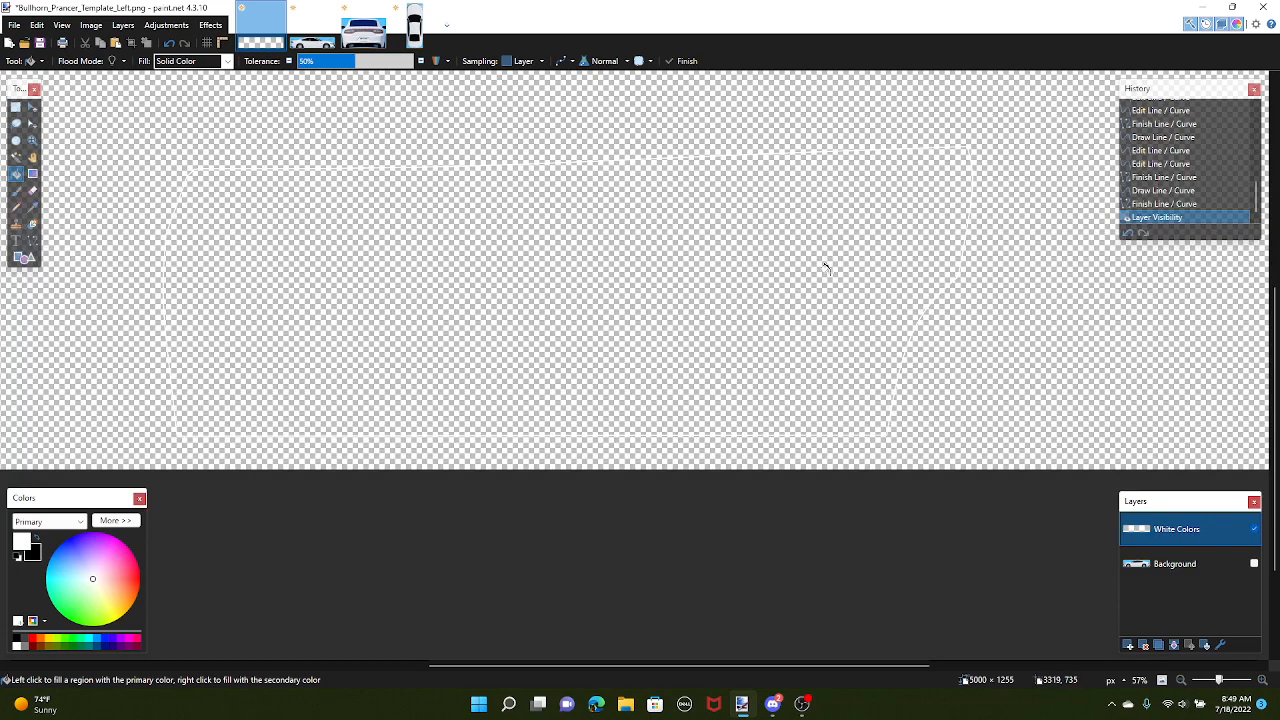
left_click(840, 282)
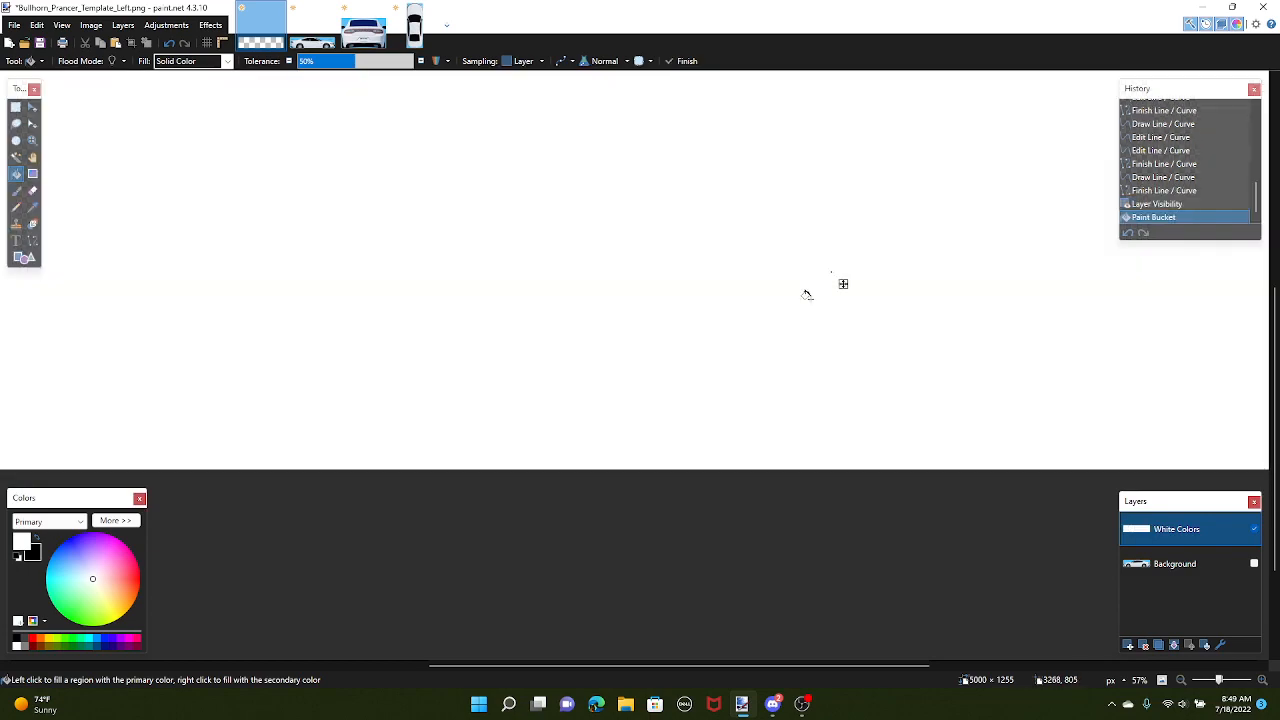
key("ctrl+z")
Examine the white door outline for gaps along its rear, window, front and lower edges with the background hidden
scroll(989, 289, "up", 6)
scroll(780, 523, "up", 5)
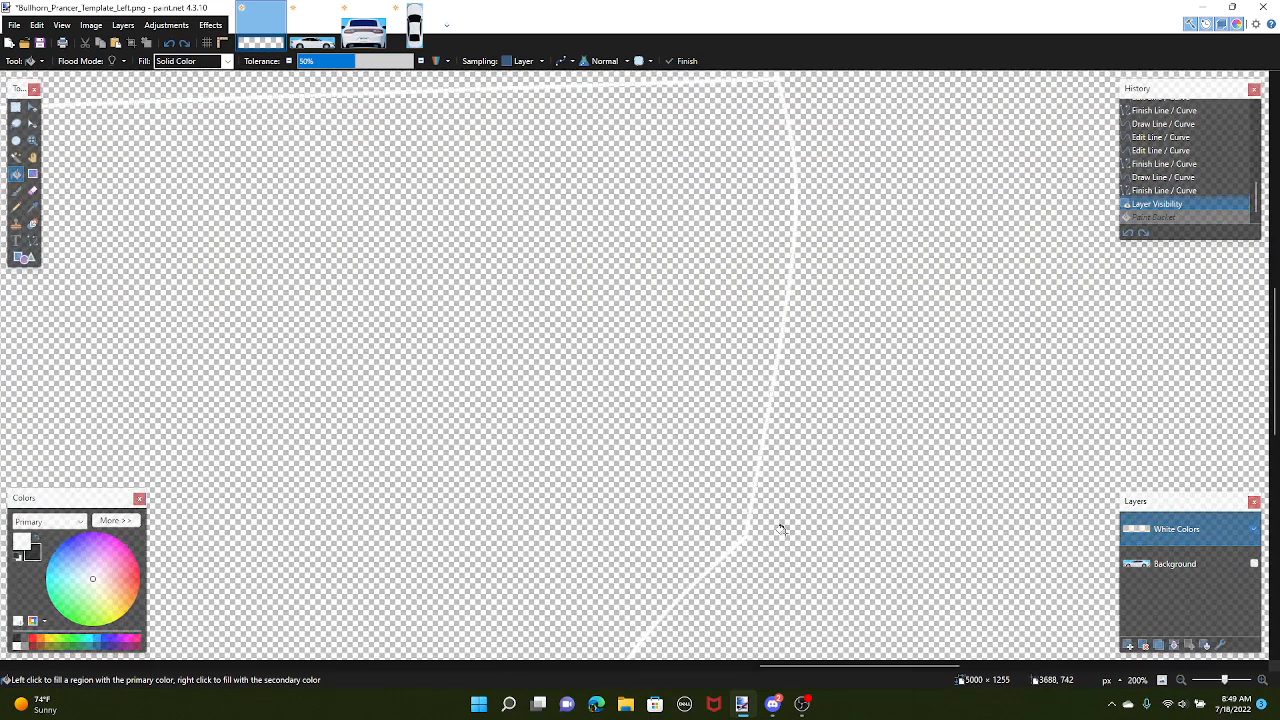
scroll(711, 126, "up", 3)
scroll(711, 126, "down", 3)
scroll(711, 126, "left", 15)
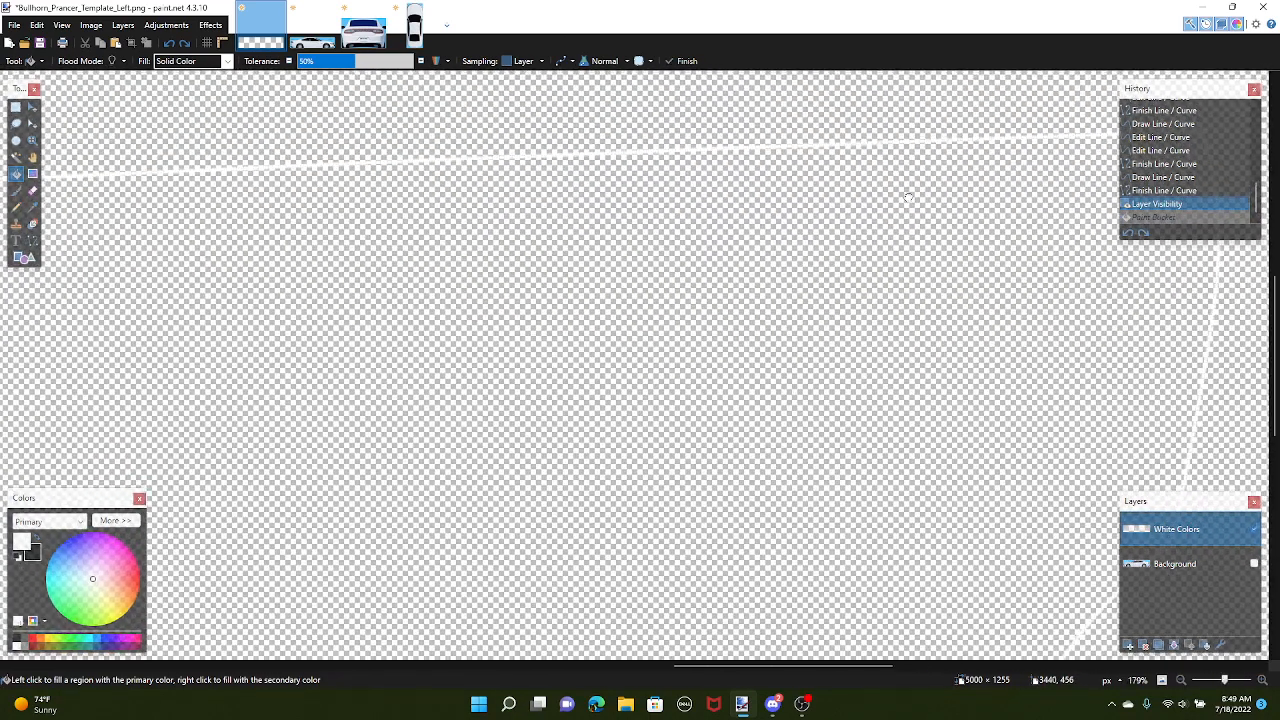
scroll(294, 163, "left", 3)
scroll(343, 148, "up", 6)
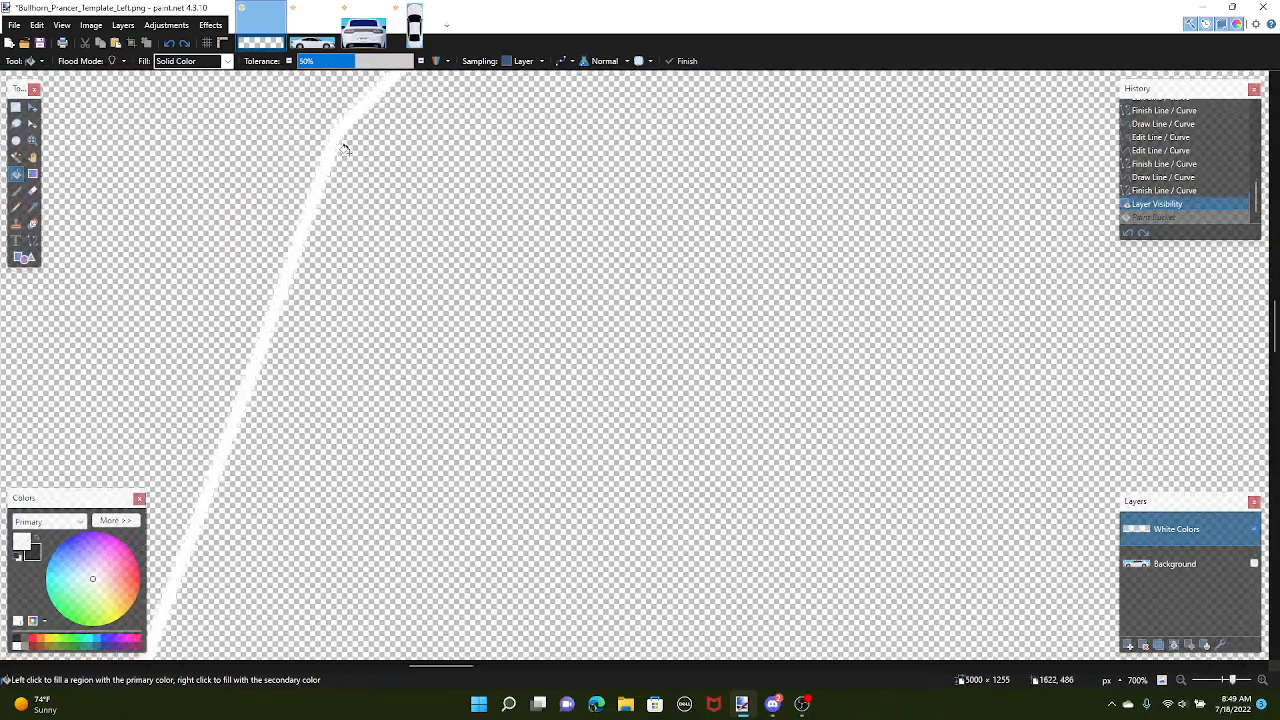
scroll(361, 270, "down", 5)
scroll(371, 491, "up", 2)
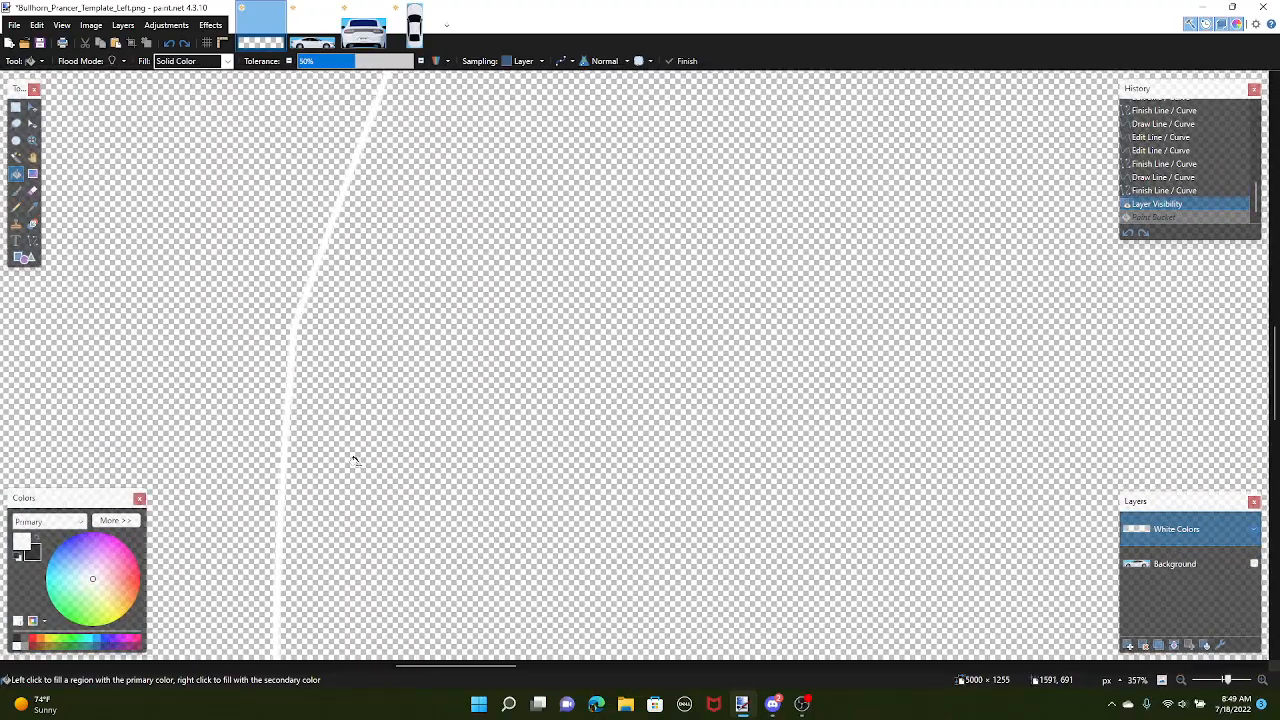
scroll(381, 254, "down", 5)
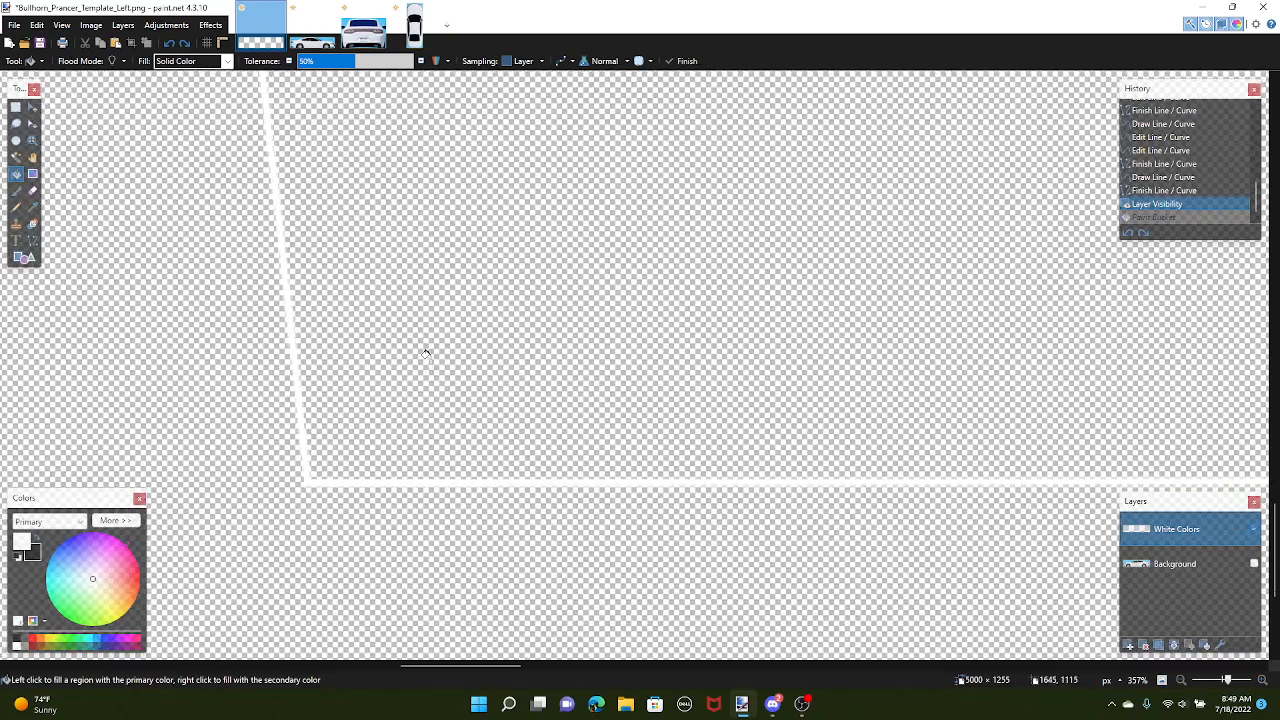
scroll(426, 353, "down", 3)
Fill the inside of the door outline with white and lower the fill tolerance to 30%
left_click(380, 254)
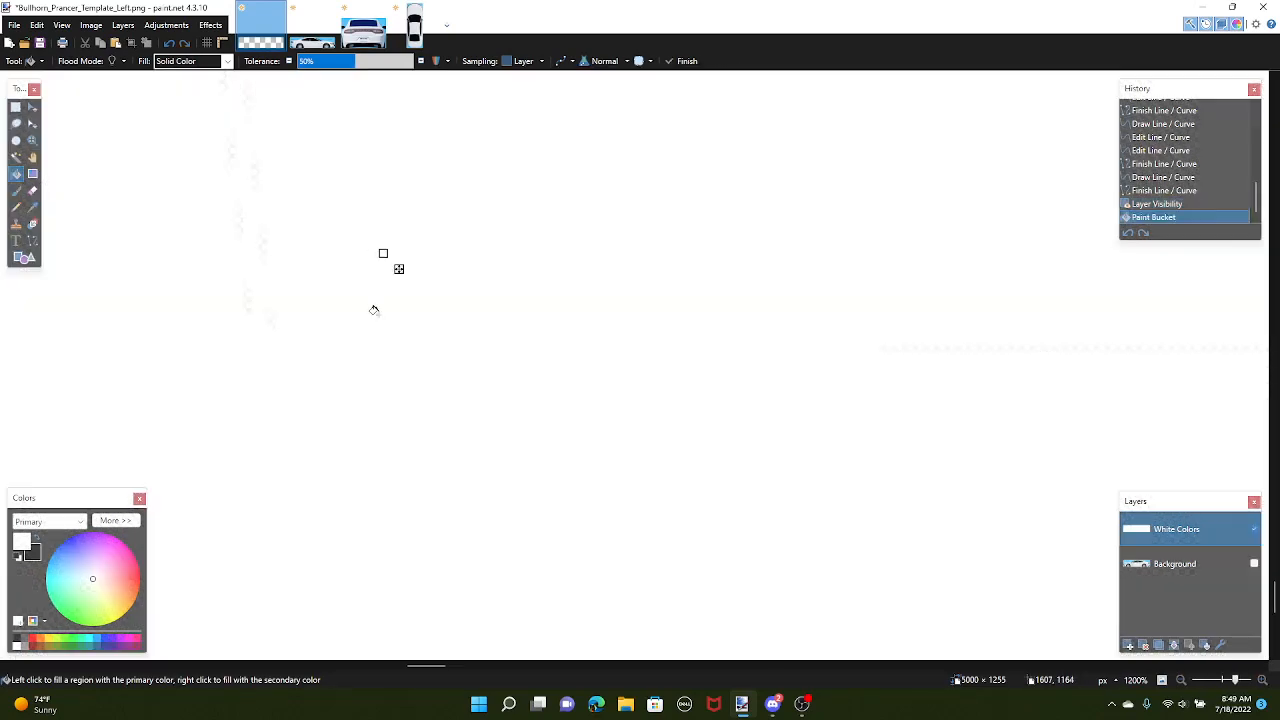
scroll(380, 316, "down", 3)
left_click(291, 64)
left_click(291, 64)
left_click(291, 64)
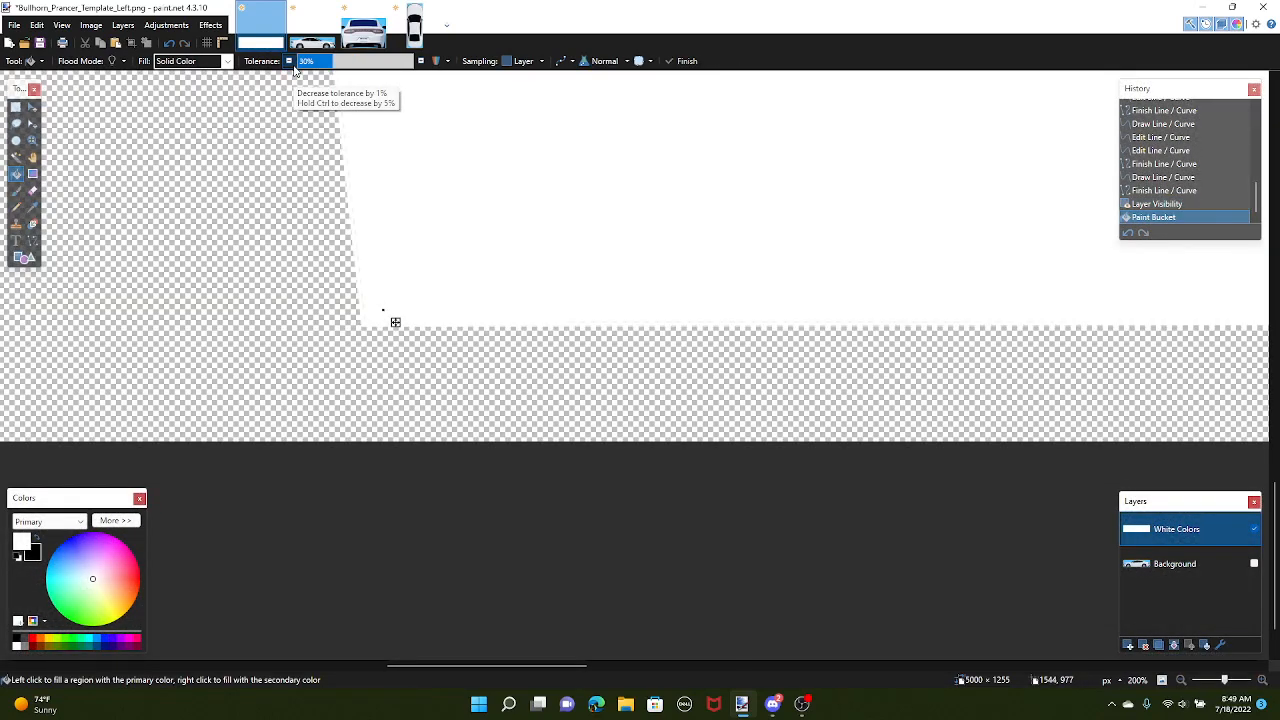
scroll(660, 283, "down", 3)
left_click_drag(660, 283, 530, 512)
scroll(530, 512, "down", 3)
left_click_drag(790, 396, 168, 317)
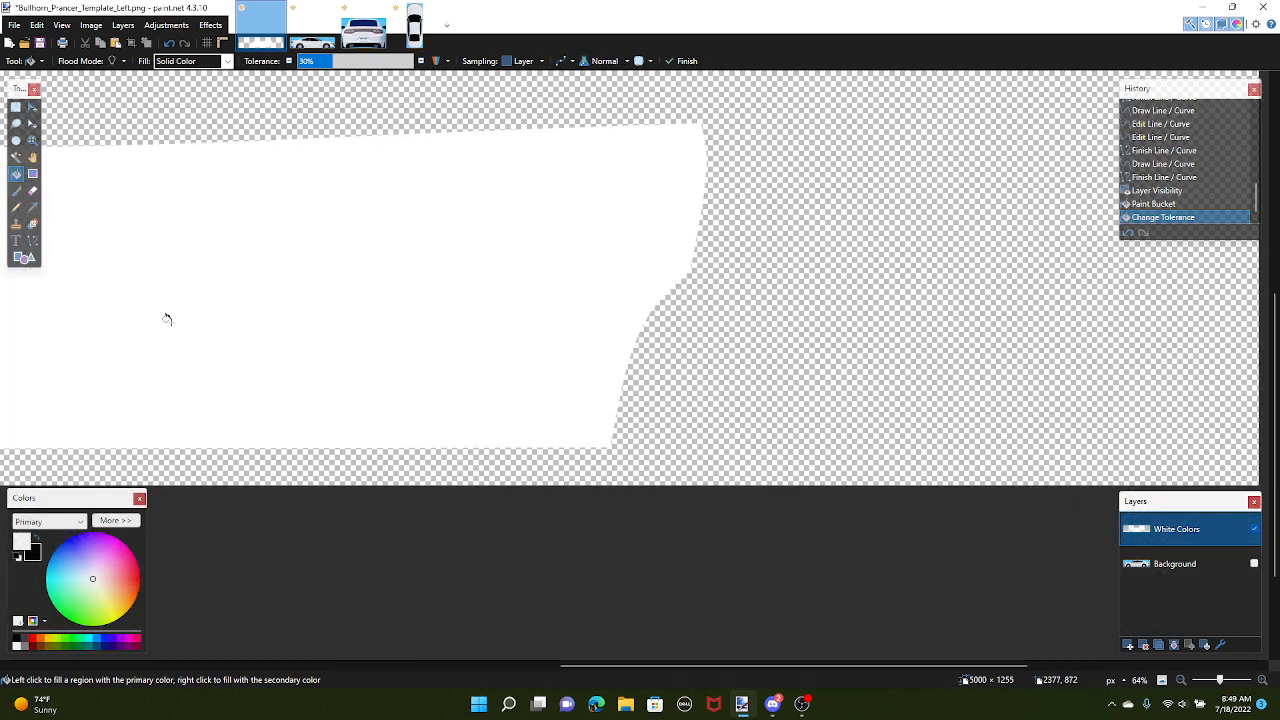
Raise the fill tolerance back to 50%, and undo the tolerance changes, the white fill and the hiding of the Background layer
left_click(421, 62)
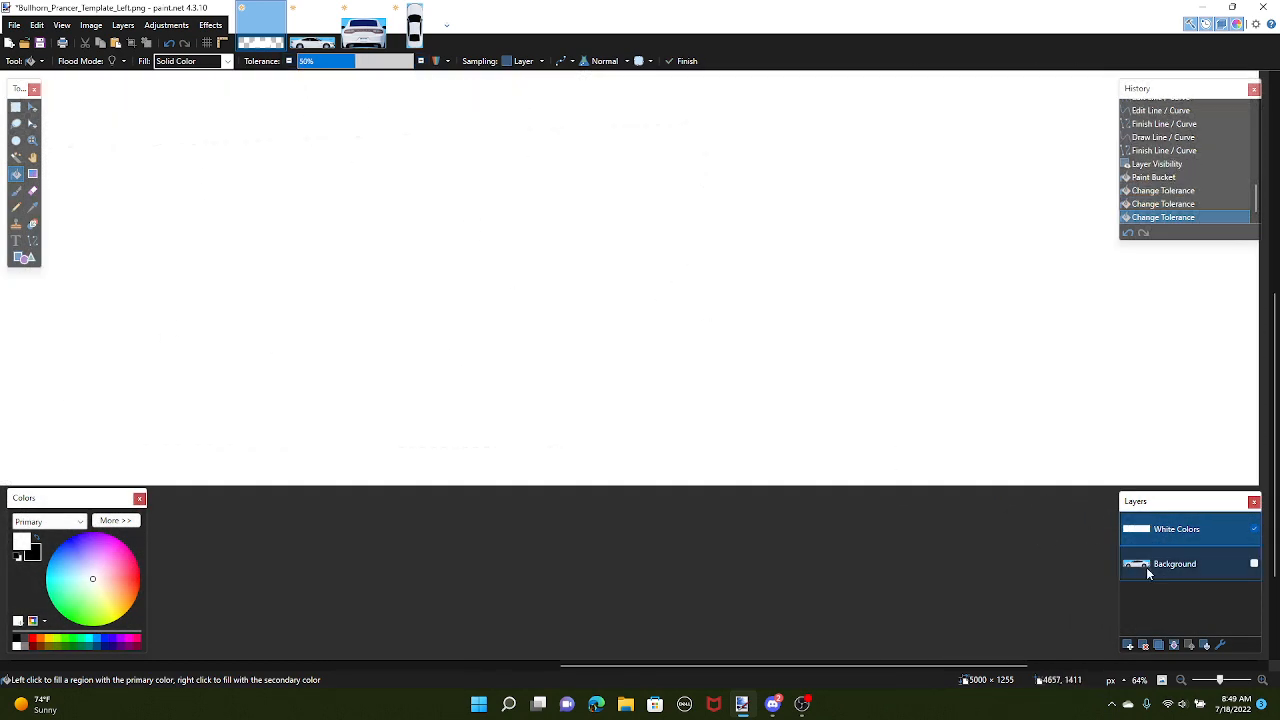
key("ctrl+z")
key("ctrl+z")
key("ctrl+z")
key("ctrl+z")
key("ctrl+z")
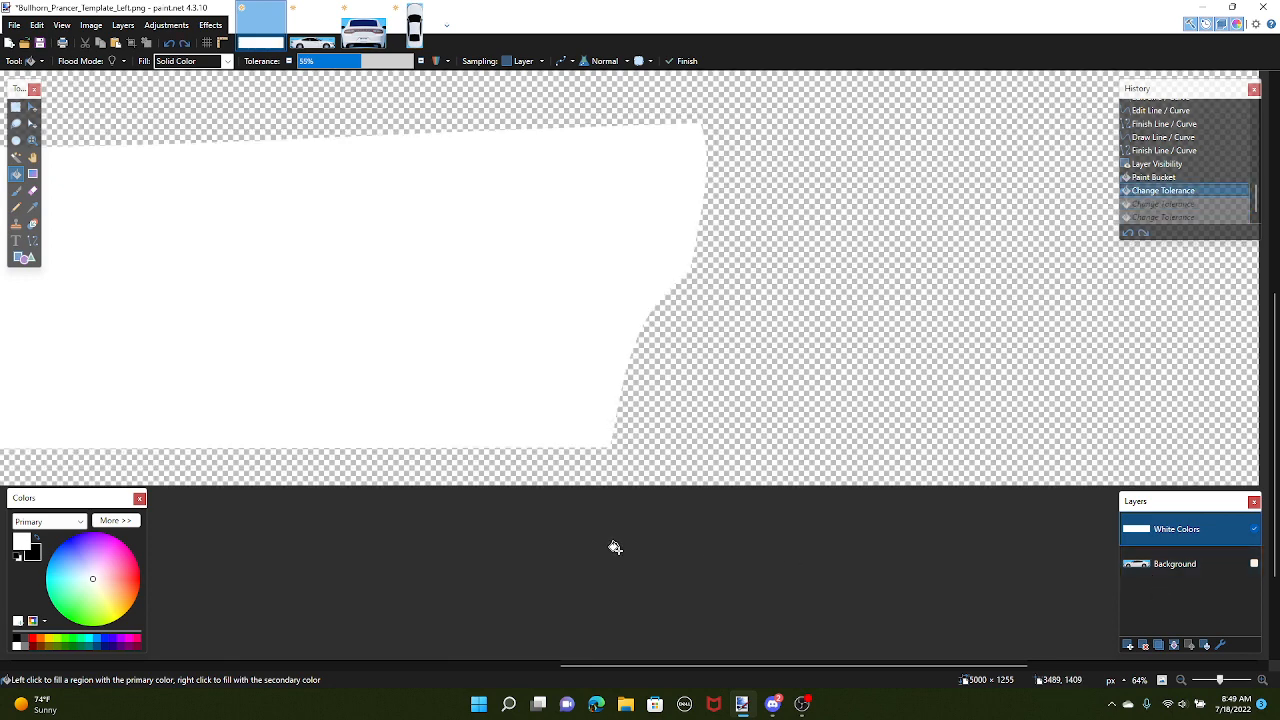
scroll(421, 352, "down", 1, "ctrl")
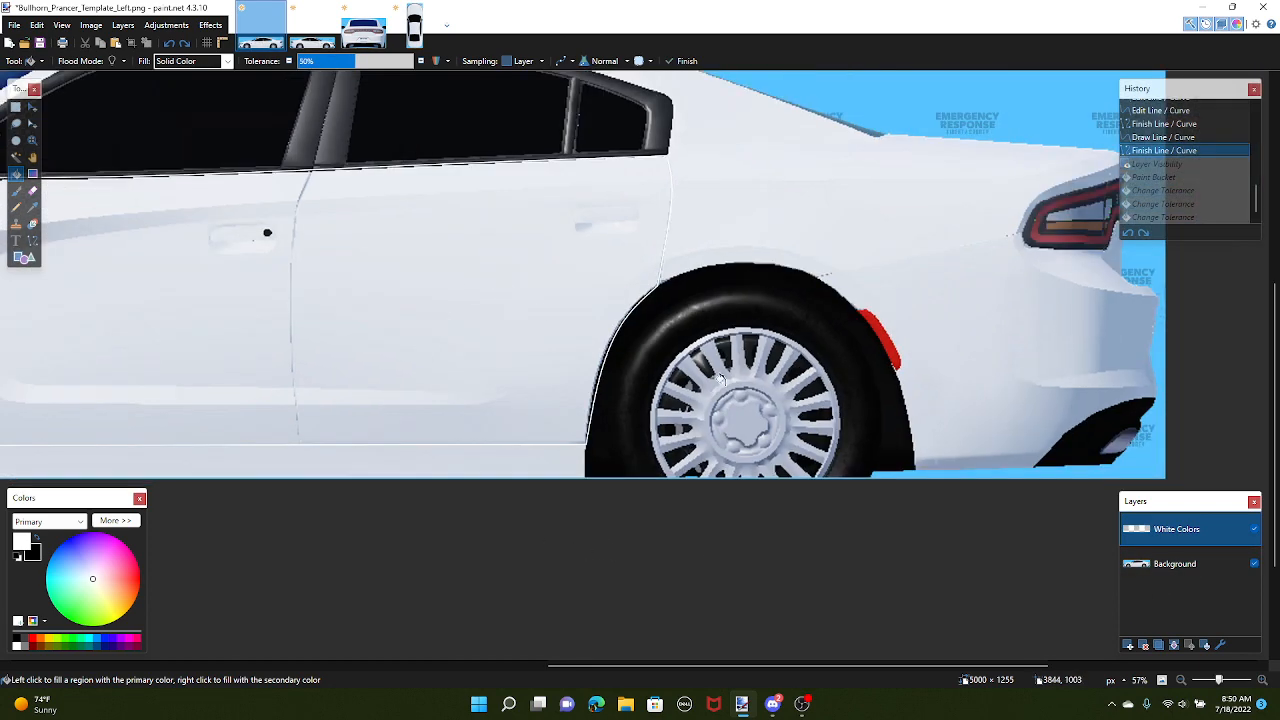
Select everything on the White Colors layer, try to move the selected pixels up over the car's rear, and undo the move
left_click(32, 108)
scroll(271, 263, "down", 2, "ctrl")
key("ctrl+a")
left_click_drag(271, 263, 670, 99)
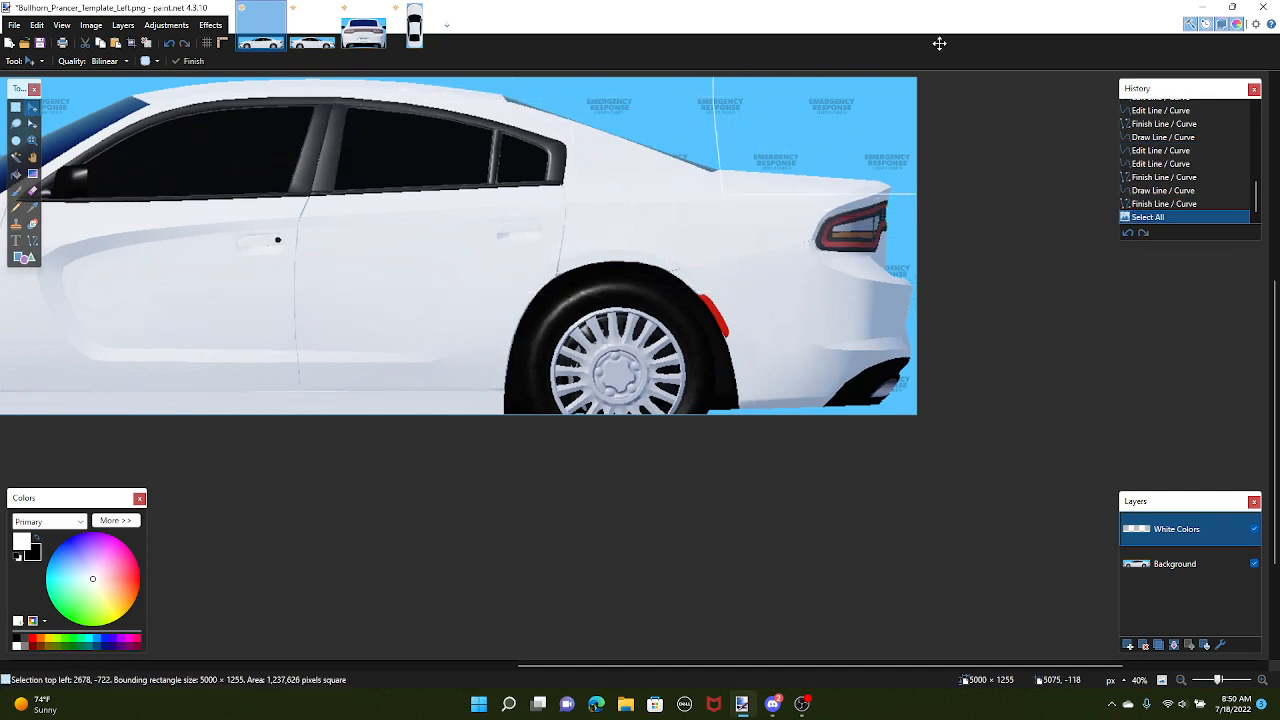
left_click_drag(954, 42, 866, 150)
scroll(667, 128, "up", 4, "ctrl")
key("ctrl+z")
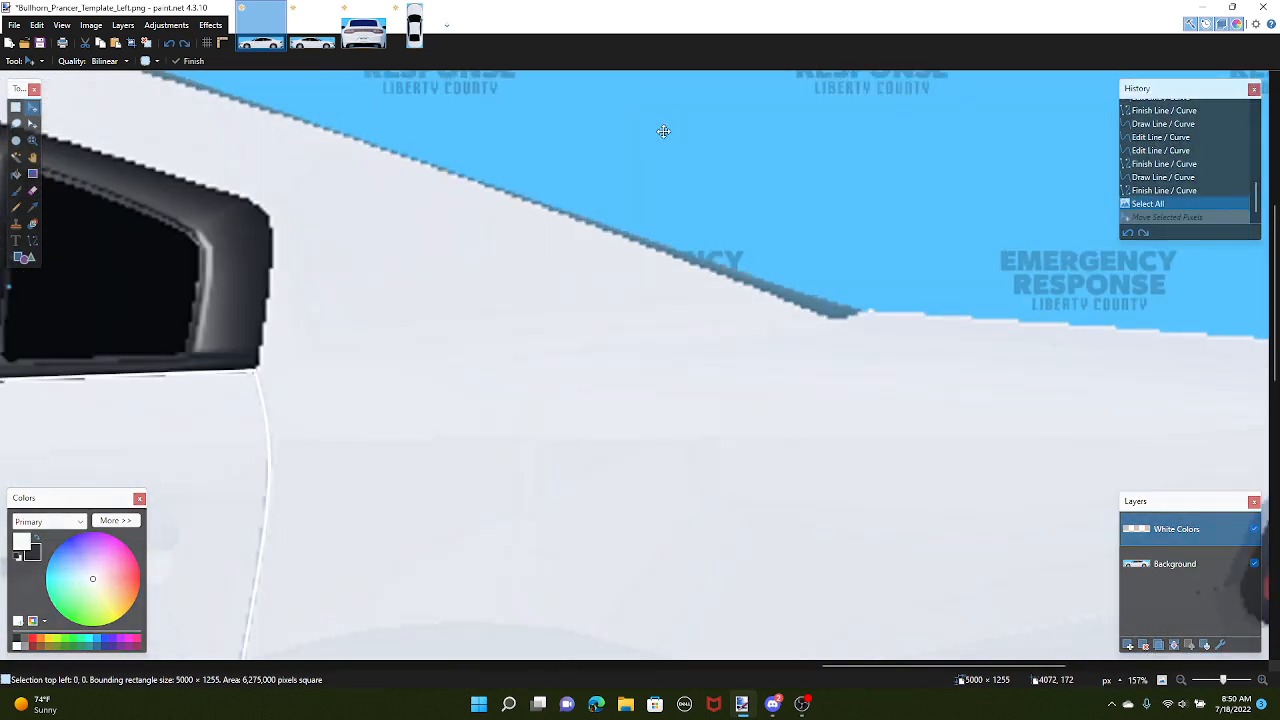
scroll(448, 204, "down", 3, "ctrl")
scroll(237, 265, "up", 8, "ctrl")
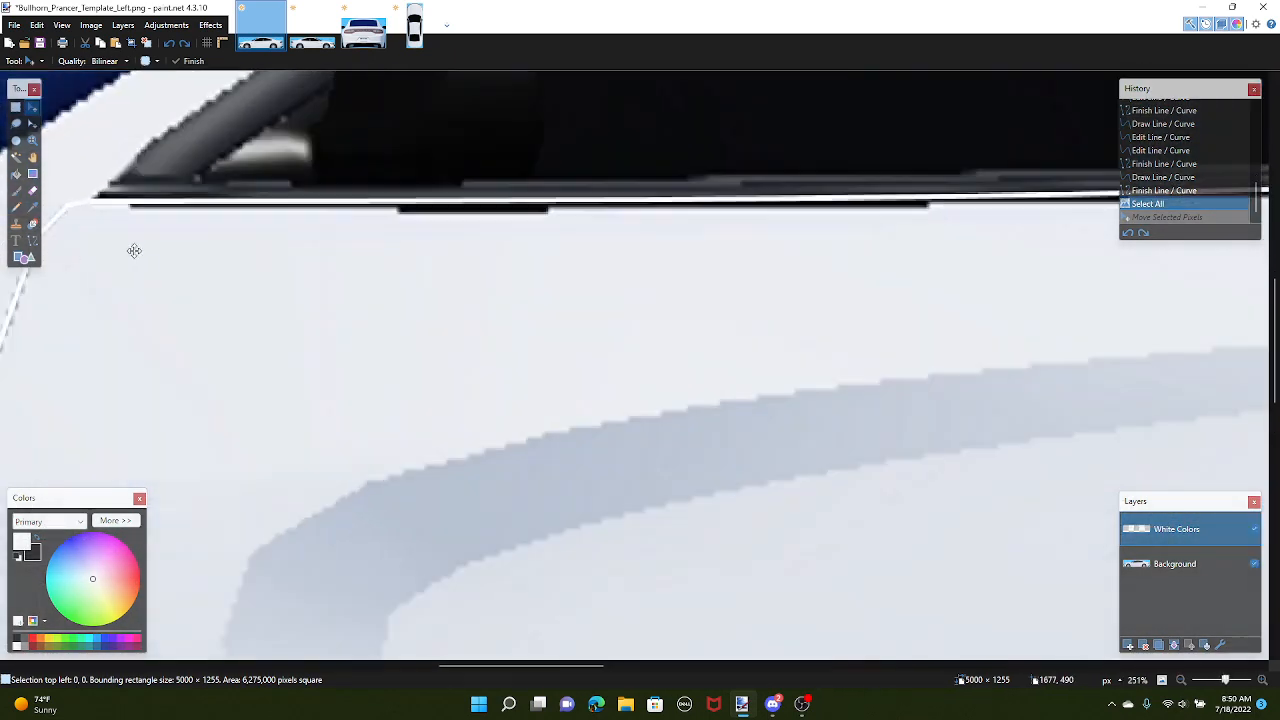
Close the gap at the upper front corner of the white door outline with a 2-pixel-long white line
scroll(193, 254, "up", 7, "ctrl")
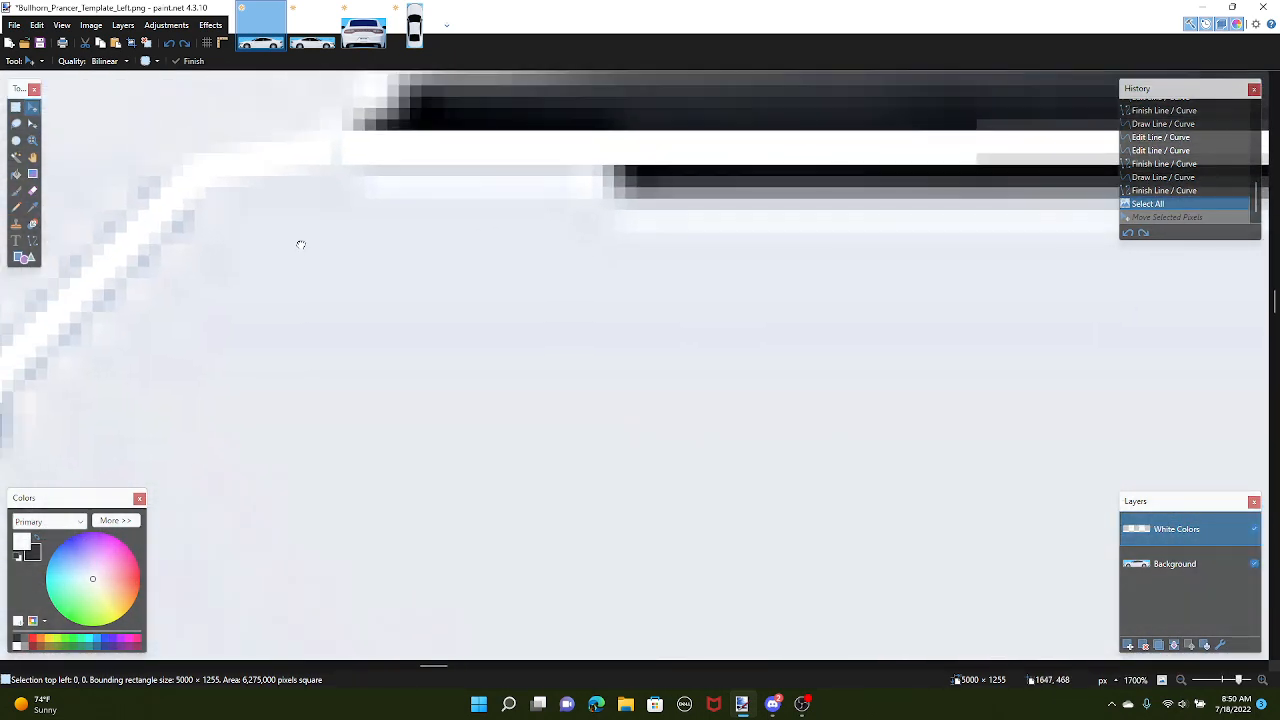
left_click(32, 240)
left_click_drag(324, 147, 358, 148)
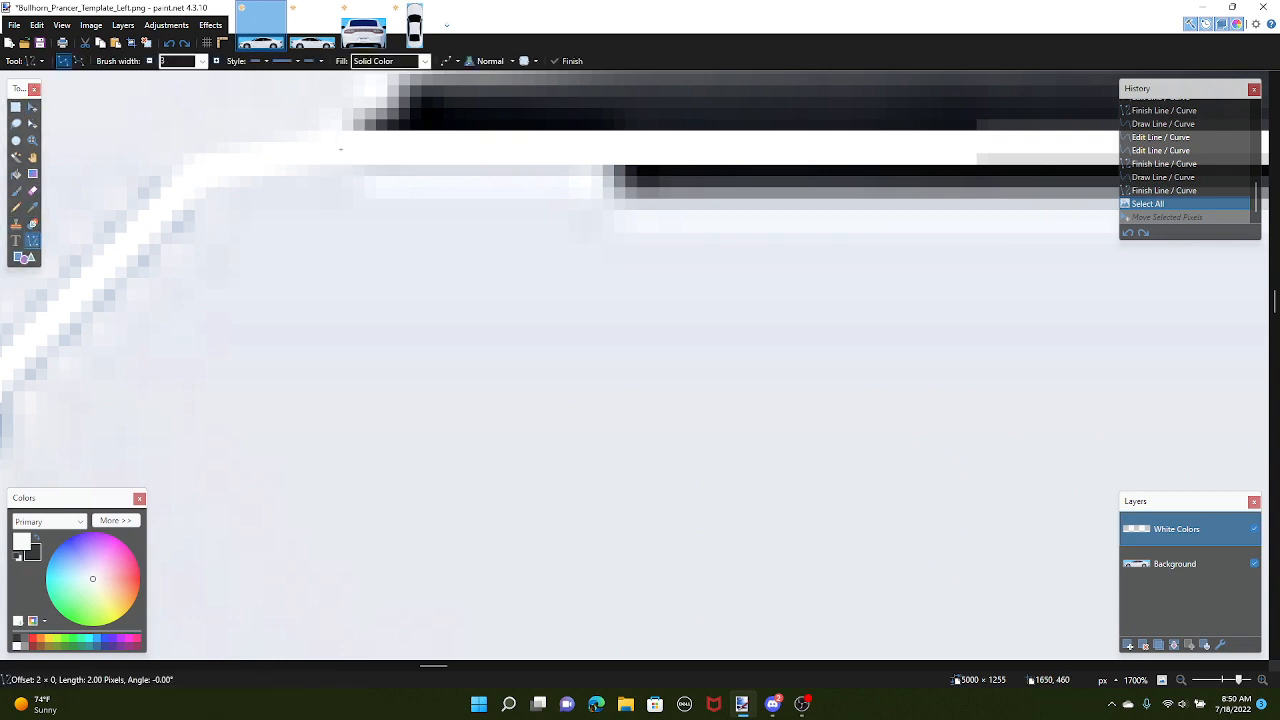
left_click(577, 62)
scroll(575, 268, "down", 15, "ctrl")
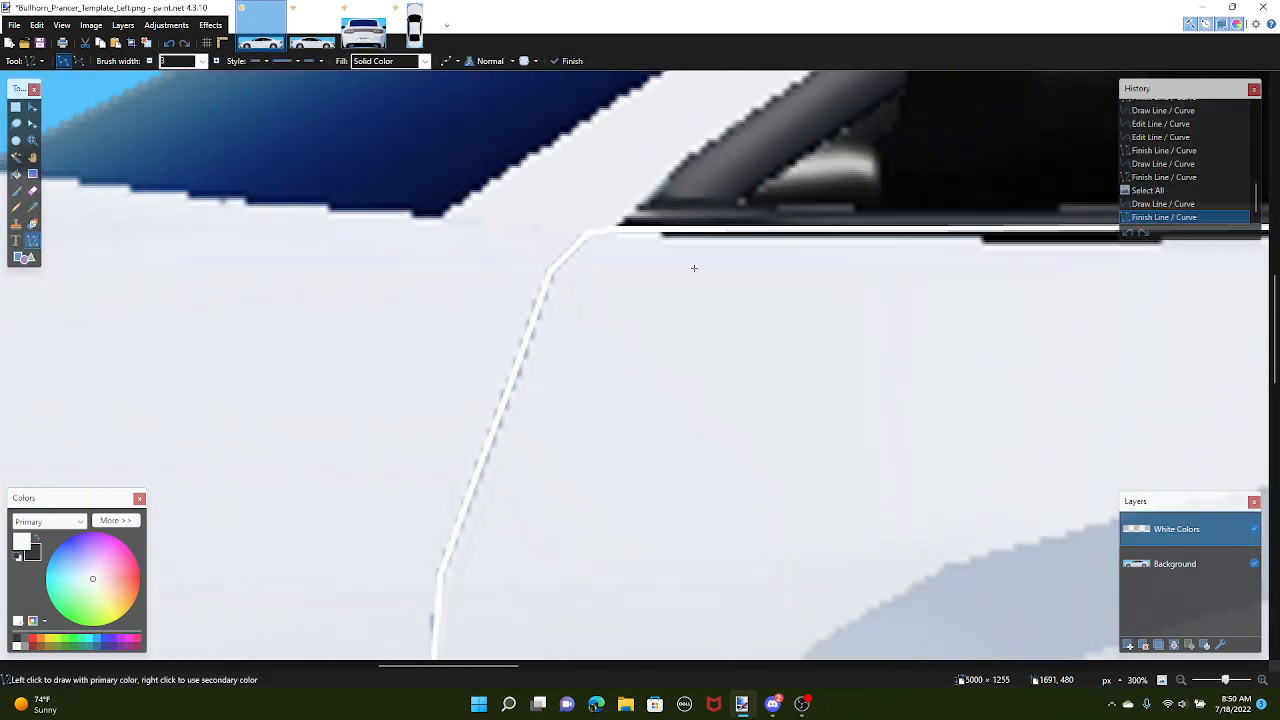
scroll(575, 268, "down", 4, "ctrl")
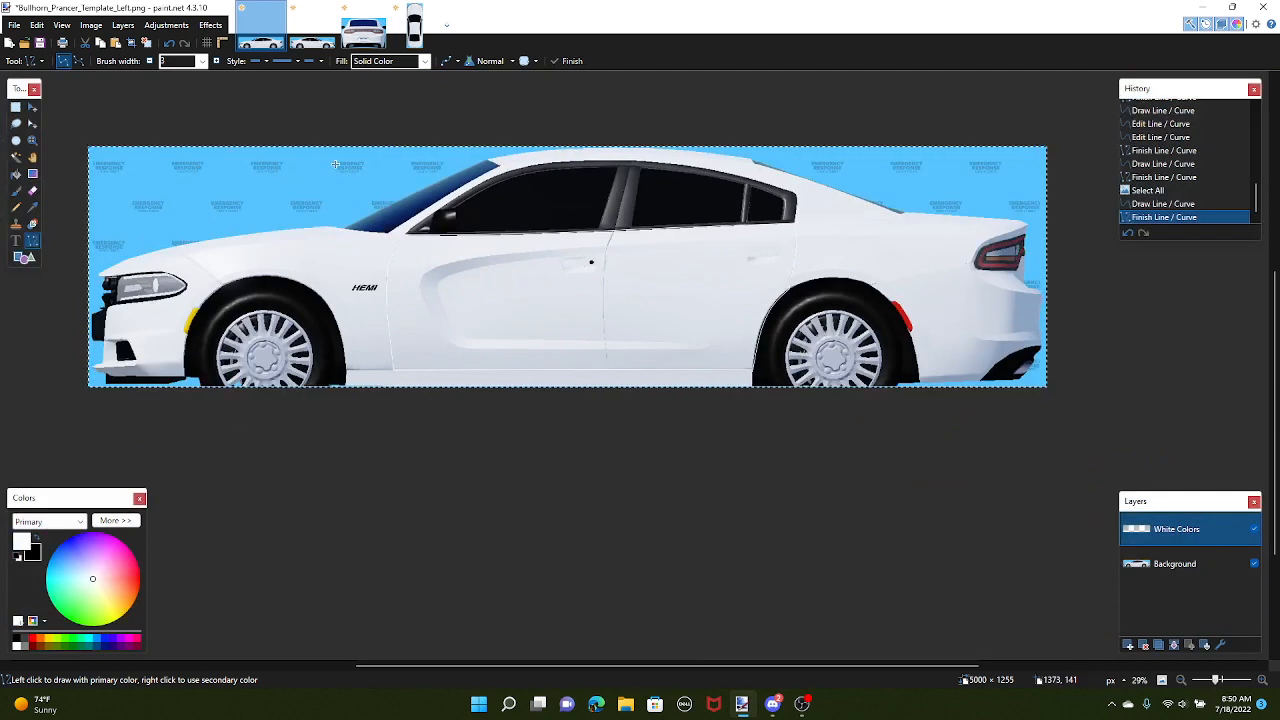
Undo the short corner line and the whole-image selection, and restore both
key("ctrl+z")
key("ctrl+z")
key("ctrl+z")
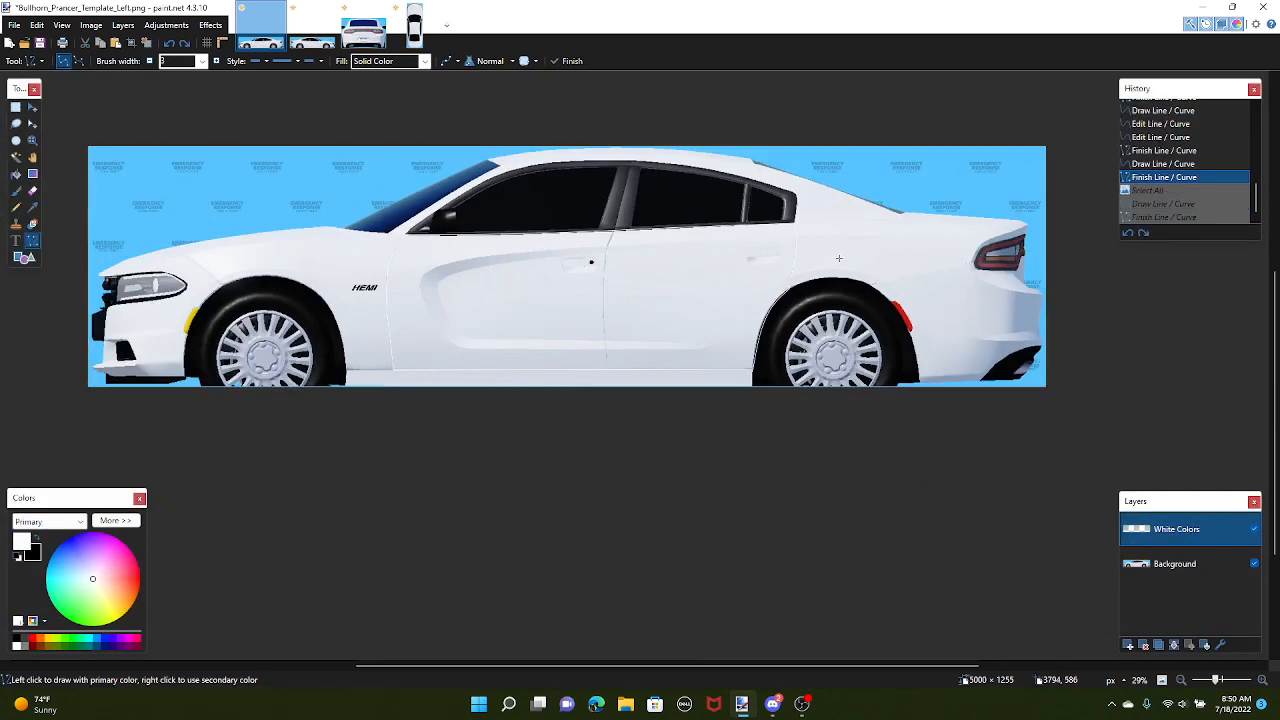
left_click(1176, 216)
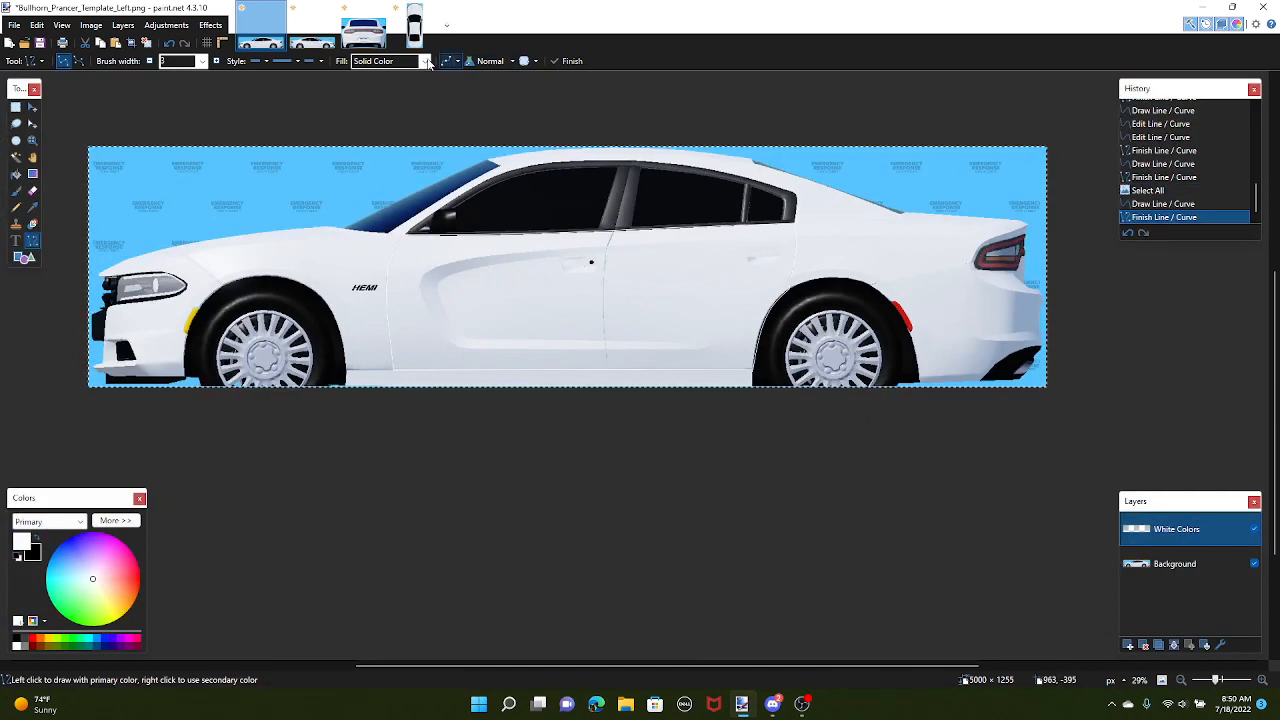
Deselect the whole image and check the white door outline from the front door to the rear wheel arch
key("ctrl+d")
scroll(365, 212, "up", 3, "ctrl")
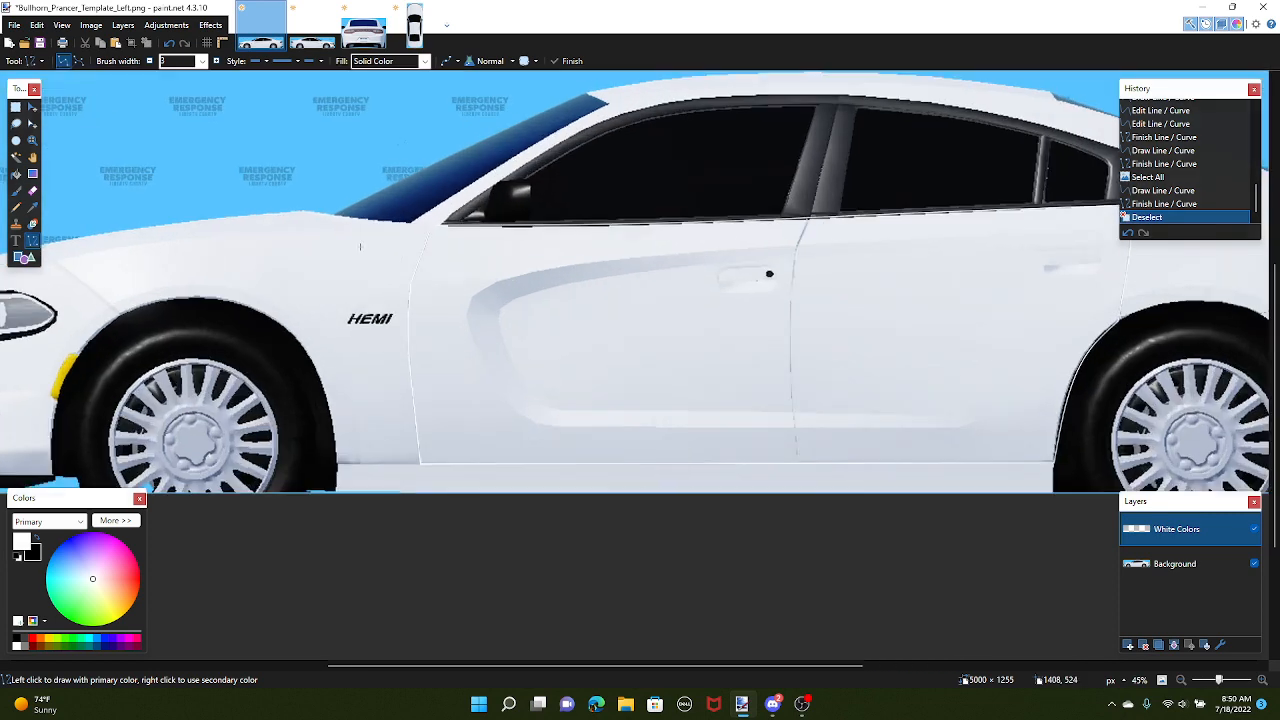
left_click_drag(577, 274, 462, 254)
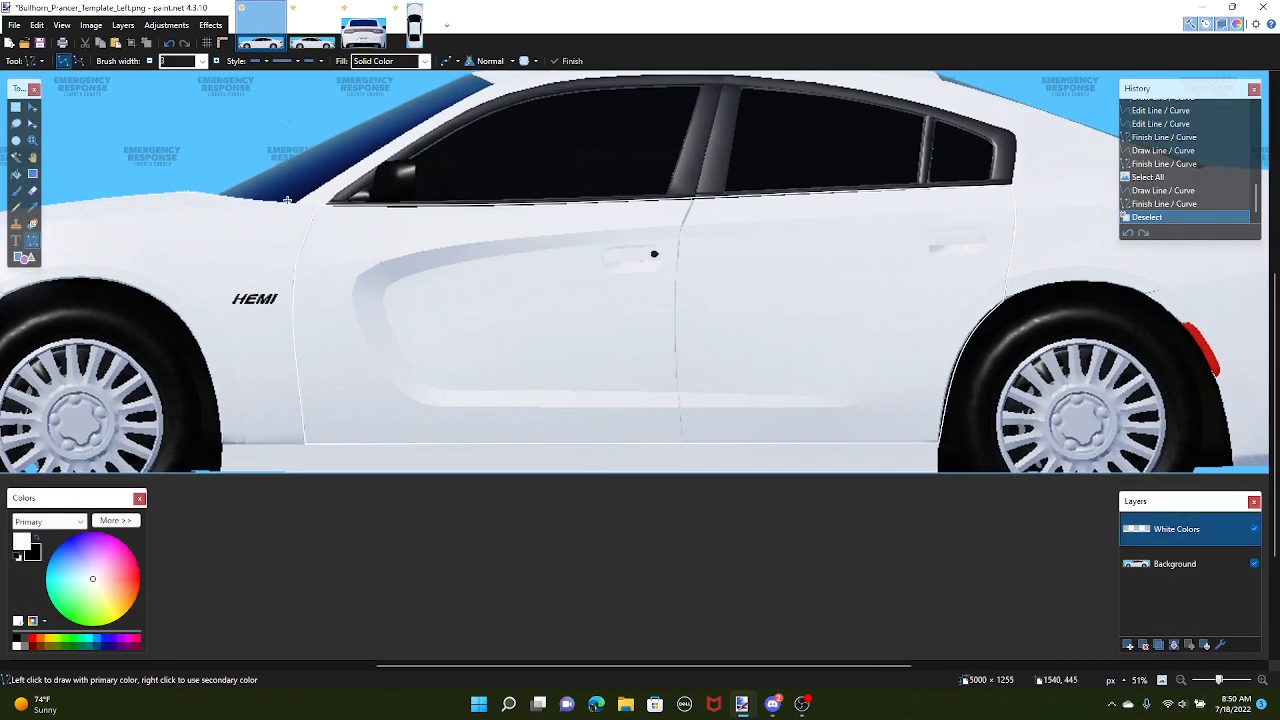
left_click_drag(998, 278, 910, 290)
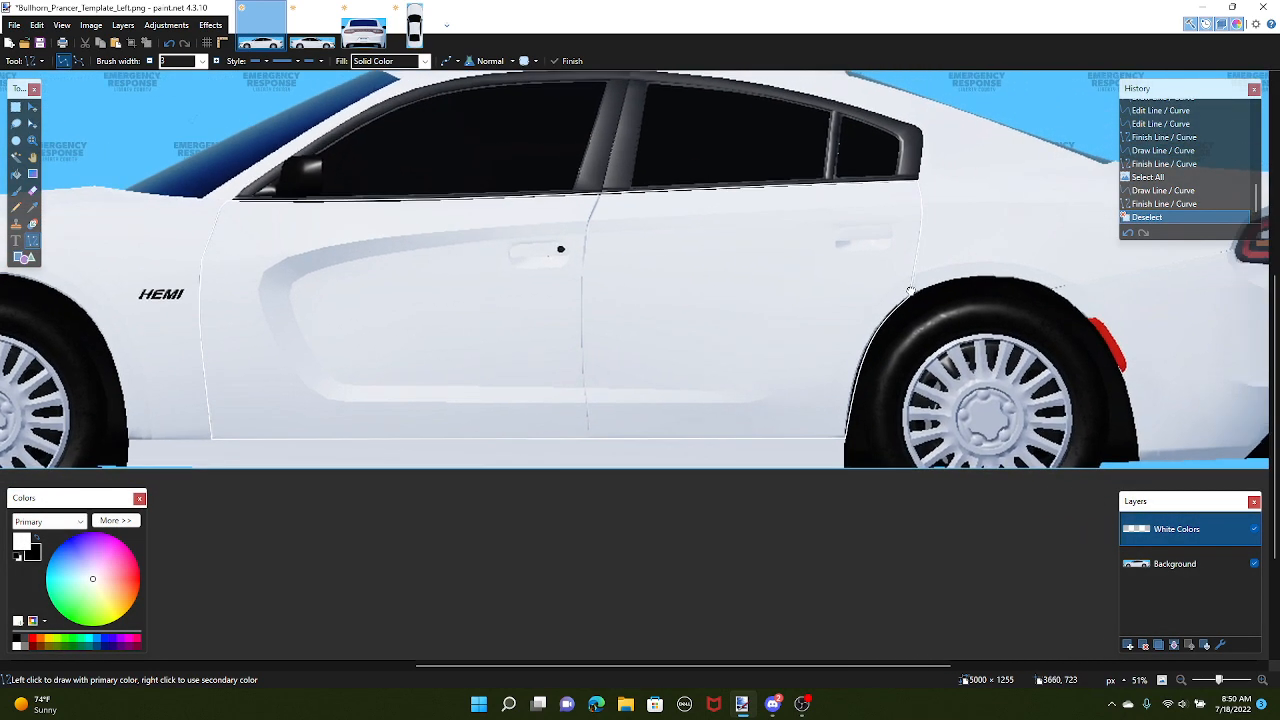
scroll(320, 235, "down", 2, "ctrl")
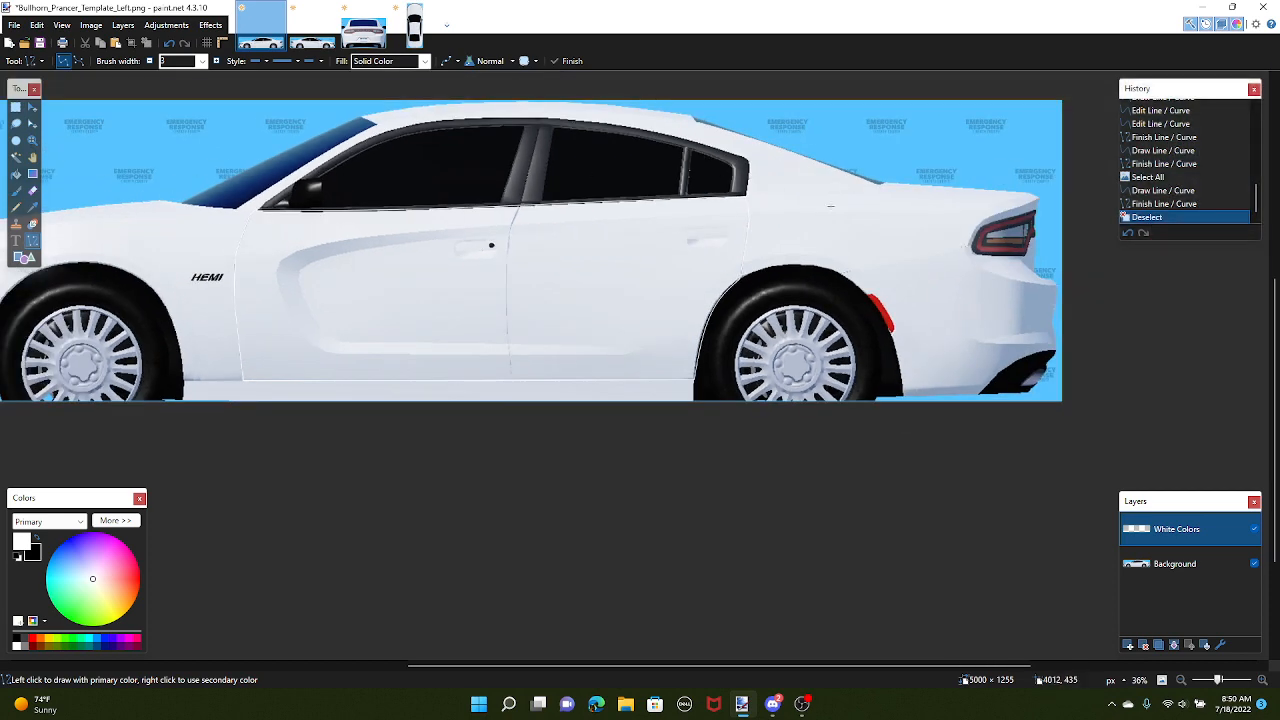
scroll(343, 297, "up", 2, "ctrl")
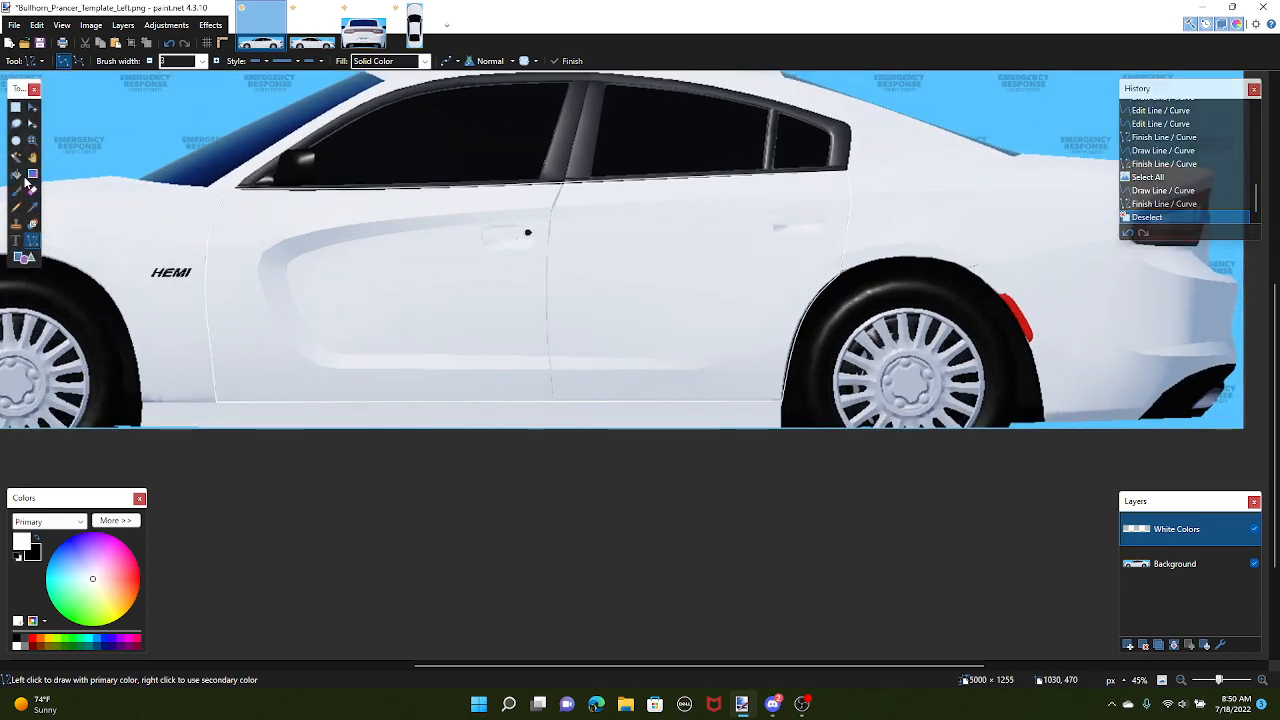
Fill the inside of the door outline with white on the White Colors layer at 50% tolerance and finish the fill
left_click(17, 176)
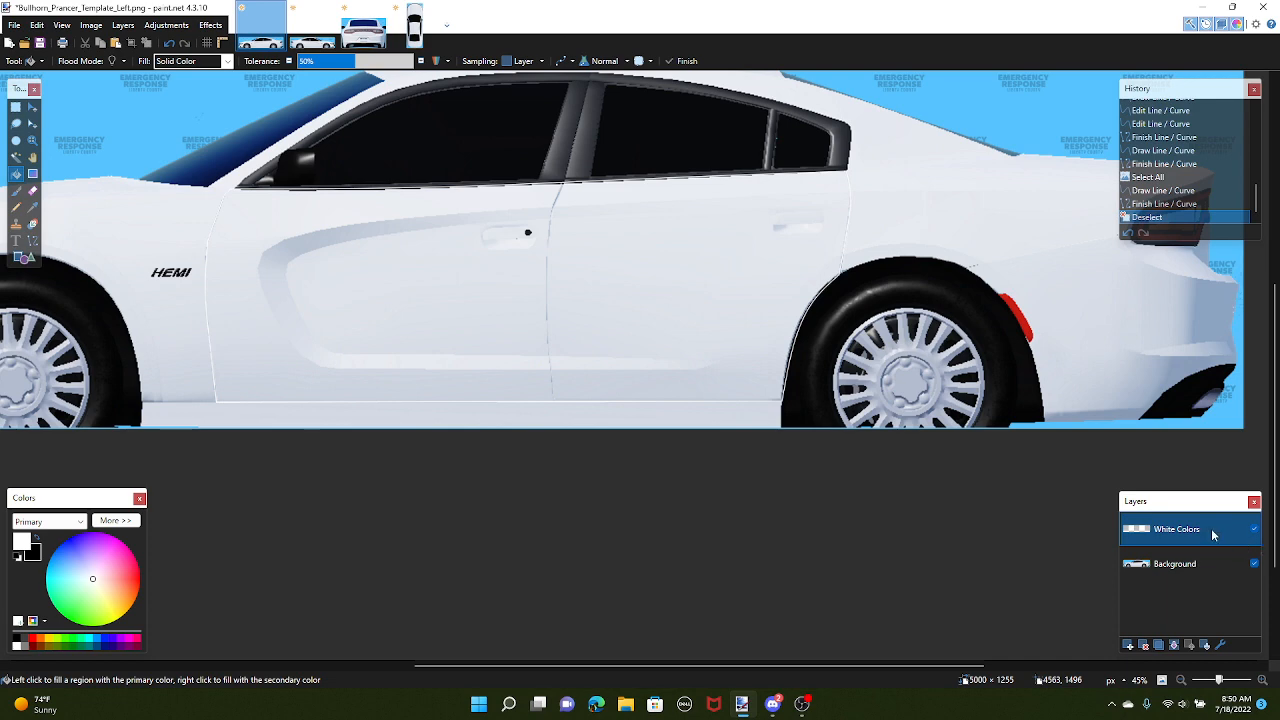
left_click_drag(389, 261, 443, 206)
left_click(441, 217)
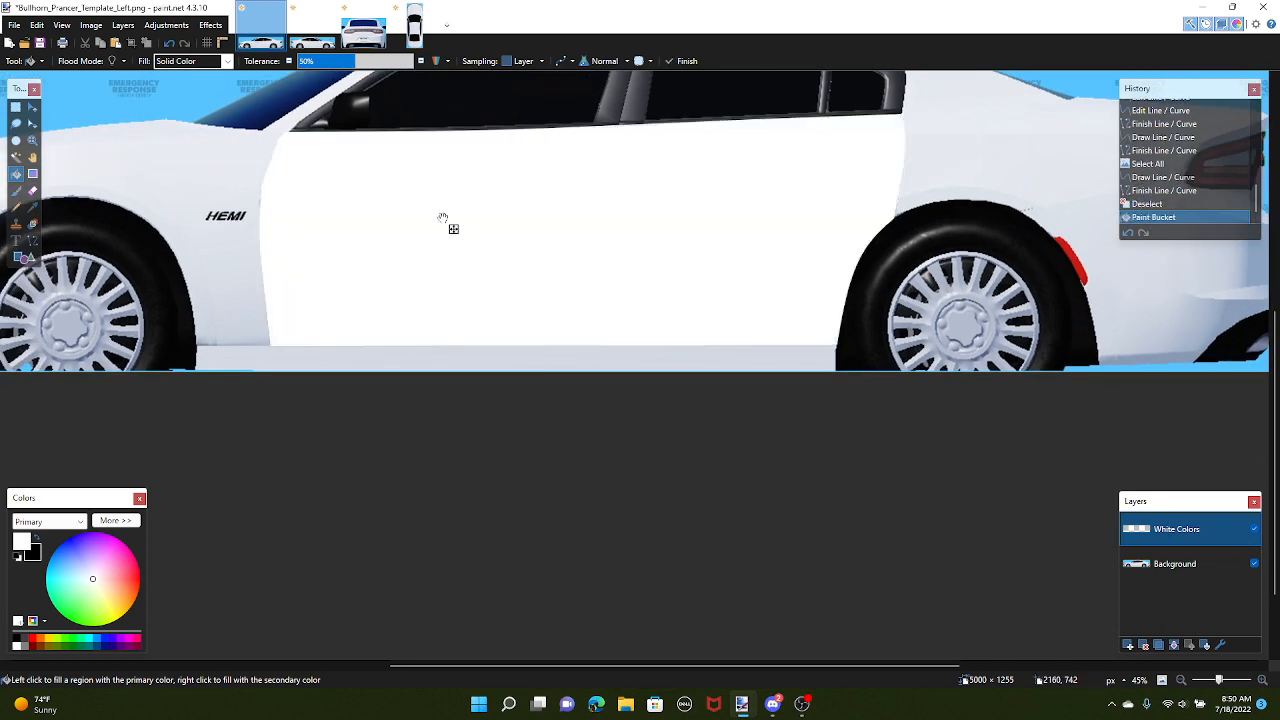
left_click_drag(689, 295, 654, 352)
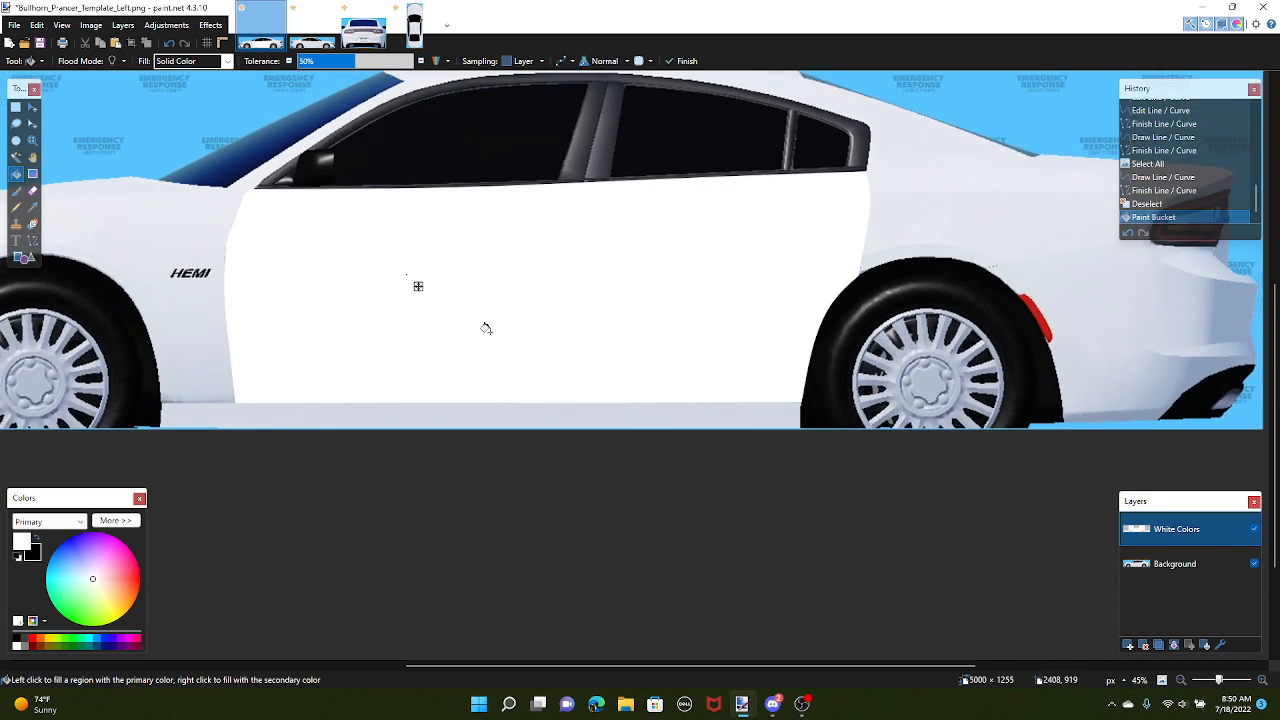
left_click_drag(653, 278, 622, 356)
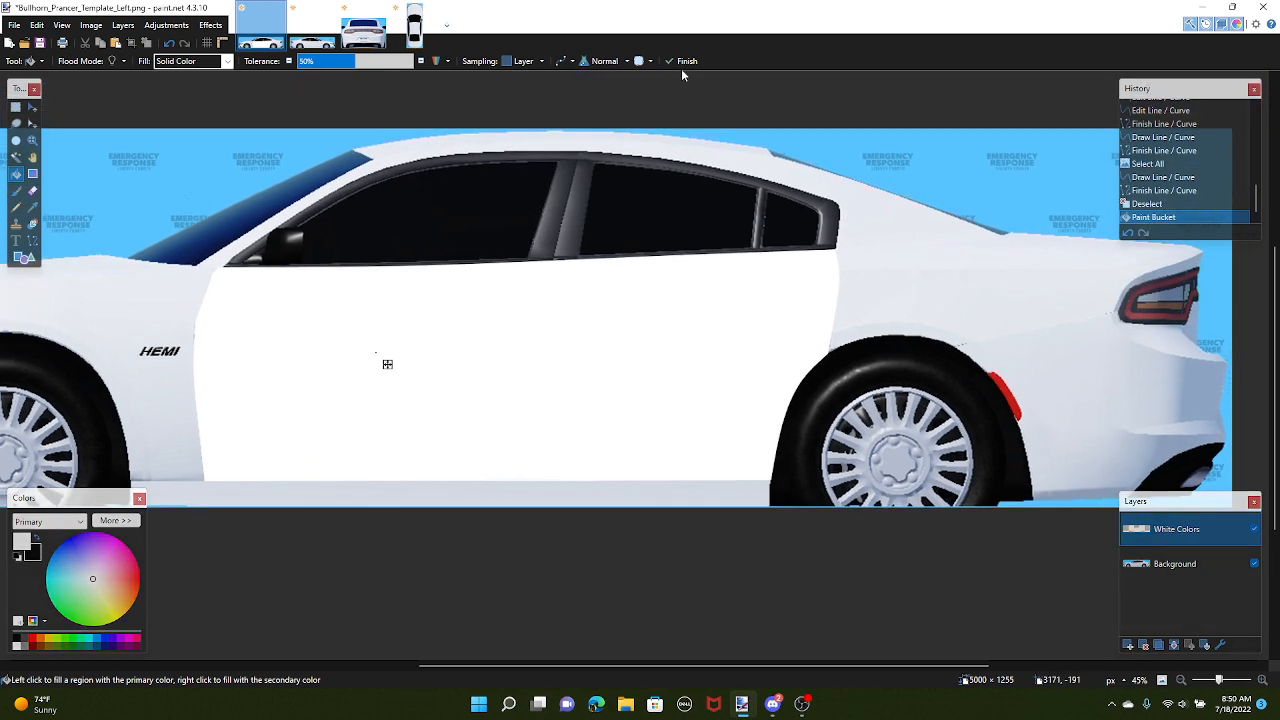
left_click(689, 61)
left_click_drag(507, 424, 569, 327)
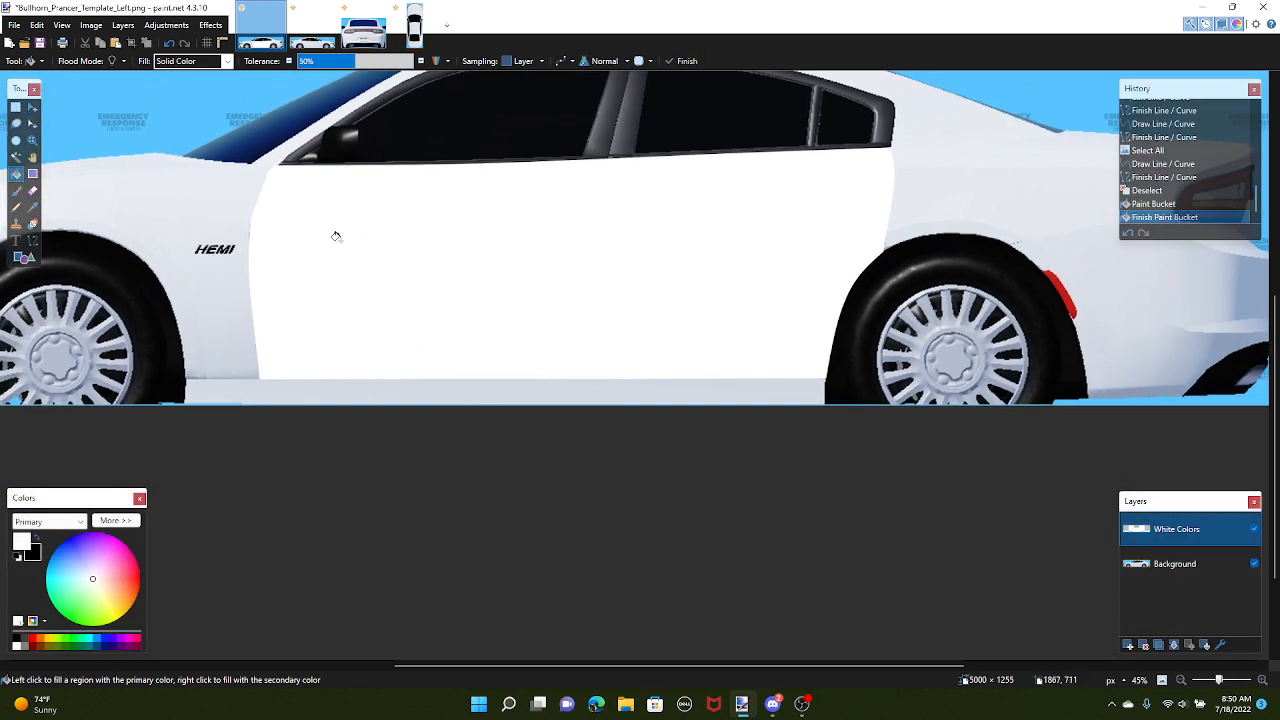
scroll(431, 211, "down", 3)
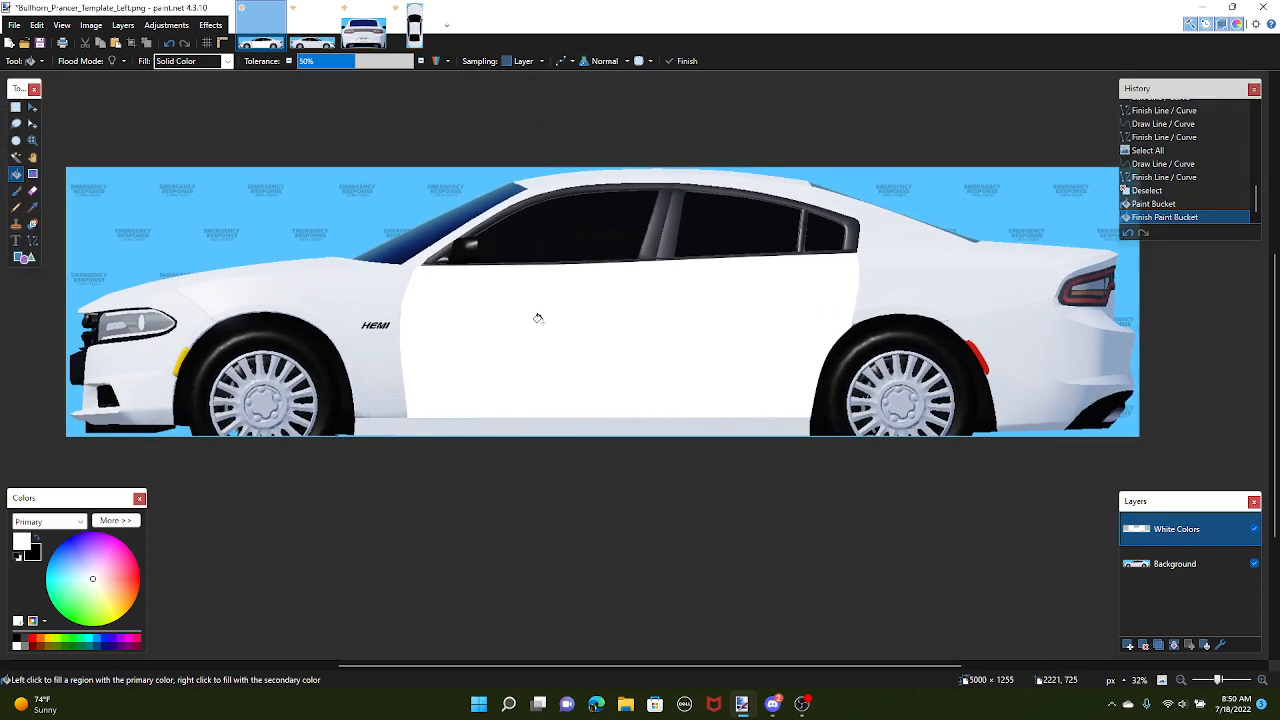
Switch to the right-side template and add a new layer named White Doors
left_click(33, 109)
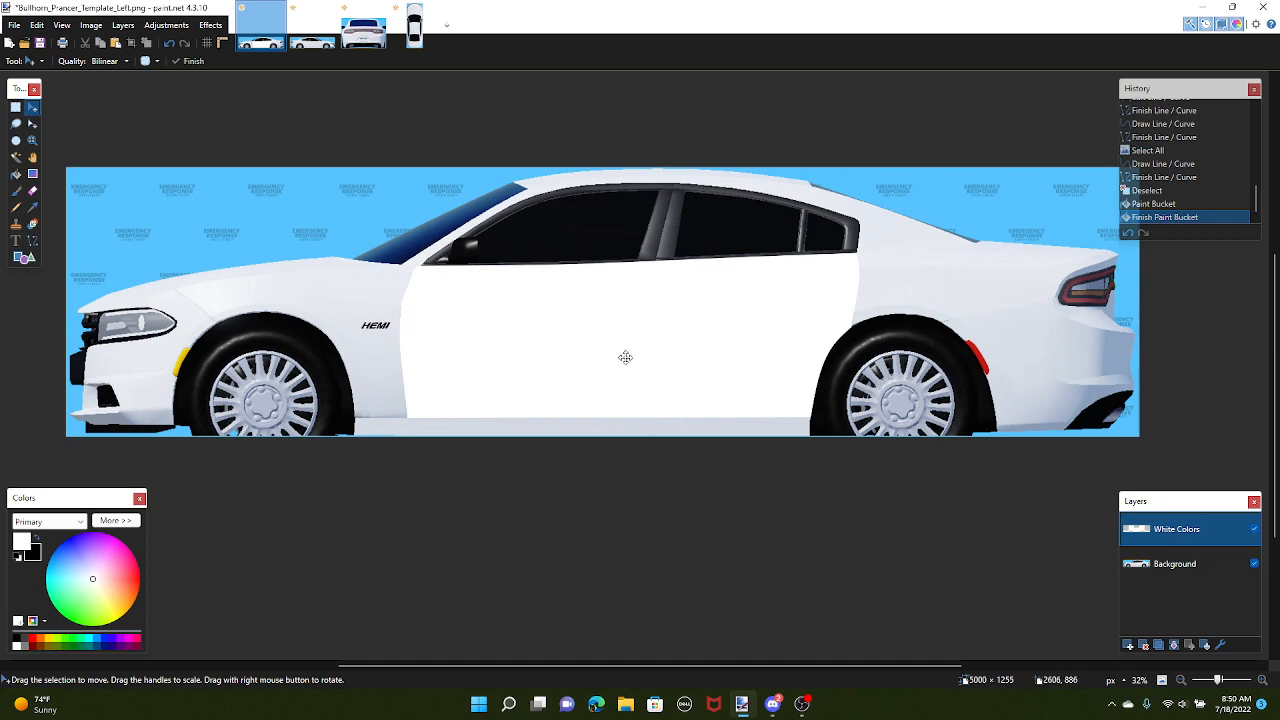
left_click(298, 37)
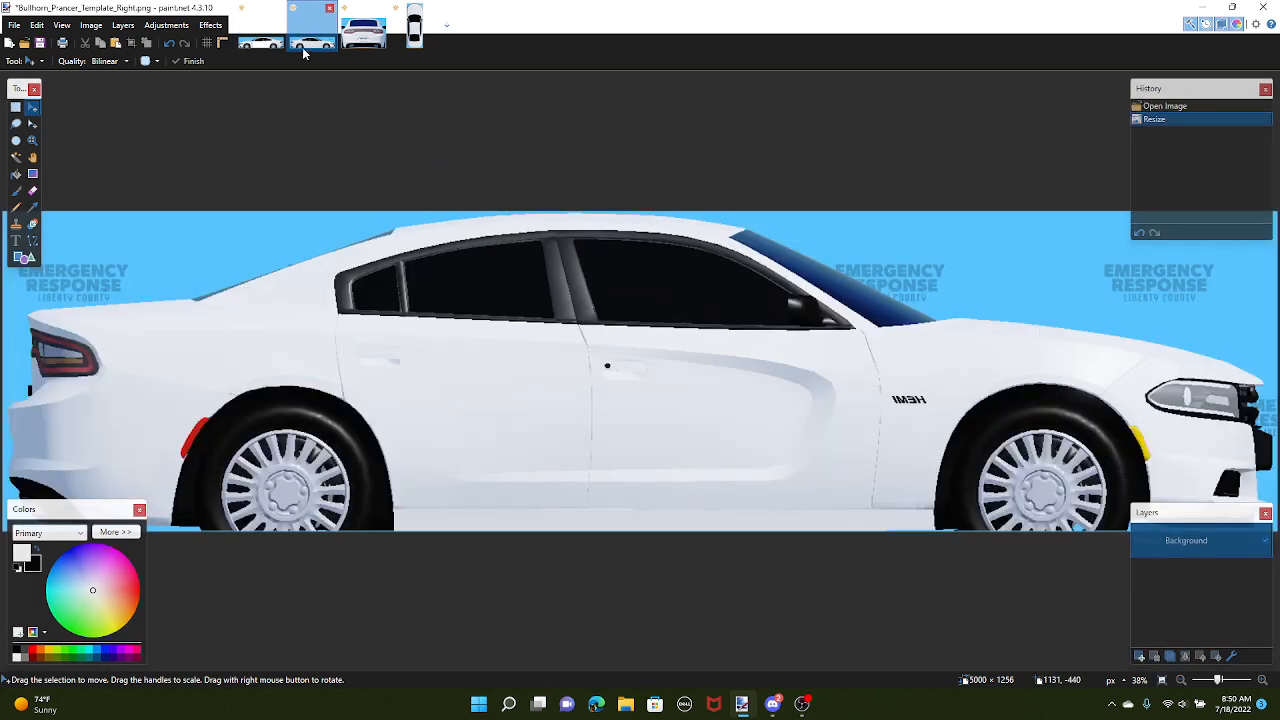
scroll(689, 382, "down", 1)
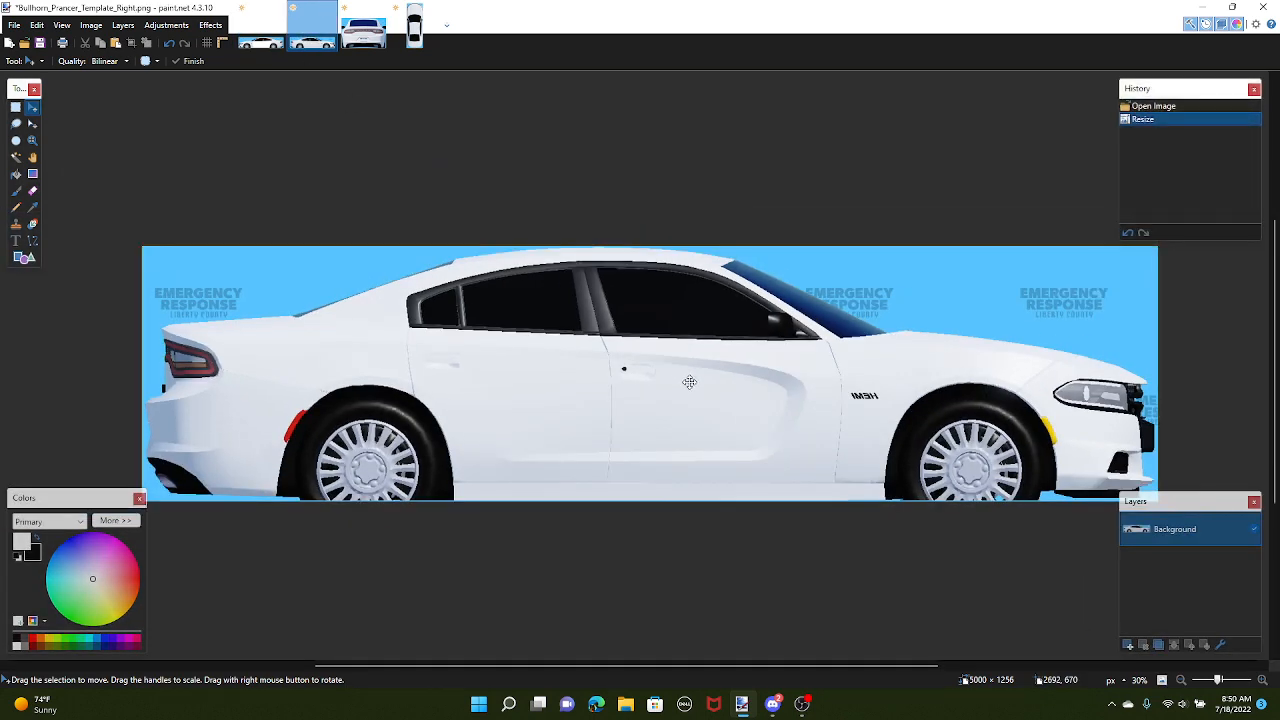
left_click(1128, 645)
left_click(1220, 645)
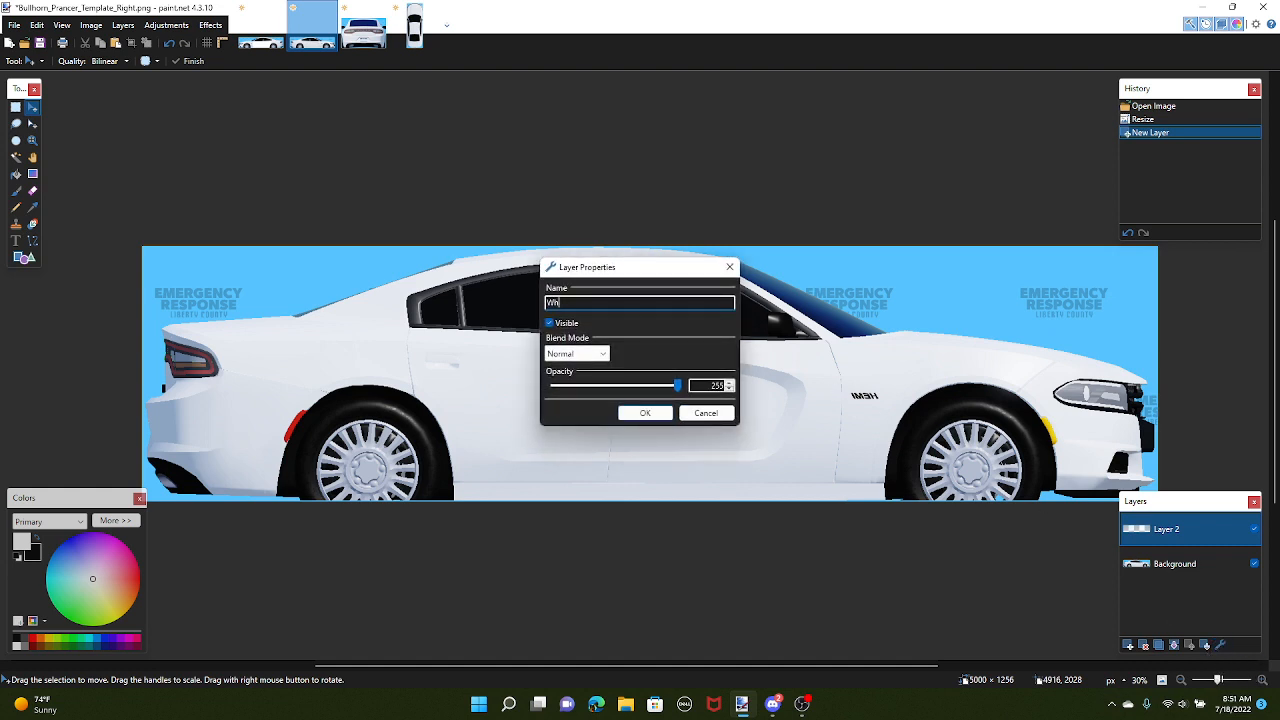
key("Return")
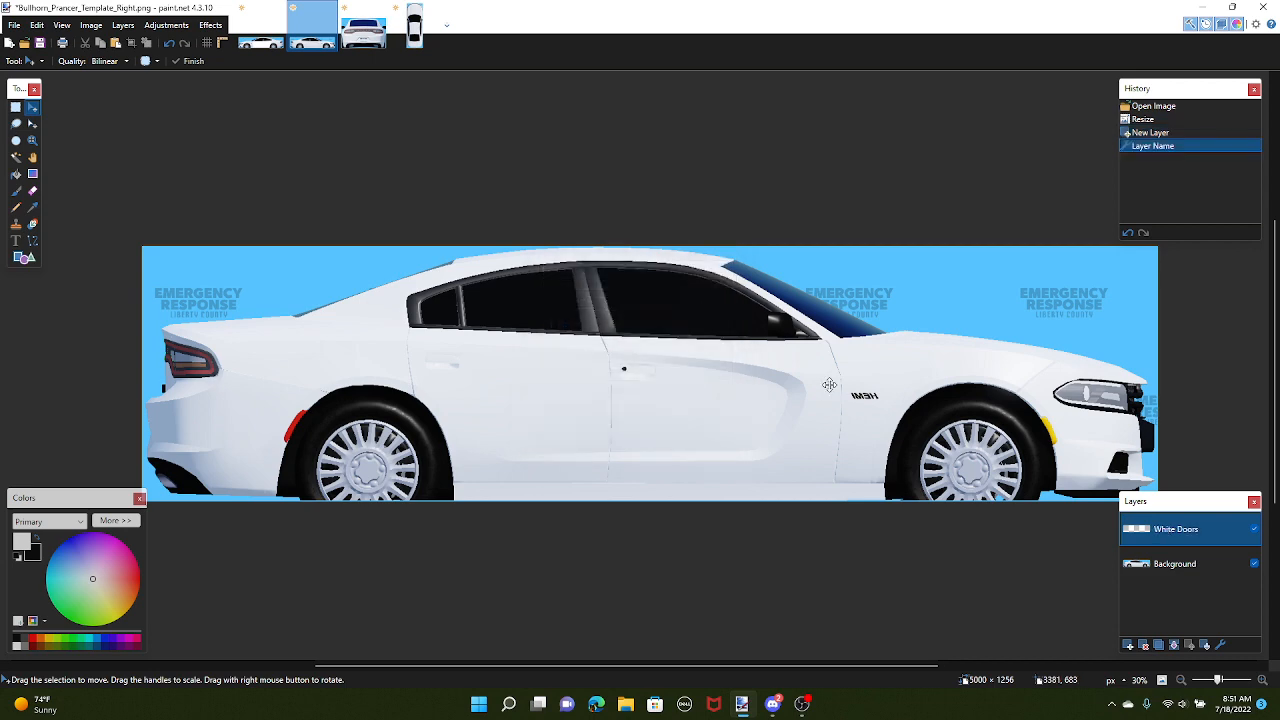
Paste the copied white door shape onto the White Doors layer and flip the layer horizontally
key("ctrl+v")
left_click_drag(823, 461, 708, 326)
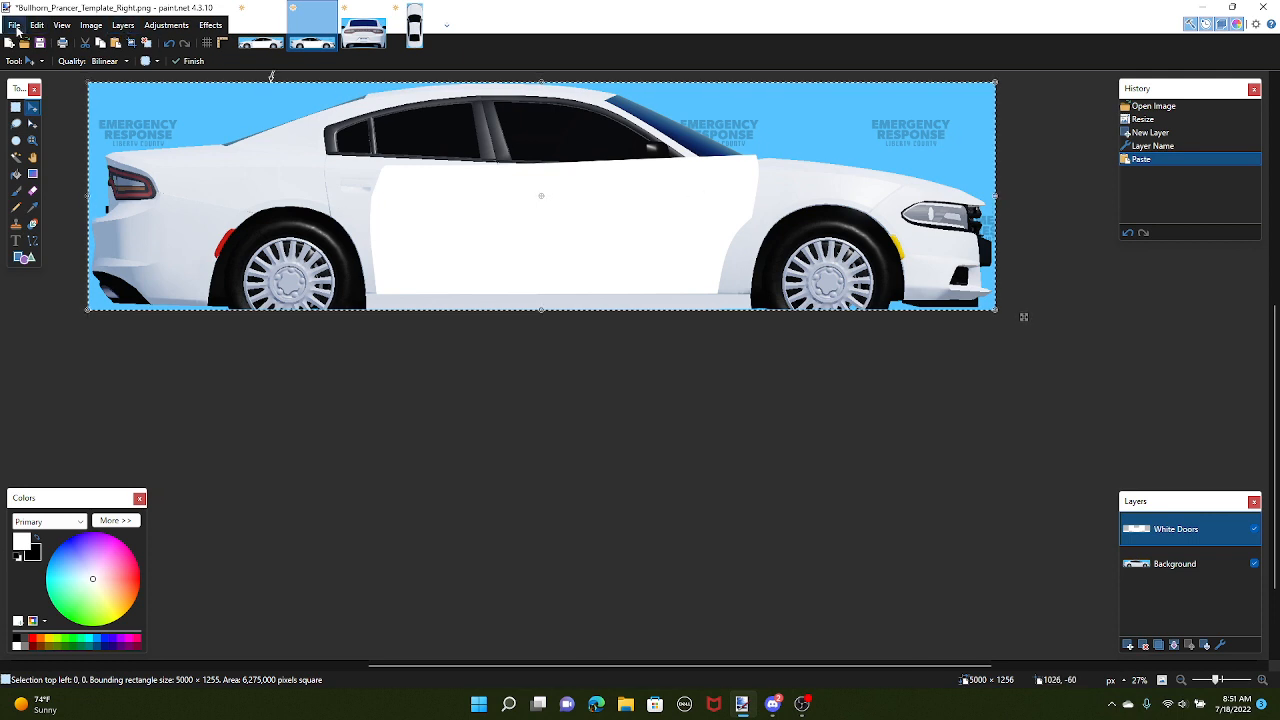
left_click(123, 25)
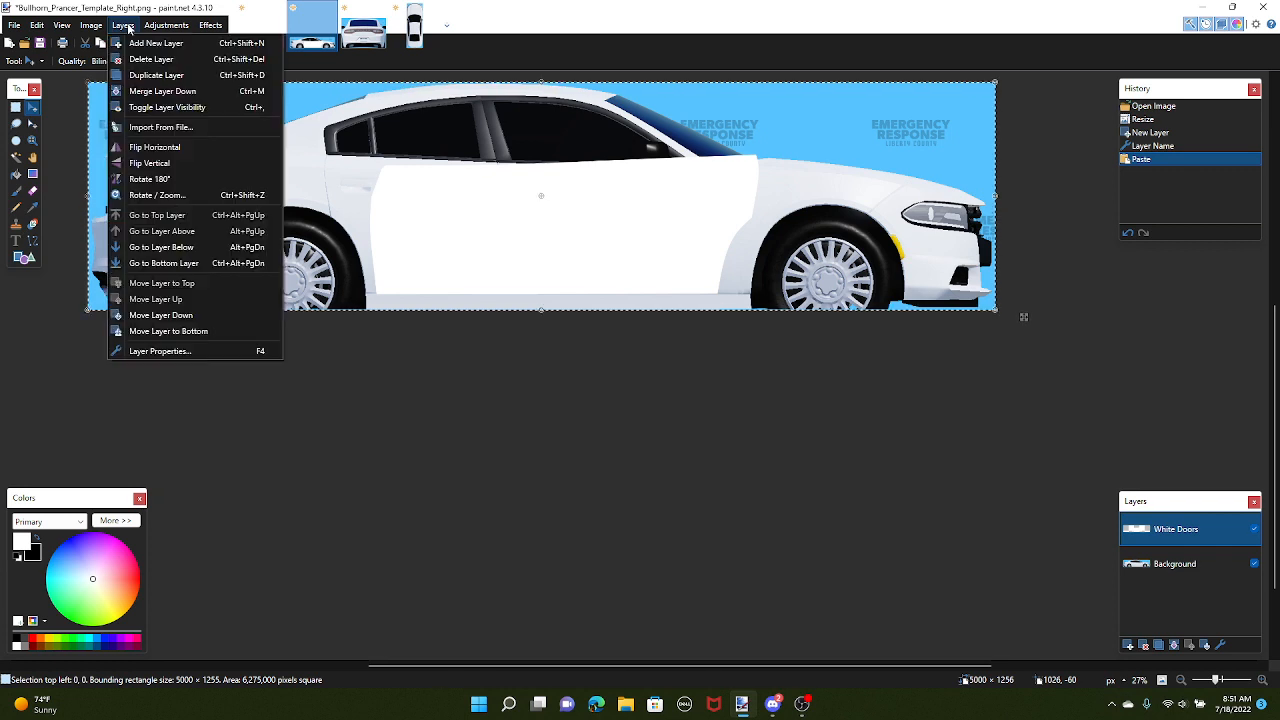
left_click(147, 150)
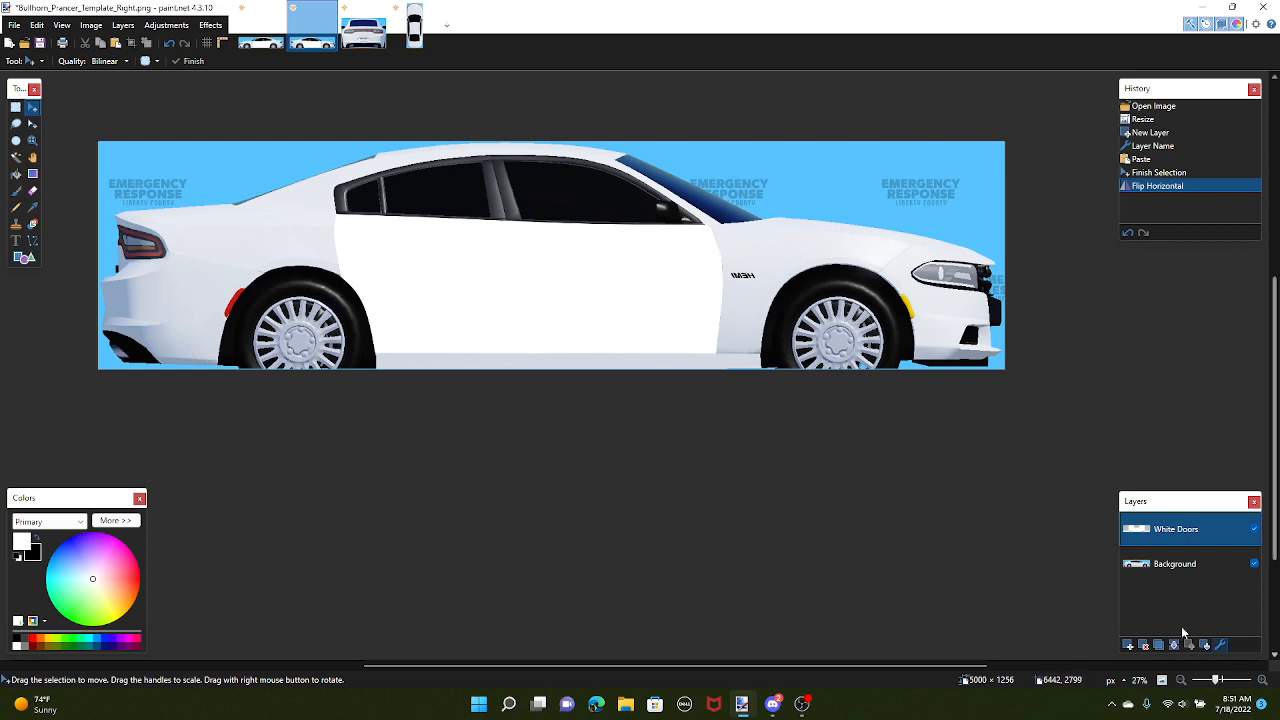
Switch to the top-view template and add a new layer named White Colors
left_click(262, 40)
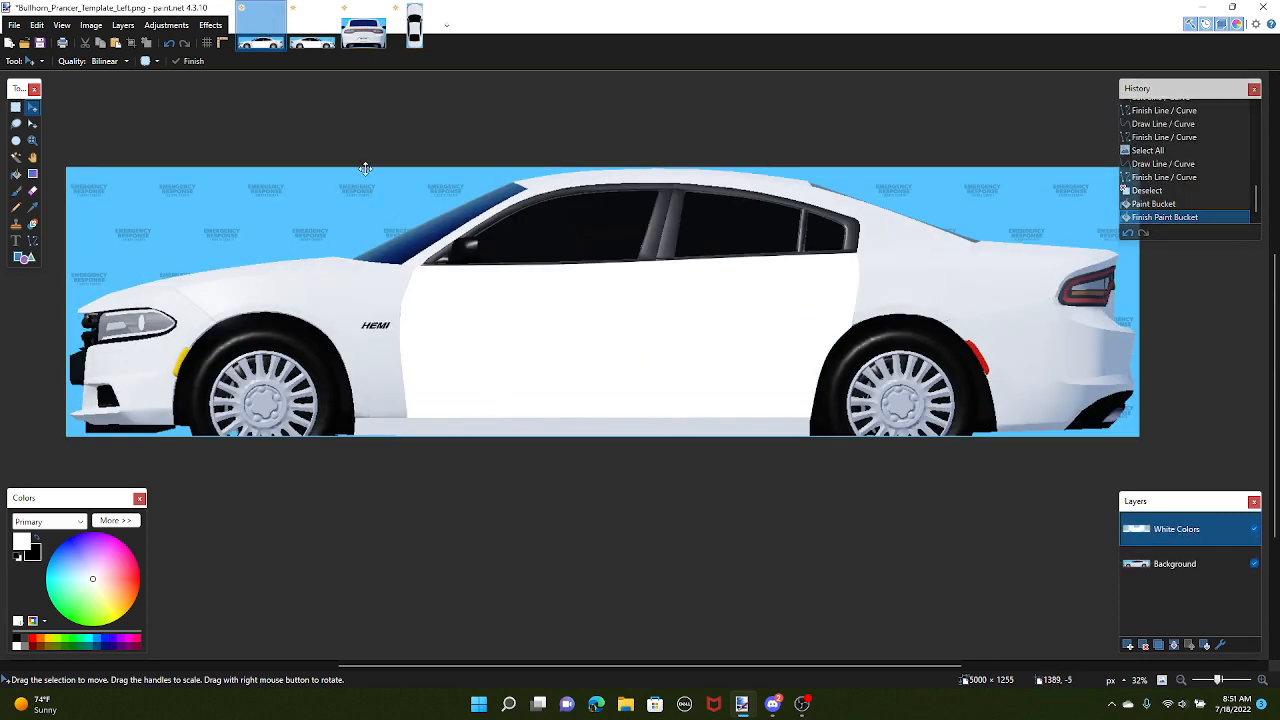
left_click(300, 40)
left_click(342, 40)
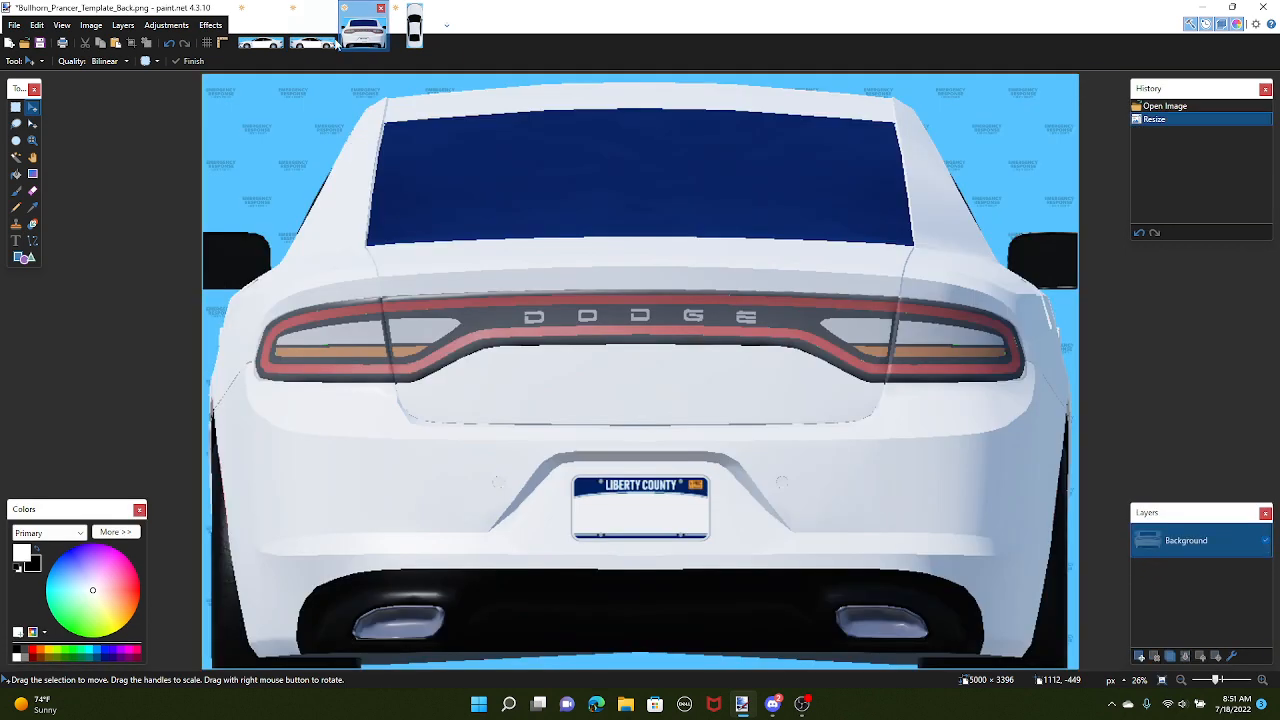
left_click(337, 42)
left_click(414, 32)
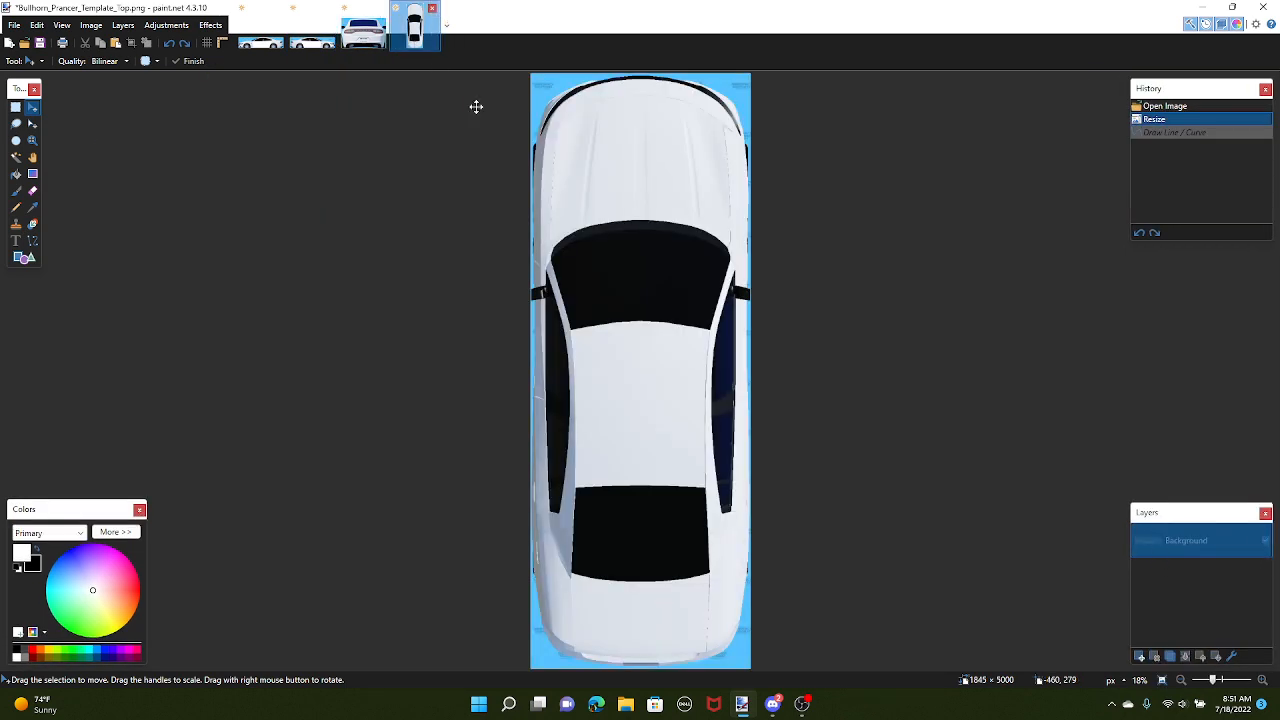
left_click(1139, 656)
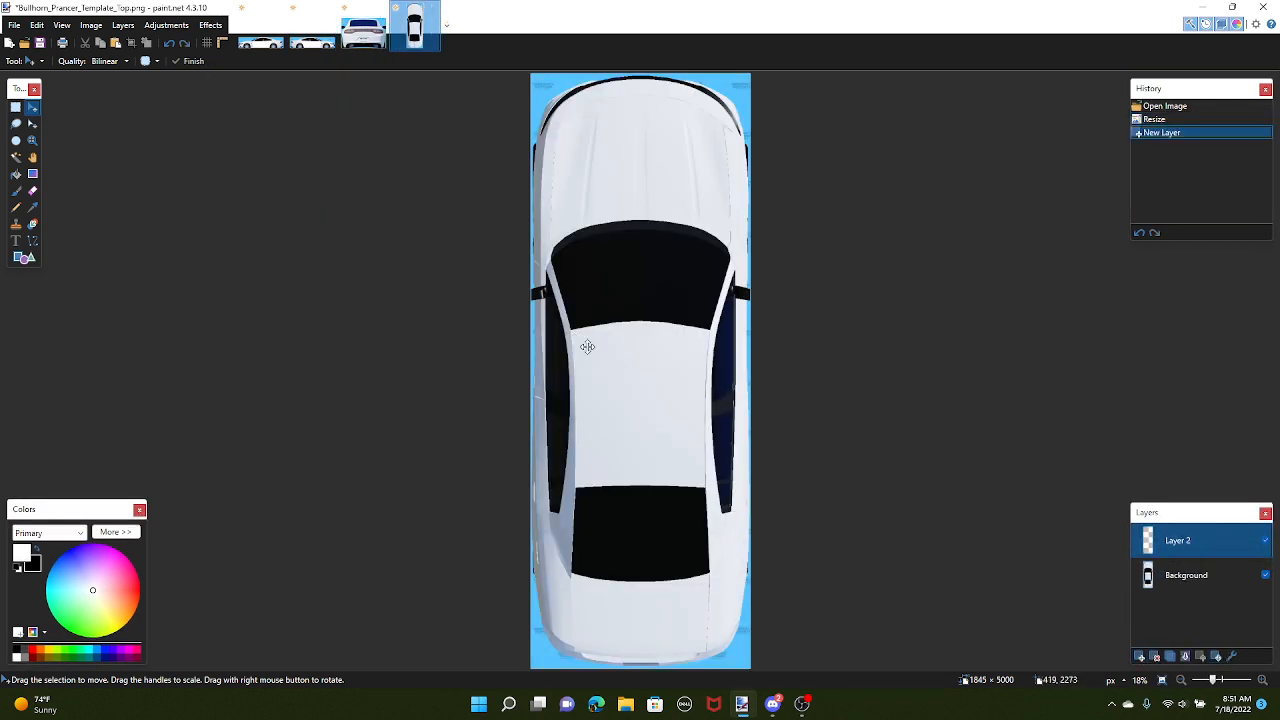
left_click(1226, 656)
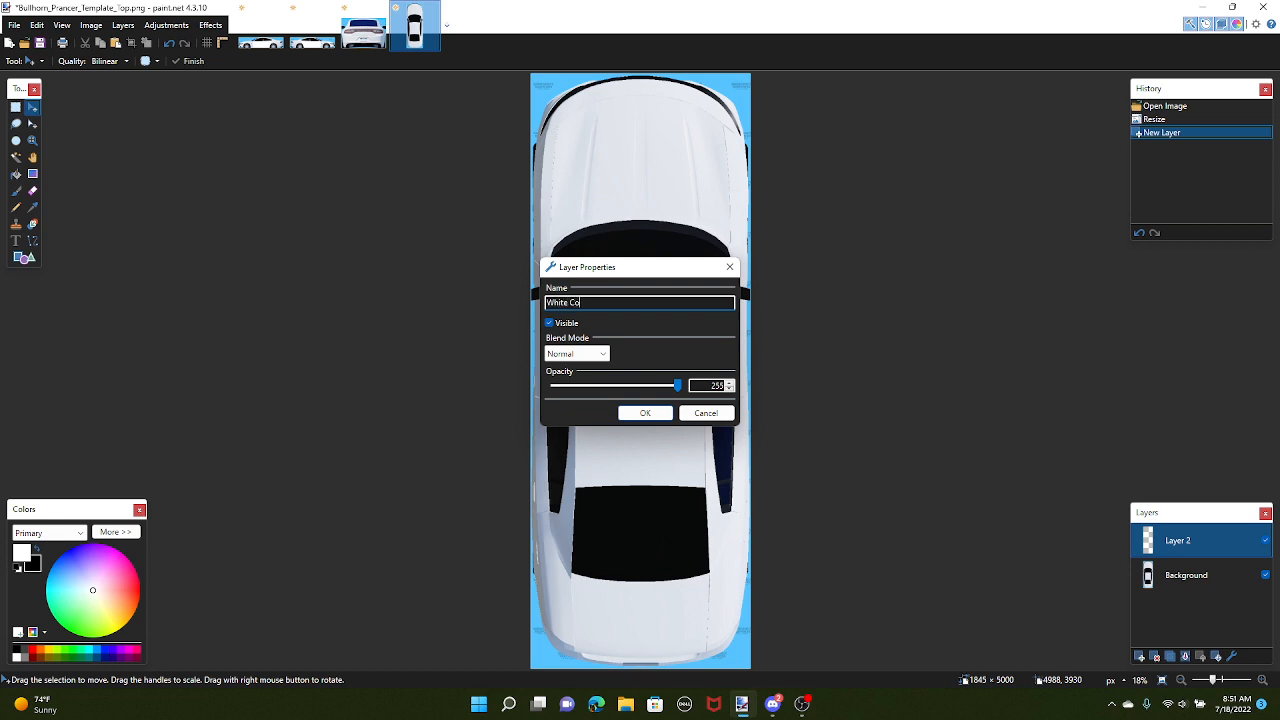
type("White Colors")
key("Return")
Draw a white curve about 134 pixels long along the front door seam ahead of the left mirror, bending it to the seam
scroll(365, 177, "up", 6)
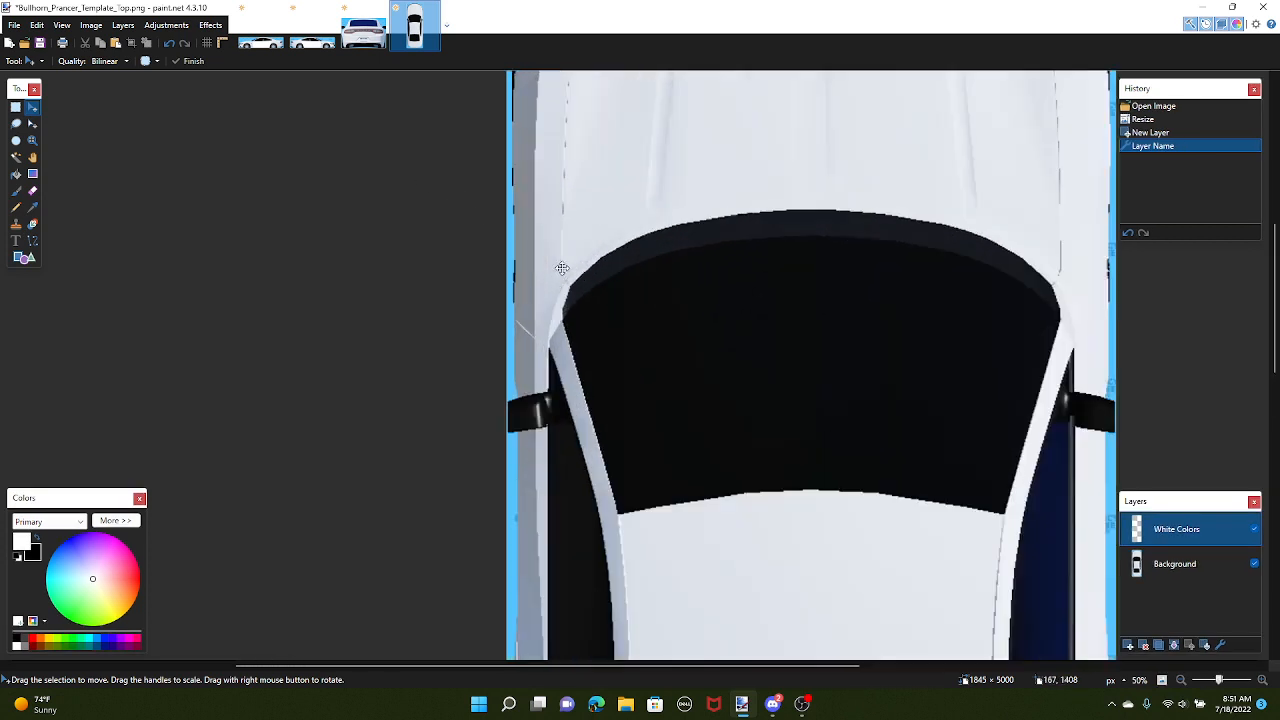
left_click(32, 240)
scroll(486, 329, "up", 7)
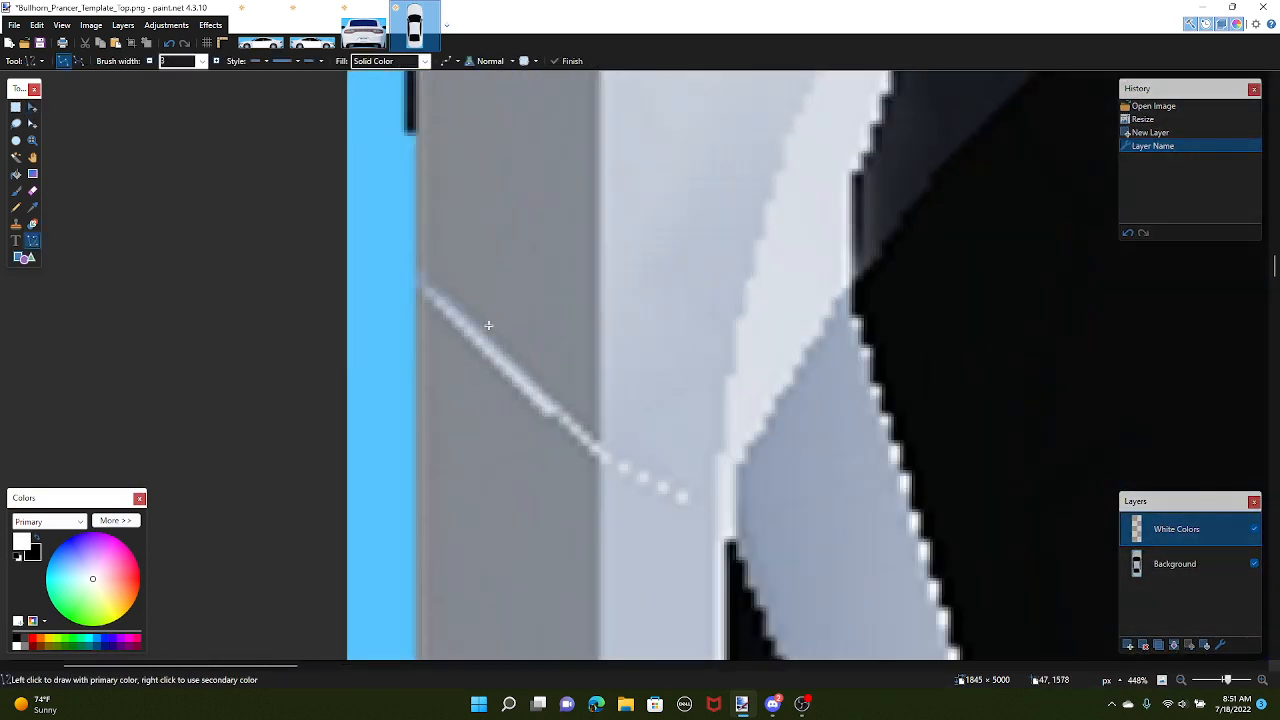
left_click_drag(406, 270, 750, 539)
left_click_drag(521, 358, 529, 377)
left_click_drag(638, 452, 622, 470)
left_click_drag(525, 385, 524, 387)
left_click_drag(716, 490, 642, 378)
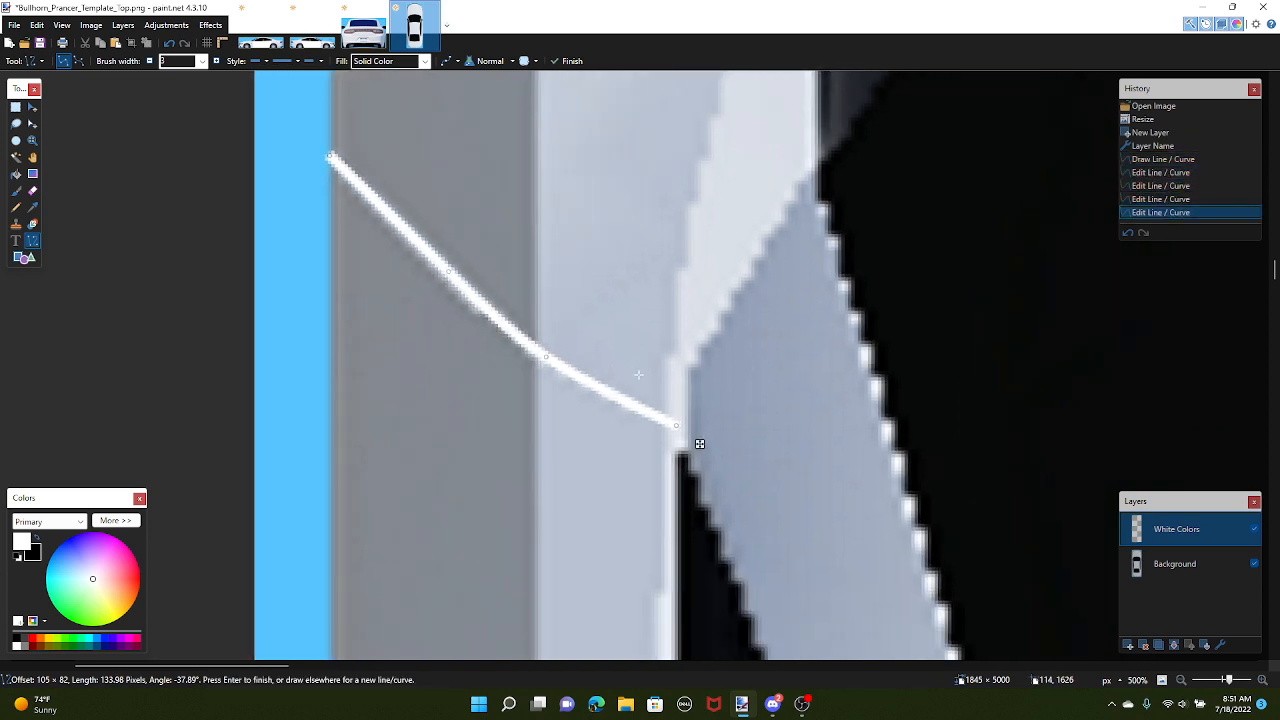
scroll(648, 390, "up", 4)
key("Return")
Finish the front seam curve and draw a white line about 2036 pixels long from its inner end along the side window to the rear door seam
scroll(706, 510, "down", 10)
mouse_move(706, 463)
left_mouse_down()
mouse_move(702, 532)
mouse_move(703, 416)
mouse_move(736, 454)
mouse_move(729, 478)
left_mouse_up()
scroll(702, 525, "down", 12)
scroll(704, 430, "down", 15)
scroll(735, 458, "up", 6)
scroll(728, 485, "down", 10)
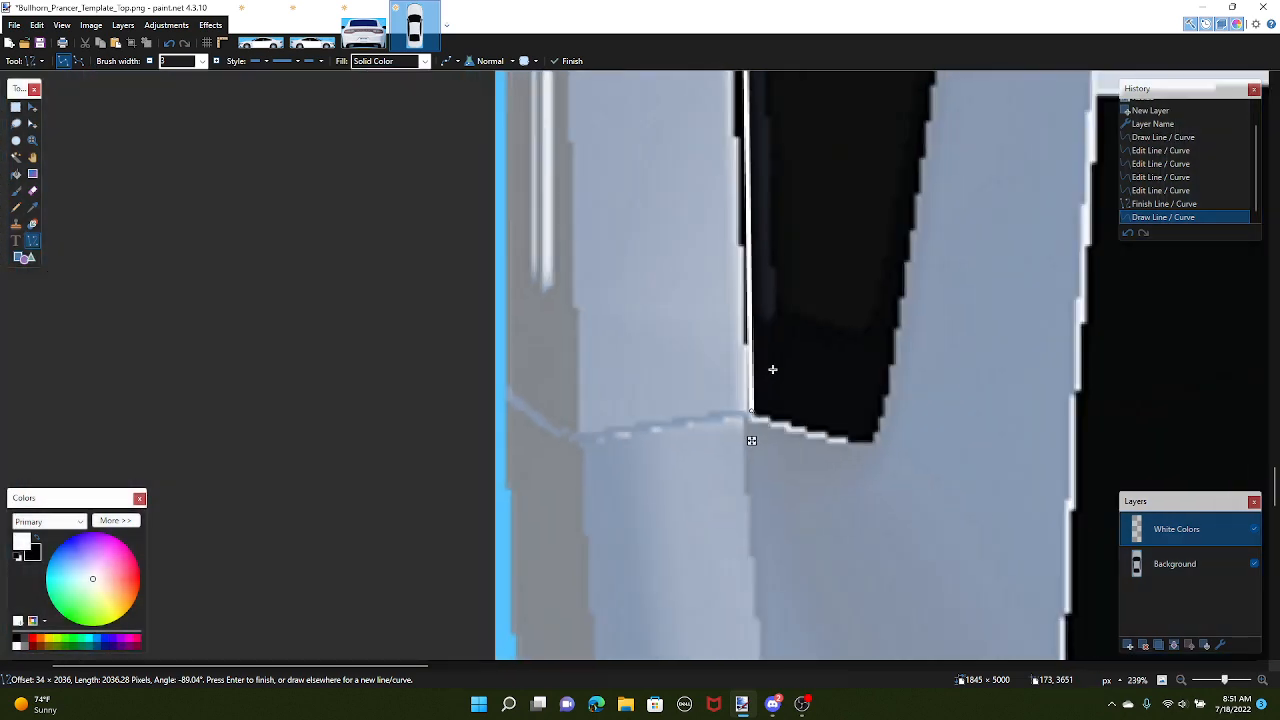
scroll(729, 304, "up", 2)
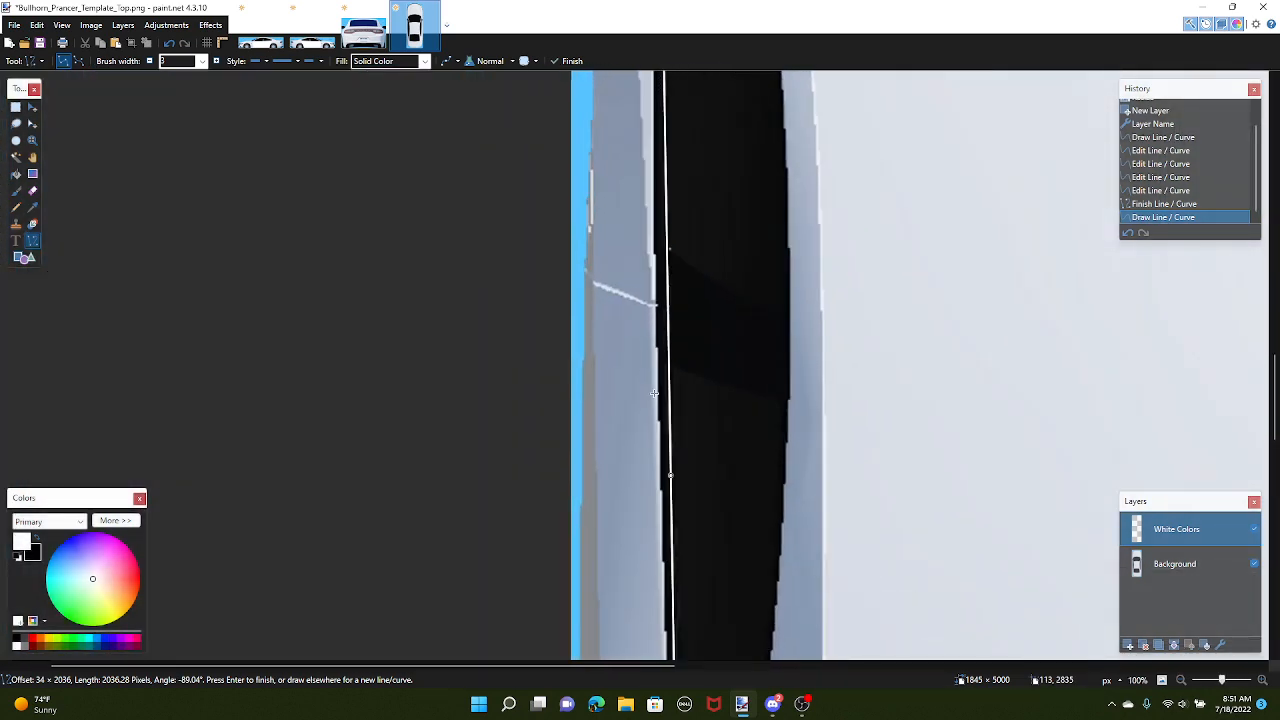
Bend the long inner line to follow the lower edge of the left side window and finish it
left_click_drag(673, 477, 665, 478)
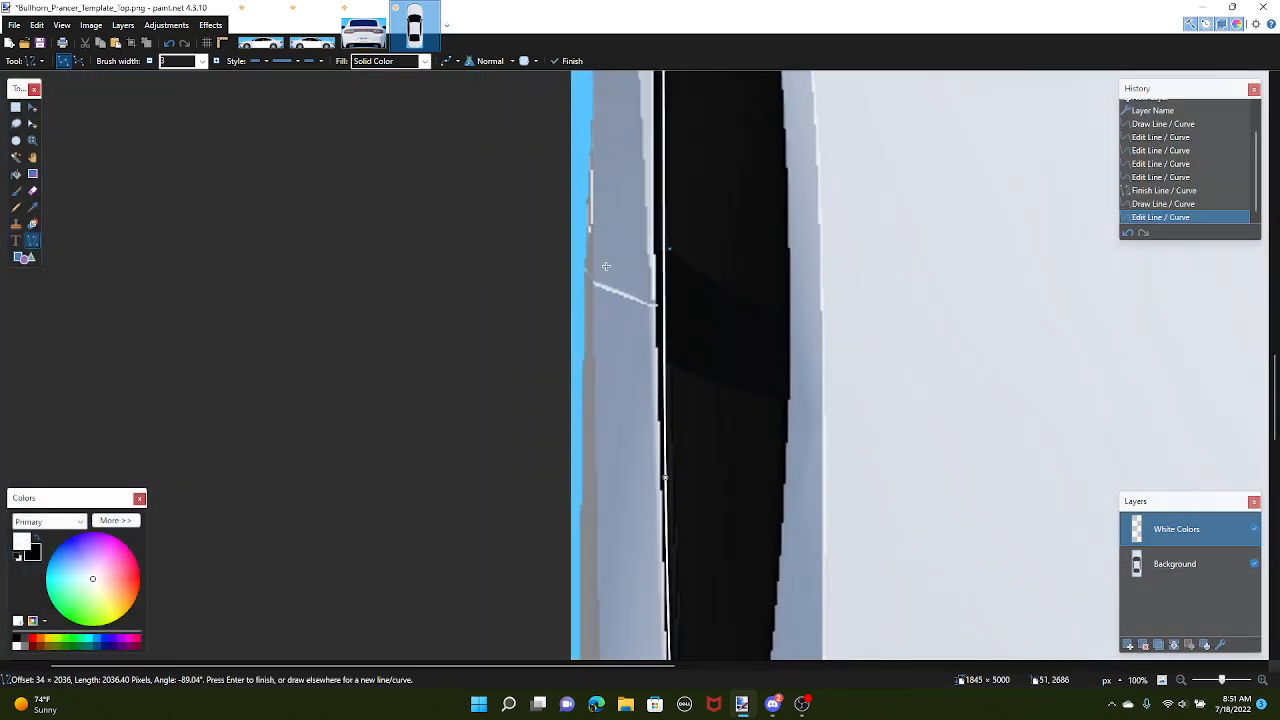
left_click_drag(606, 237, 601, 315)
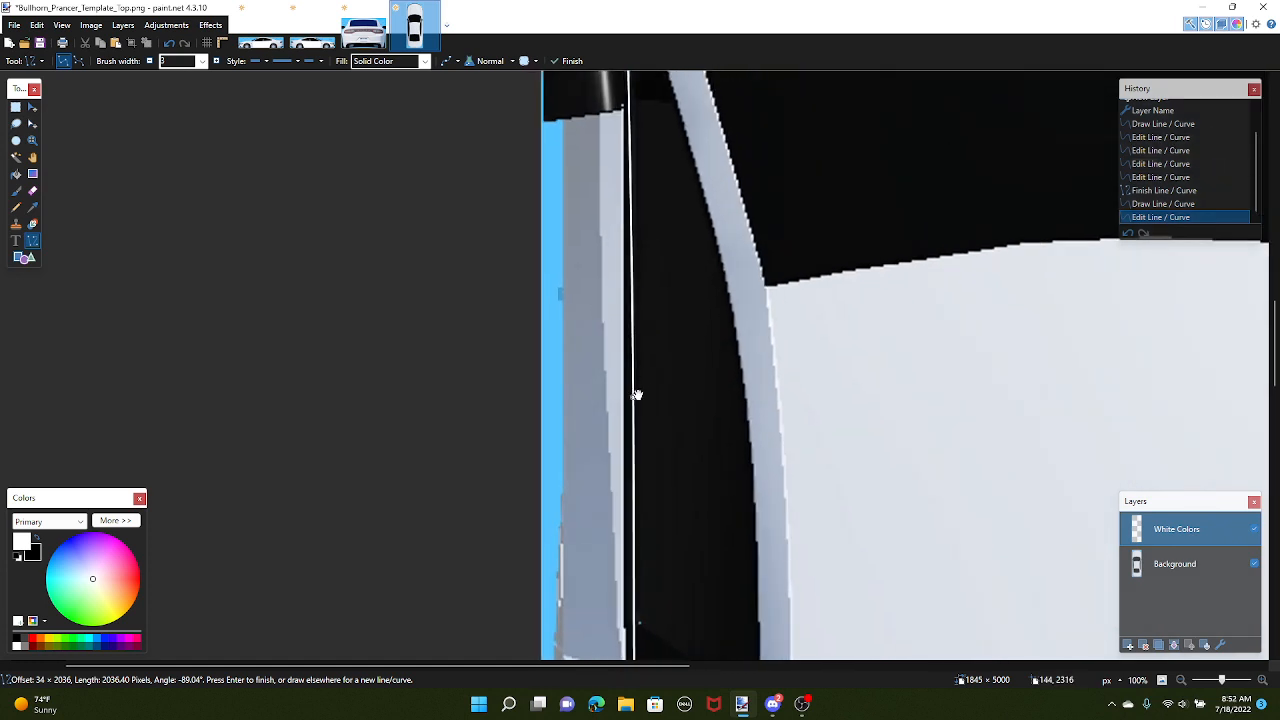
left_click_drag(636, 397, 632, 412)
scroll(590, 340, "down", 5)
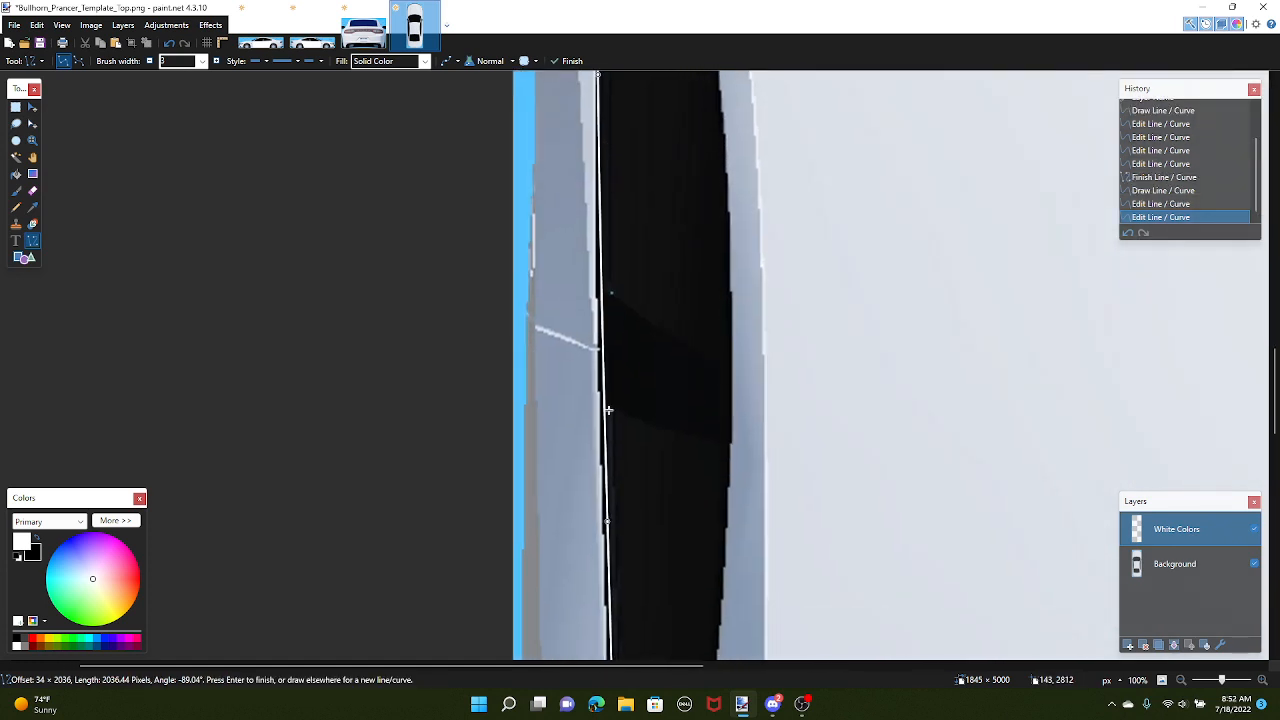
scroll(576, 309, "down", 5)
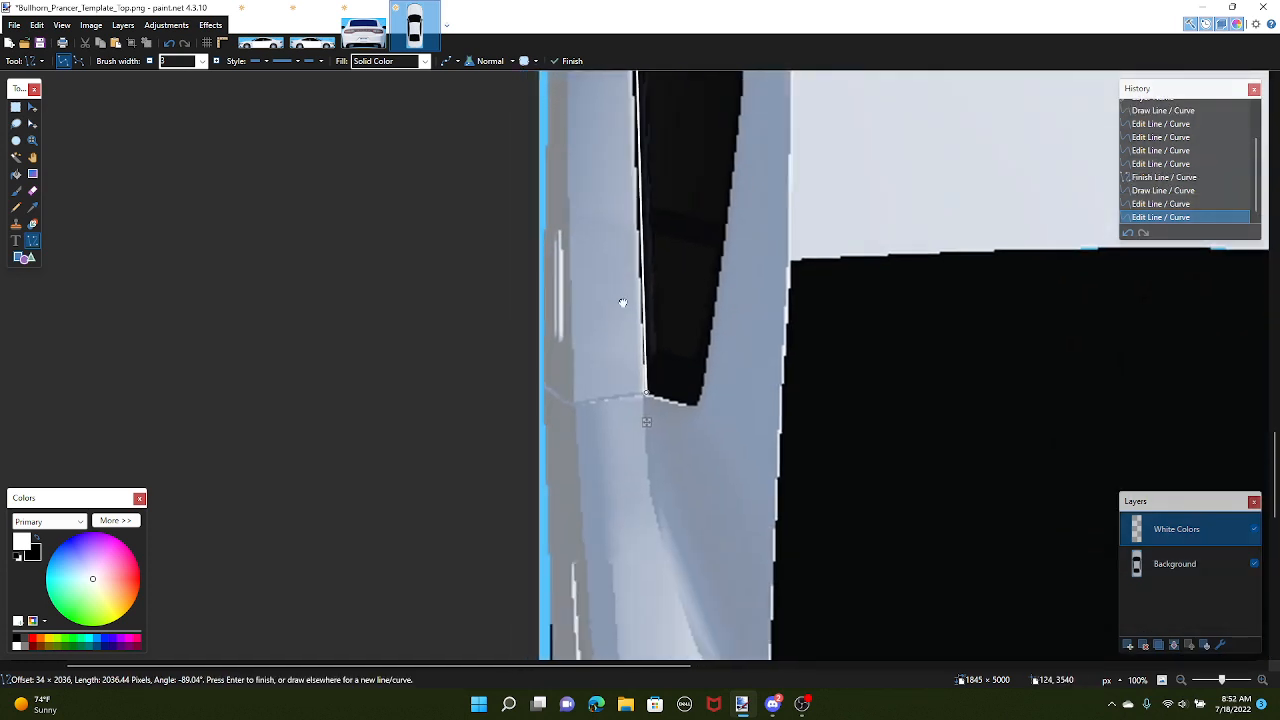
scroll(629, 323, "up", 6, "ctrl")
key("Return")
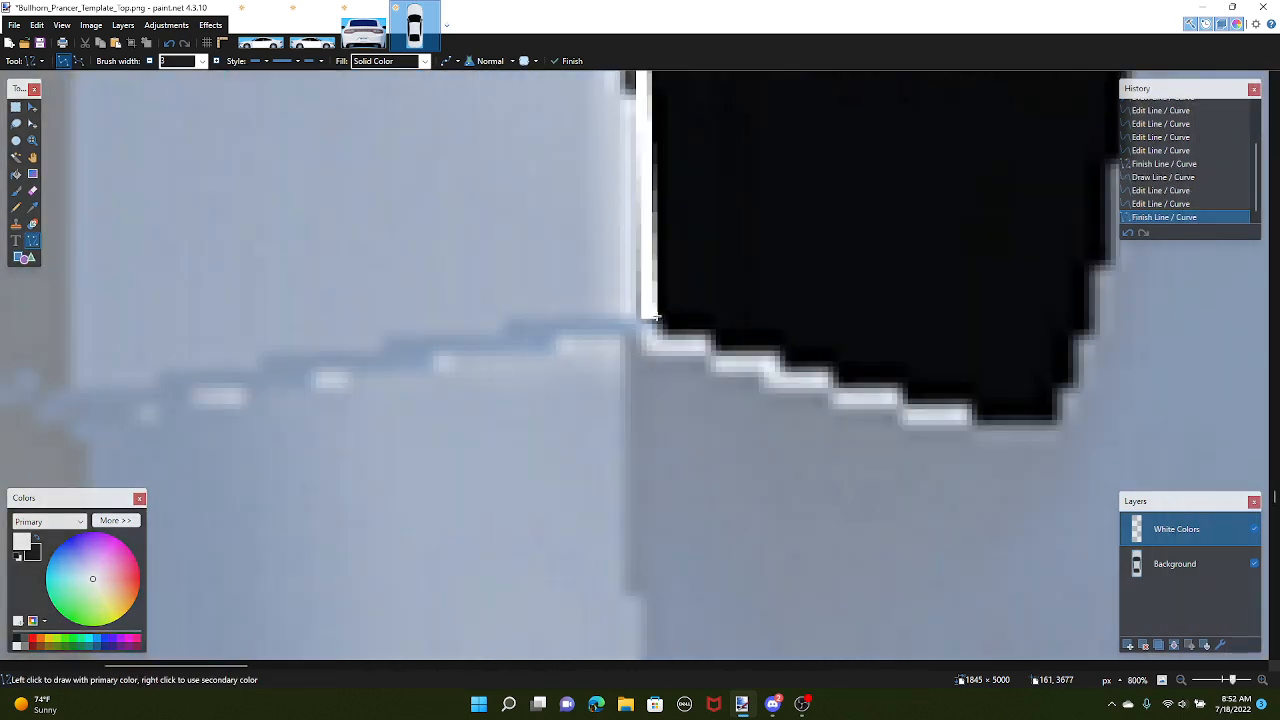
Trace the rear door seam with a line to the body crease and a second line about 57 pixels long to the outer edge, bent to the seam
mouse_move(650, 317)
left_mouse_down()
mouse_move(442, 326)
mouse_move(600, 391)
mouse_move(563, 411)
mouse_move(302, 246)
left_mouse_up()
scroll(442, 326, "up", 1, "ctrl")
scroll(442, 326, "left", 3)
key("Return")
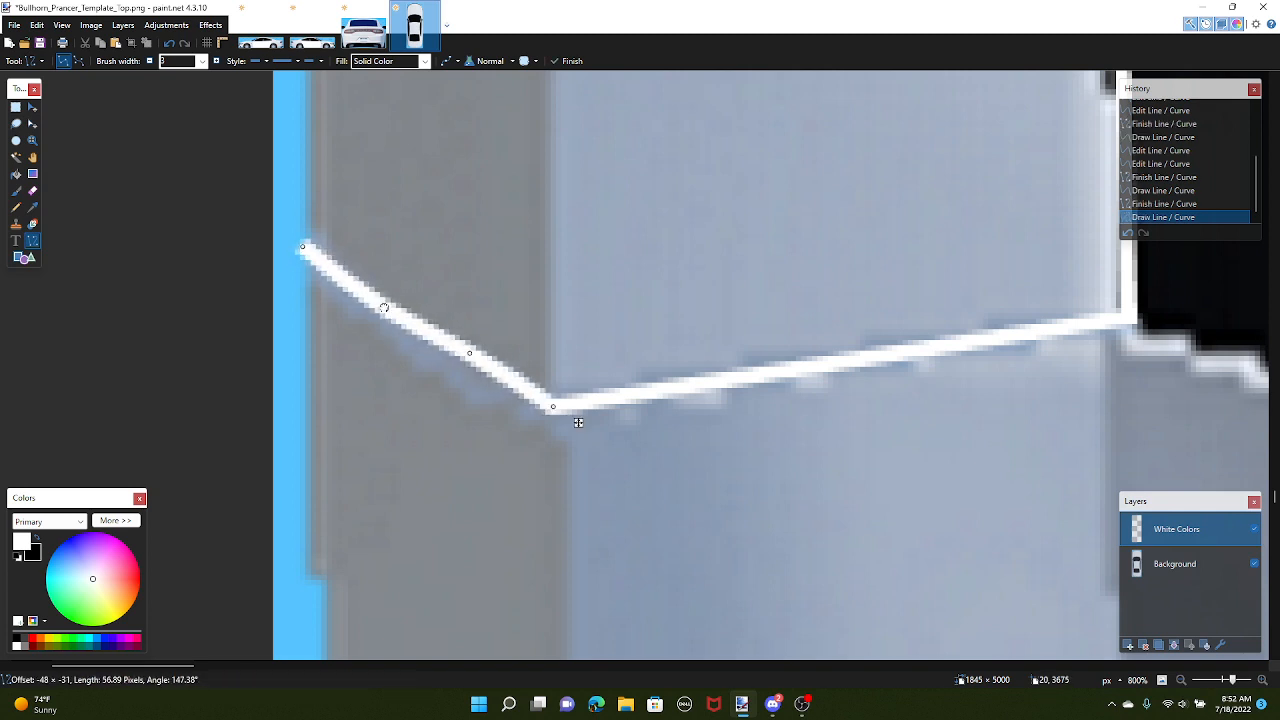
left_click_drag(386, 299, 384, 308)
left_click_drag(470, 353, 466, 362)
scroll(316, 280, "up", 2)
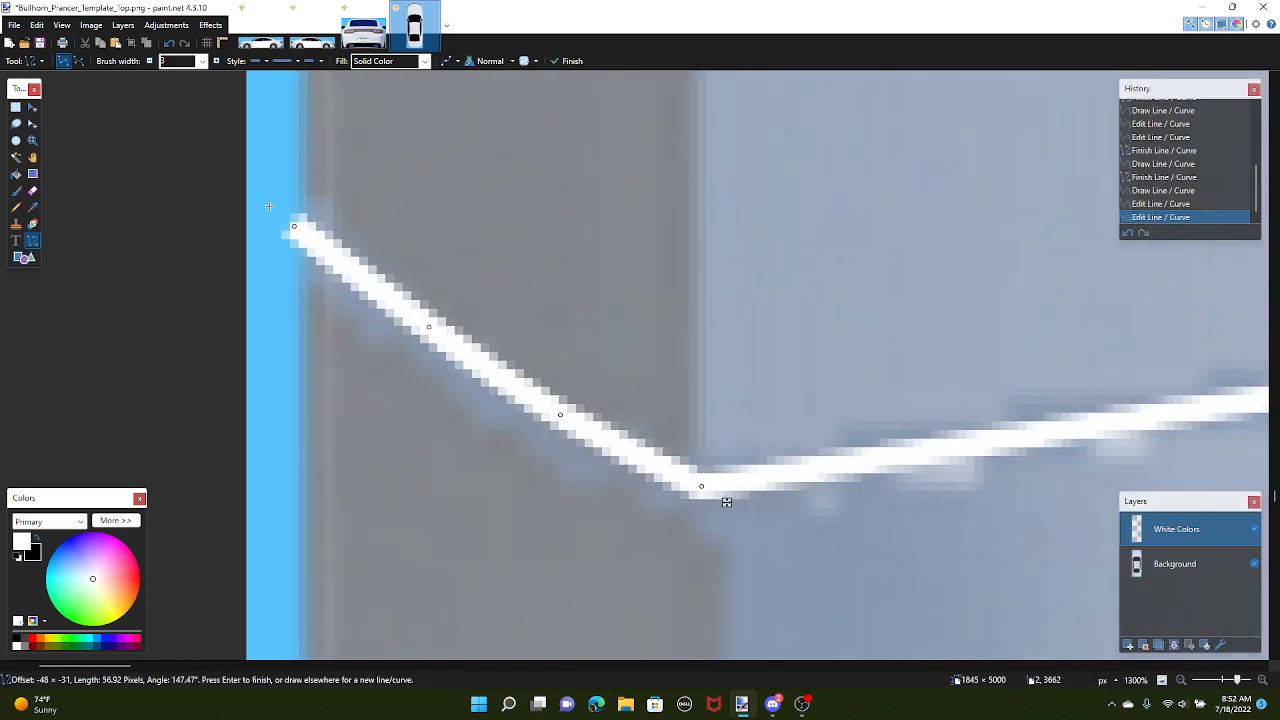
key("Return")
Draw a white line about 2104 pixels long along the car's outer left edge, joining the rear seam's outer end to the front seam
scroll(285, 190, "down", 8)
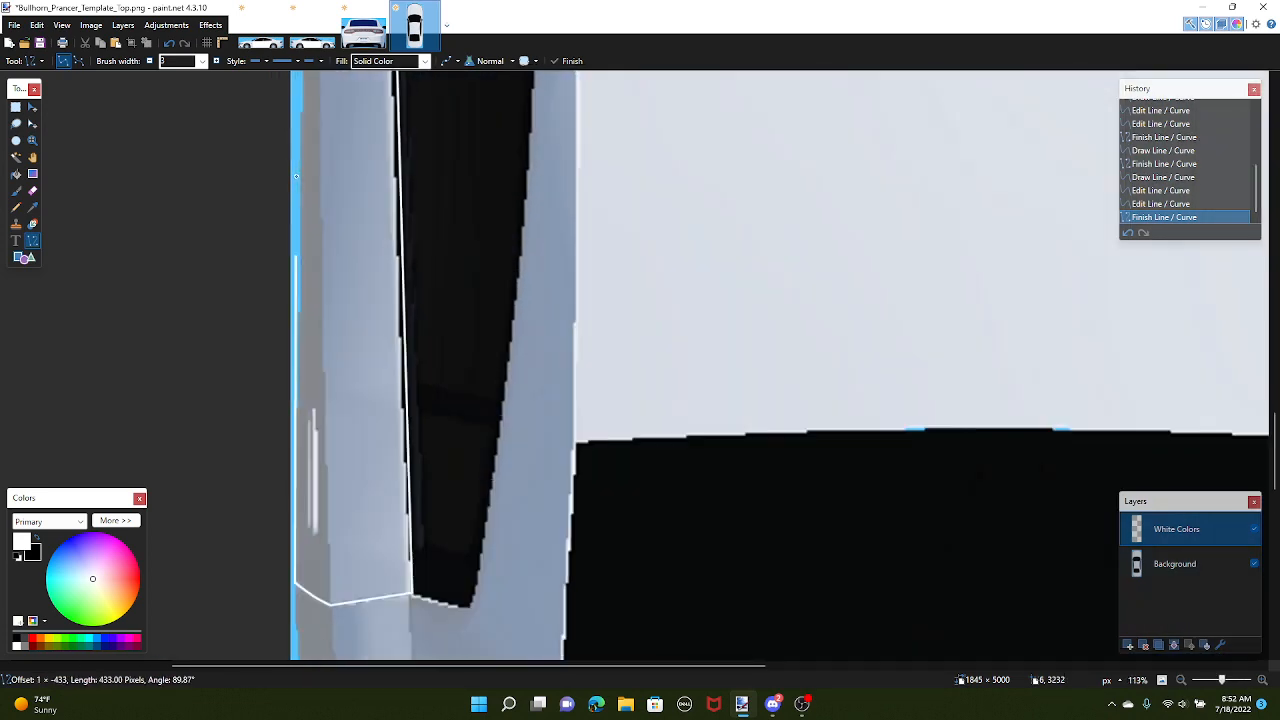
scroll(296, 176, "up", 5)
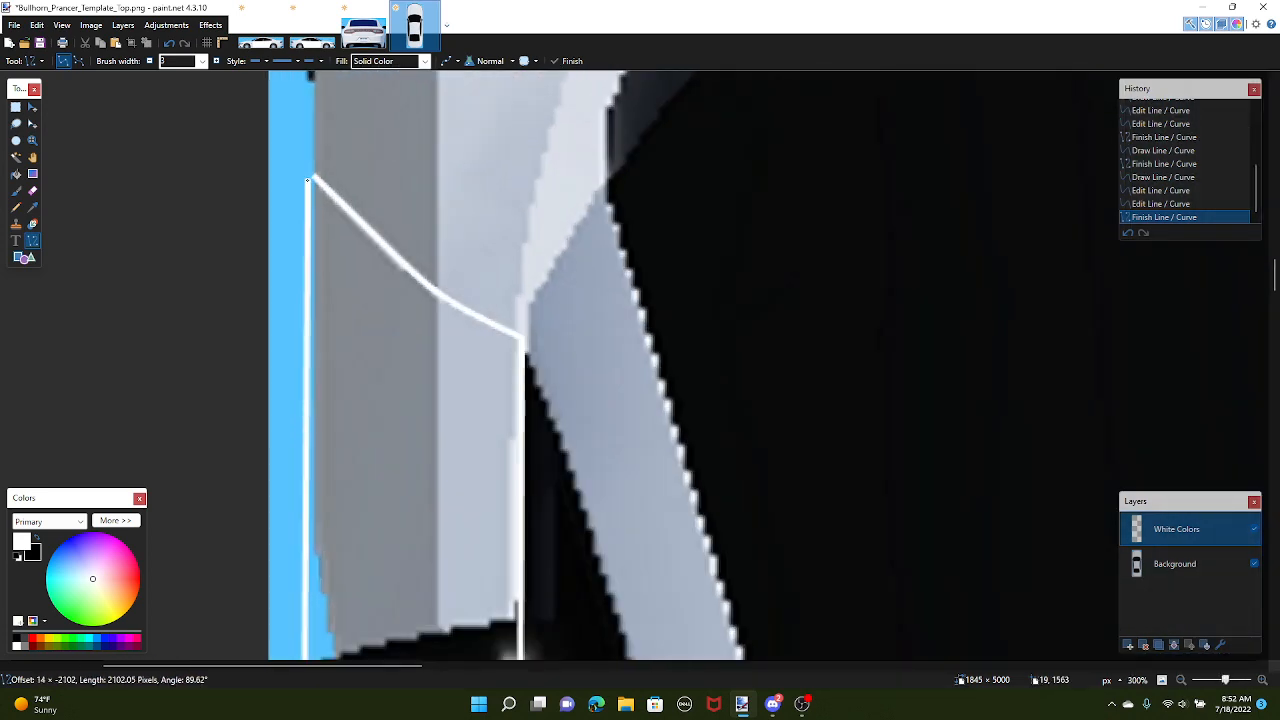
scroll(307, 180, "up", 3)
left_click_drag(307, 180, 323, 171)
scroll(321, 243, "down", 8)
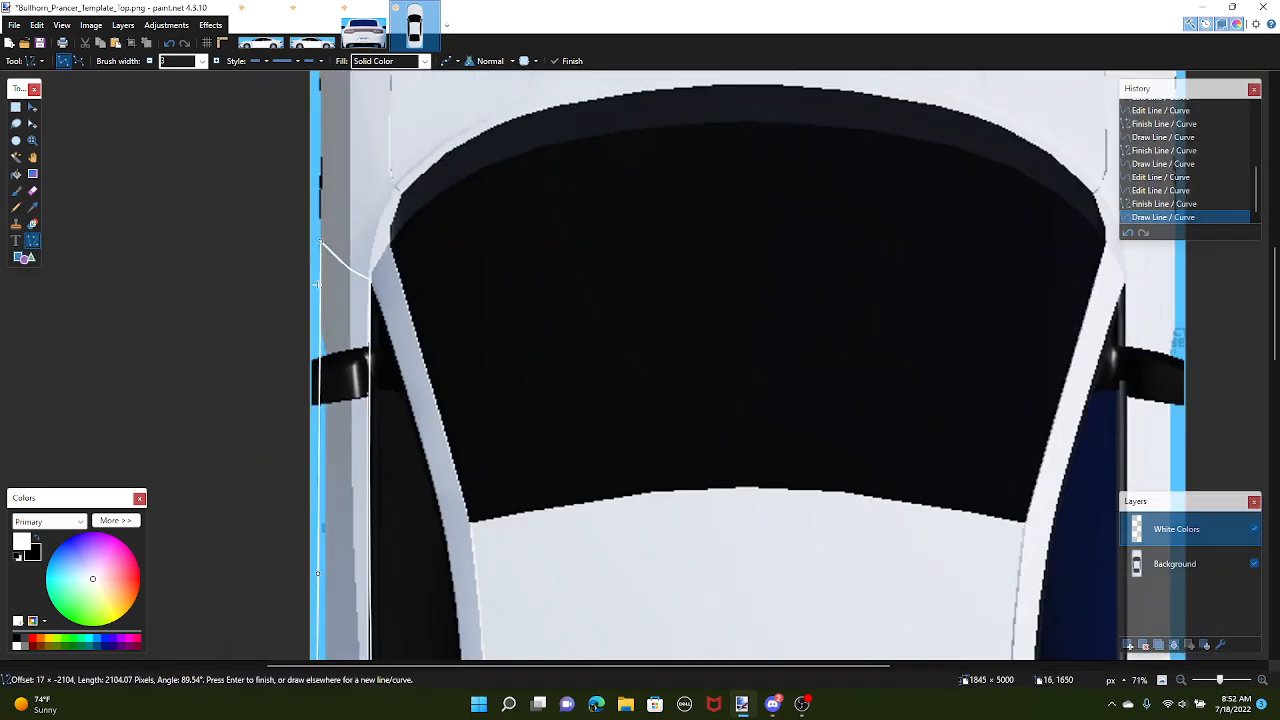
Move the outer line's front bend point up beside the left mirror and undo the stray line drawn over it
scroll(317, 285, "down", 3)
left_click_drag(322, 413, 319, 236)
left_click_drag(339, 404, 328, 290)
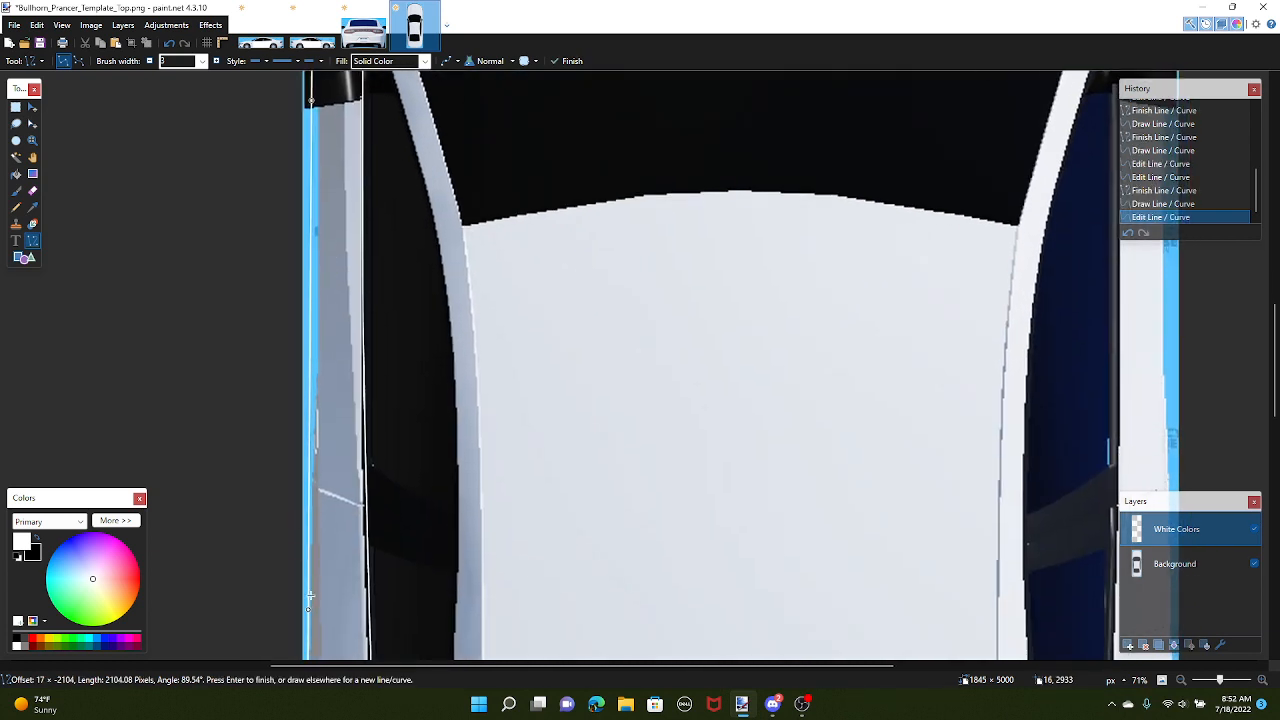
left_click_drag(308, 624, 297, 375)
key("ctrl+z")
key("ctrl+z")
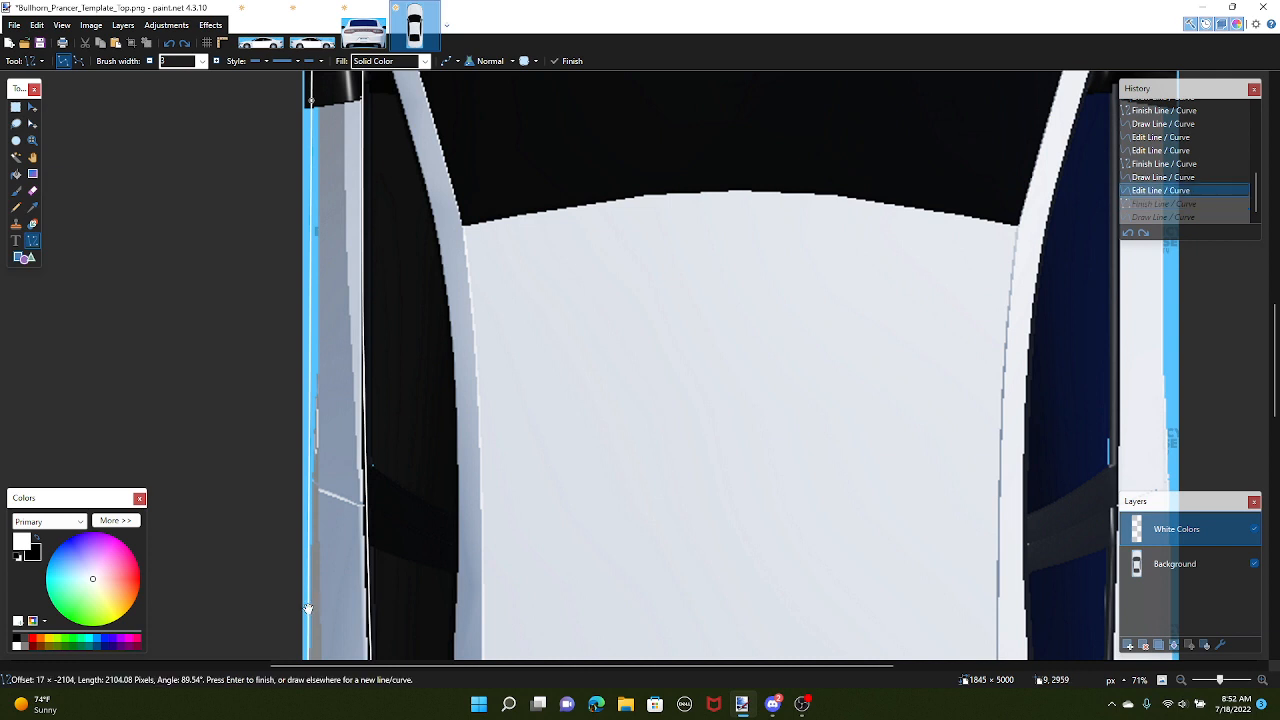
Bend the outer door line just ahead of and behind the left mirror so it follows the body edge, and finish it
left_click_drag(308, 609, 294, 390)
left_click_drag(288, 309, 291, 251)
left_click_drag(296, 386, 299, 403)
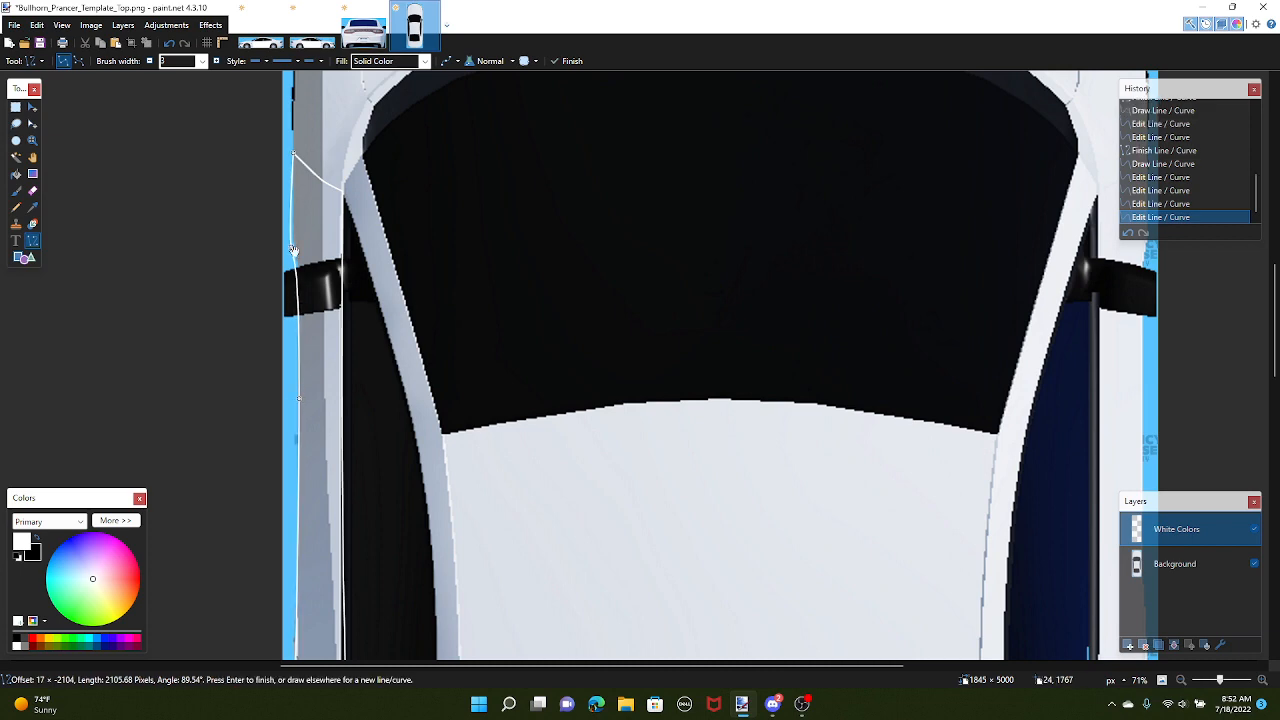
left_click_drag(292, 250, 293, 252)
left_click_drag(299, 405, 297, 406)
left_click_drag(319, 408, 341, 250)
scroll(343, 384, "down", 3)
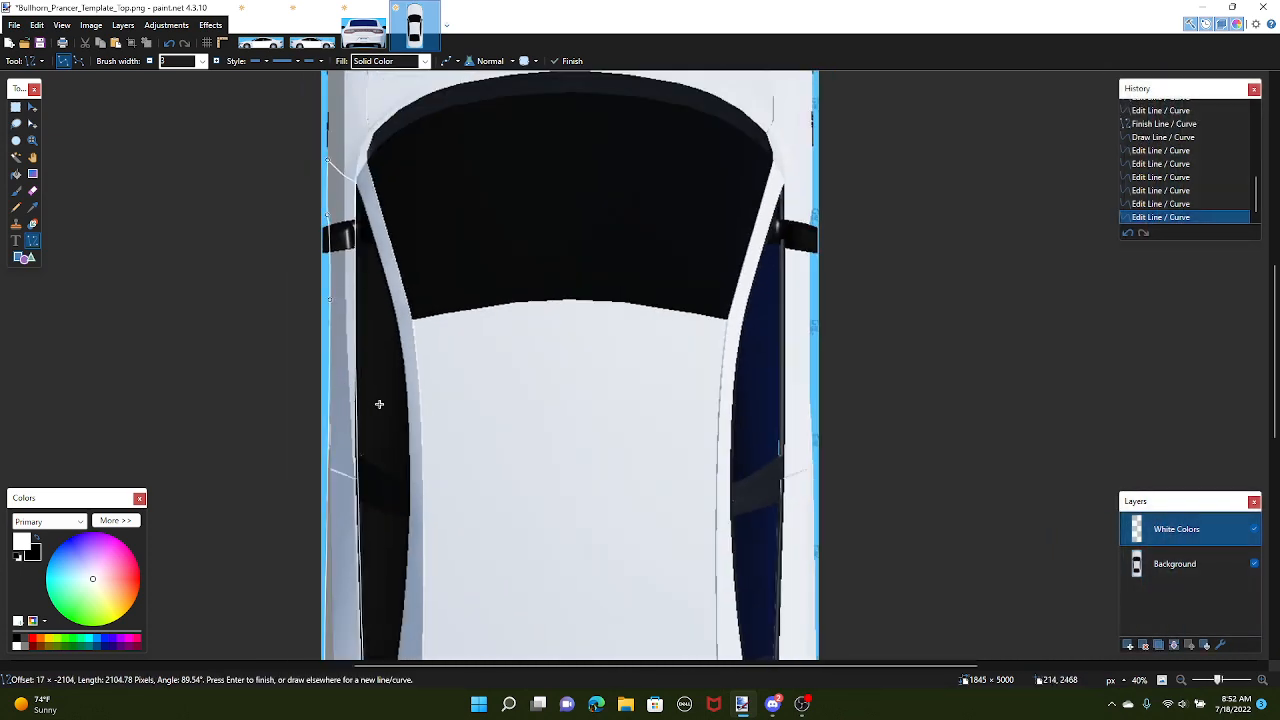
key("ctrl+z")
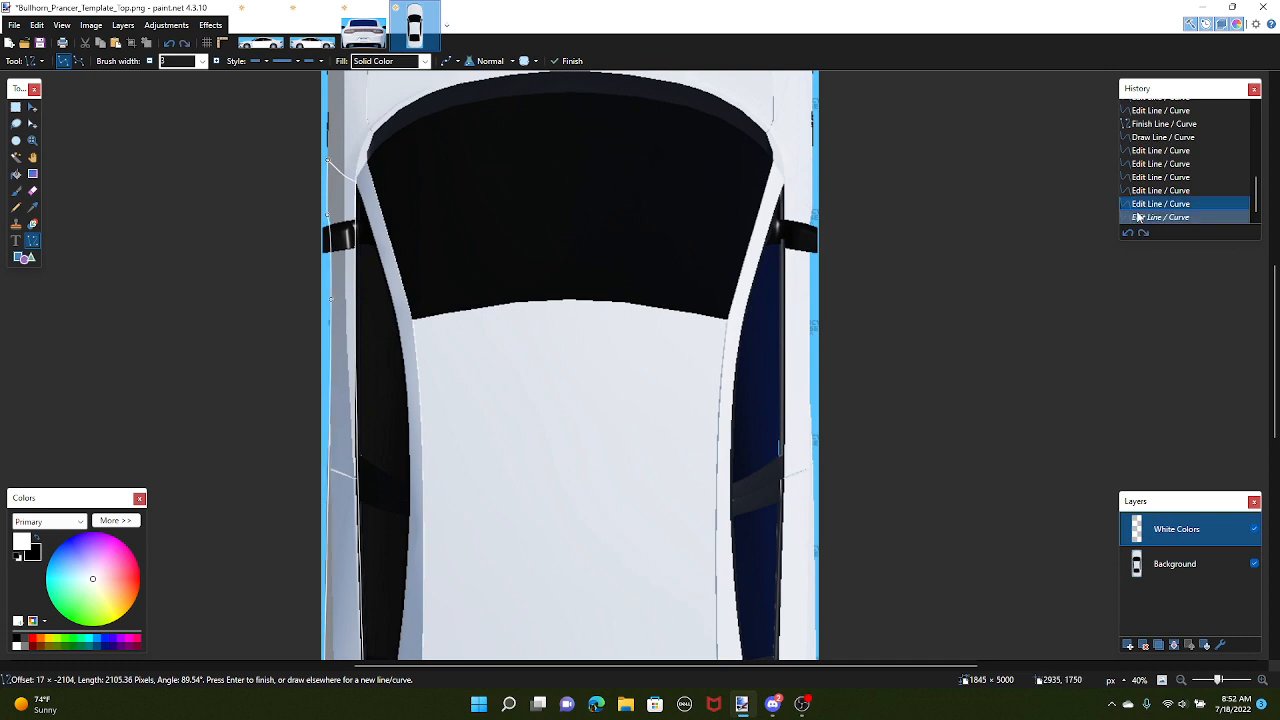
left_click(1219, 220)
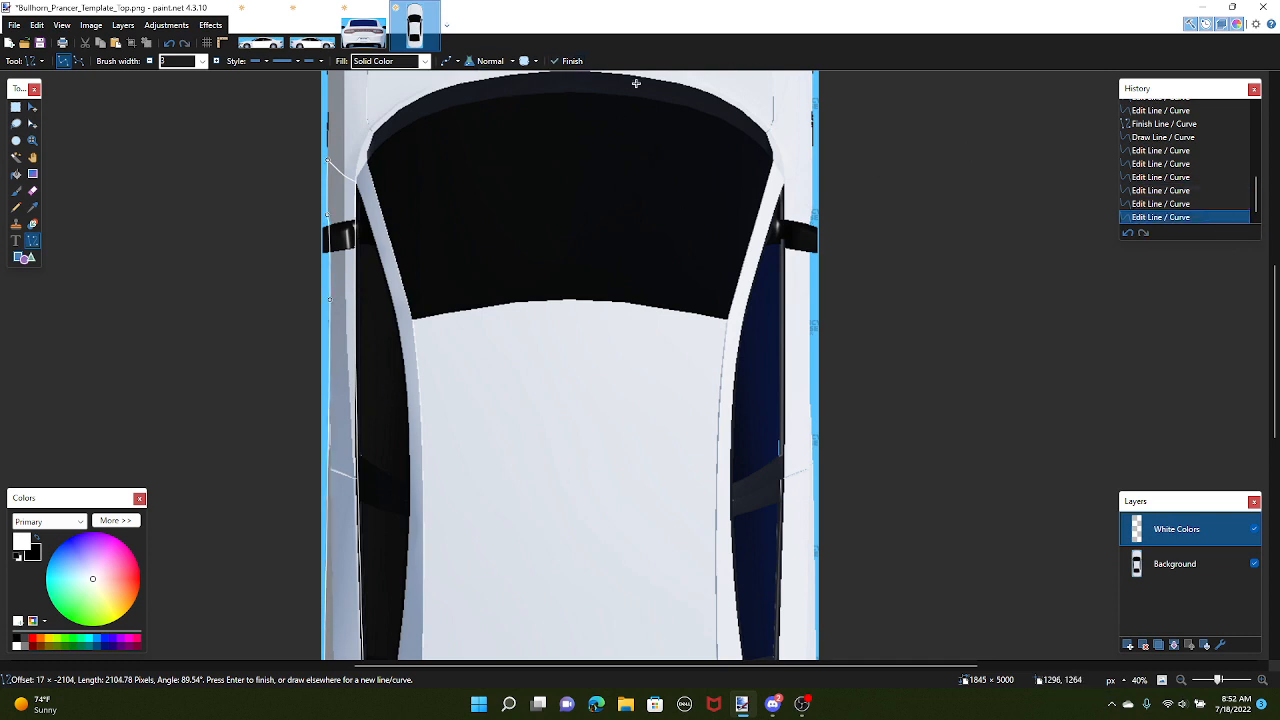
left_click(574, 62)
scroll(734, 243, "down", 2)
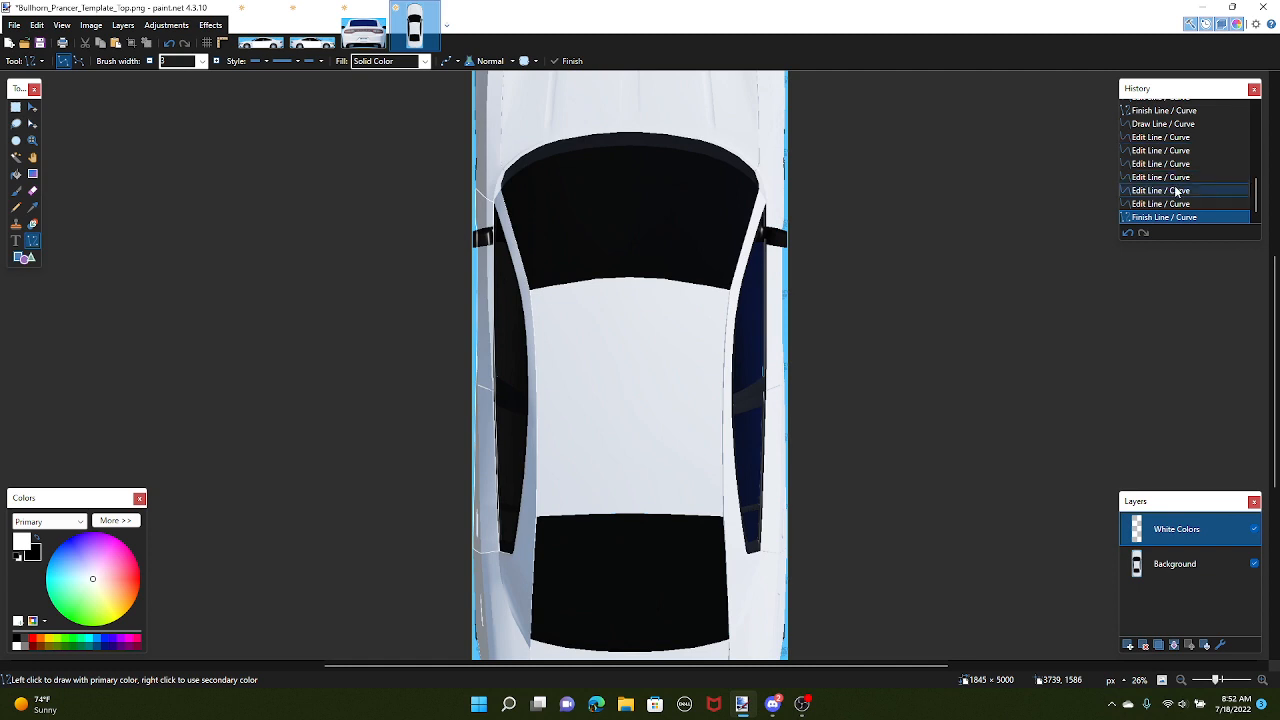
left_click(1180, 124)
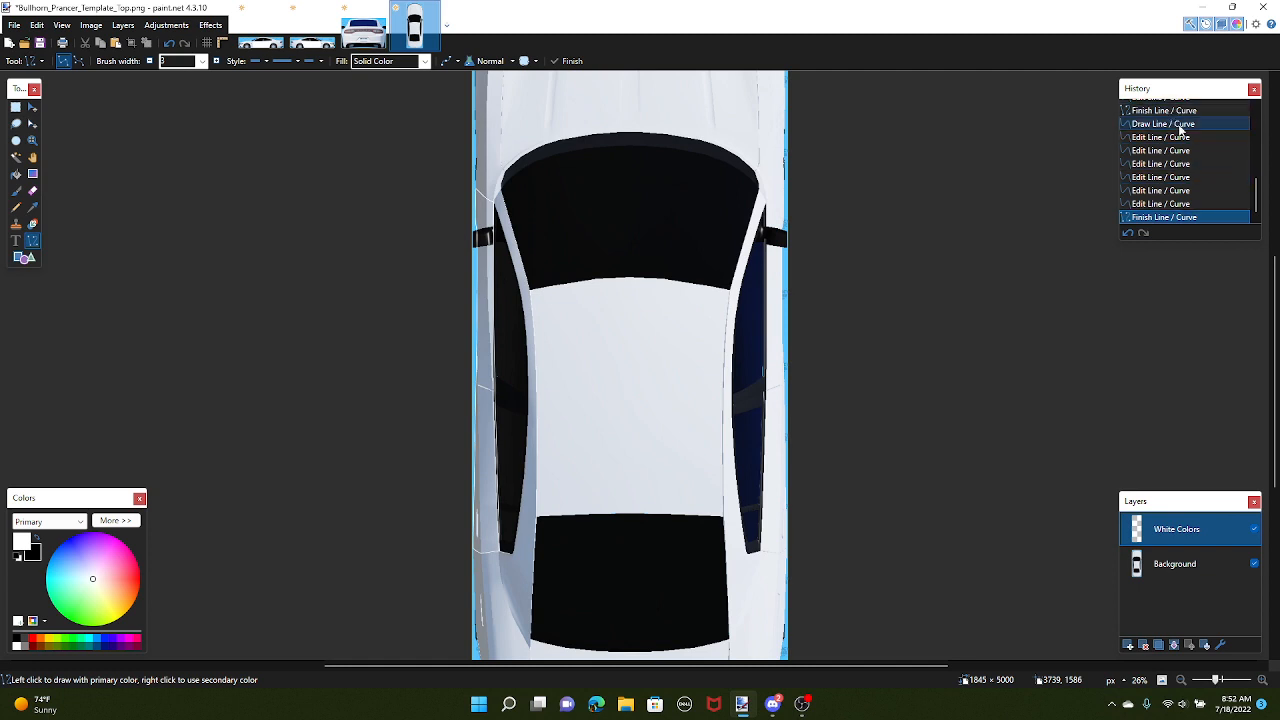
left_click(1180, 218)
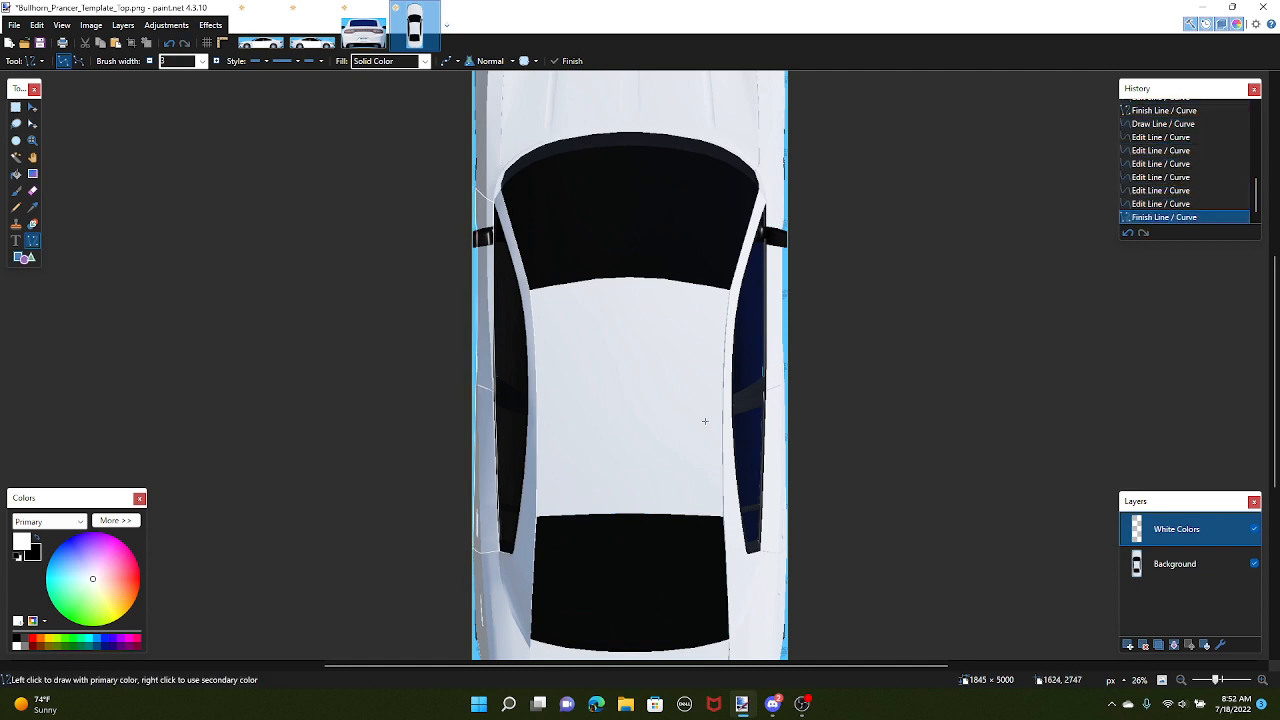
Draw a white line about 594 pixels long along the roof's front edge, from its center to the left corner of the windshield
scroll(637, 134, "down", 3)
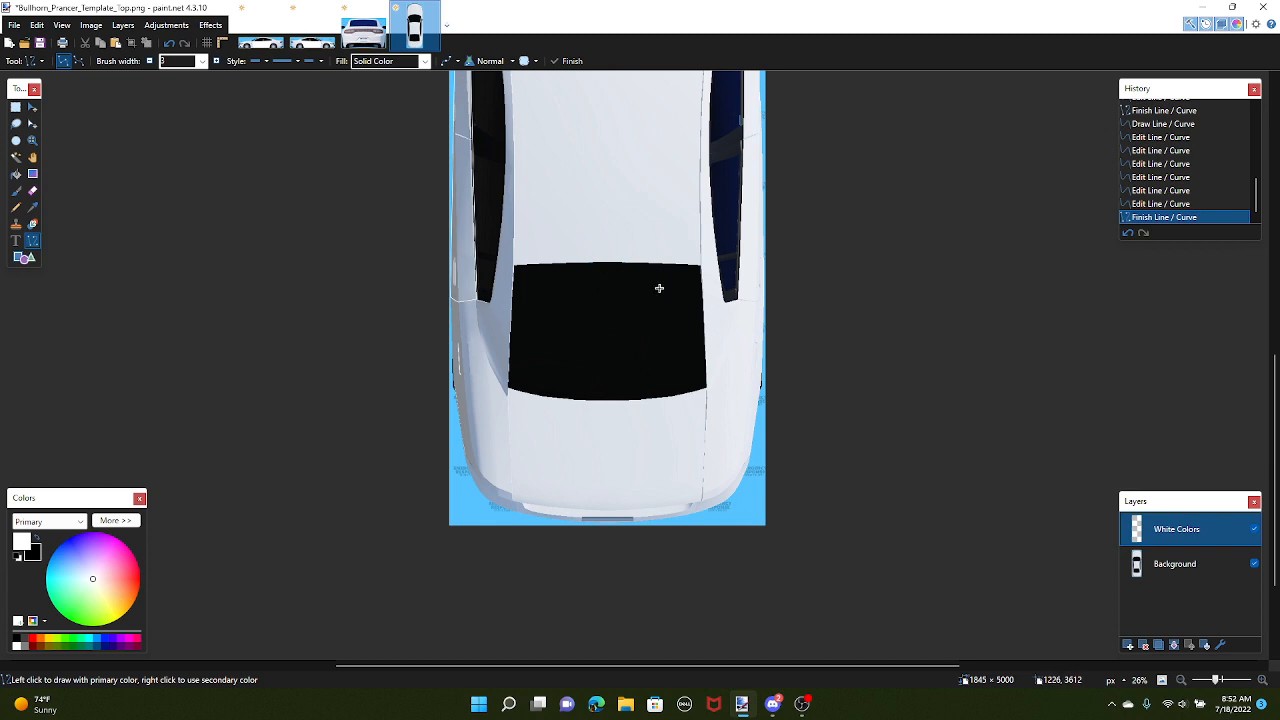
scroll(659, 288, "down", 2)
scroll(568, 269, "up", 3)
left_click_drag(590, 286, 660, 488)
left_click_drag(631, 307, 613, 371)
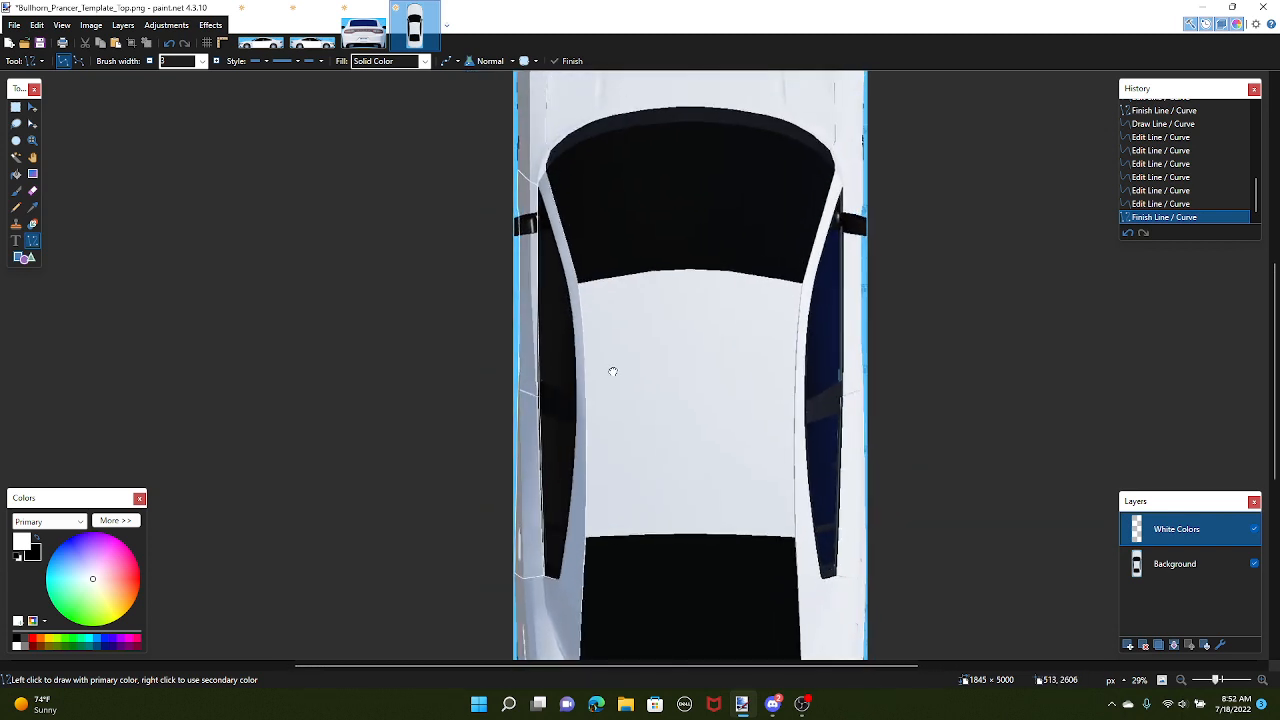
scroll(560, 281, "up", 4)
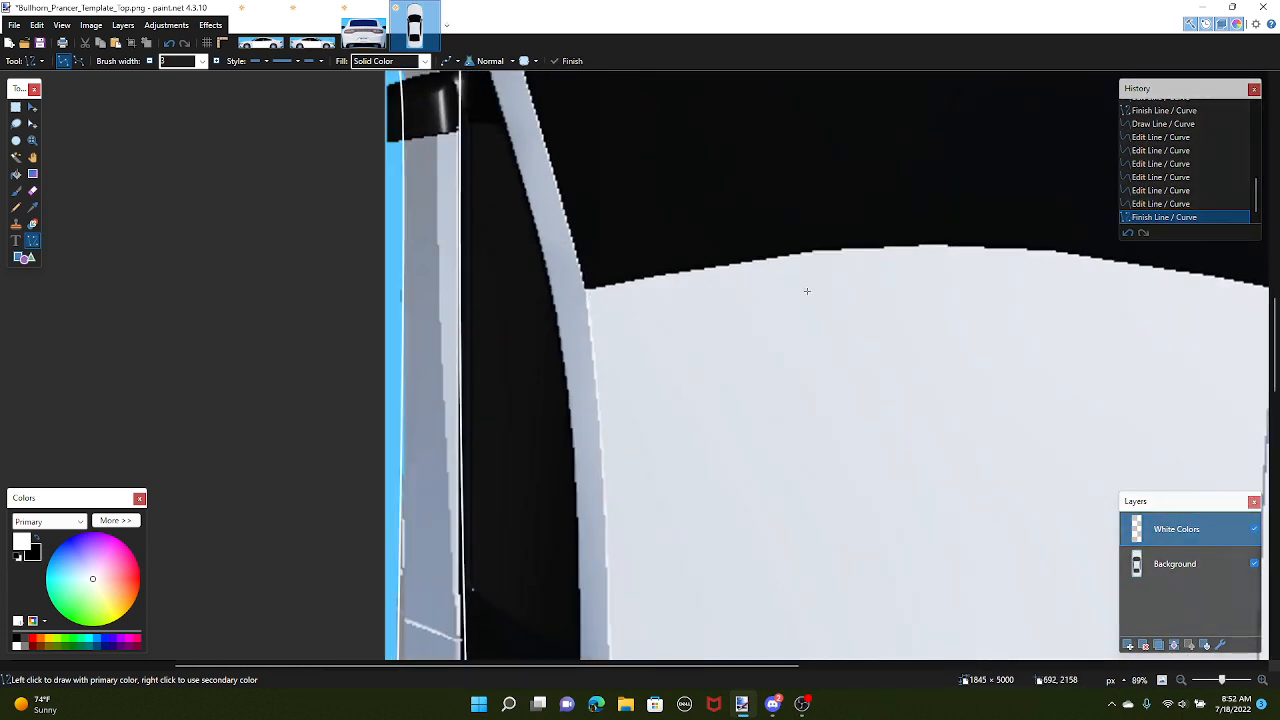
scroll(820, 295, "up", 5)
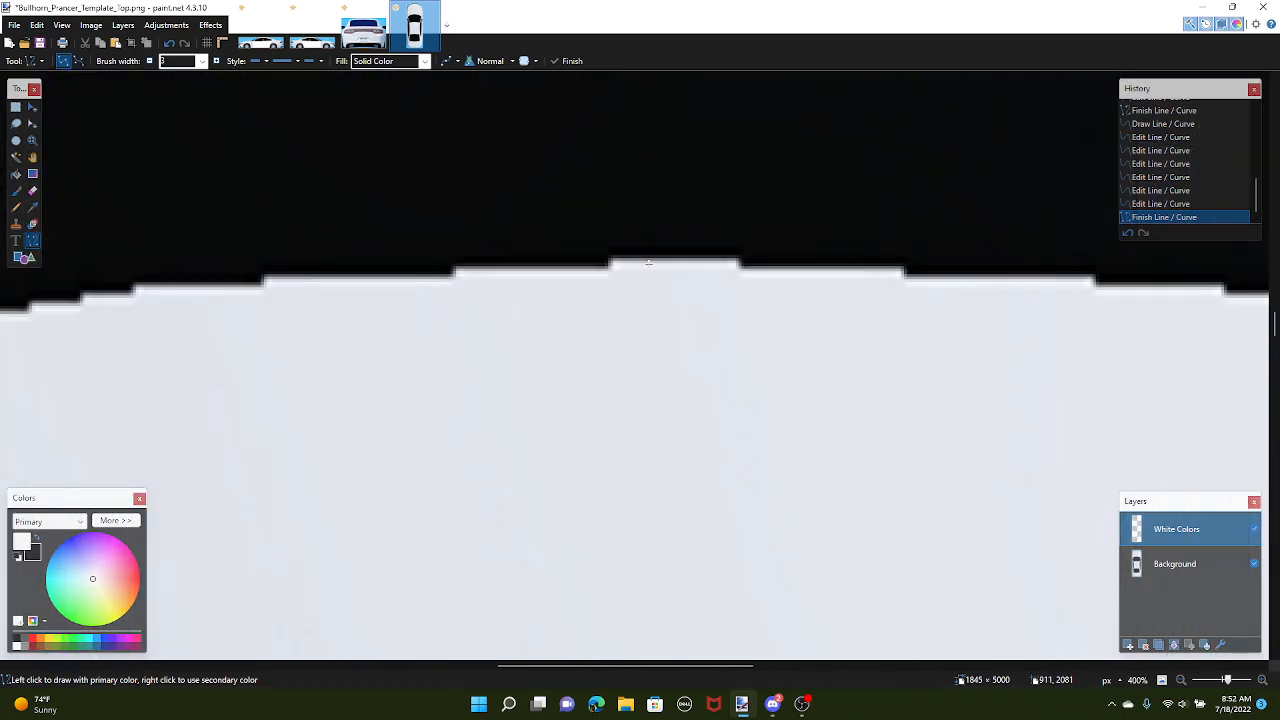
scroll(648, 263, "up", 1)
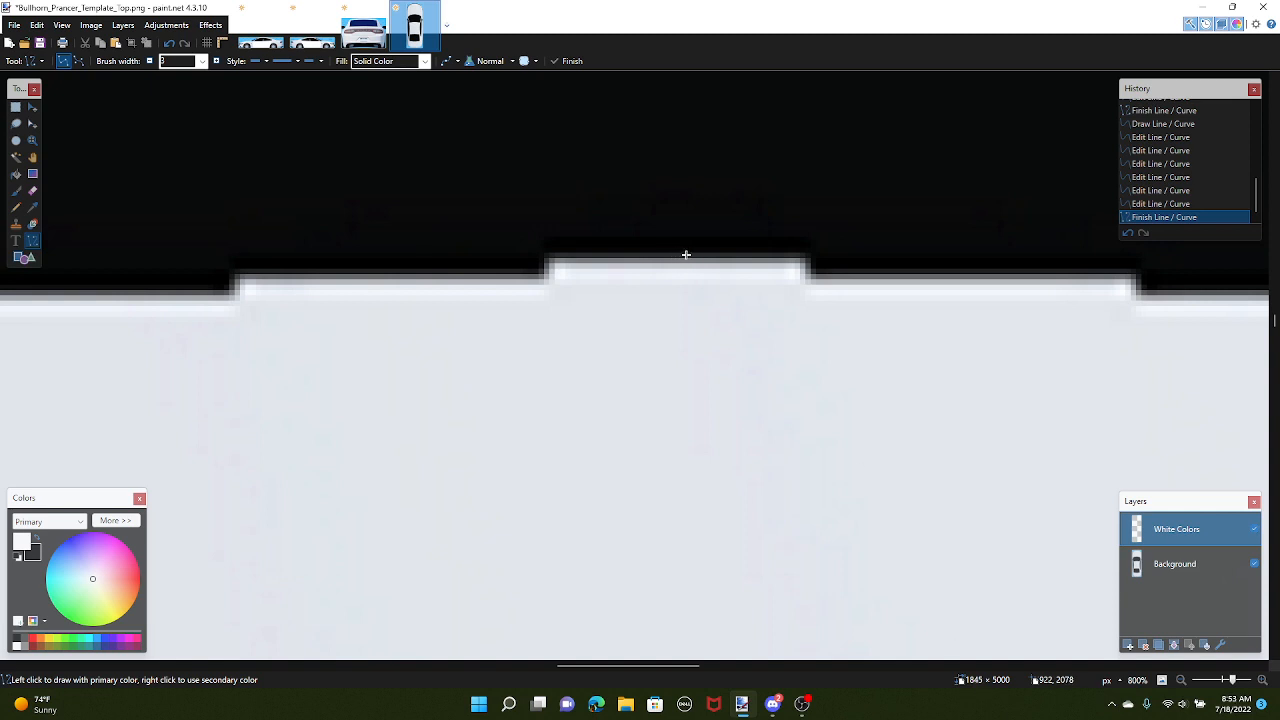
mouse_move(686, 254)
left_mouse_down()
mouse_move(486, 214)
mouse_move(463, 223)
left_mouse_up()
key("ctrl+z")
scroll(671, 240, "up", 2)
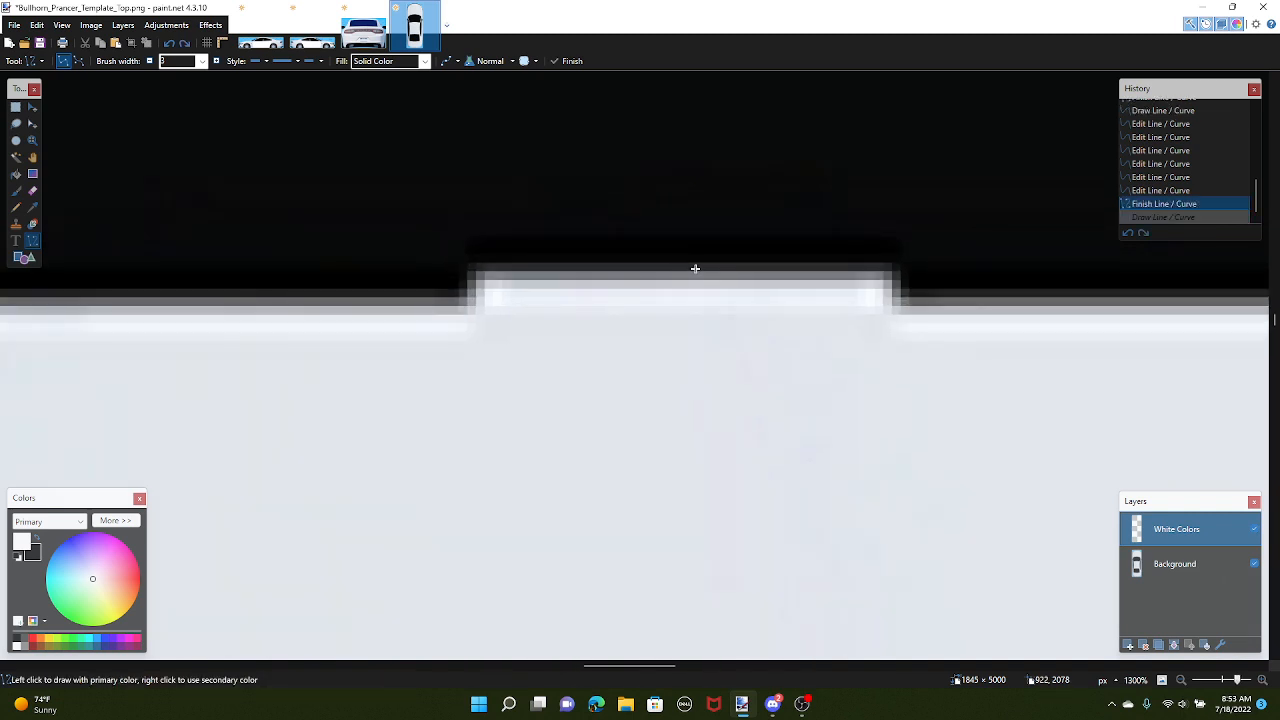
left_click_drag(695, 268, 488, 266)
scroll(516, 272, "down", 8)
scroll(516, 271, "up", 7)
scroll(488, 268, "down", 6)
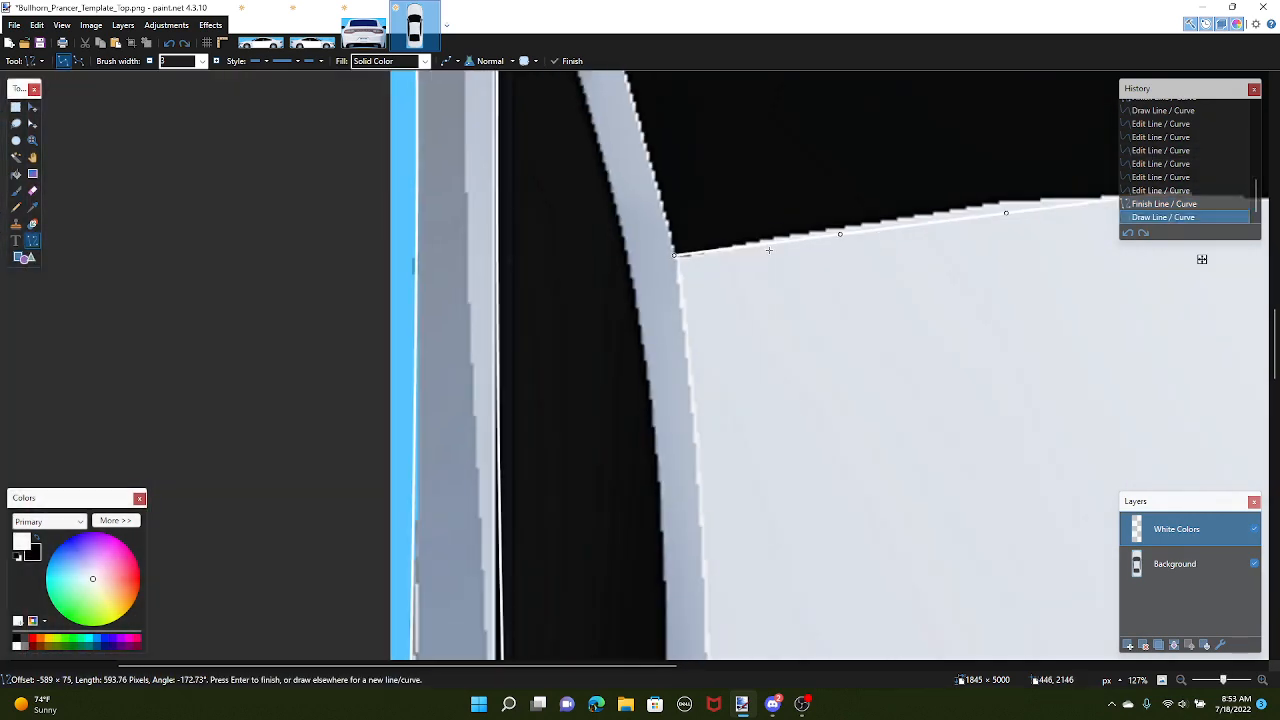
Bend the front roof line at both control points to match the curved windshield edge and finish it
left_click_drag(765, 271, 758, 258)
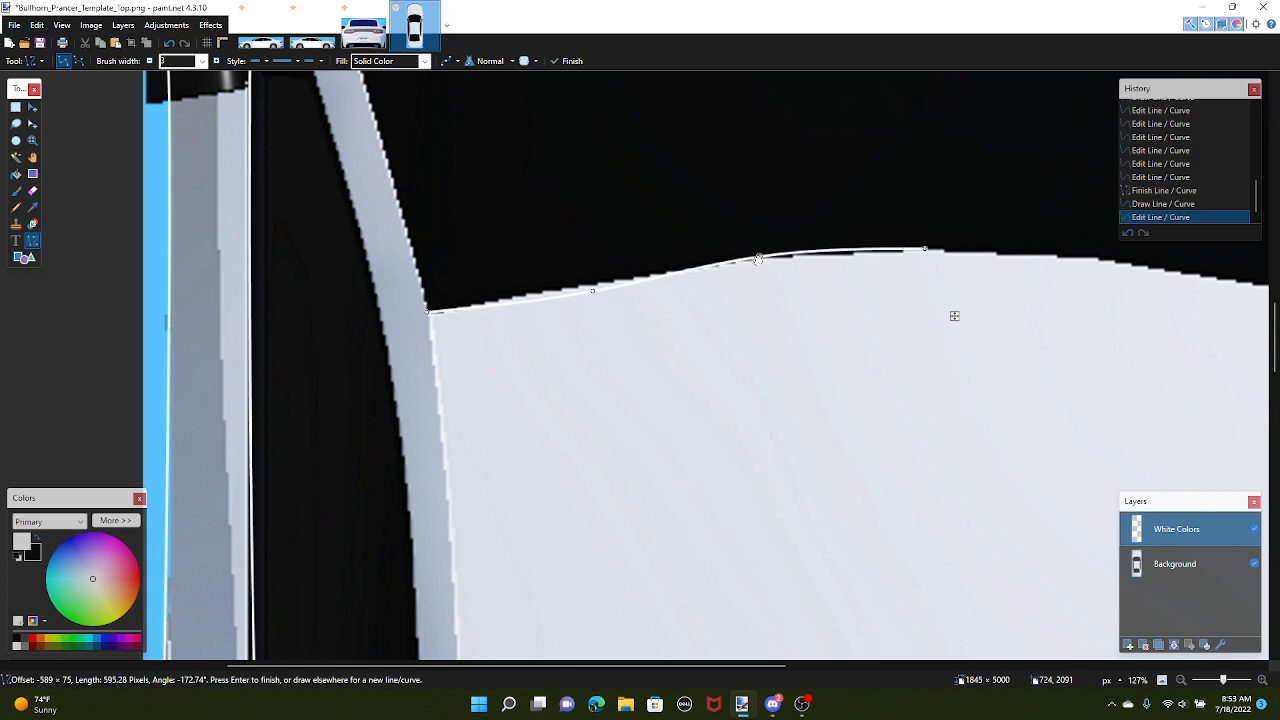
left_click_drag(595, 293, 585, 281)
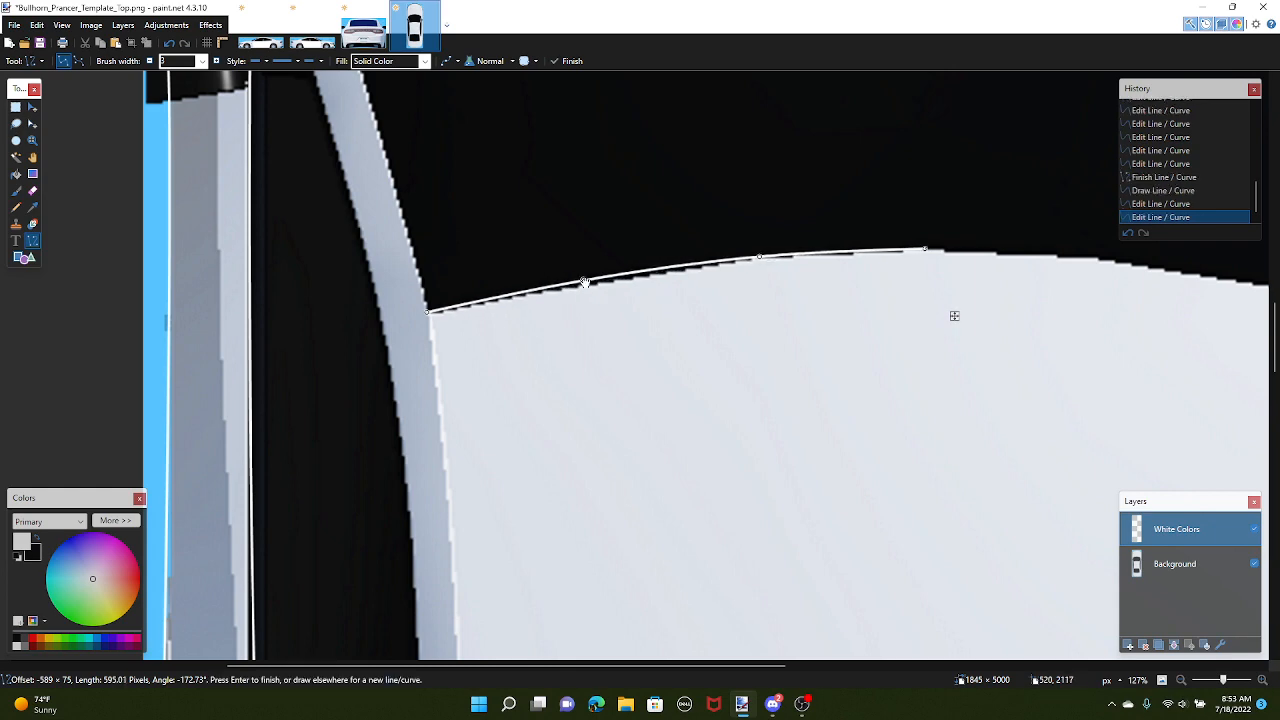
scroll(431, 345, "up", 2)
scroll(800, 220, "down", 3)
left_click_drag(901, 212, 887, 208)
scroll(555, 265, "up", 7)
key("Return")
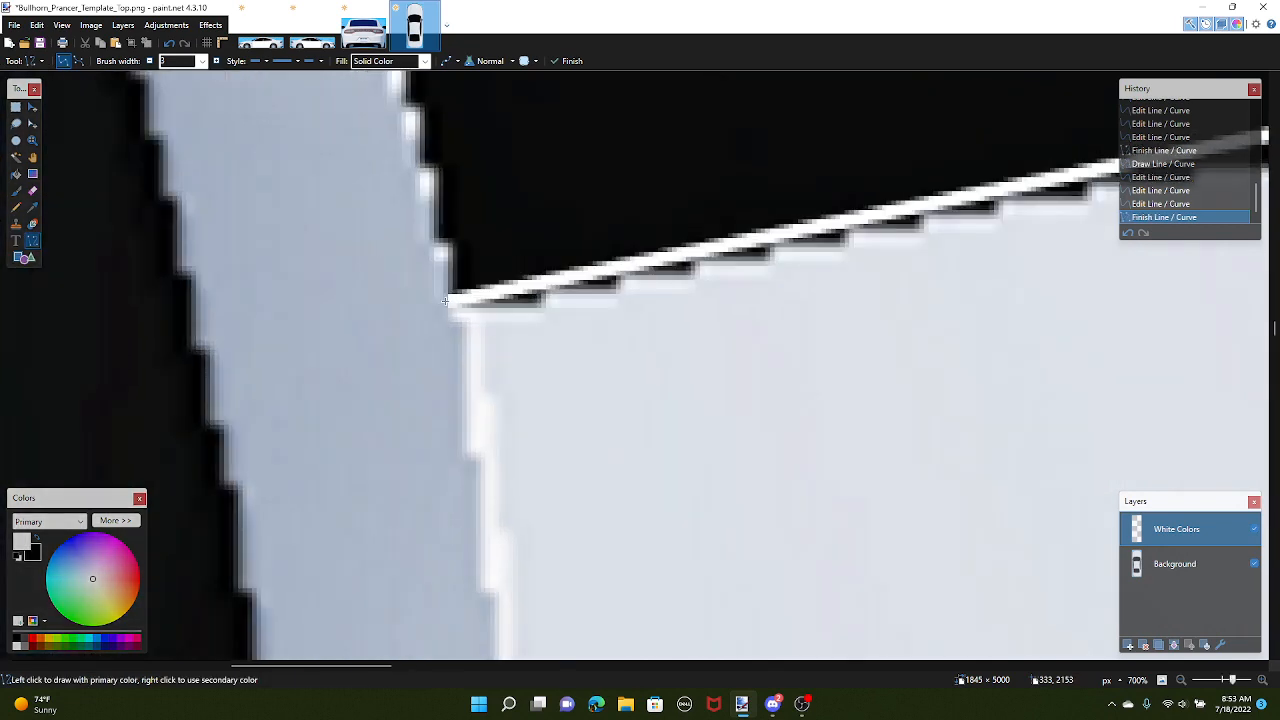
Draw a white line about 1329 pixels long down the roof's left edge, from the front corner to the rear window corner
mouse_move(446, 312)
left_mouse_down()
mouse_move(486, 415)
mouse_move(475, 357)
mouse_move(530, 406)
mouse_move(480, 480)
left_mouse_up()
scroll(486, 415, "down", 10)
scroll(478, 375, "down", 9)
scroll(506, 449, "up", 8)
scroll(478, 443, "down", 5)
scroll(481, 487, "down", 5)
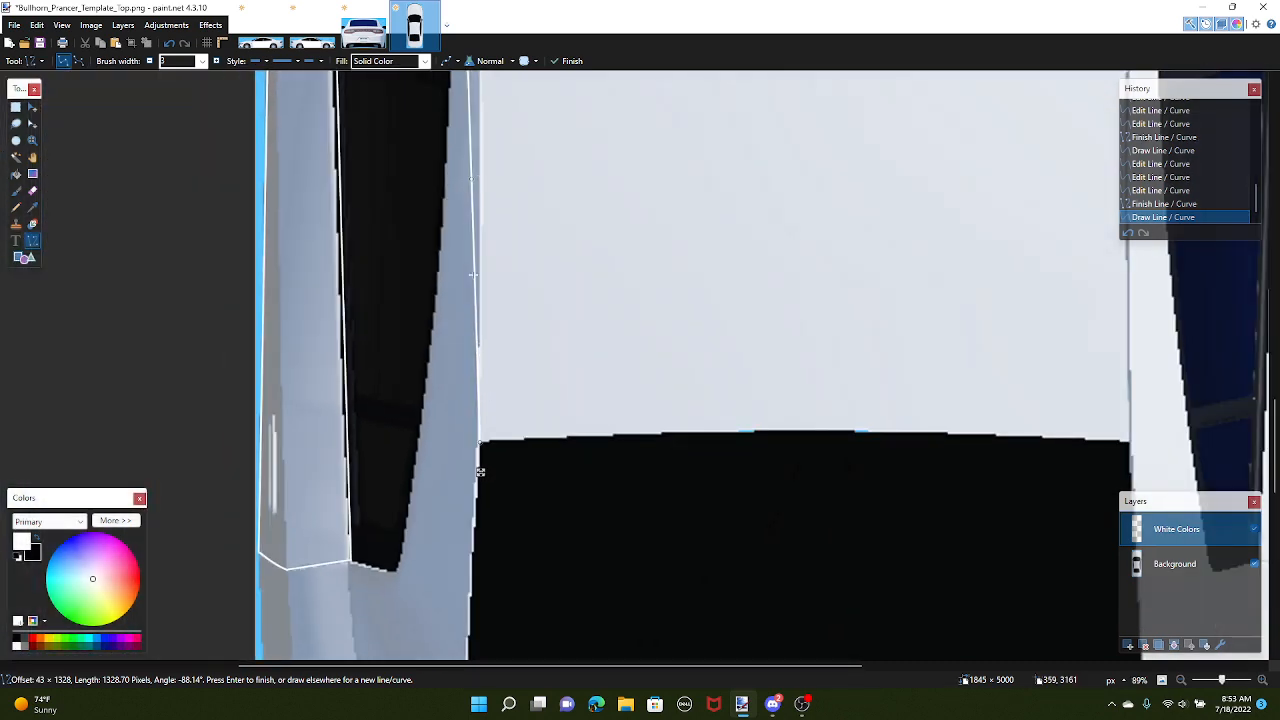
Bend the left roof line at both control points to follow the roof's edge and finish it
left_click_drag(460, 182, 479, 467)
left_click_drag(480, 205, 492, 190)
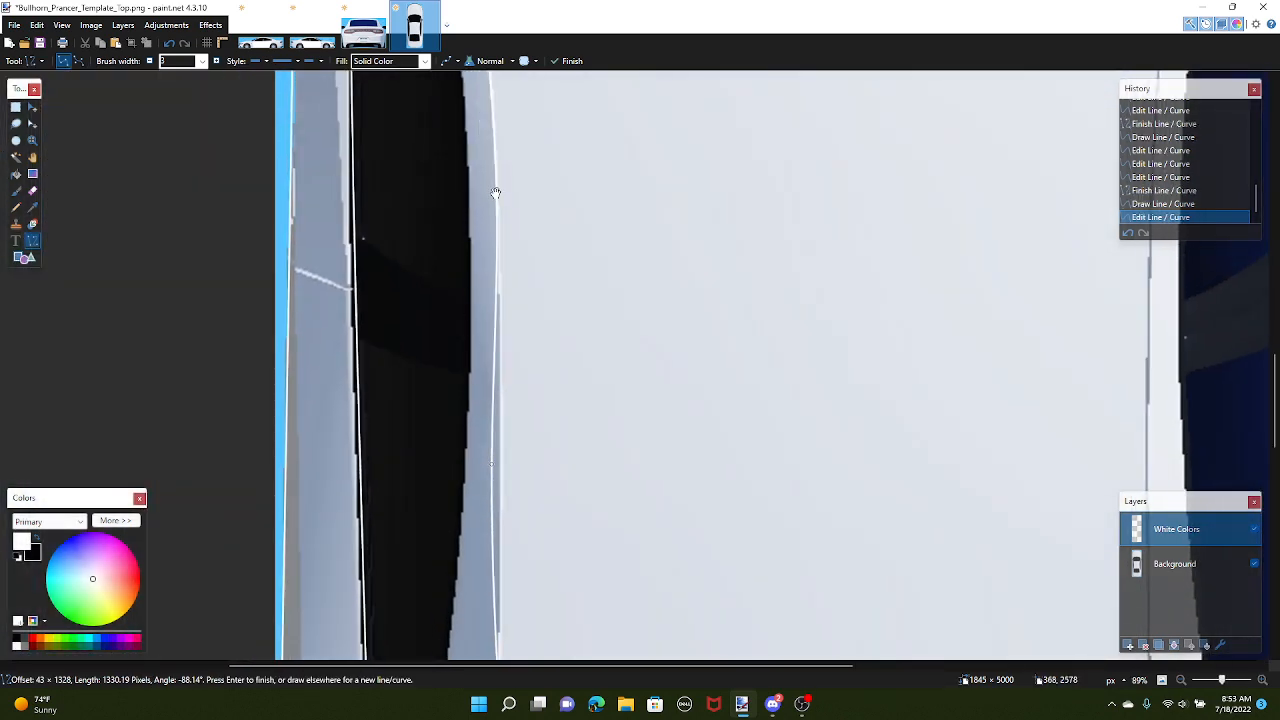
scroll(487, 378, "down", 2)
left_click_drag(488, 396, 497, 397)
mouse_move(531, 641)
left_mouse_down()
mouse_move(529, 150)
mouse_move(649, 190)
mouse_move(537, 156)
mouse_move(566, 178)
mouse_move(608, 172)
mouse_move(596, 172)
left_mouse_up()
scroll(529, 150, "up", 8)
key("Return")
Draw a white line about 546 pixels long along the roof's rear edge, from the left corner to the center of the rear window
scroll(649, 190, "down", 6)
scroll(649, 189, "right", 8)
scroll(534, 158, "up", 2)
scroll(537, 156, "up", 4)
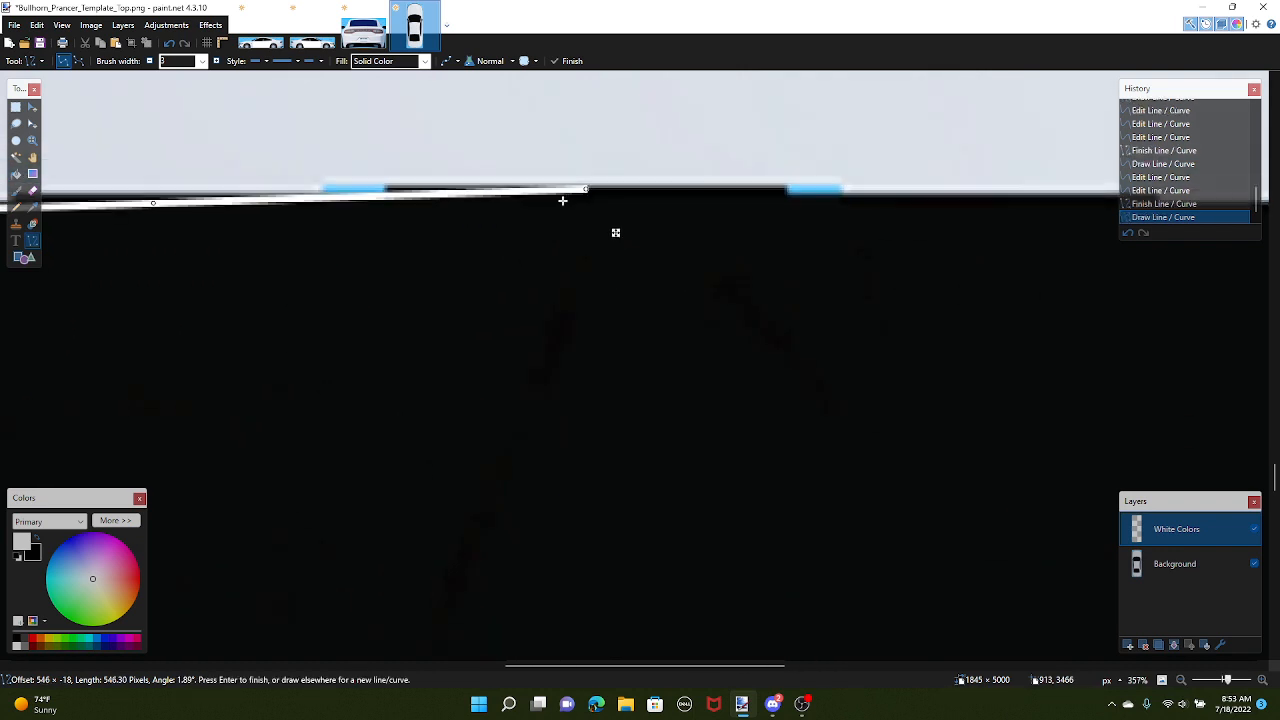
scroll(614, 229, "down", 12)
scroll(372, 230, "up", 3)
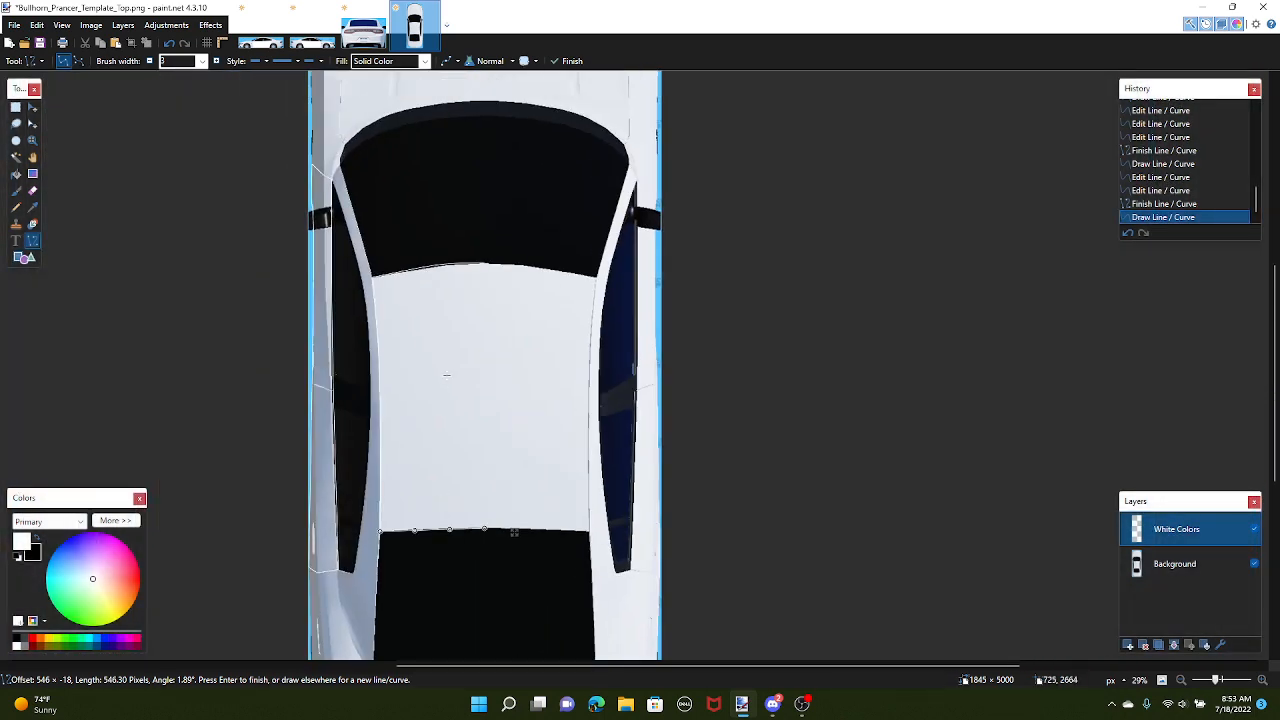
Finish the roof's rear line and copy the whole White Colors outline onto a new layer
scroll(453, 366, "down", 2)
key("m")
scroll(556, 430, "down", 3)
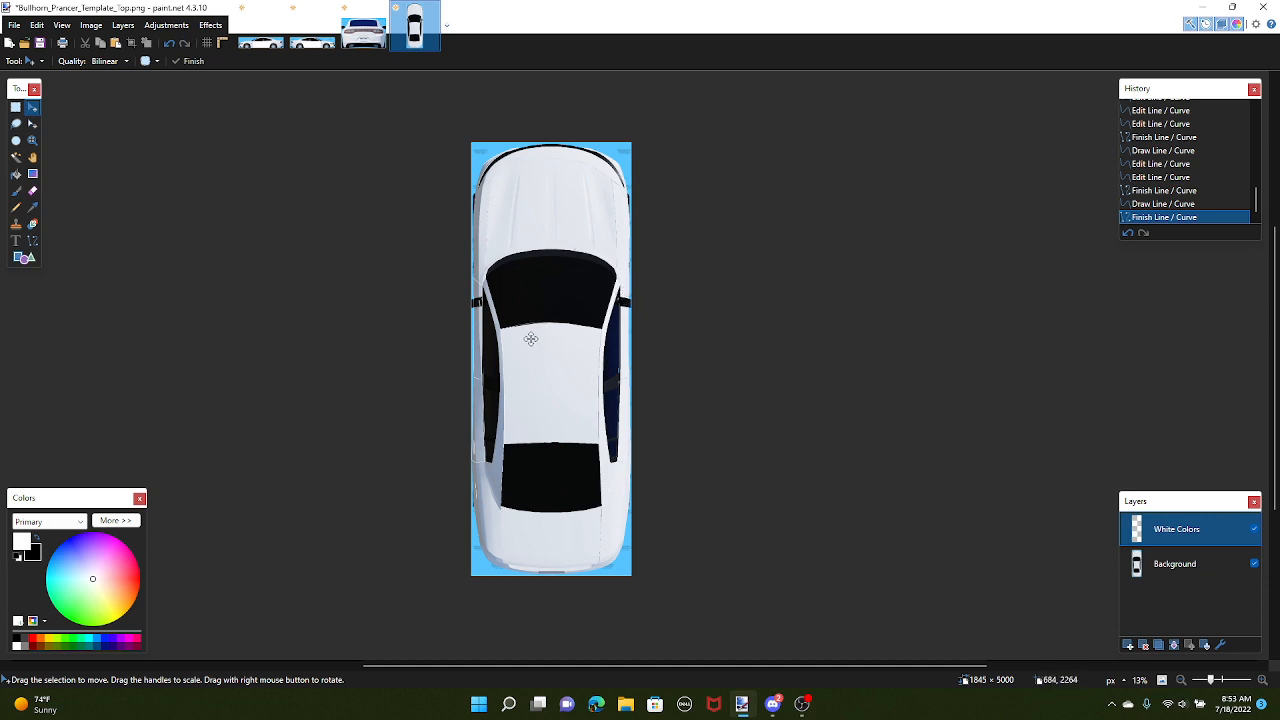
key("ctrl+a")
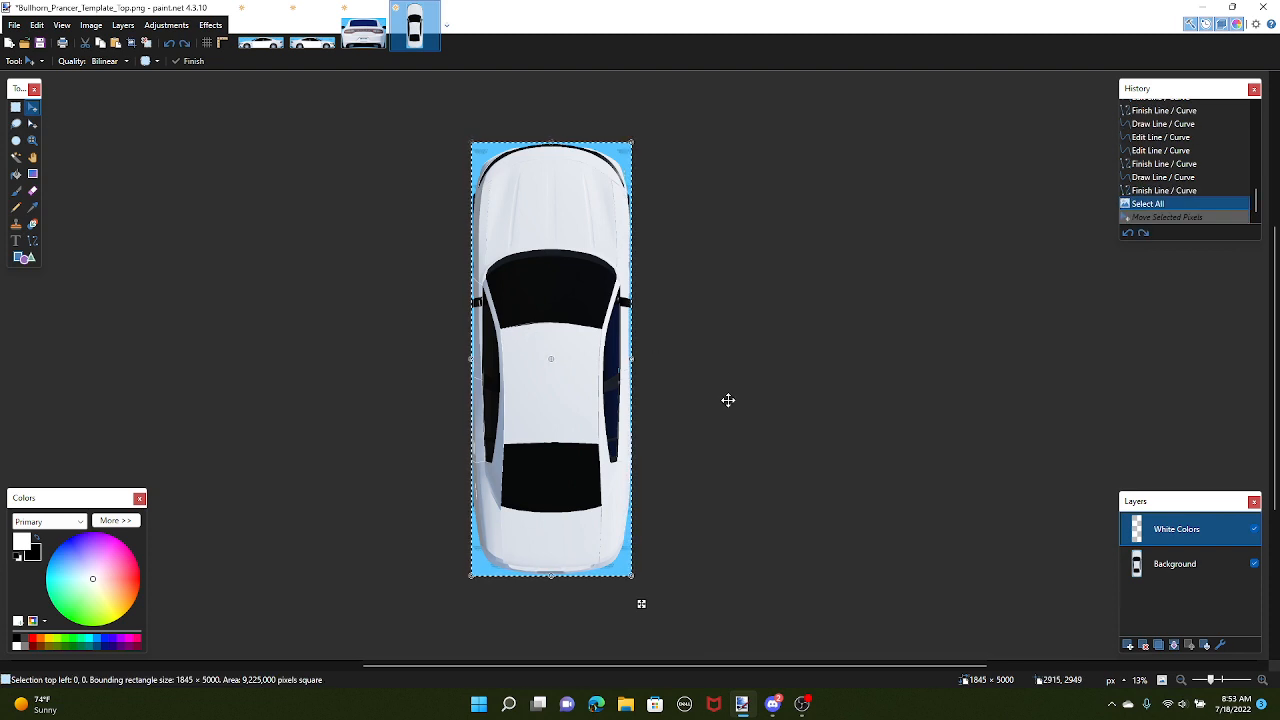
left_click(1127, 646)
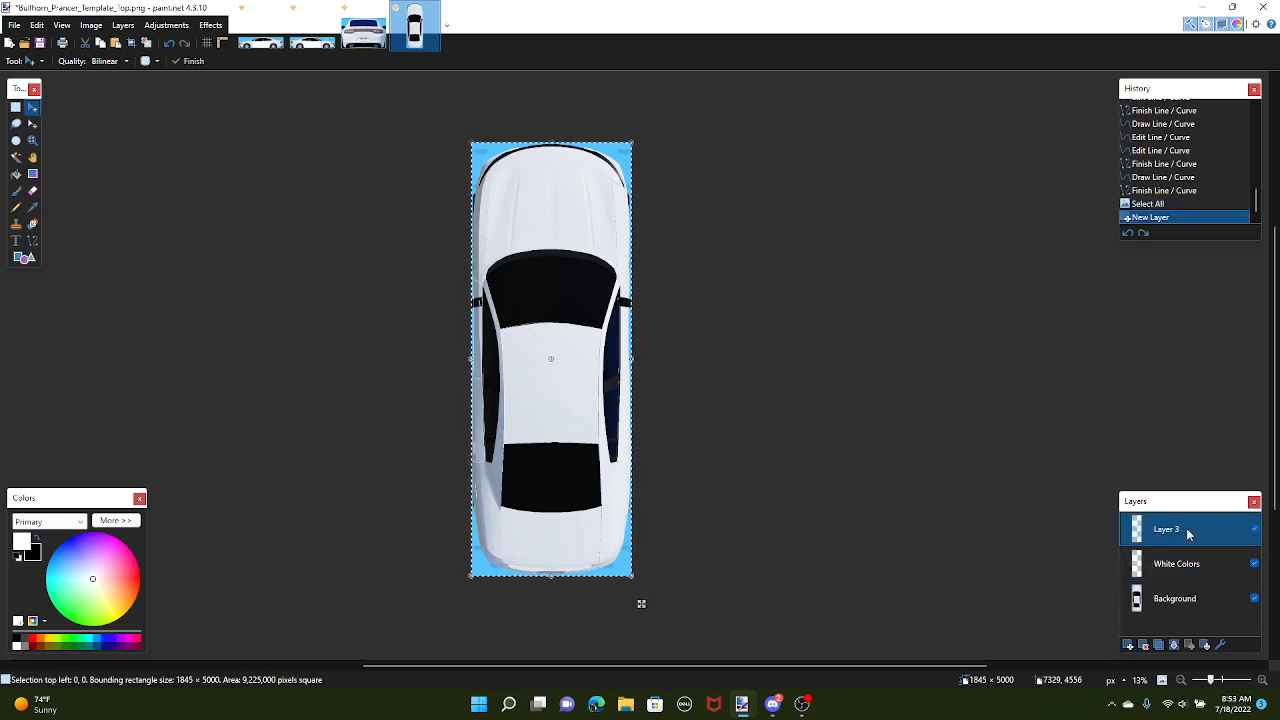
key("ctrl+v")
Flip the pasted outline layer horizontally to mirror the lines onto the car's other side, and merge it down into White Colors
scroll(571, 306, "up", 4)
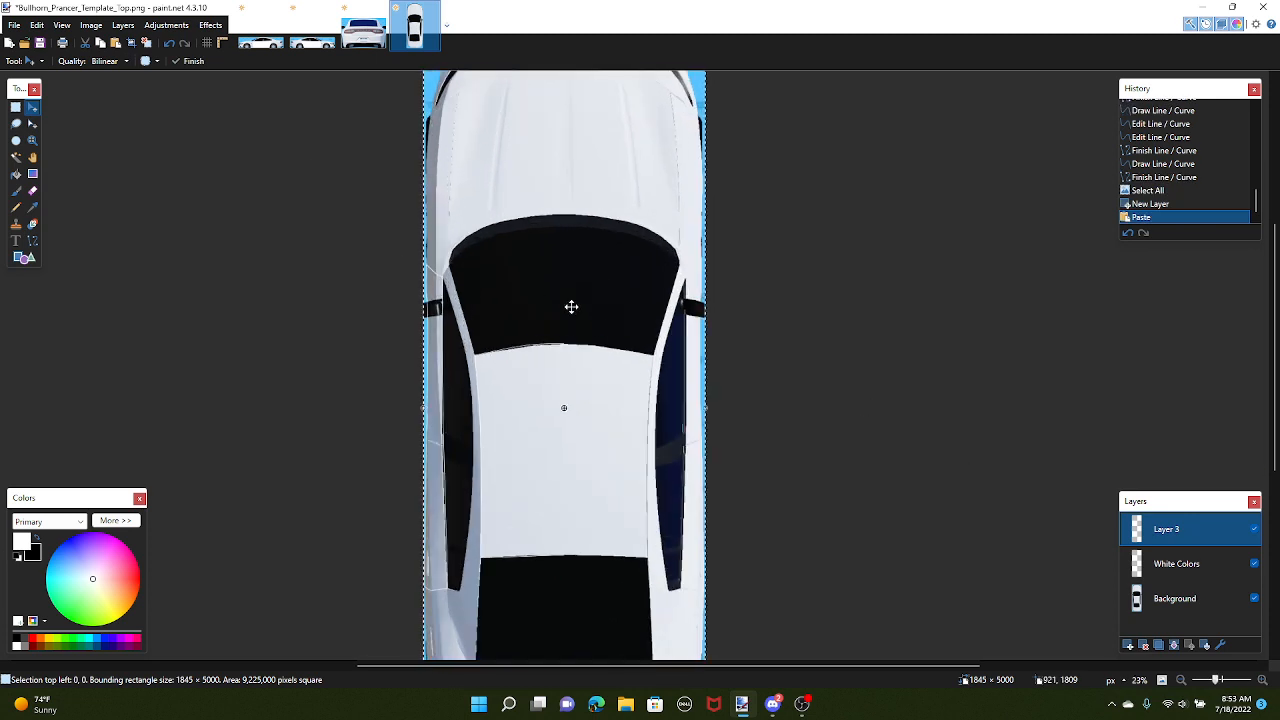
left_click(123, 24)
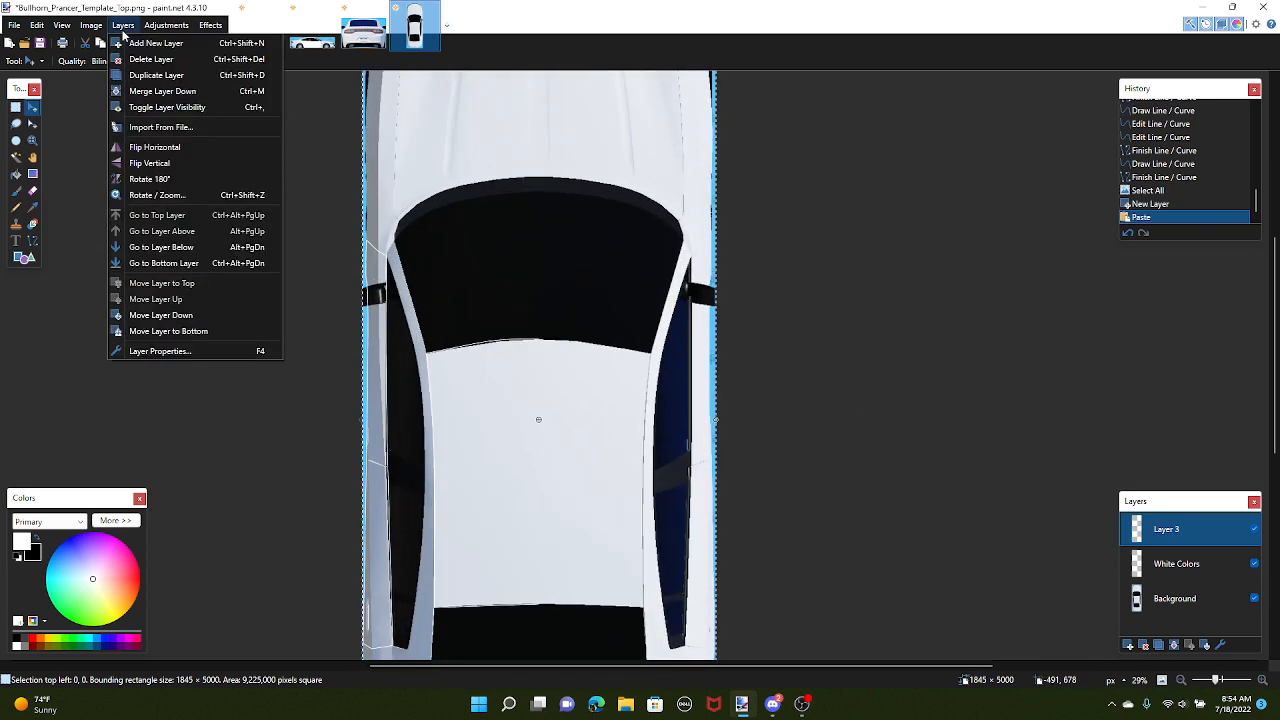
left_click(141, 149)
scroll(677, 290, "up", 3)
scroll(681, 385, "up", 3)
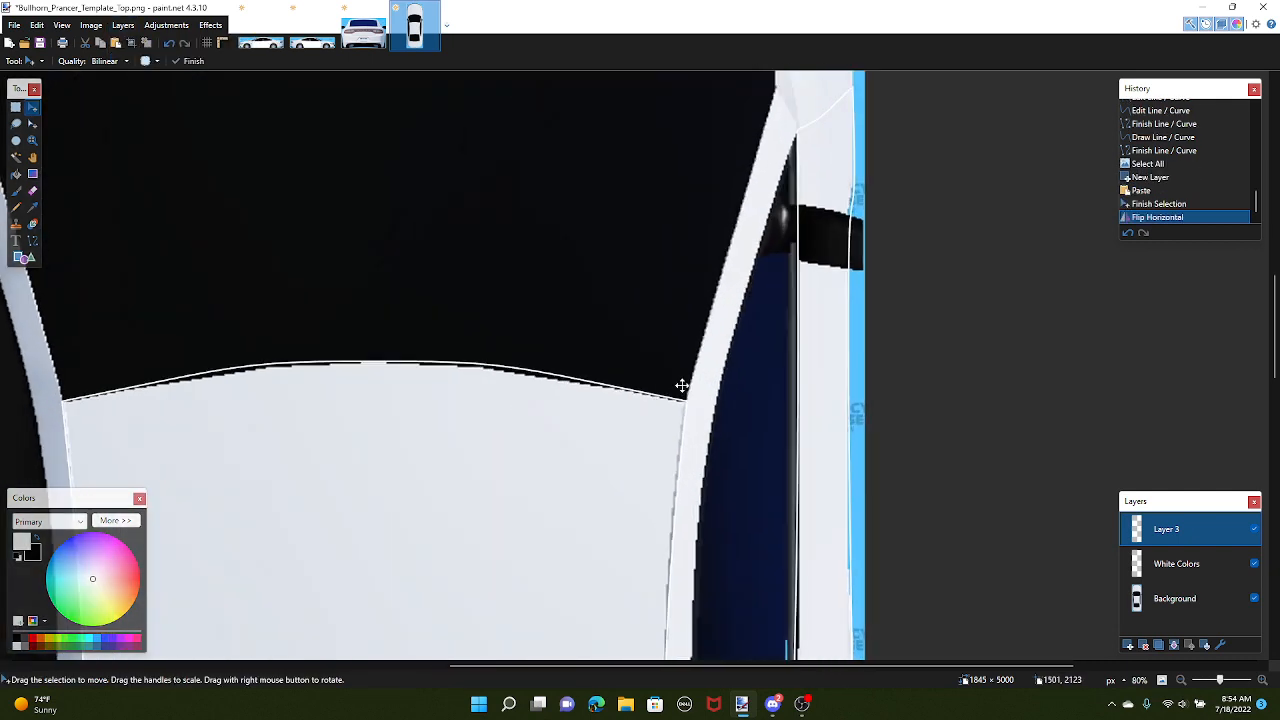
scroll(567, 381, "down", 3)
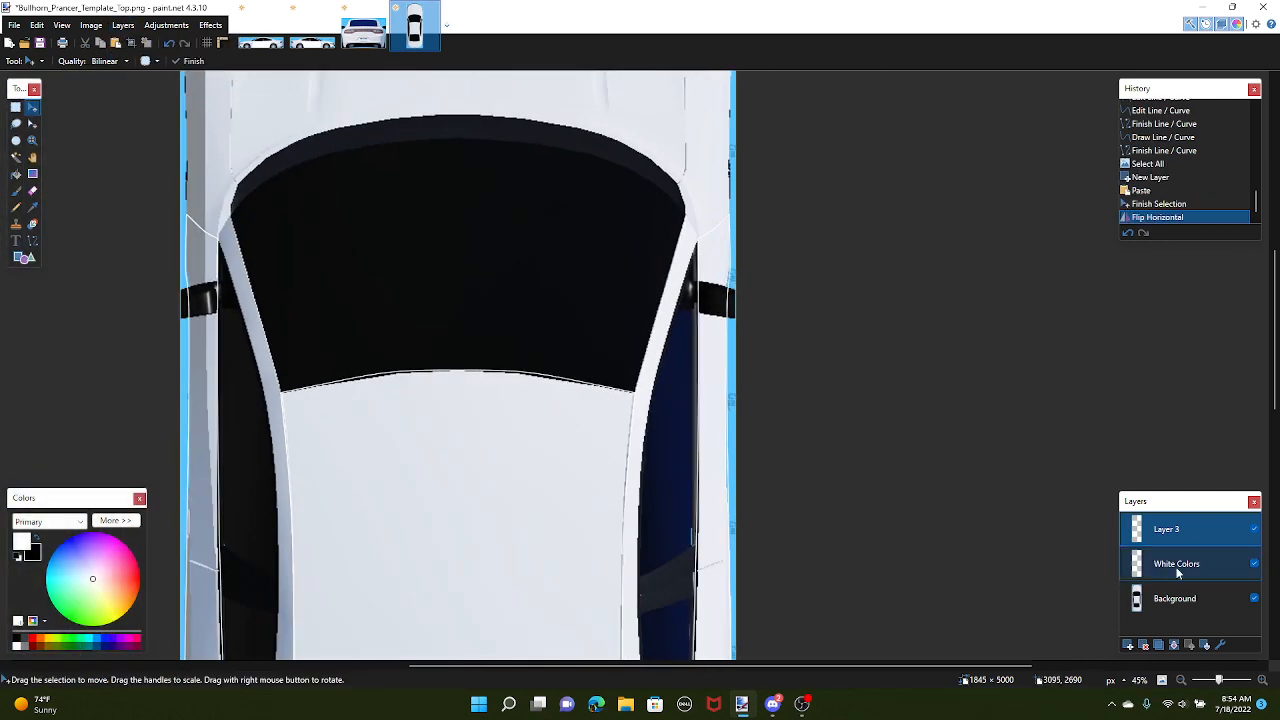
left_click(1175, 645)
left_click_drag(608, 423, 599, 185)
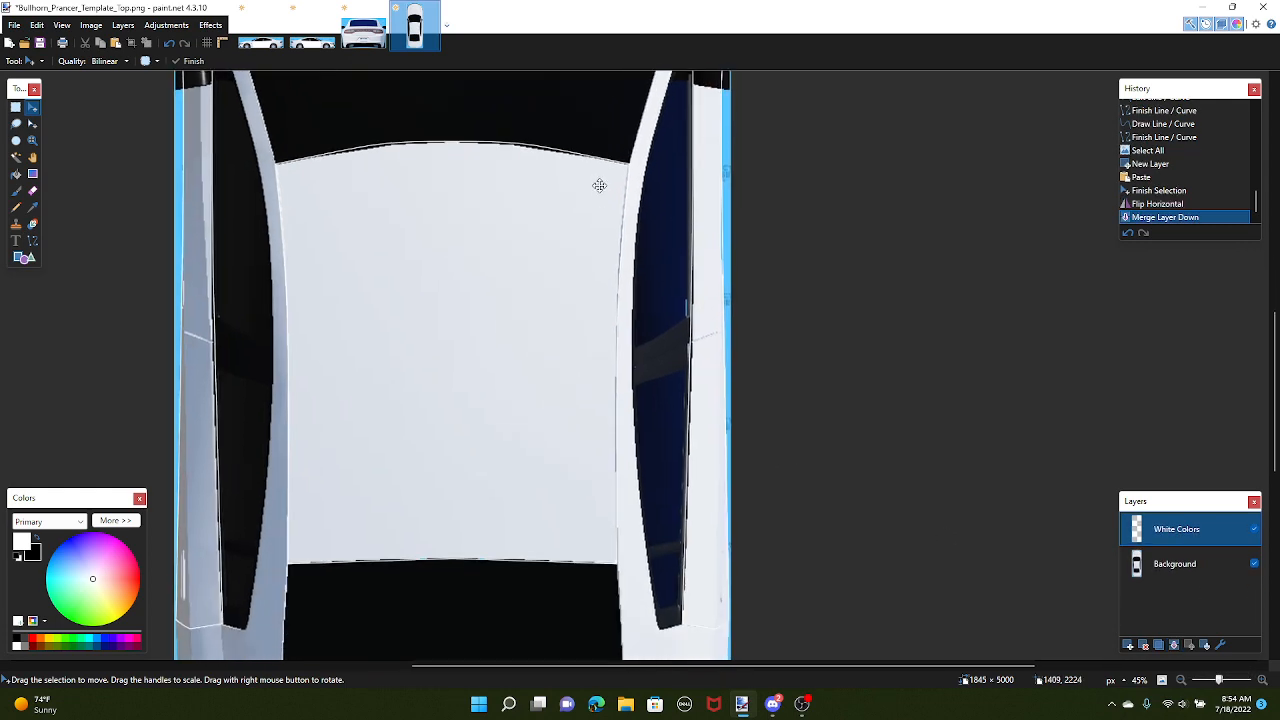
Fill the outlined roof panel with solid white using the Paint Bucket, including any unfilled remnants
left_click(16, 174)
scroll(429, 354, "down", 1)
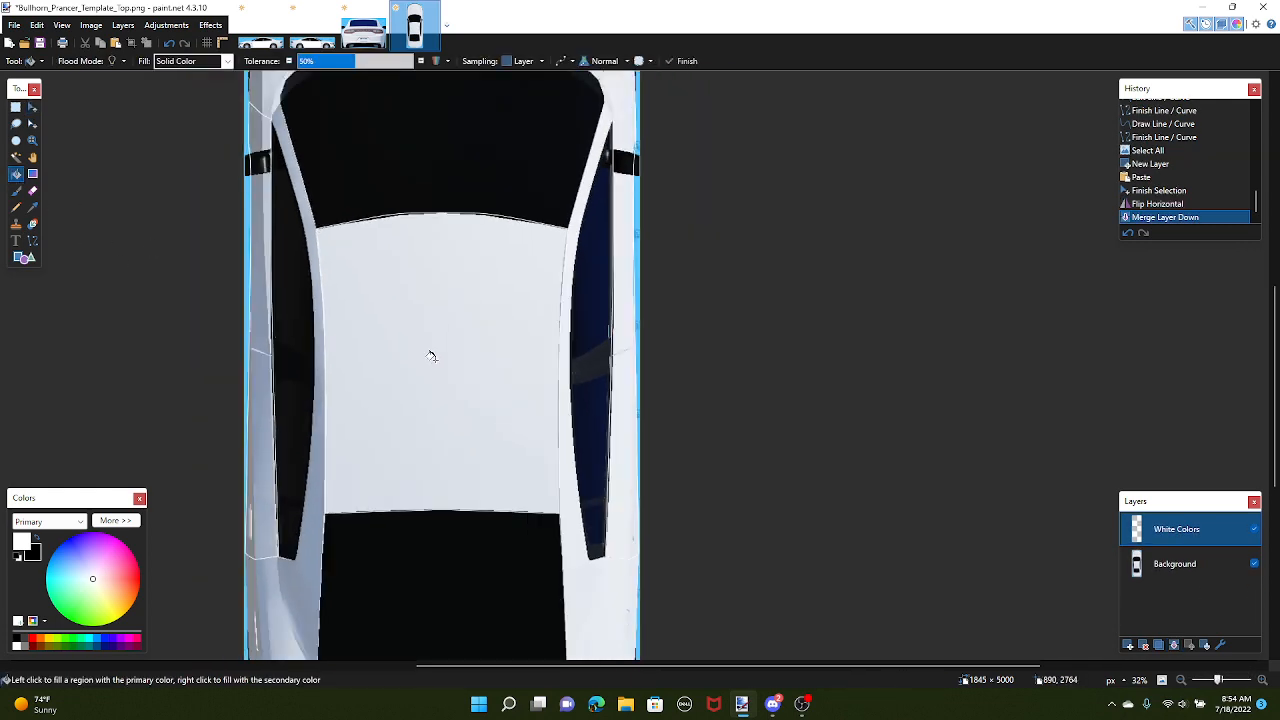
left_click(432, 357)
scroll(490, 348, "left", 2)
left_click(514, 284)
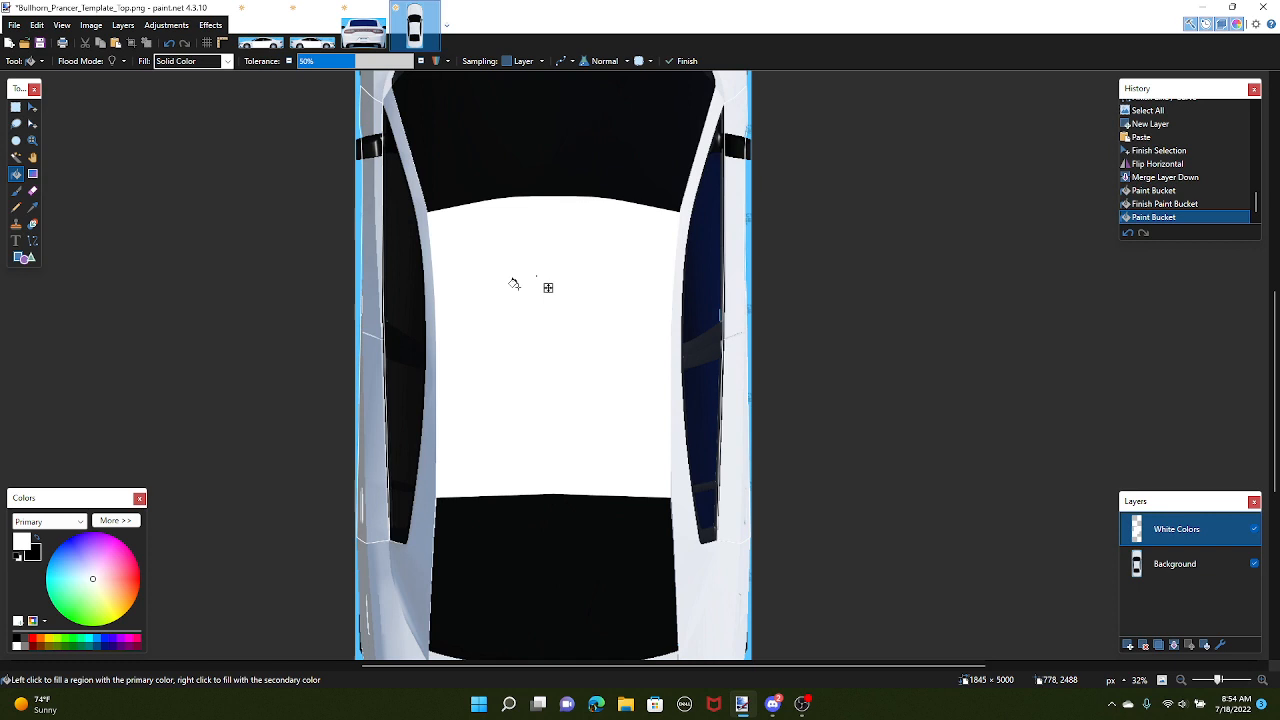
Fill the outlined door strips on both sides of the top-view car with white and finish the fill
left_click(374, 263)
left_click(724, 359)
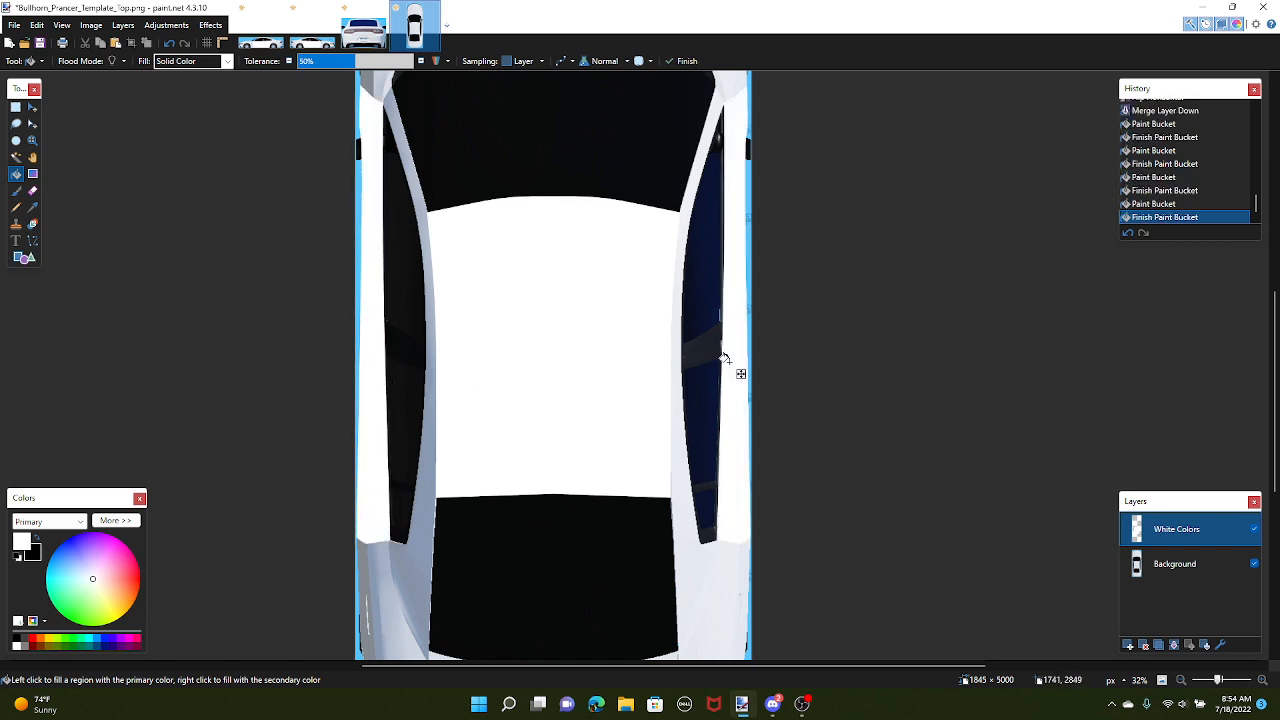
left_click(724, 359)
scroll(726, 318, "down", 2)
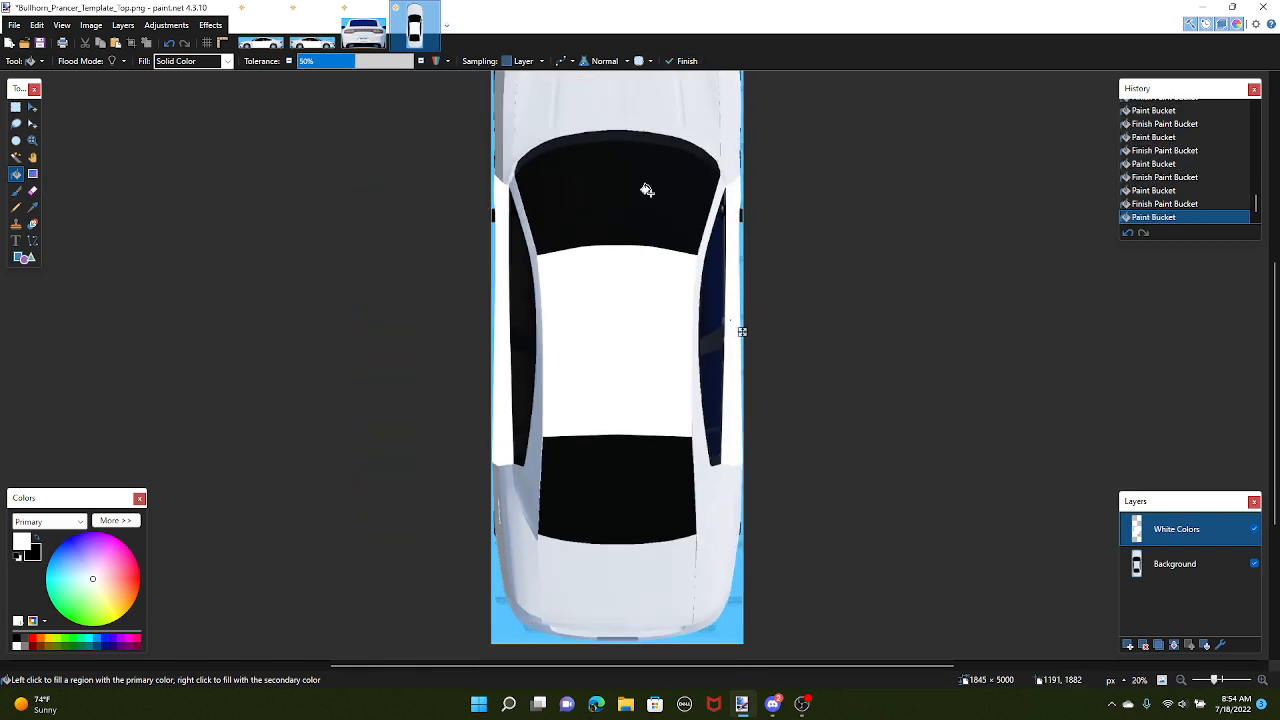
left_click(683, 61)
scroll(607, 454, "down", 2)
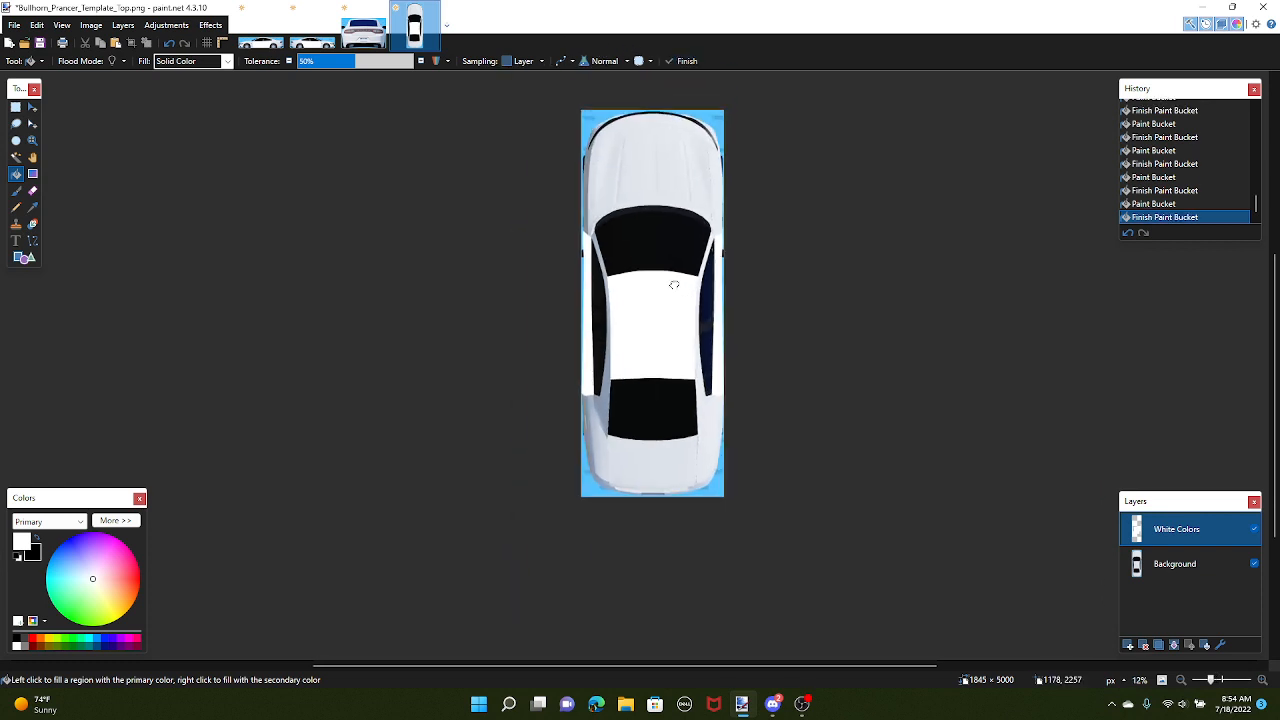
Switch to the left-side template and add a new layer named Texts above White Colors
key("ctrl+Tab")
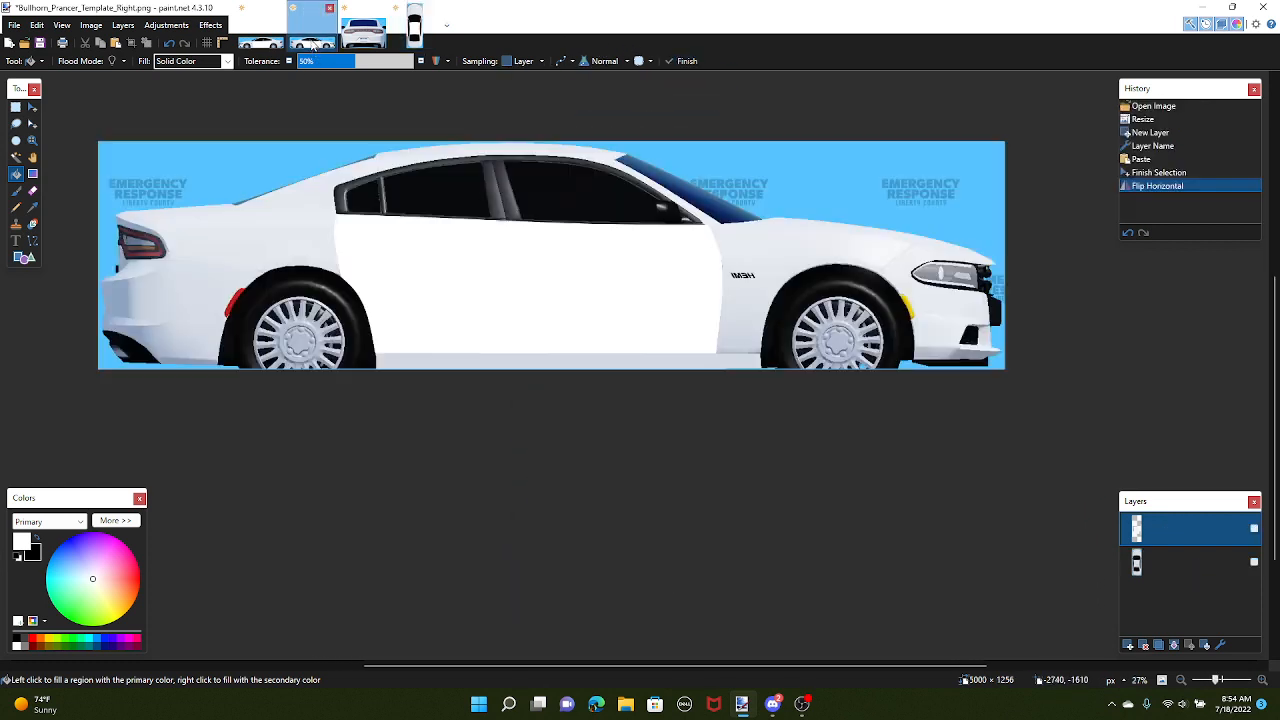
key("ctrl+Tab")
key("ctrl+Tab")
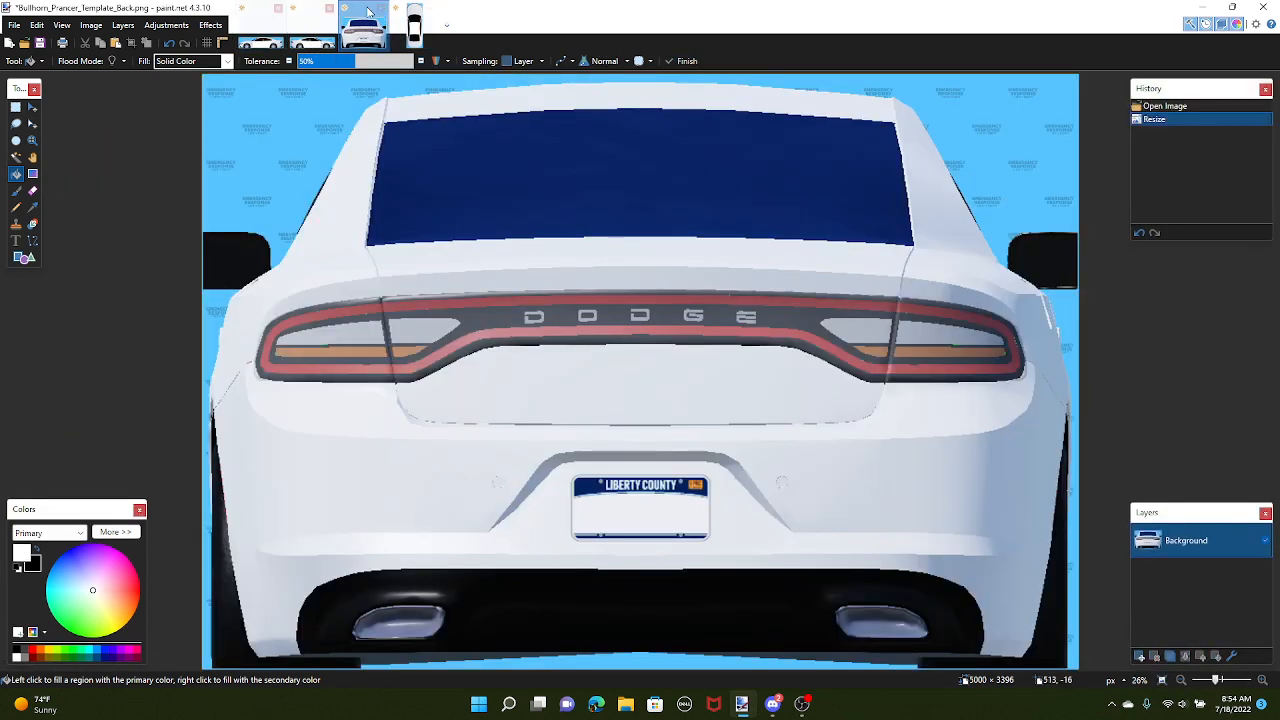
key("ctrl+Tab")
key("ctrl+Tab")
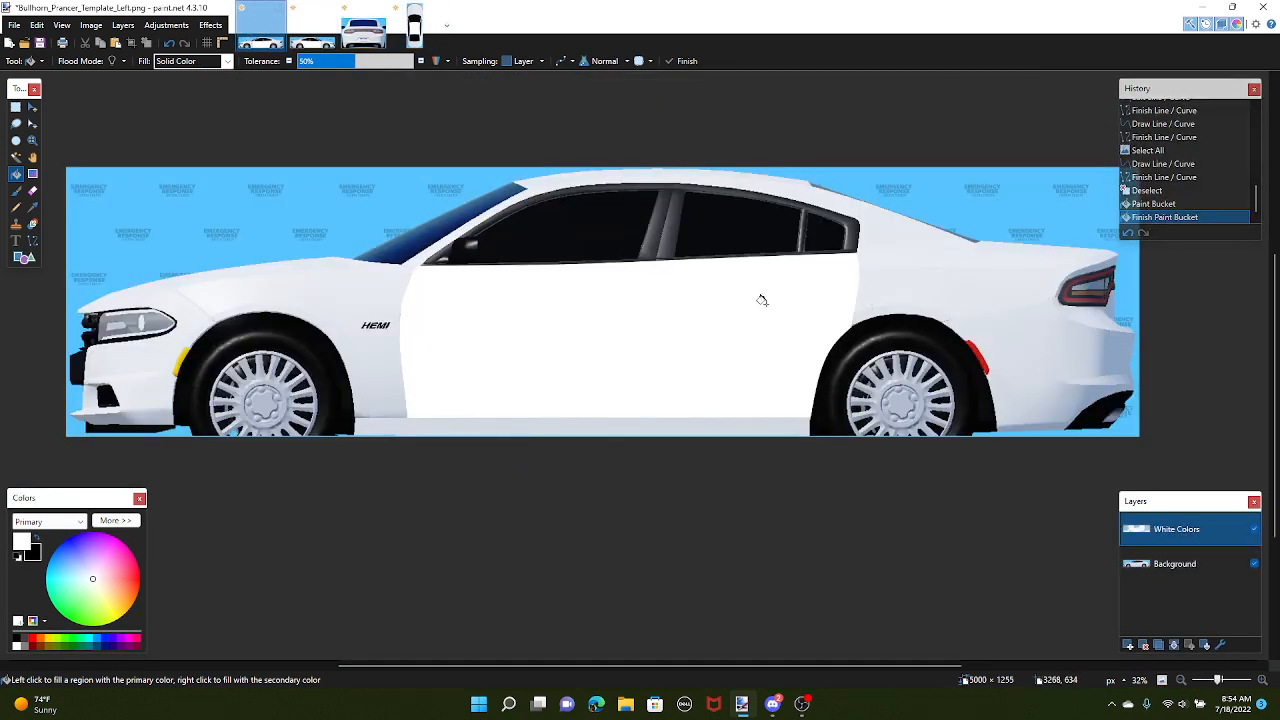
left_click(1128, 645)
left_click(1219, 645)
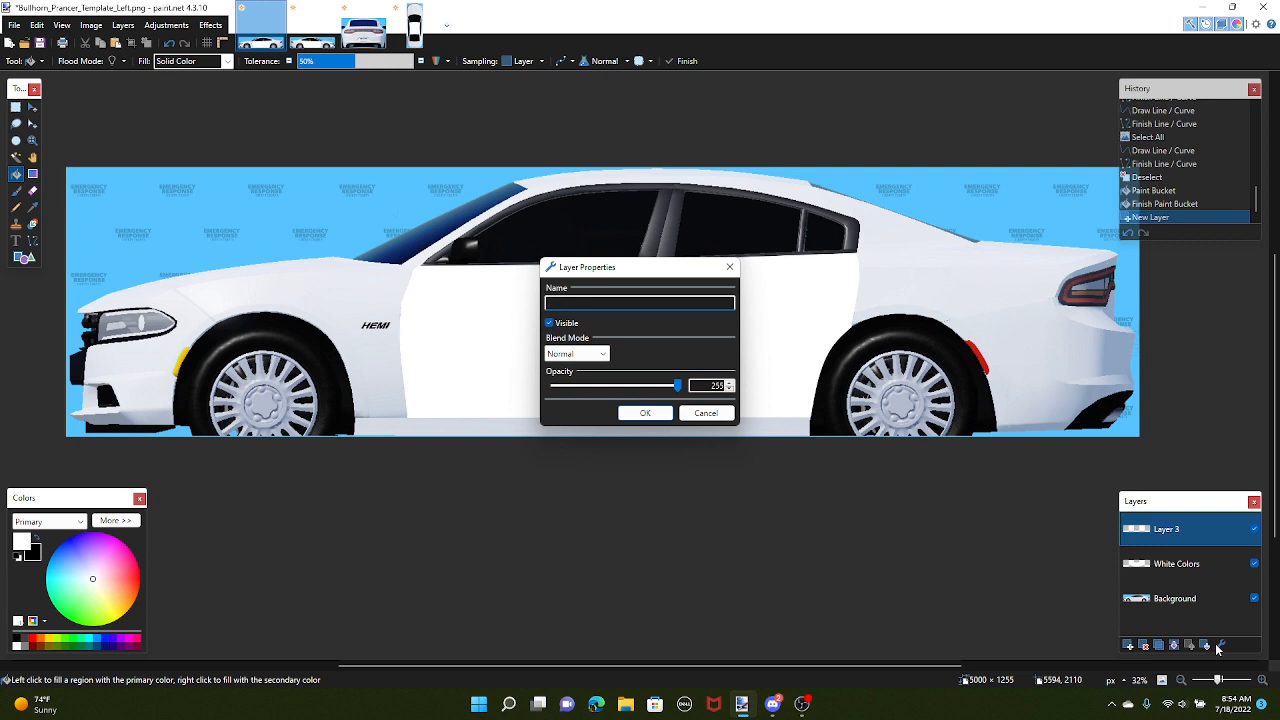
key("Return")
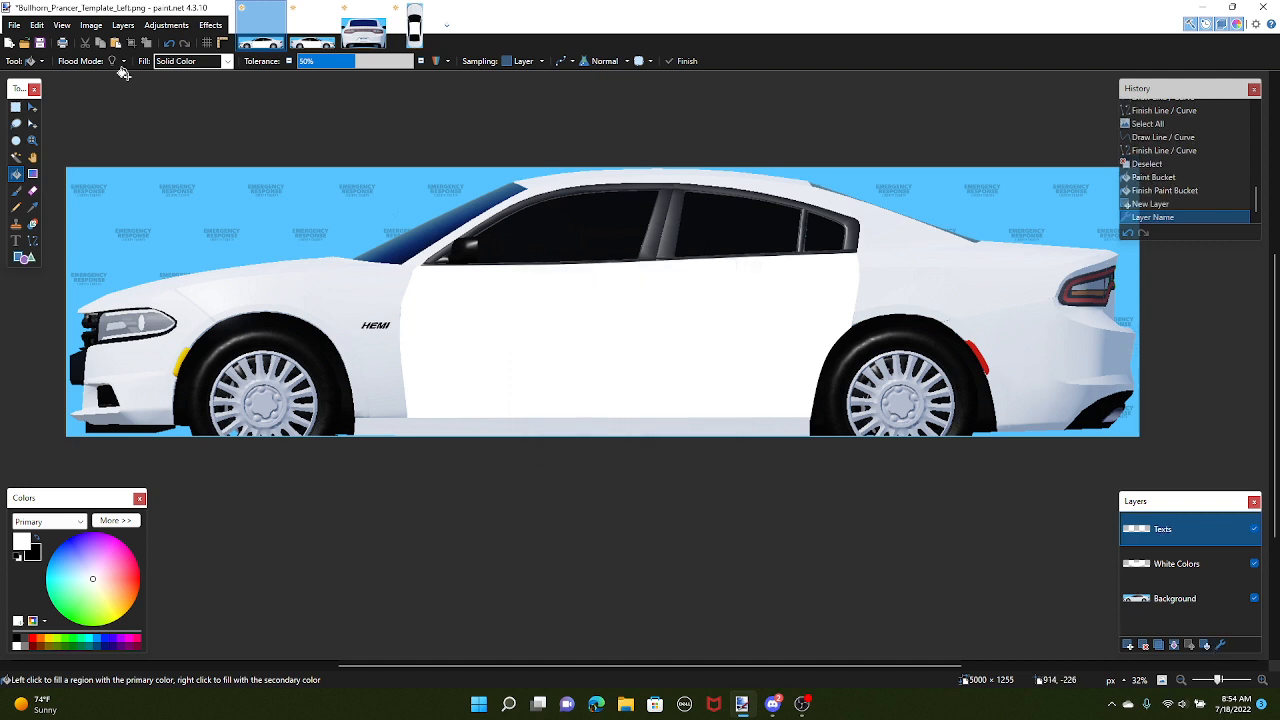
Add a new layer named Texts above White Doors in the right-side template
left_click(313, 30)
left_click(1128, 645)
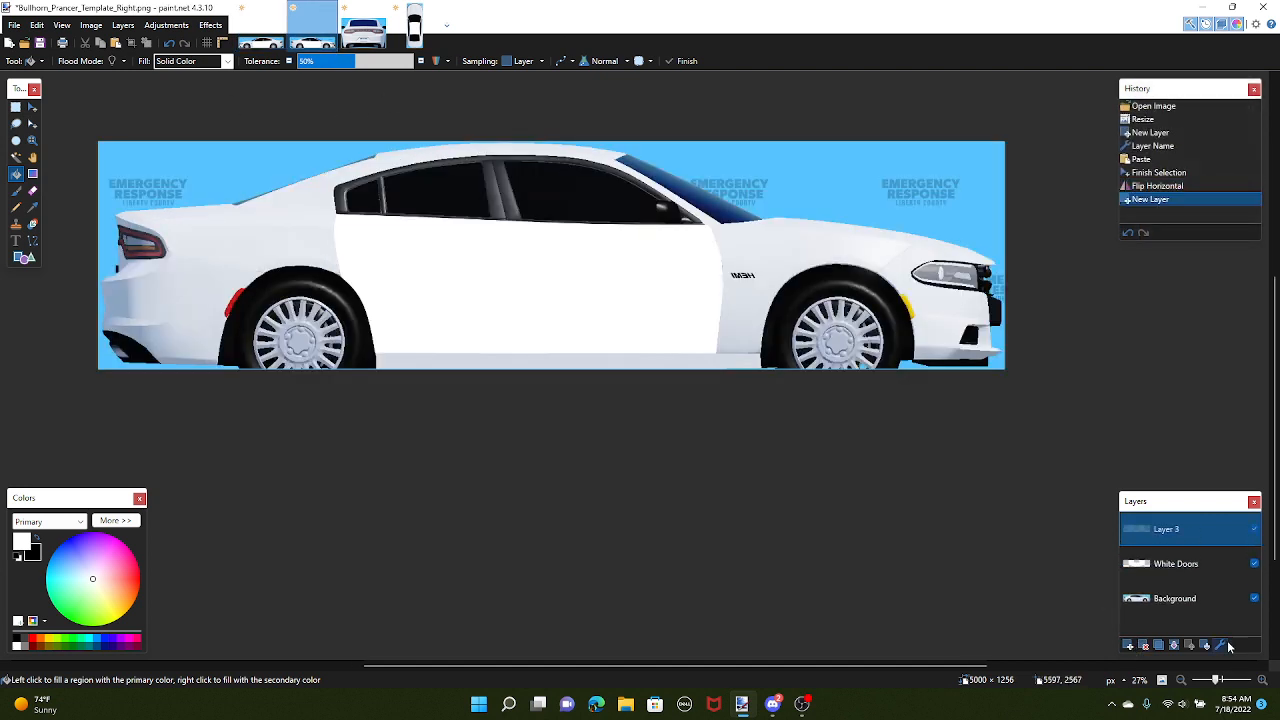
left_click(1220, 645)
key("Return")
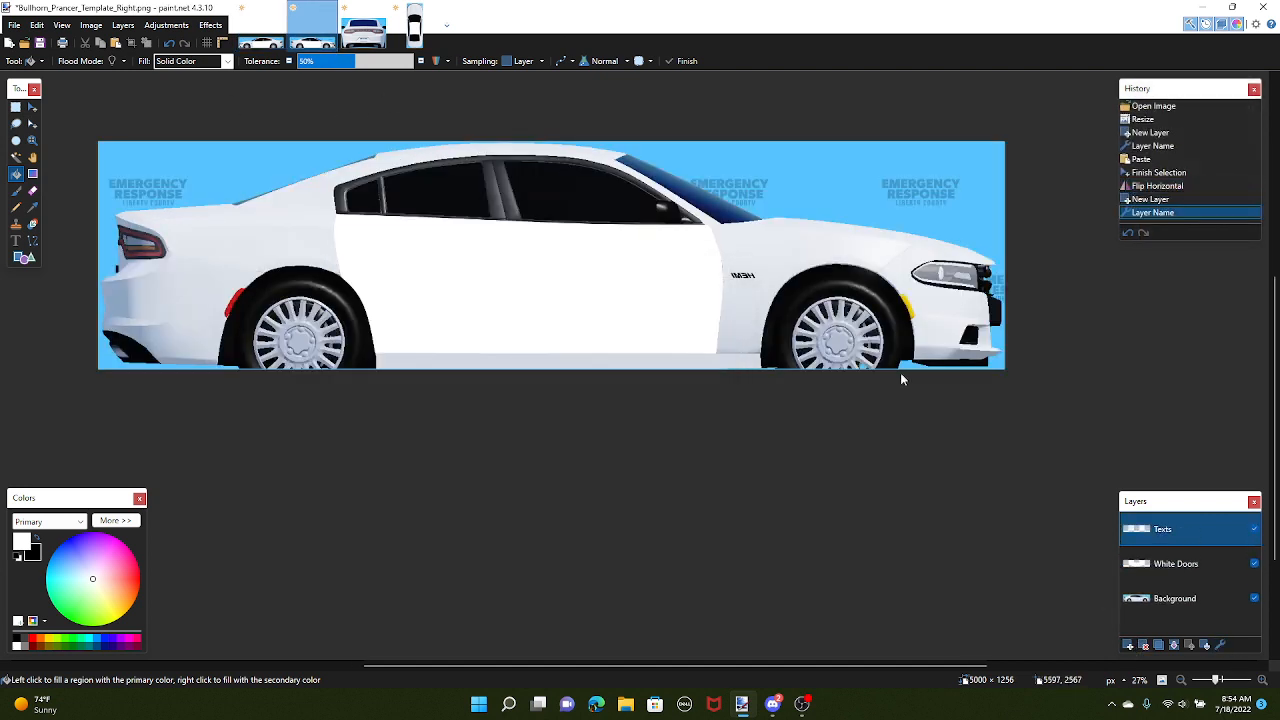
Add a new layer named Texts above the background in the back template
left_click(414, 30)
left_click(378, 32)
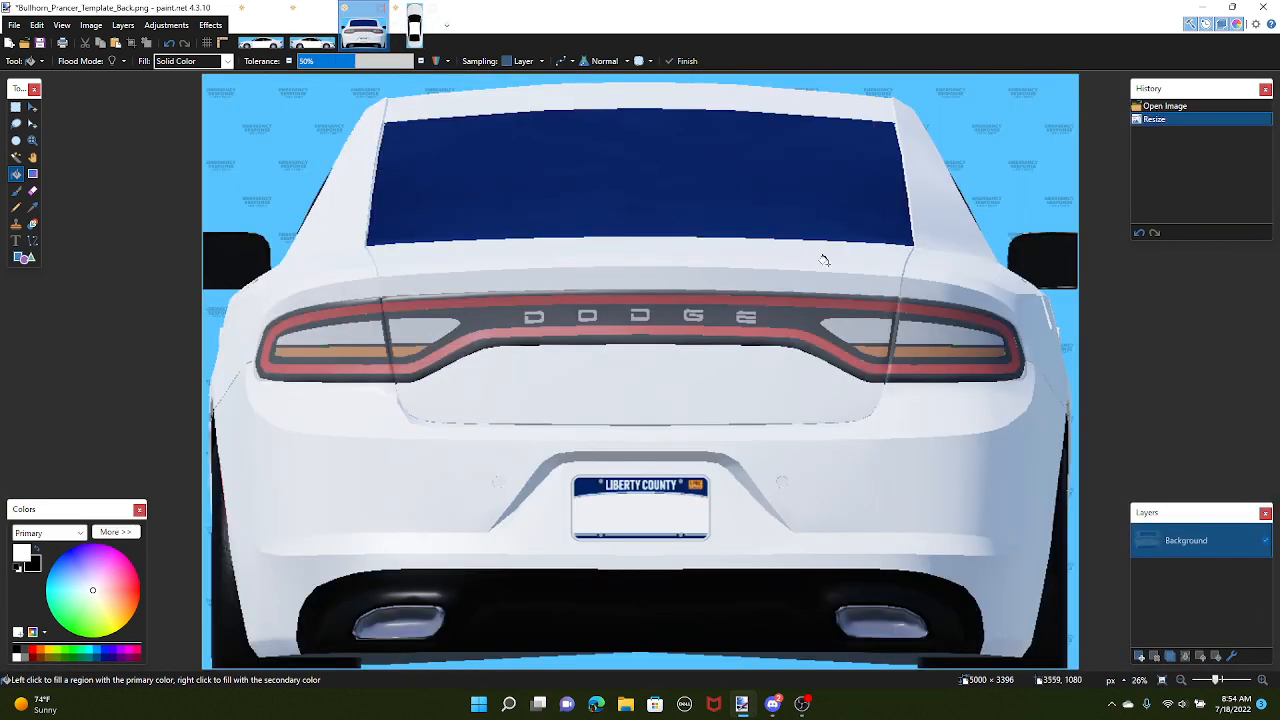
left_click(1140, 657)
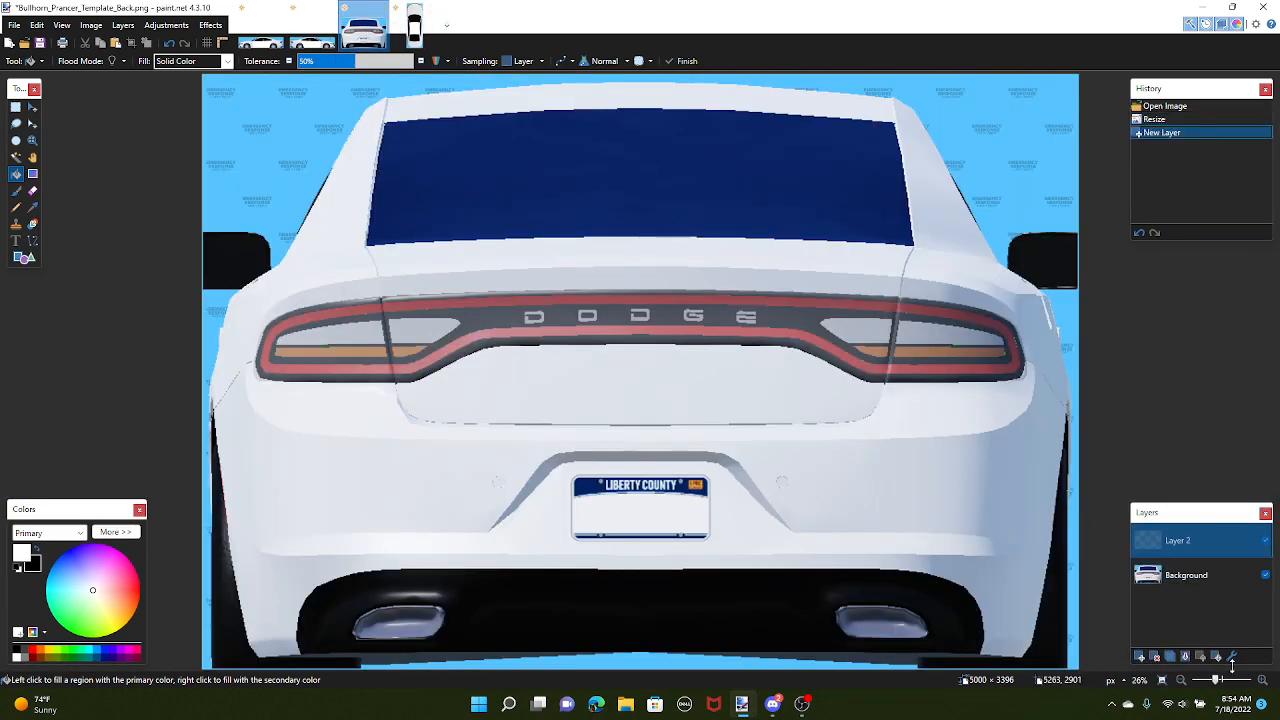
left_click(1231, 656)
type("Lexts")
key("Return")
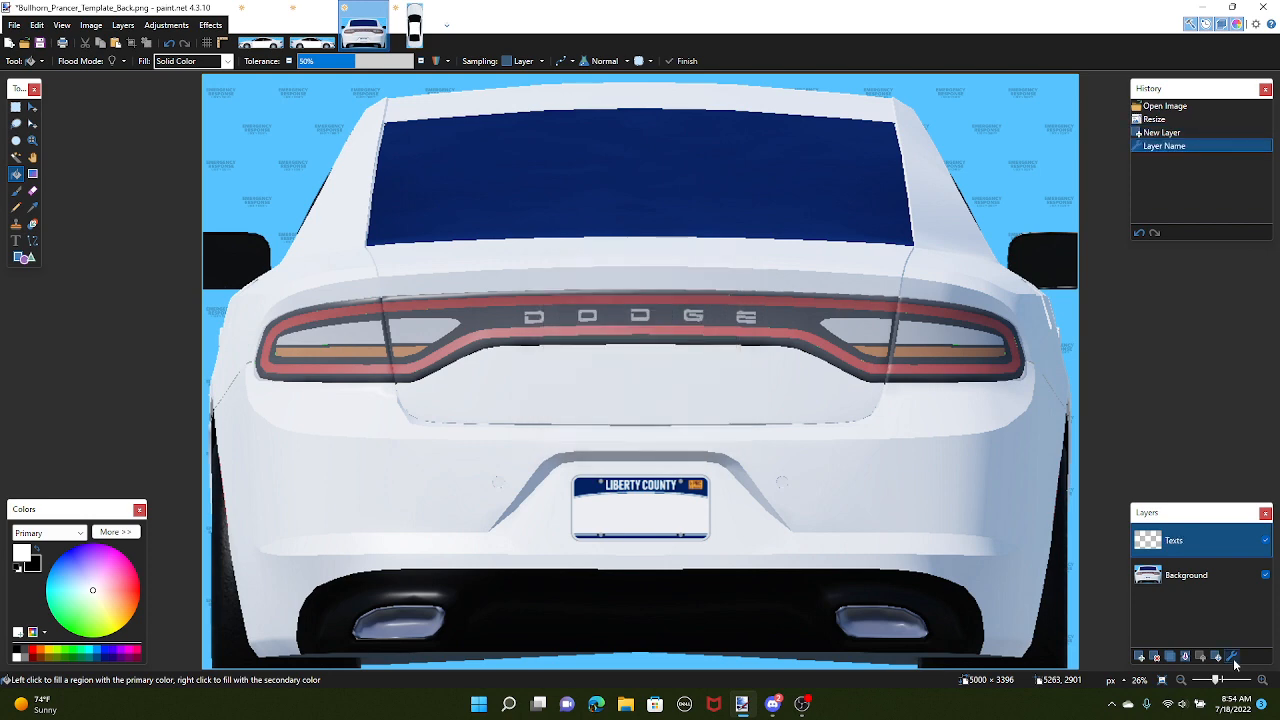
Start a text on the front door of the left-side template, using Fixed (96 DPI) sizing and size 108
left_click(412, 32)
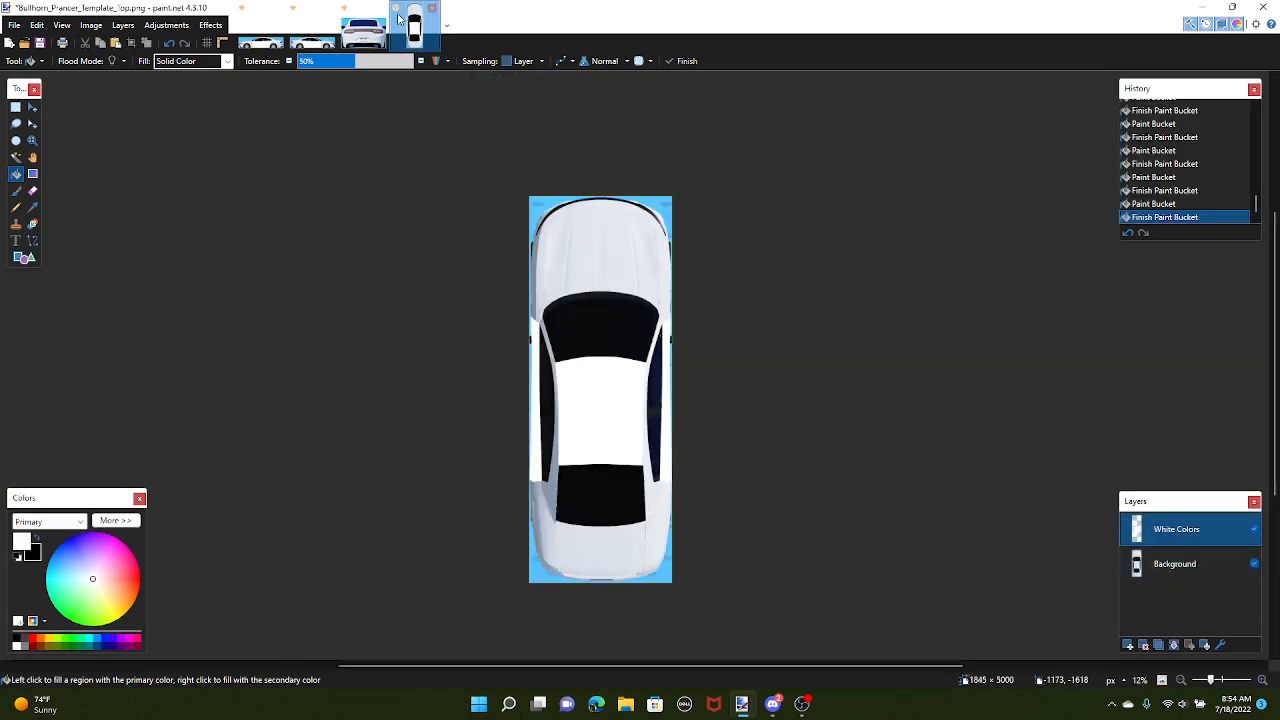
left_click(262, 40)
left_click(15, 240)
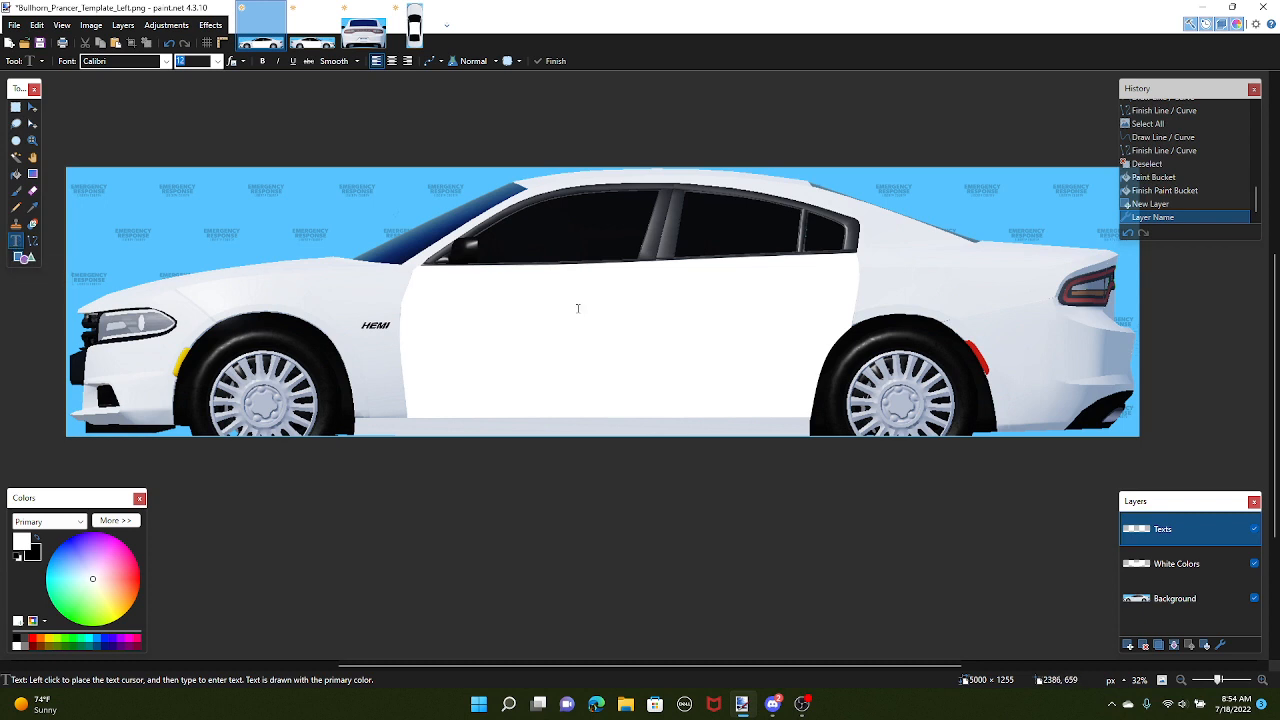
left_click(235, 62)
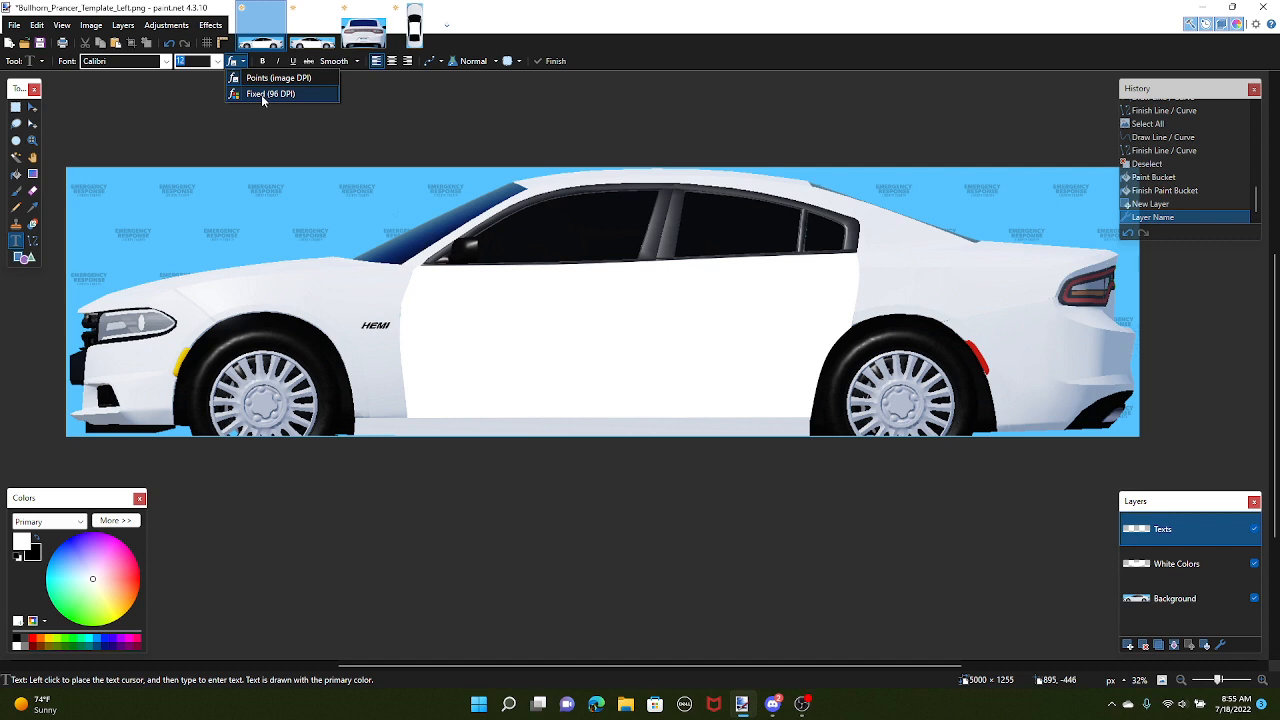
left_click(261, 94)
left_click(217, 61)
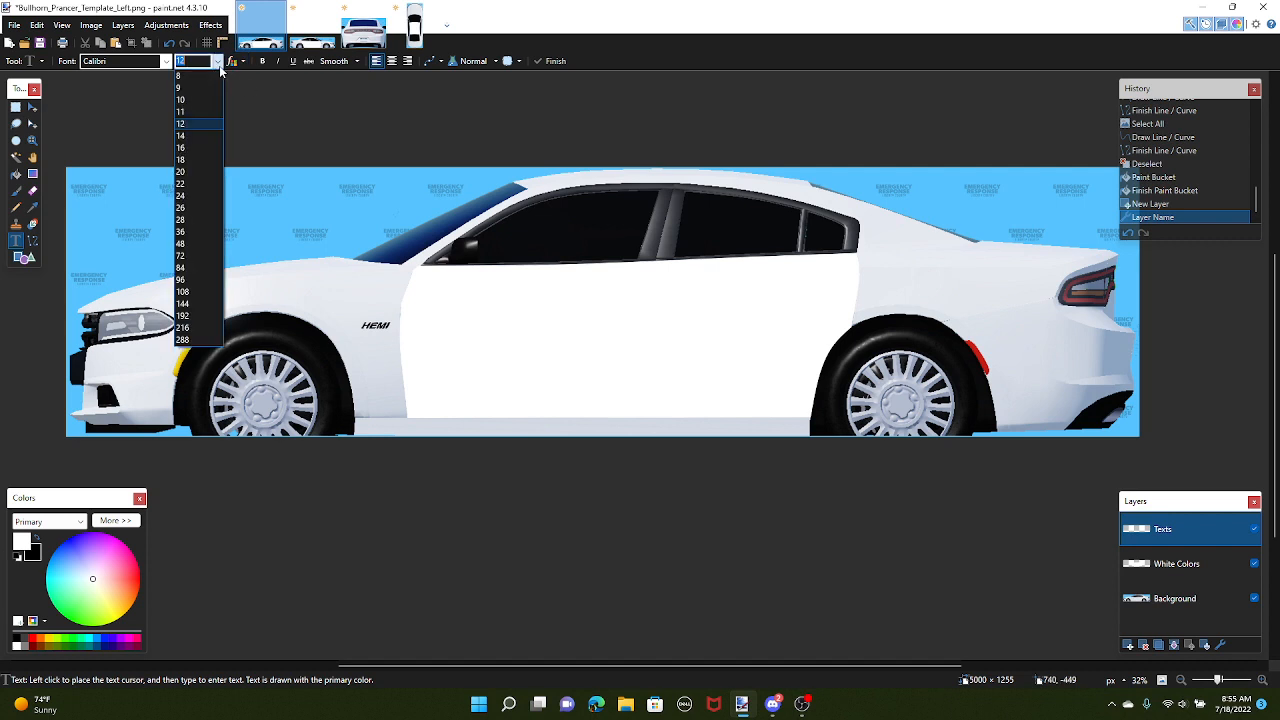
left_click(200, 292)
left_click(499, 300)
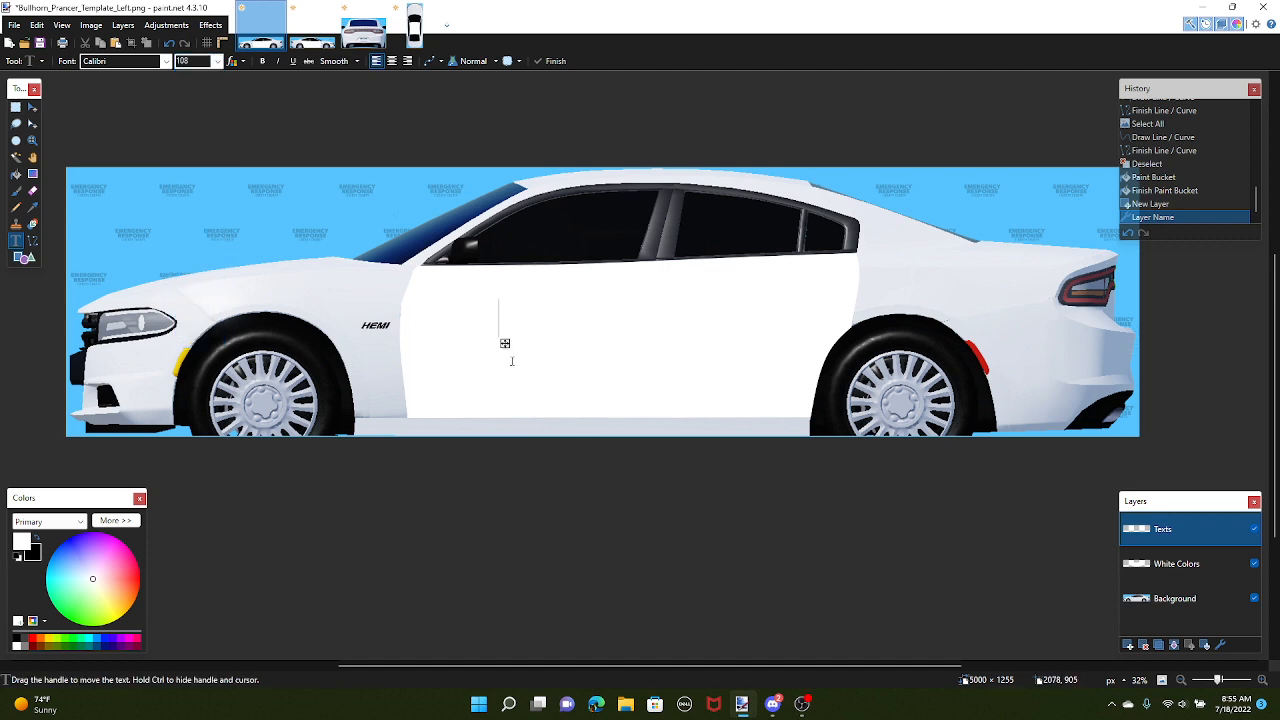
Set the door text's font to Speeday and its size to 216
left_click(166, 61)
left_click_drag(273, 133, 272, 418)
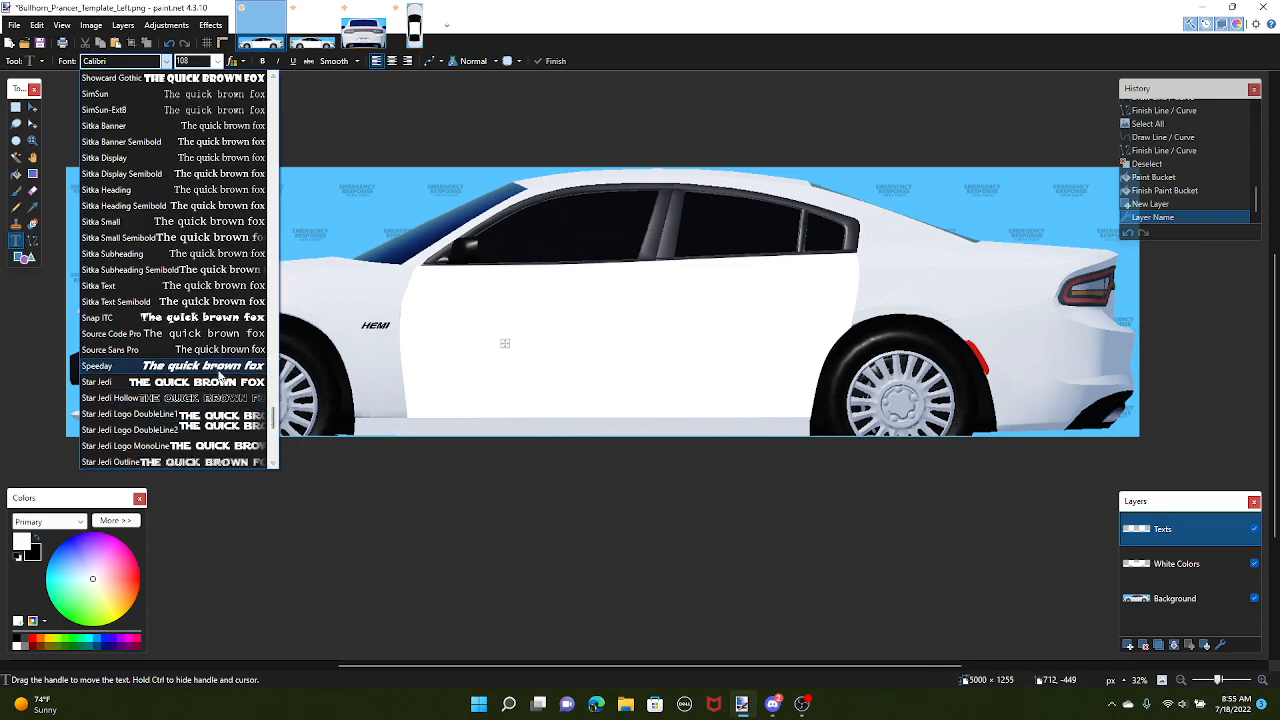
left_click(110, 365)
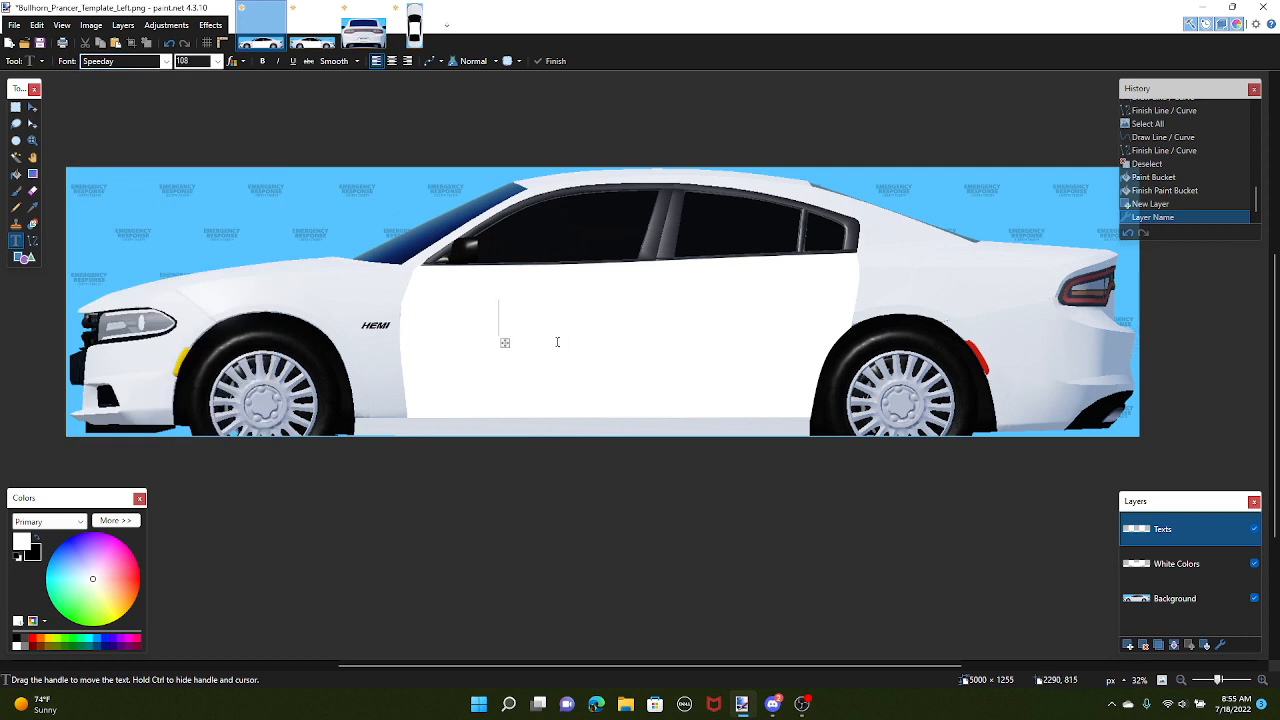
left_click(217, 61)
left_click(204, 328)
Swap the primary color to black and write POLICE across the doors on the Texts layer
type("PO")
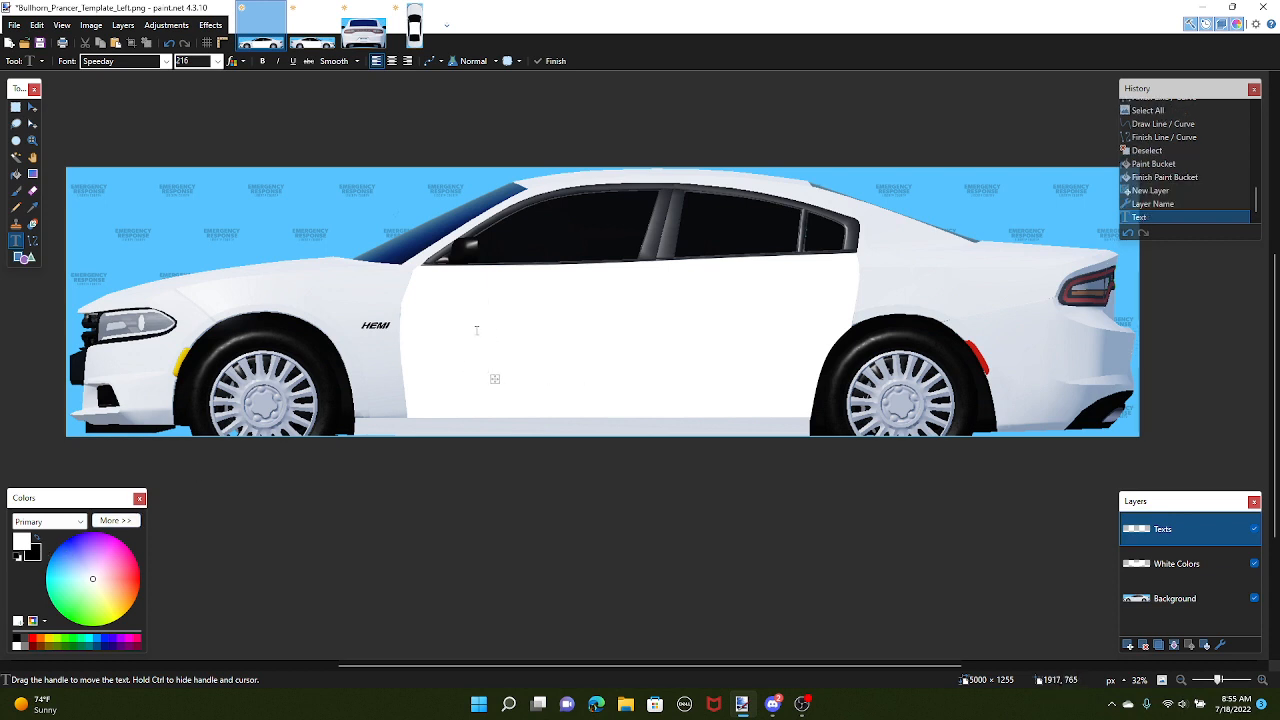
left_click(35, 541)
type("POLICE")
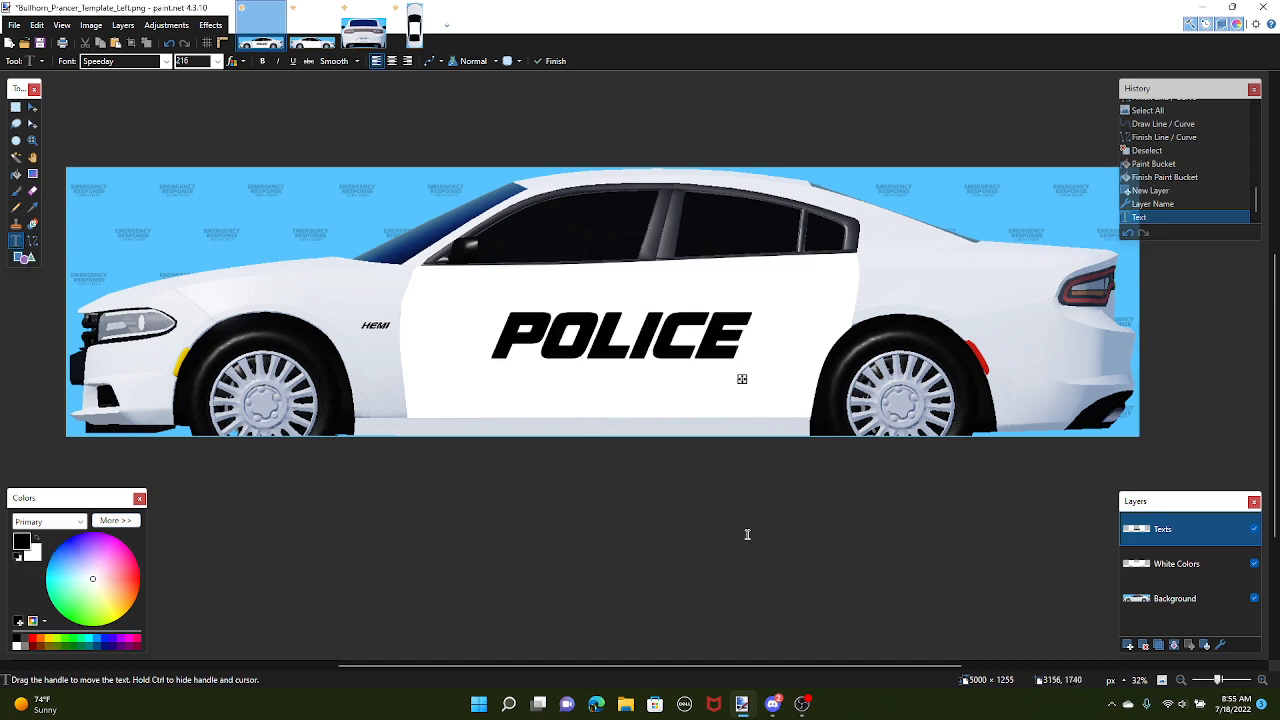
Enlarge the POLICE text to size 288 and move it toward the front of the car to center it across the doors
left_click(213, 64)
left_click(196, 340)
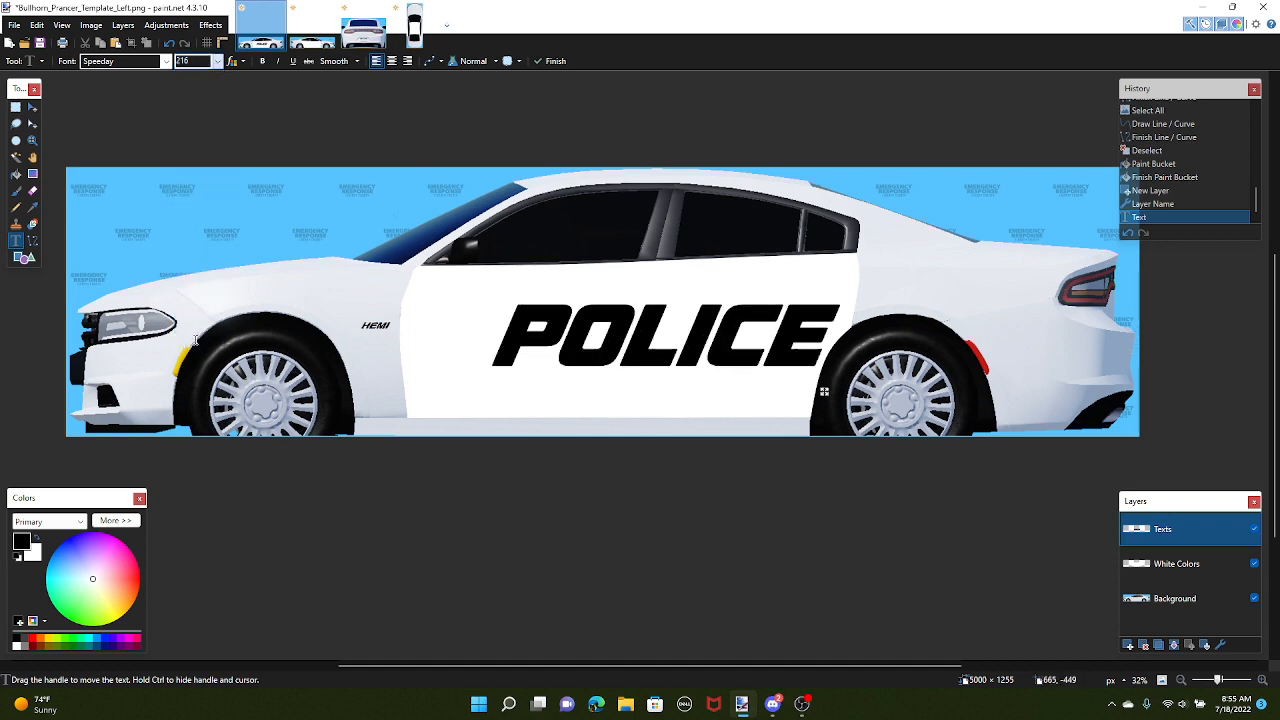
left_click_drag(826, 388, 779, 394)
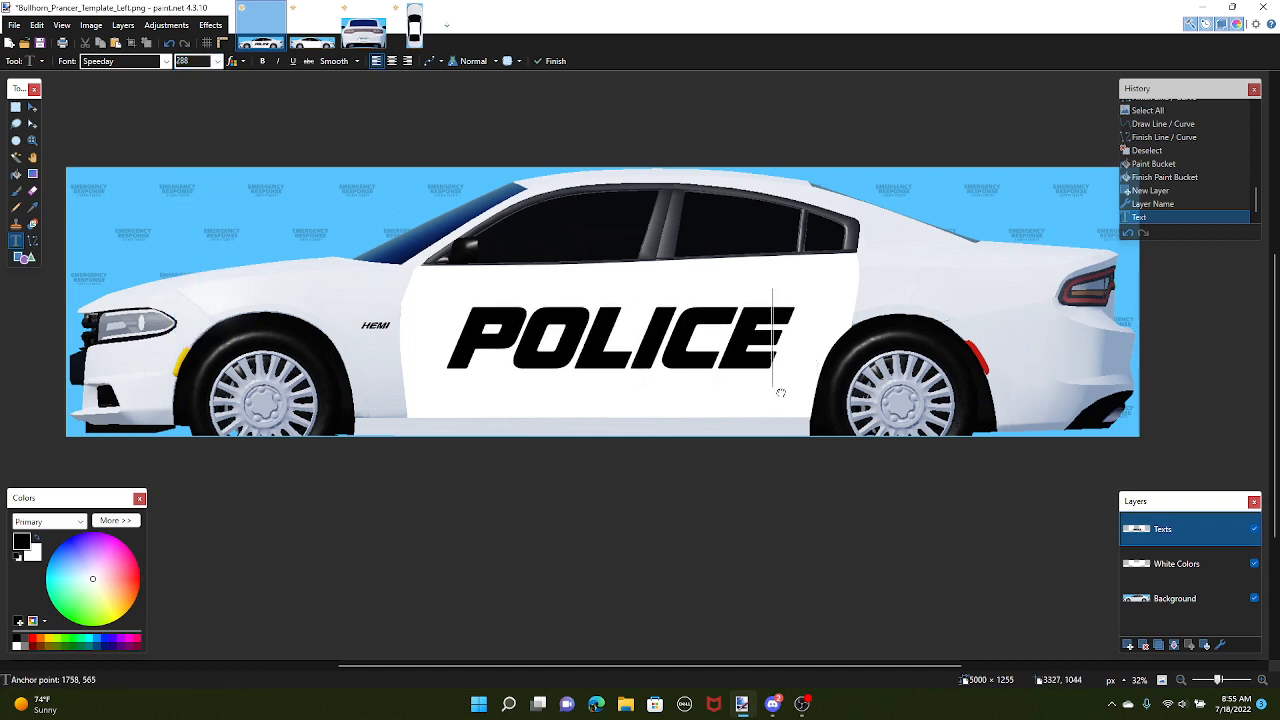
Hide the White Colors layer in the left-side template
left_click(1255, 565)
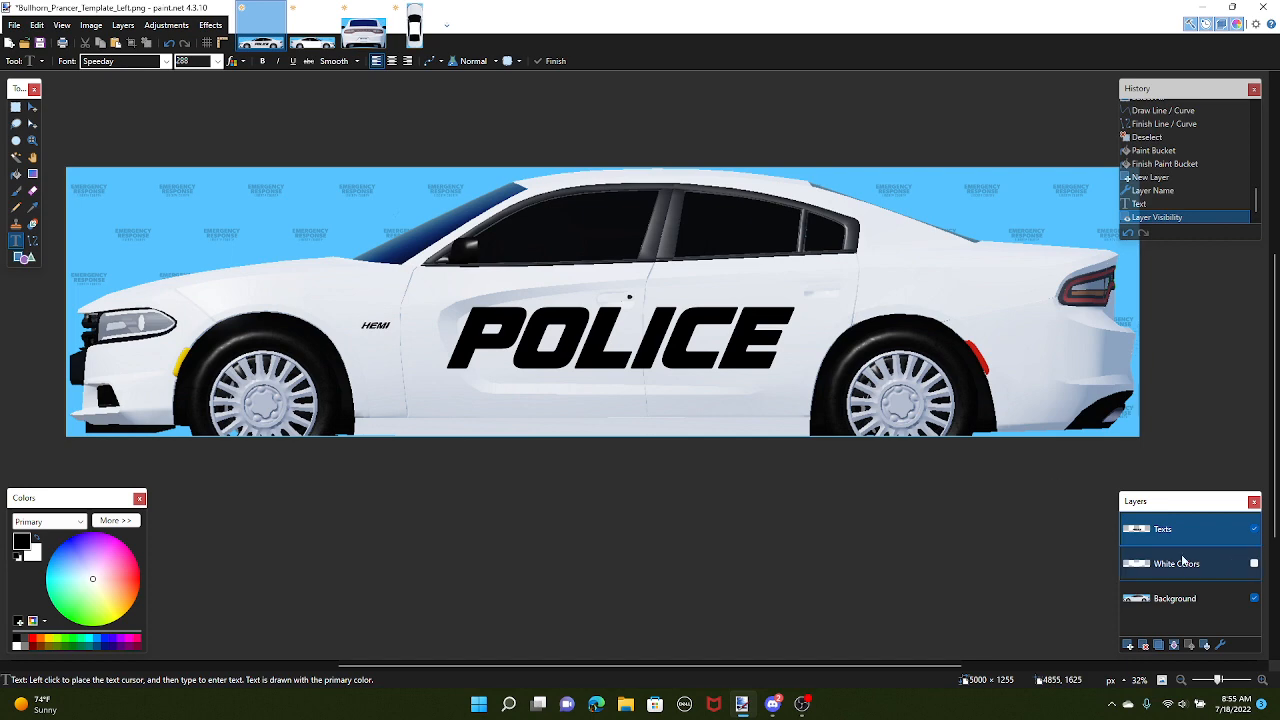
Select the black POLICE lettering on the left-side doors and shift it slightly
scroll(715, 305, "up", 2)
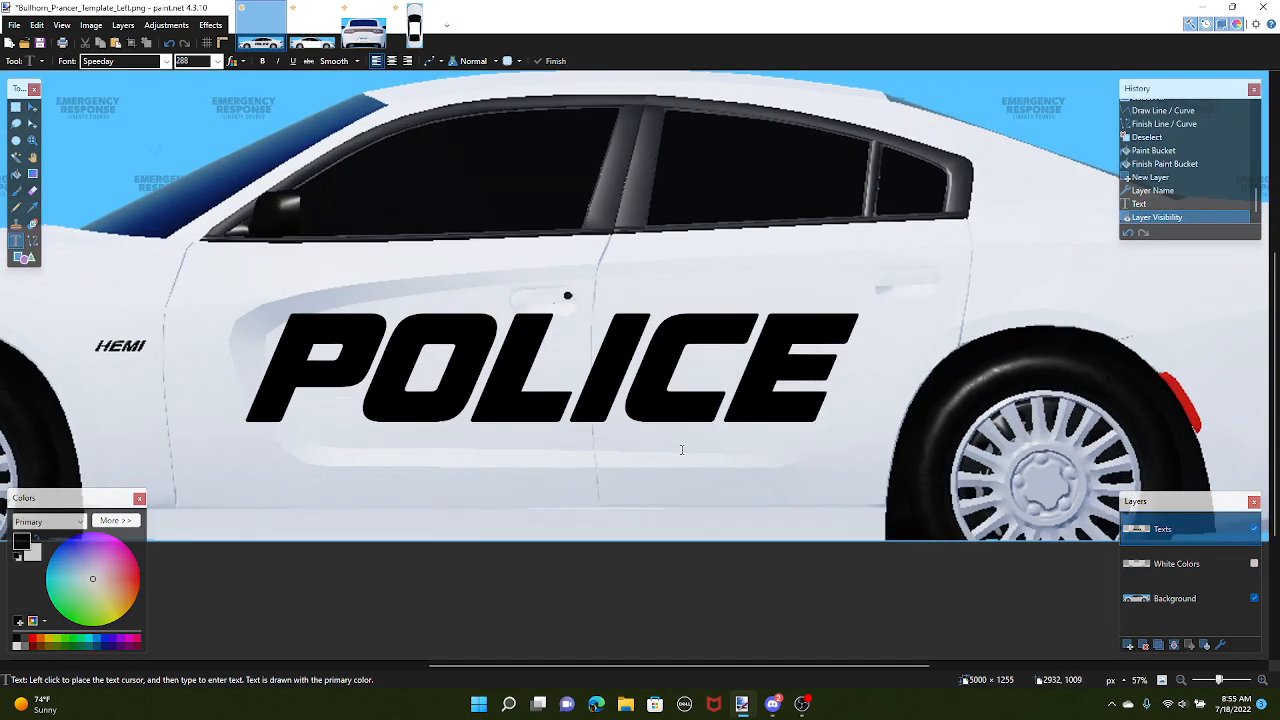
scroll(578, 313, "down", 2)
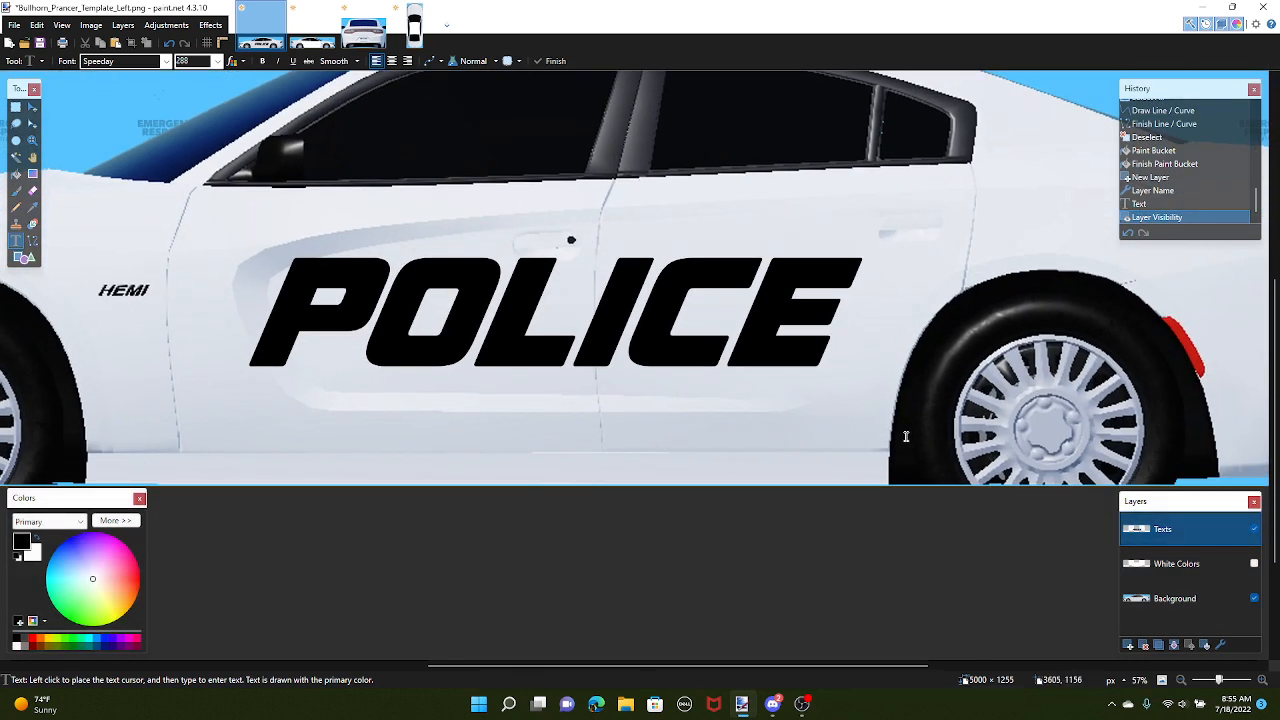
left_click(15, 106)
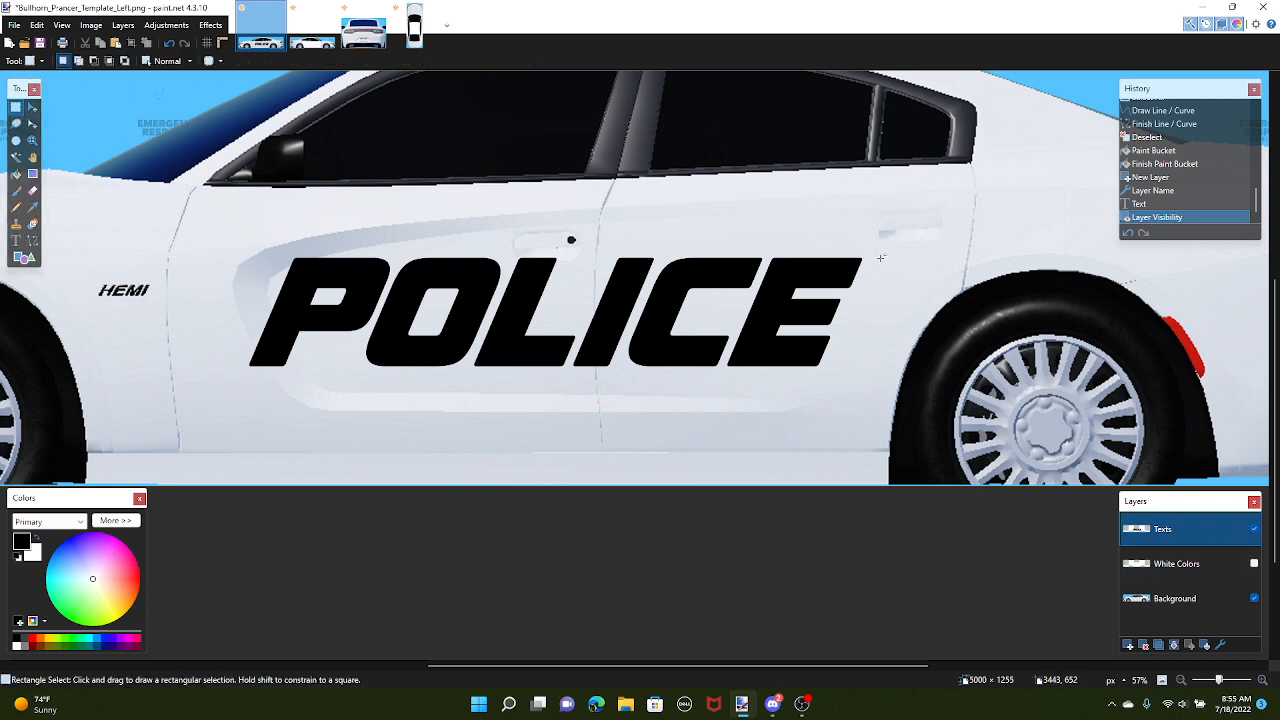
left_click_drag(871, 246, 236, 374)
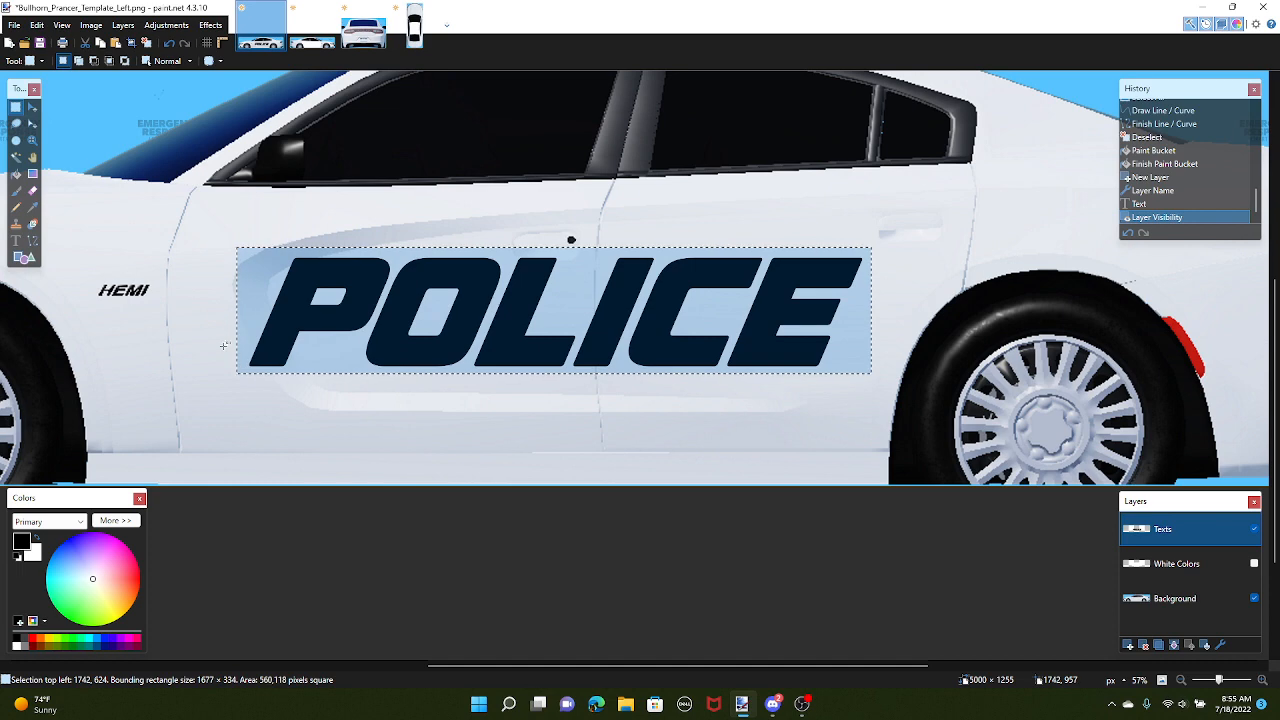
left_click(32, 107)
left_click_drag(430, 303, 421, 309)
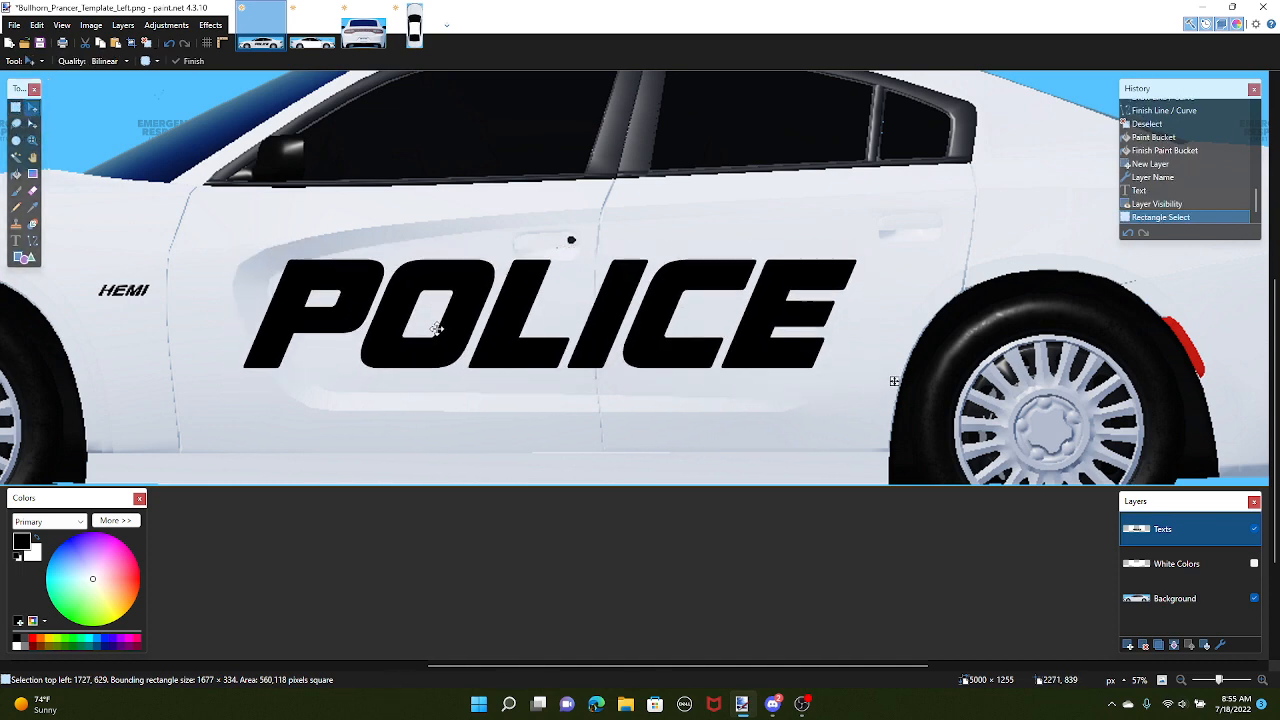
left_click_drag(927, 428, 445, 326)
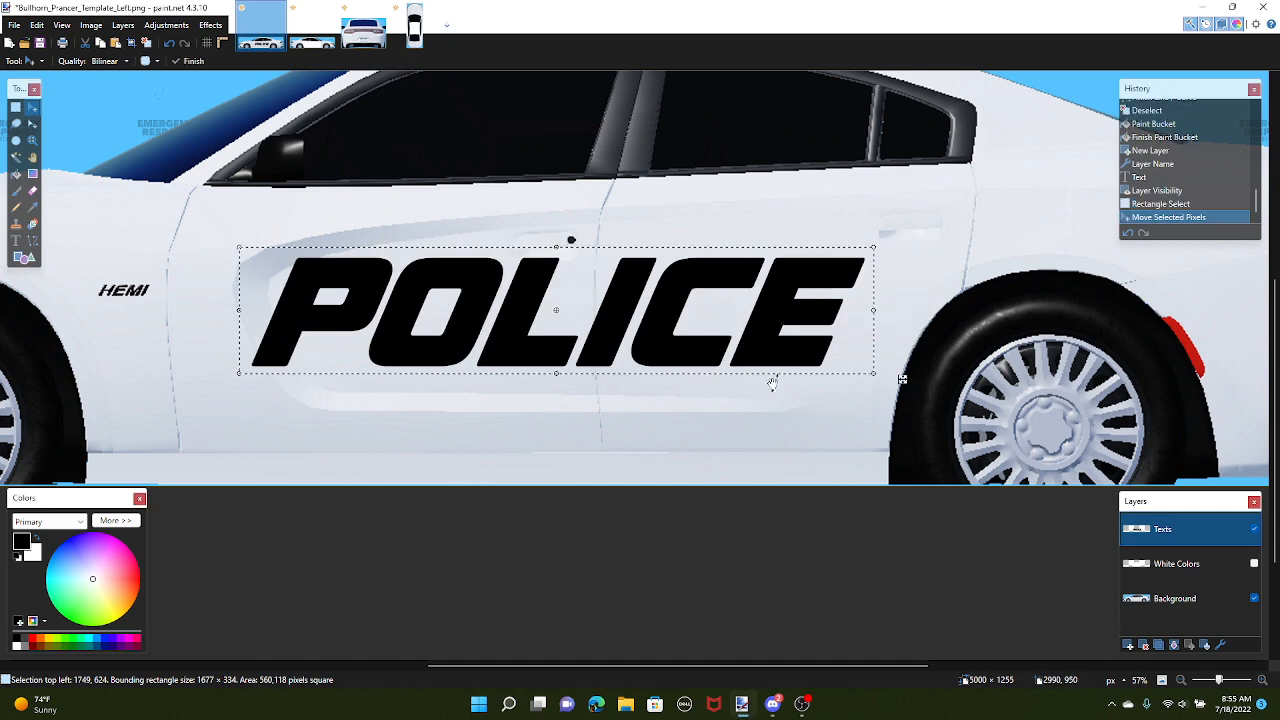
Stretch the selected POLICE lettering to about 1810 × 349 pixels, including its selection margin, and center it across both doors
mouse_move(868, 373)
left_mouse_down()
mouse_move(935, 376)
mouse_move(1030, 298)
mouse_move(830, 395)
mouse_move(497, 437)
mouse_move(1070, 390)
mouse_move(886, 340)
mouse_move(891, 380)
left_mouse_up()
left_click_drag(903, 240, 640, 400)
key("ctrl+z")
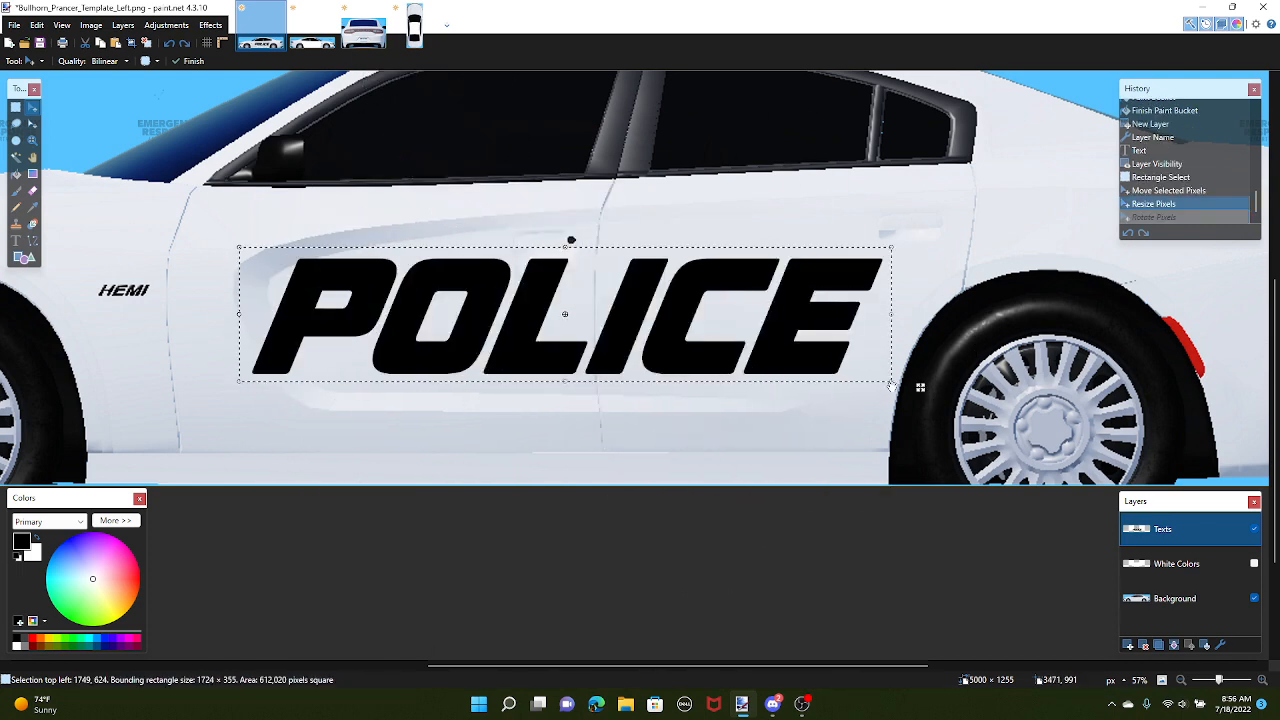
left_click_drag(891, 381, 1064, 376)
left_click_drag(907, 328, 834, 334)
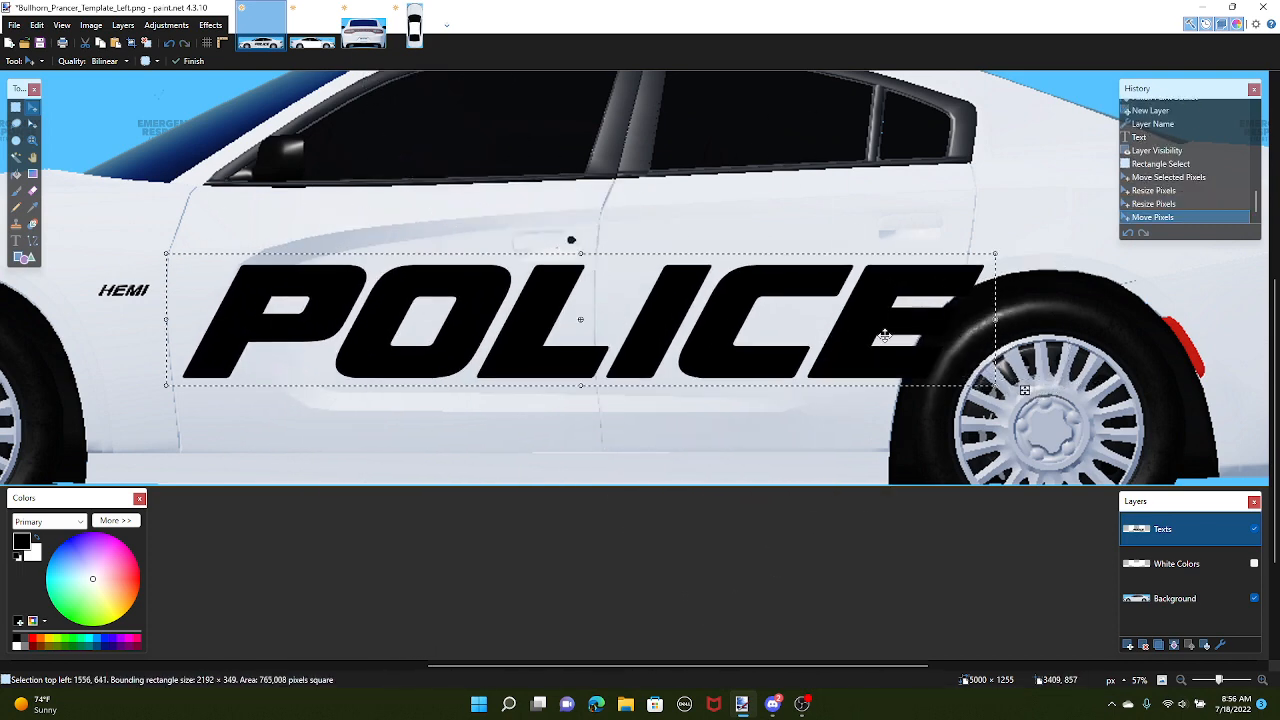
left_click_drag(988, 320, 912, 320)
mouse_move(728, 294)
left_mouse_down()
mouse_move(749, 286)
mouse_move(735, 289)
left_mouse_up()
left_click_drag(932, 316, 863, 321)
left_click_drag(708, 315, 743, 314)
left_click(178, 61)
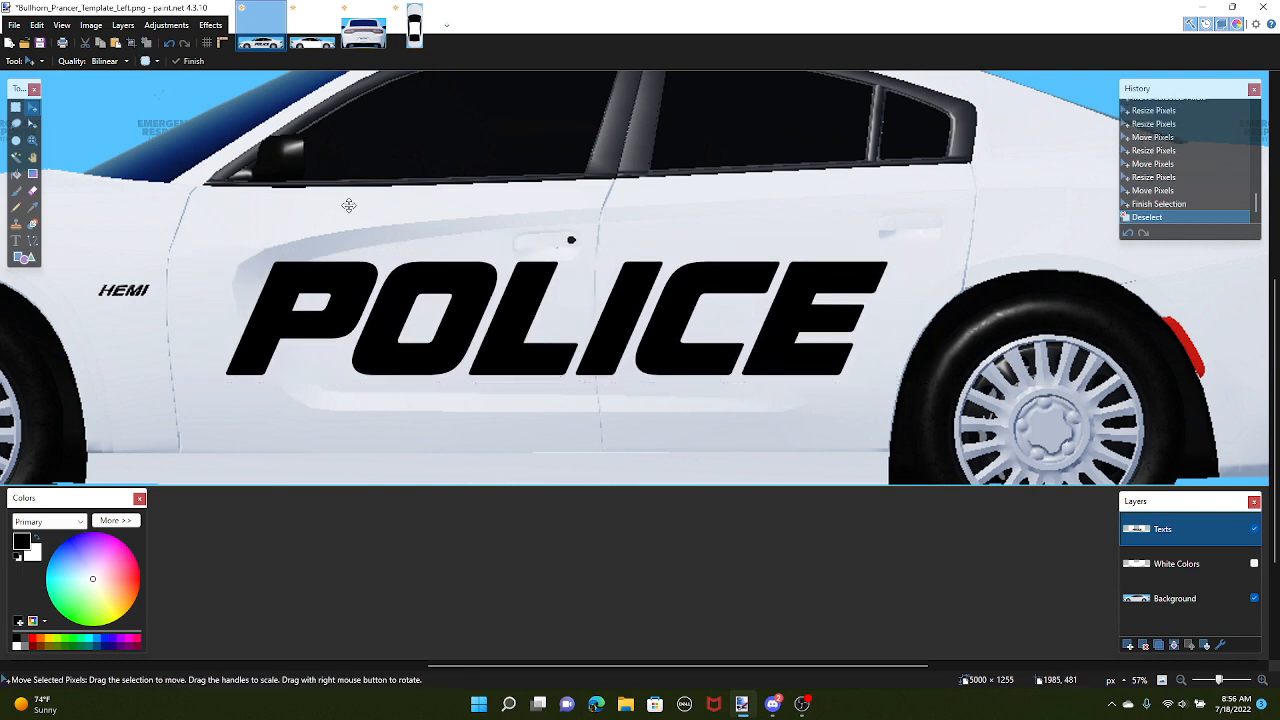
Restore the selection around the POLICE lettering and paste a copy onto the Texts layer of the right-side template
scroll(789, 408, "down", 2)
key("ctrl+z")
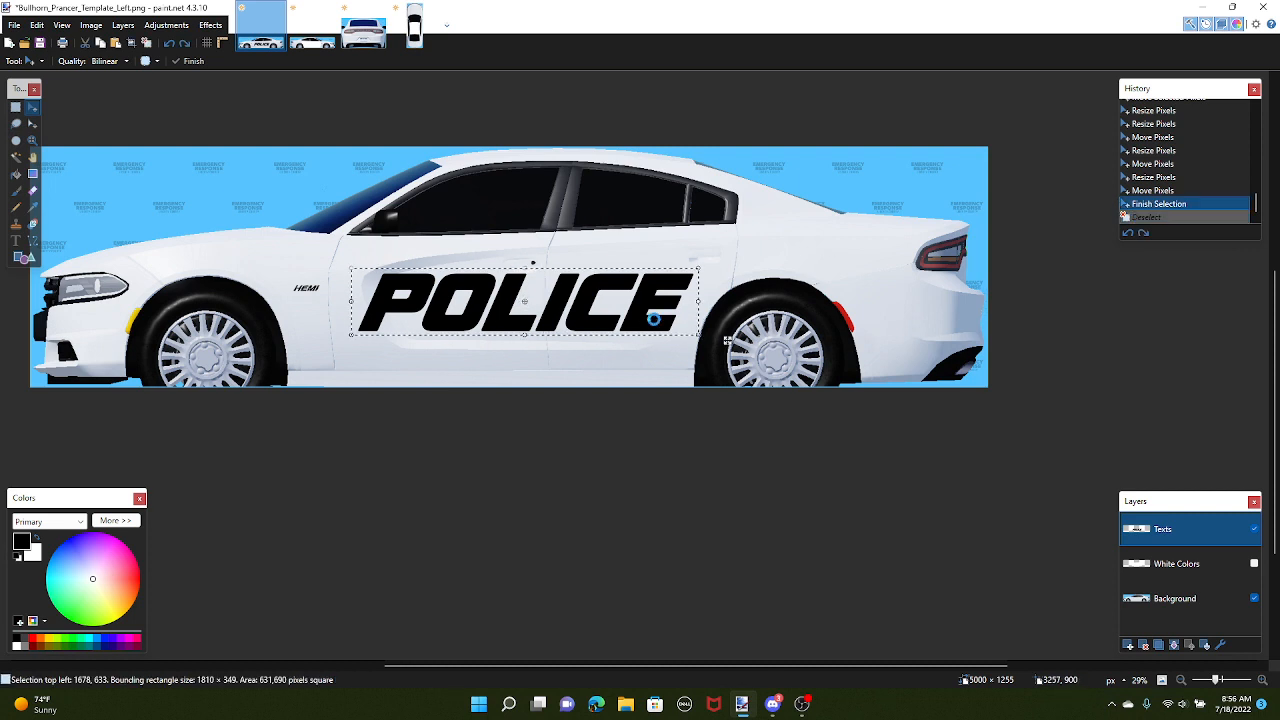
left_click(312, 44)
scroll(637, 276, "up", 2, "ctrl")
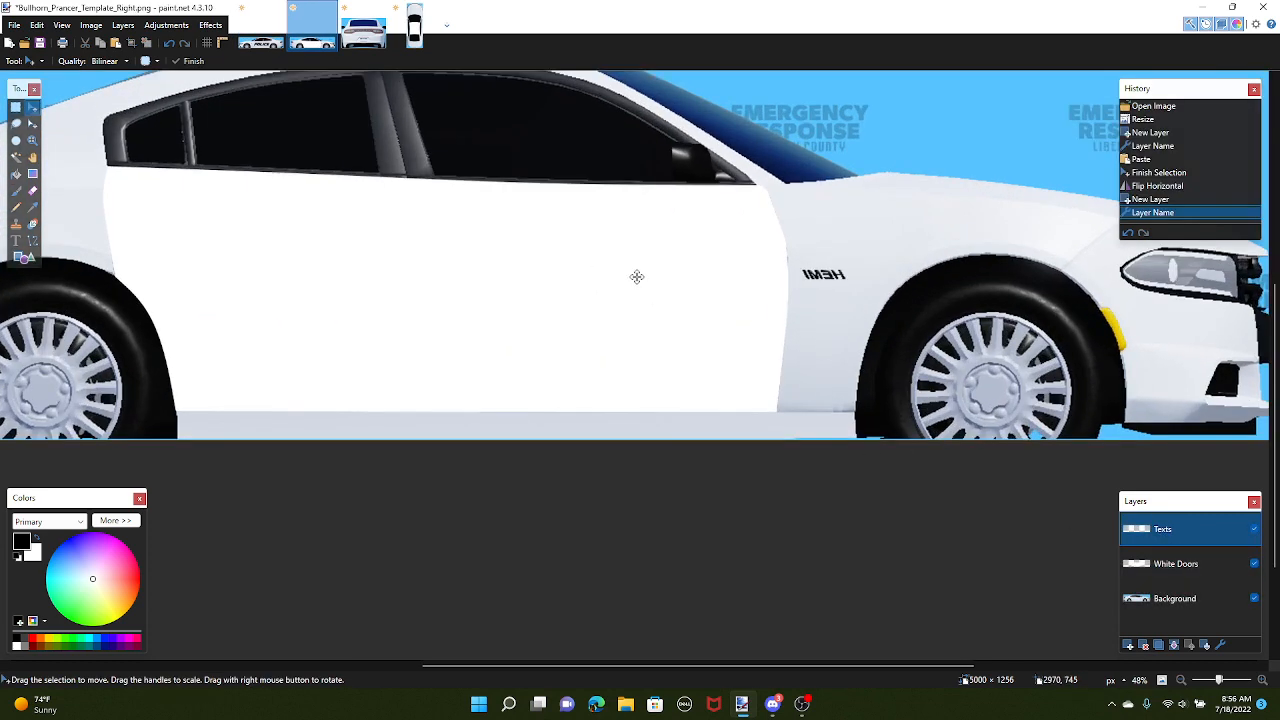
key("ctrl+v")
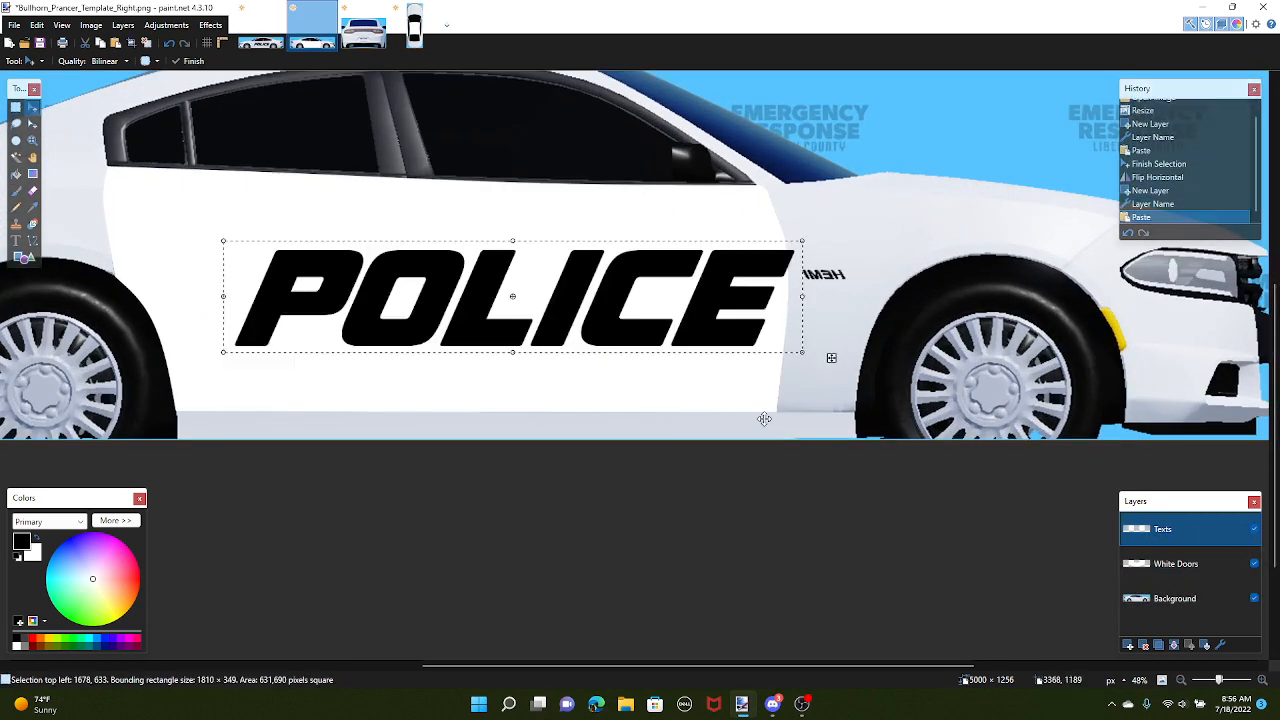
Shift the pasted POLICE lettering toward the rear to center it on the white doors, with its selection's top left at 1550, 633
key("ctrl+Left")
key("ctrl+Left")
key("ctrl+Left")
key("ctrl+Left")
key("ctrl+Left")
key("ctrl+Left")
key("ctrl+Left")
key("ctrl+Left")
key("ctrl+Left")
key("ctrl+Left")
key("ctrl+Left")
key("ctrl+Left")
key("ctrl+Left")
key("ctrl+Left")
key("ctrl+Left")
key("ctrl+Left")
key("ctrl+Left")
key("ctrl+Left")
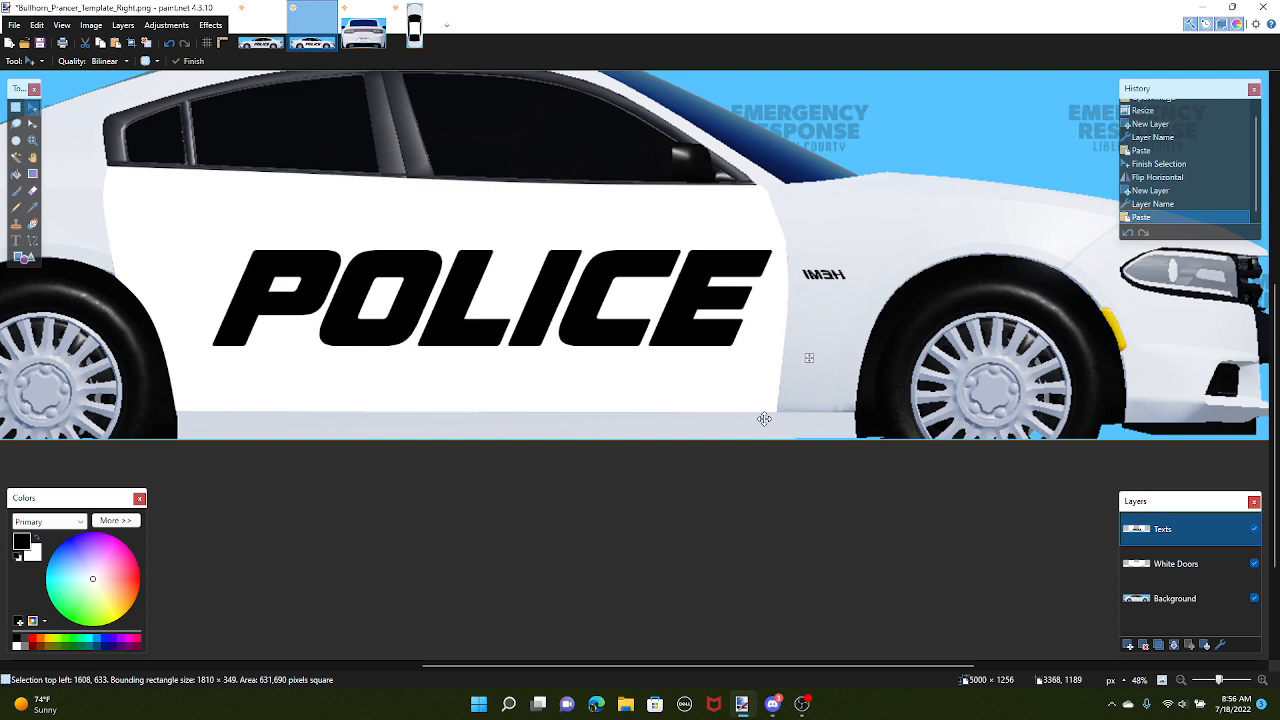
key("ctrl+Right")
key("ctrl+Right")
key("ctrl+Right")
key("ctrl+Right")
key("ctrl+Right")
key("ctrl+Right")
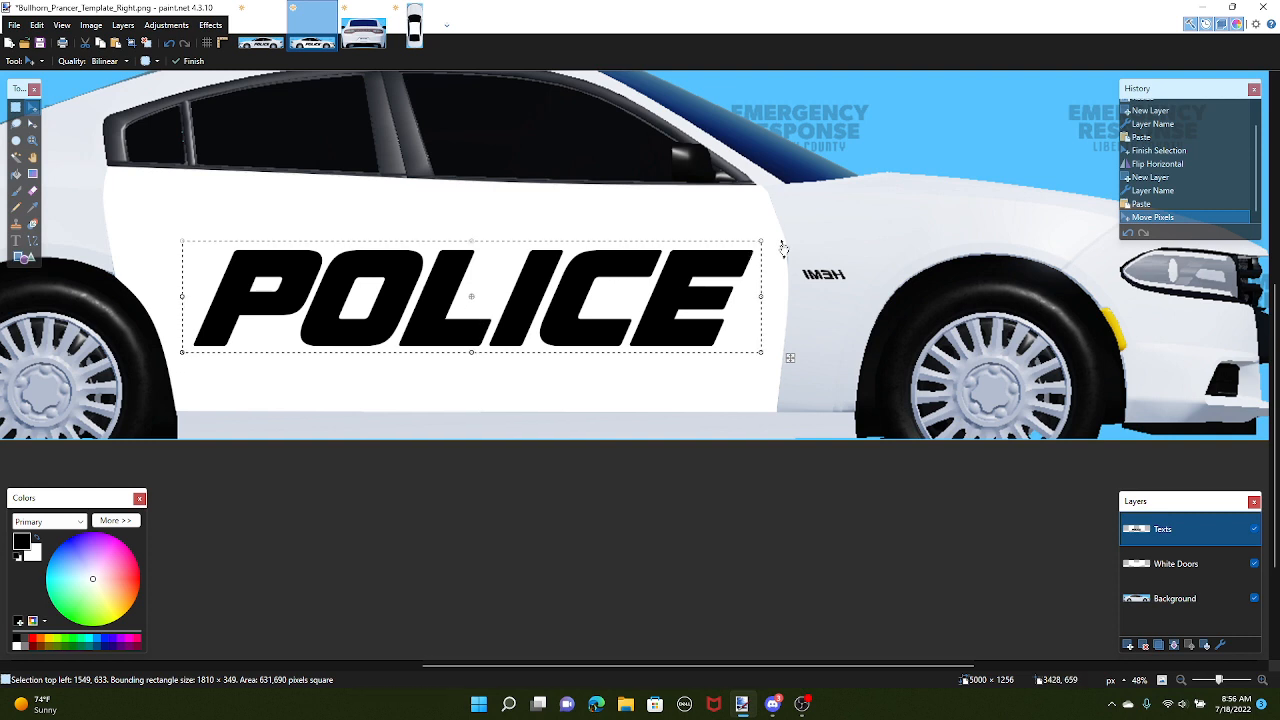
key("Right")
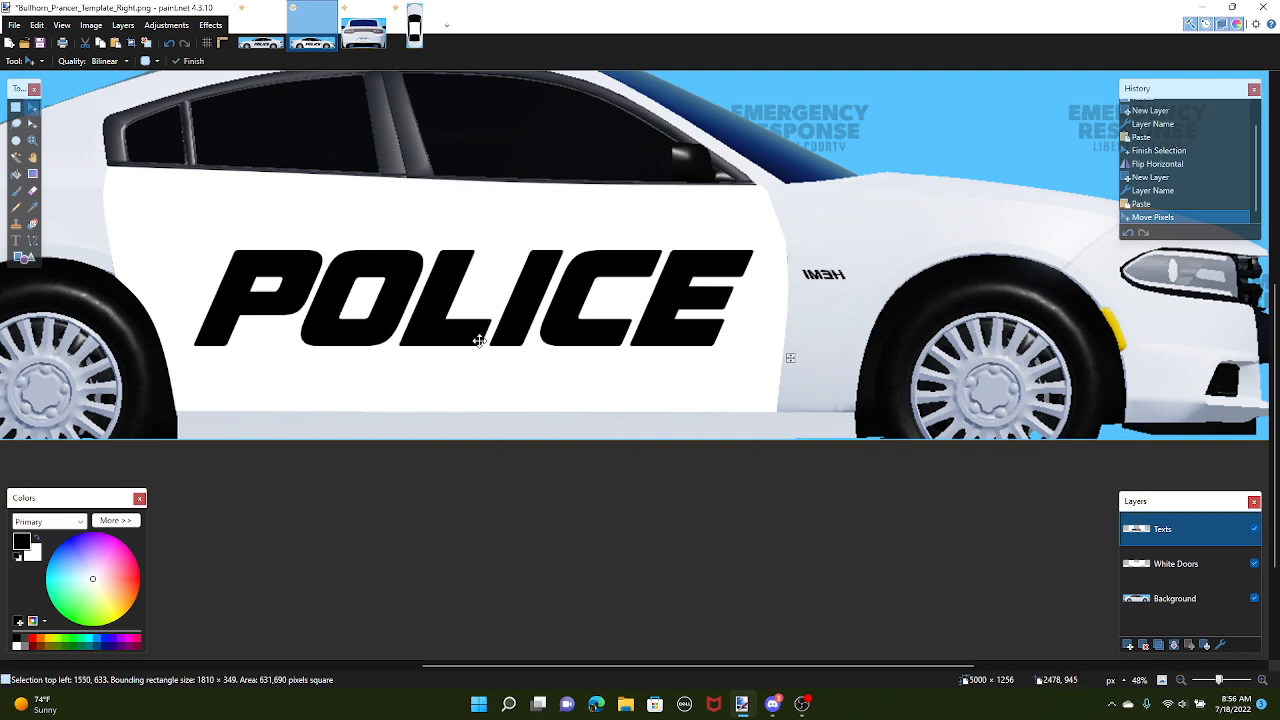
key("Return")
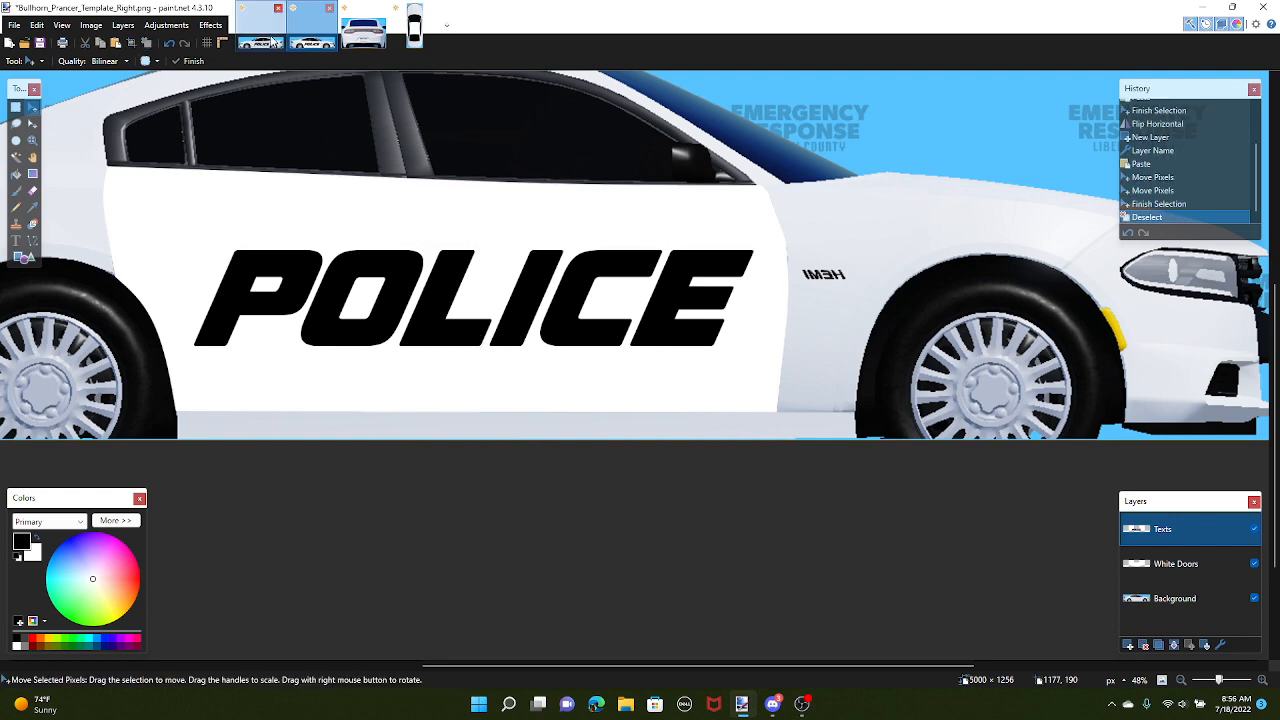
Nudge the left-side template's POLICE lettering about 50 pixels toward the front of the car and show the White Colors layer
left_click(260, 42)
scroll(497, 340, "up", 3)
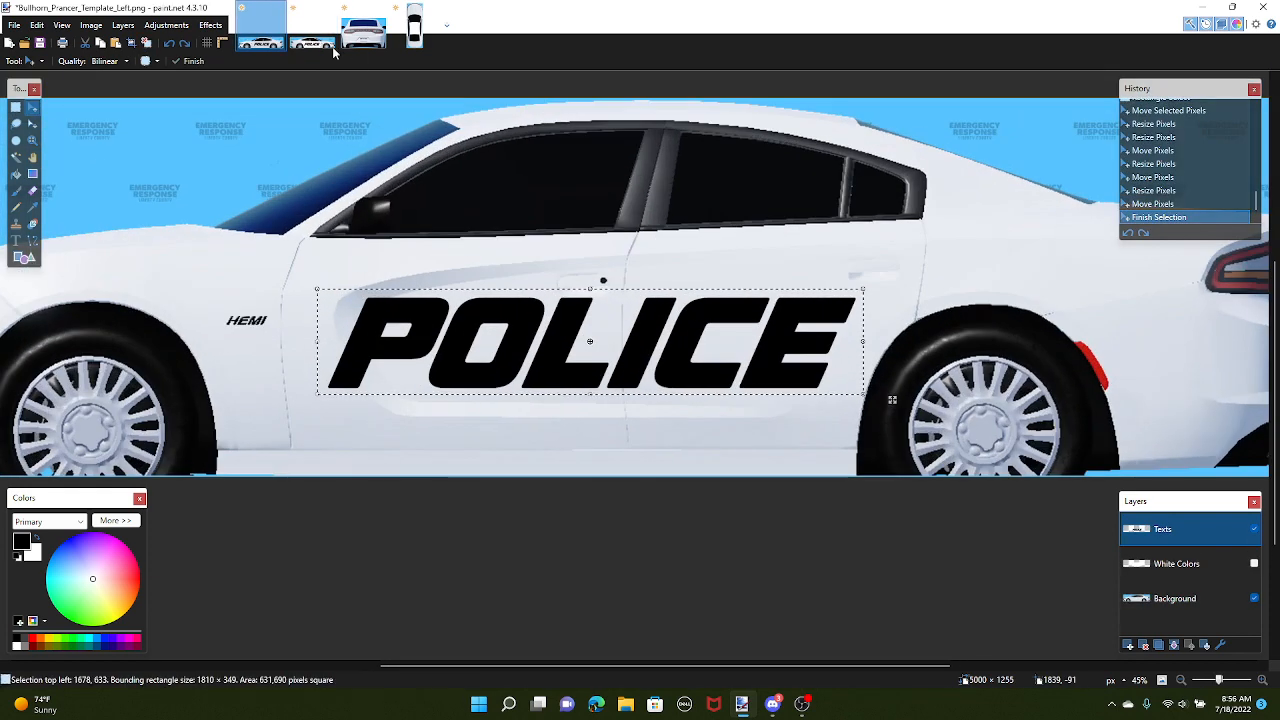
left_click(290, 43)
left_click(260, 42)
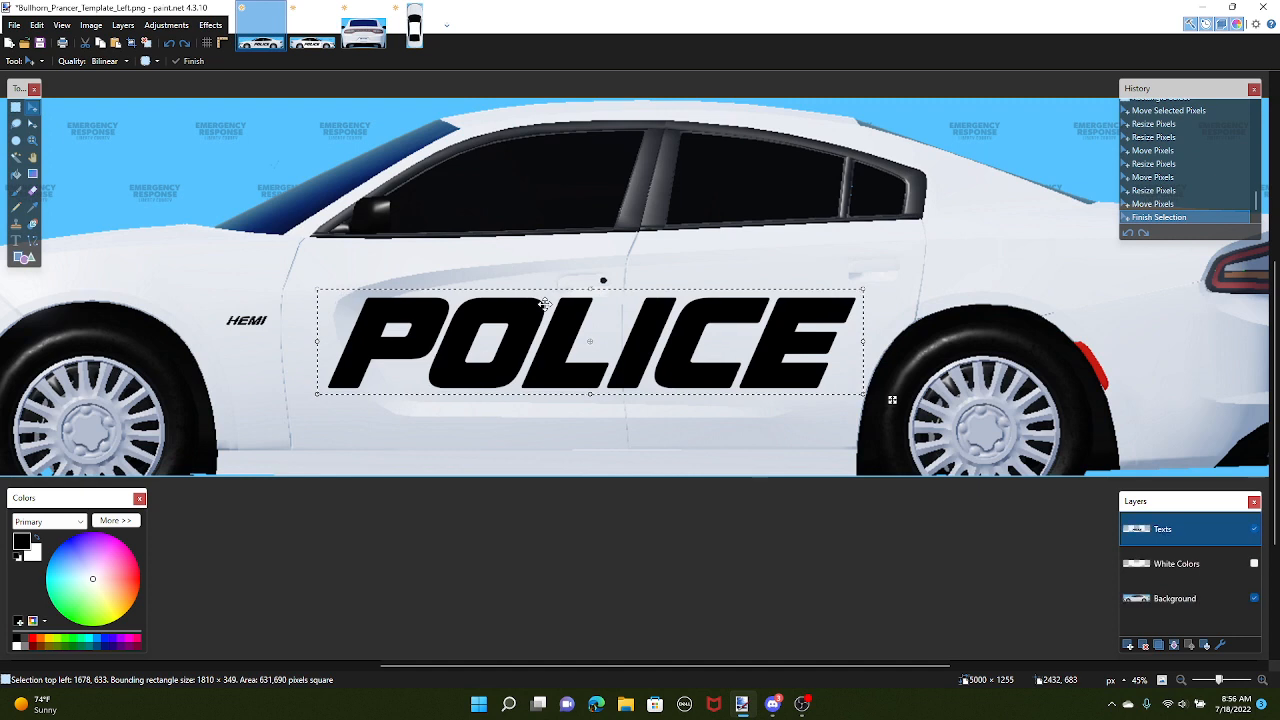
key("Left")
key("Left")
key("Left")
key("Left")
key("Left")
key("Left")
key("Left")
key("Left")
key("Left")
key("Left")
key("Left")
key("Left")
key("Left")
key("Left")
key("Left")
key("Left")
key("Left")
key("Left")
key("Left")
key("Left")
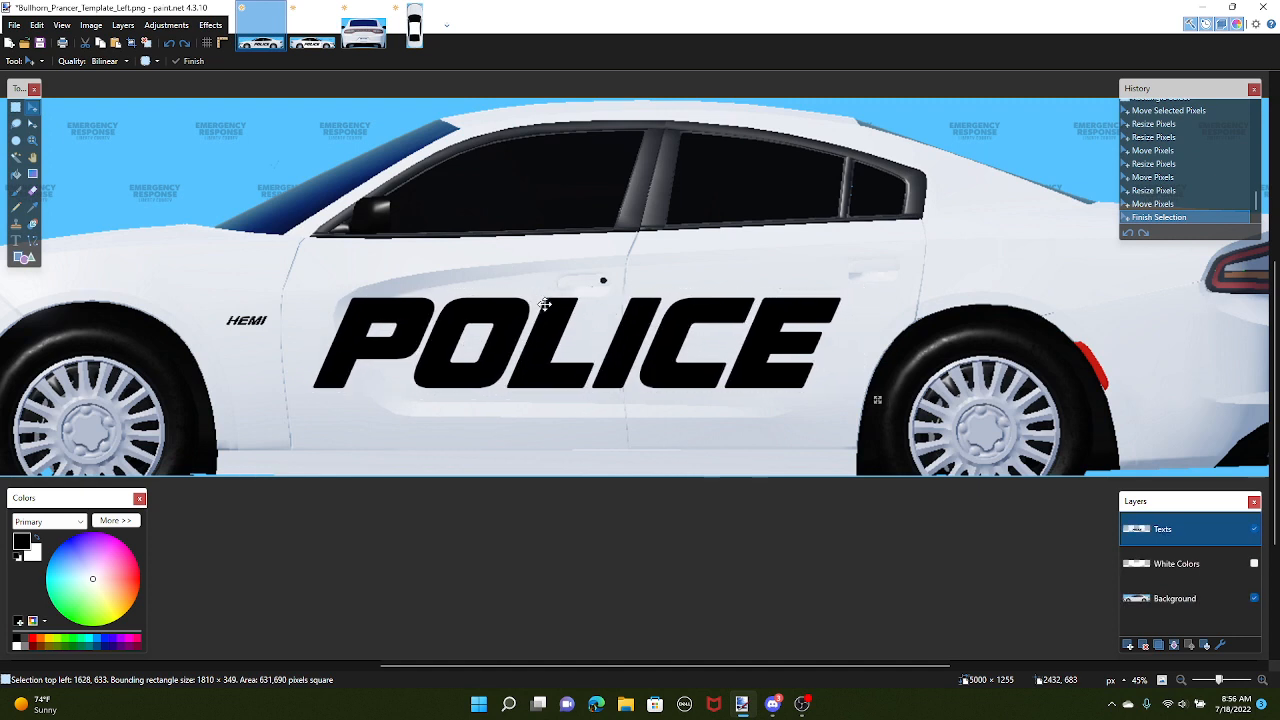
left_click(146, 43)
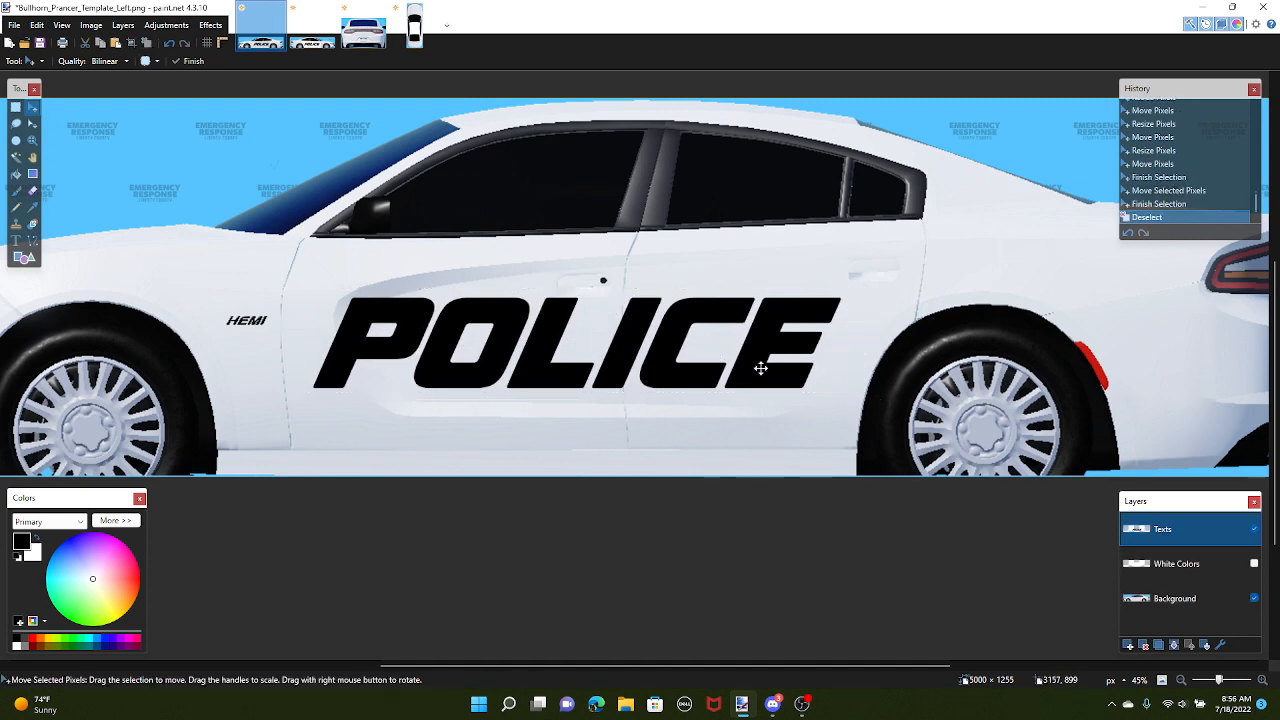
left_click(1258, 566)
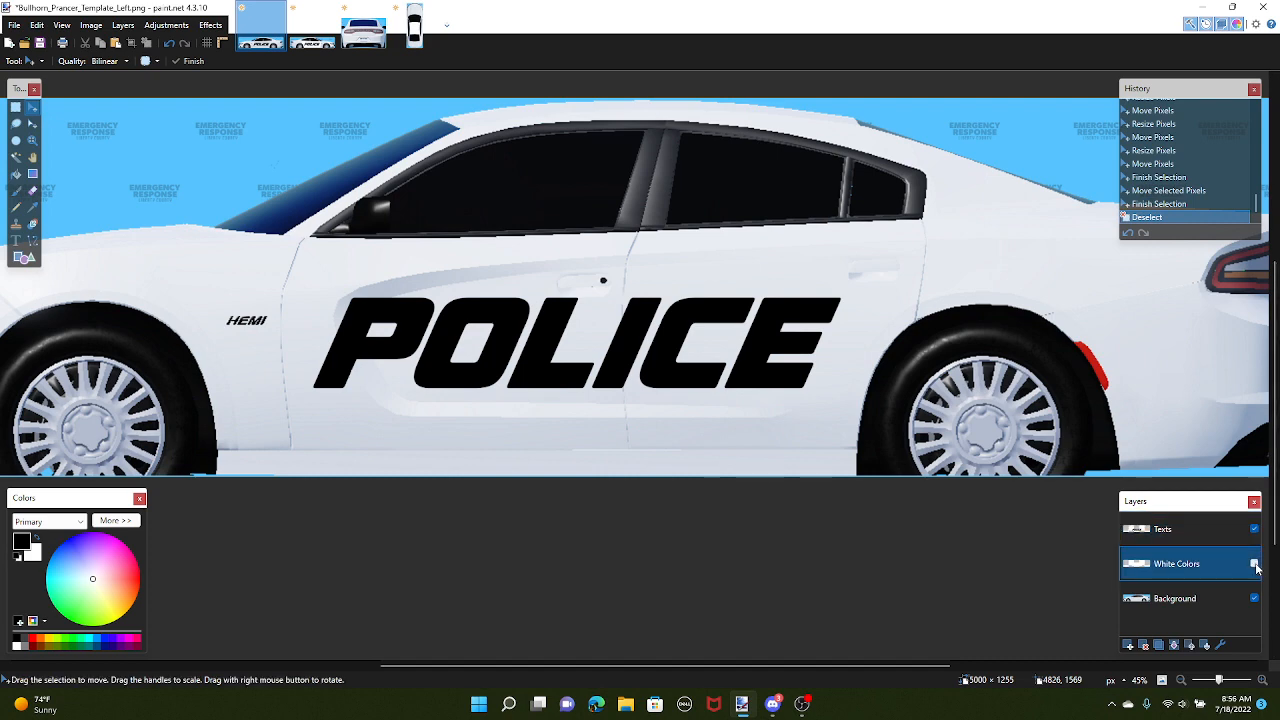
left_click(1255, 565)
Write POLICE in white on the back template's Texts layer and center it on the trunk lid below the DODGE lettering
left_click(363, 30)
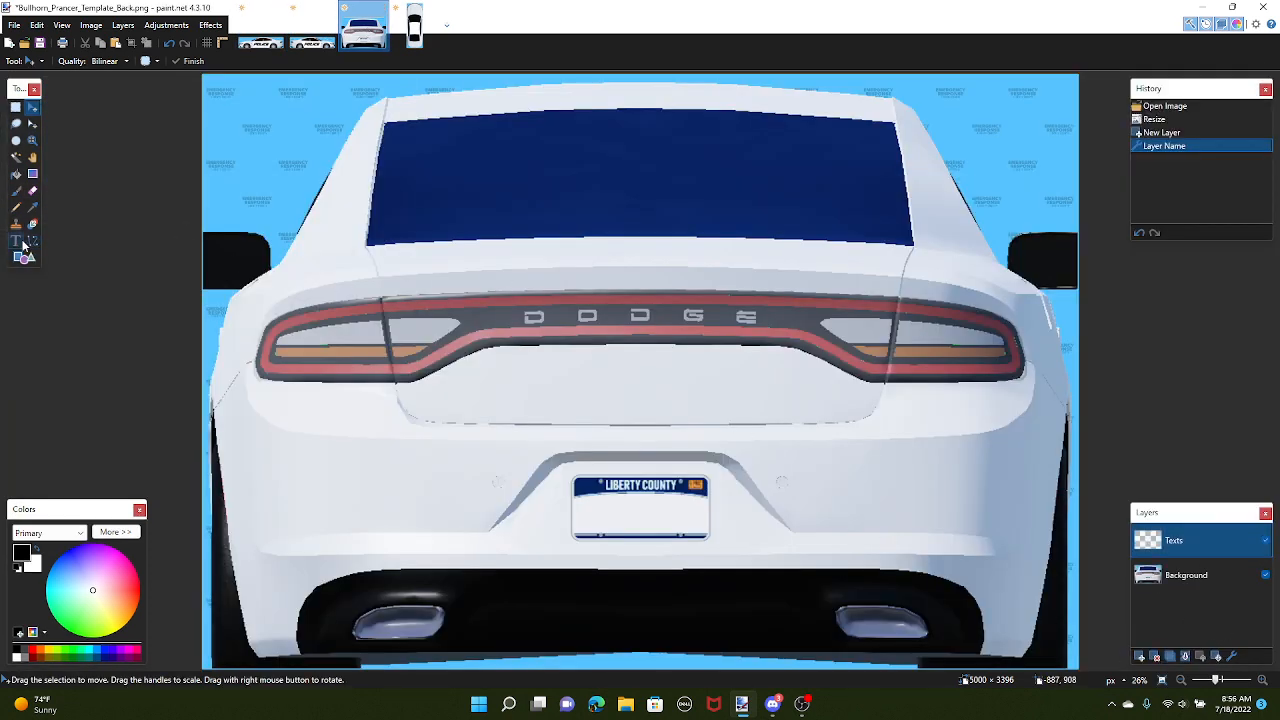
left_click(37, 548)
left_click(14, 242)
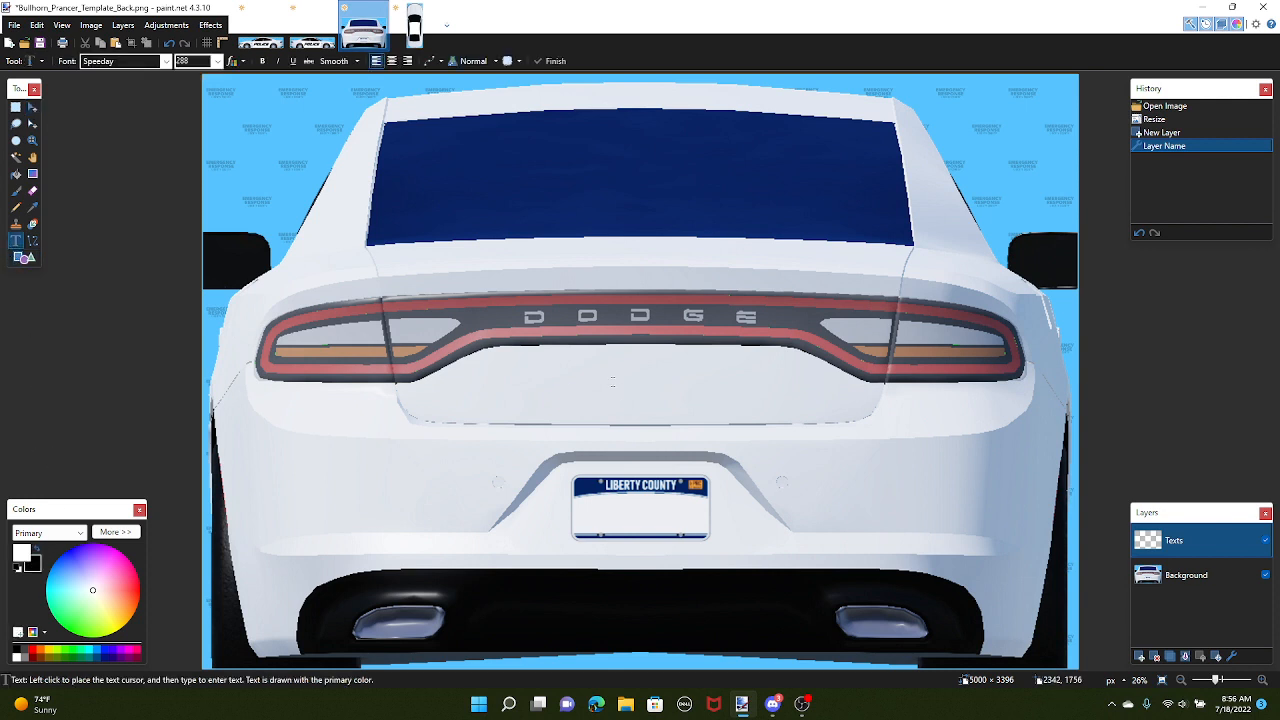
left_click(611, 350)
type("P")
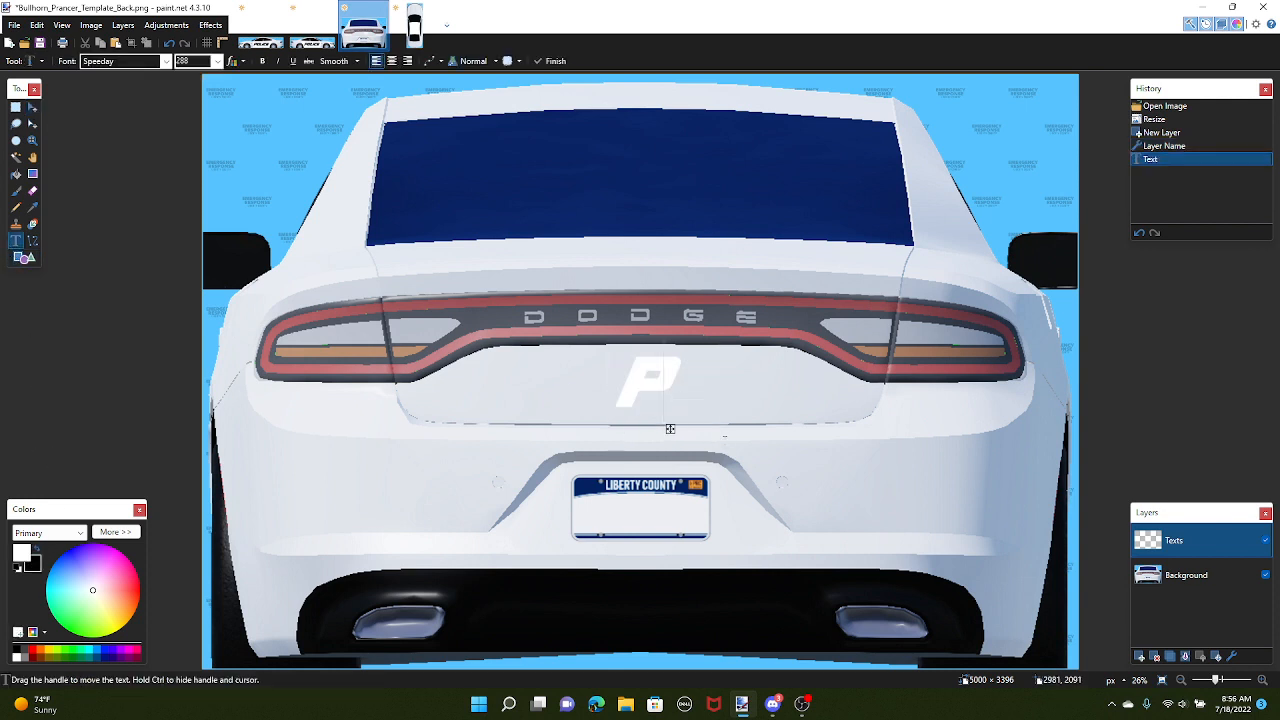
type("OLICE")
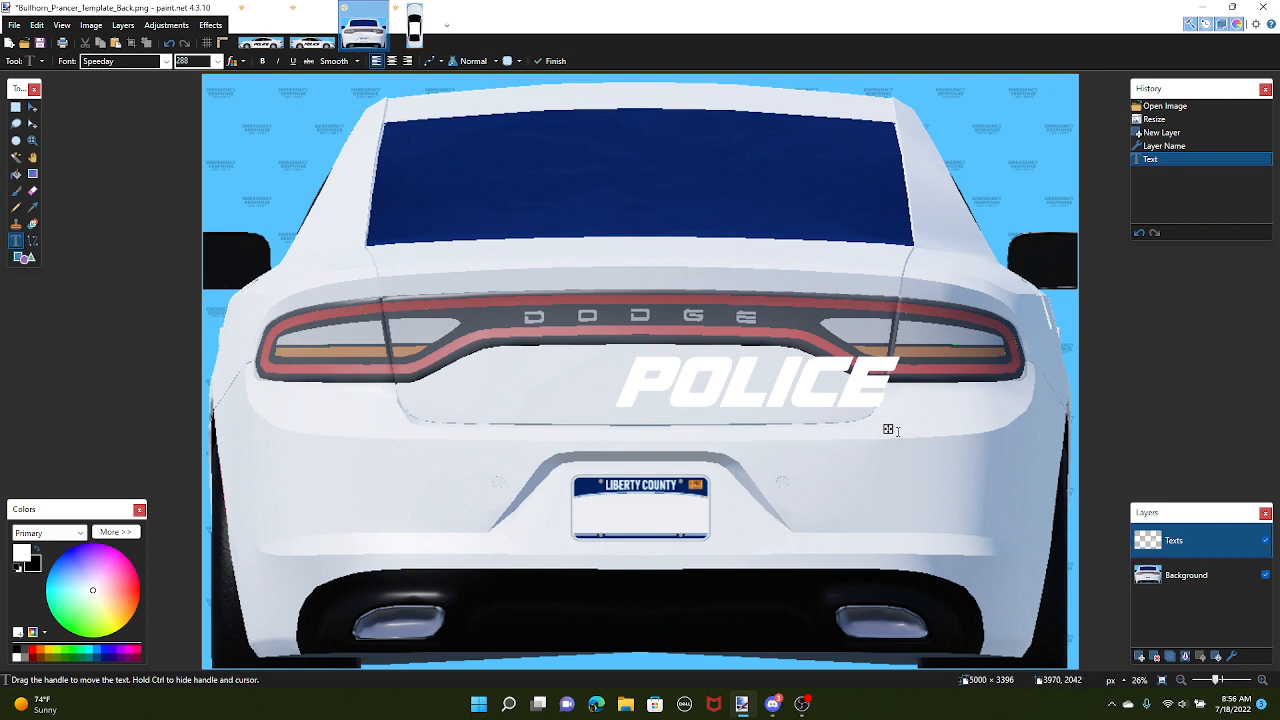
left_click_drag(888, 429, 770, 433)
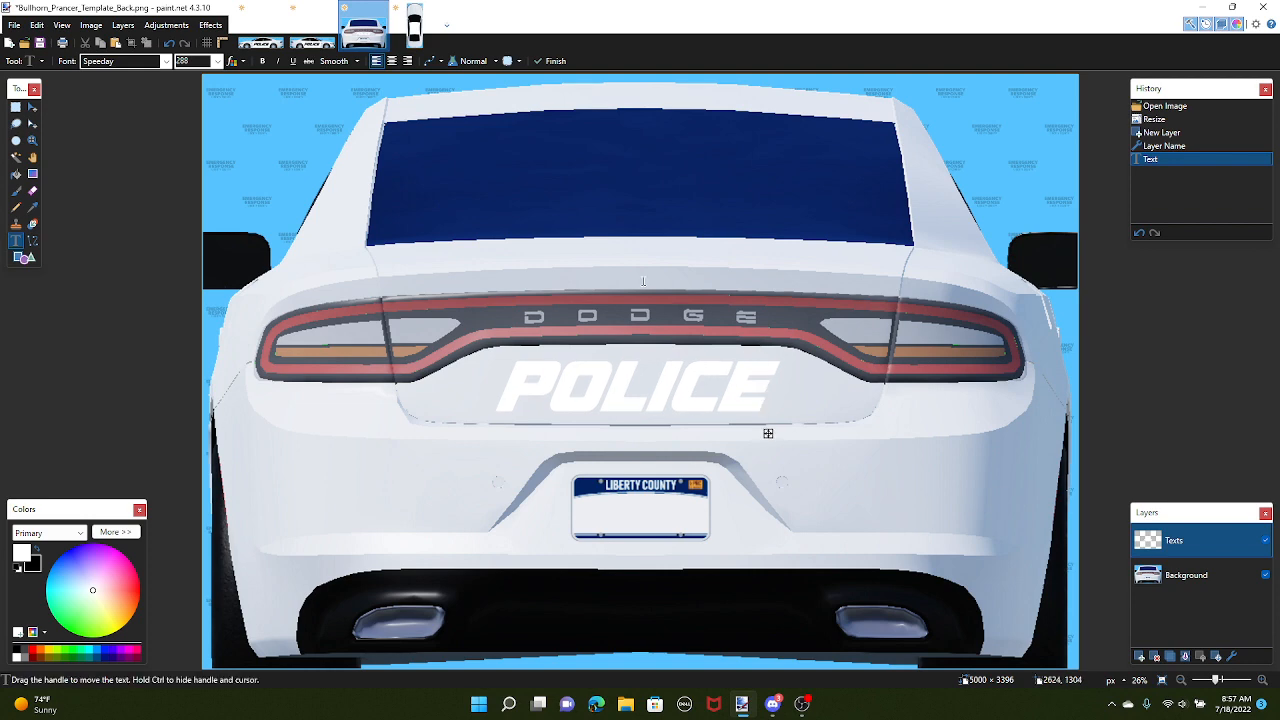
left_click(549, 61)
scroll(440, 246, "down", 2)
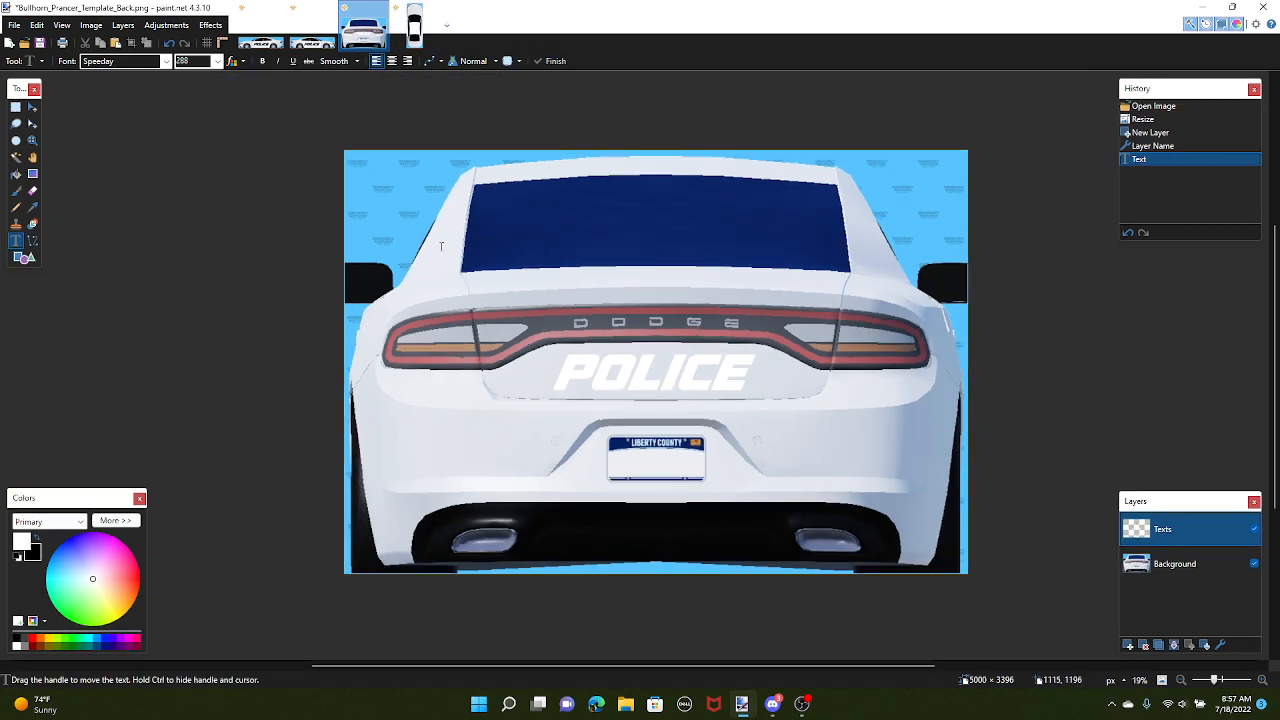
Return to the left-side template and make its Texts layer active
left_click(260, 42)
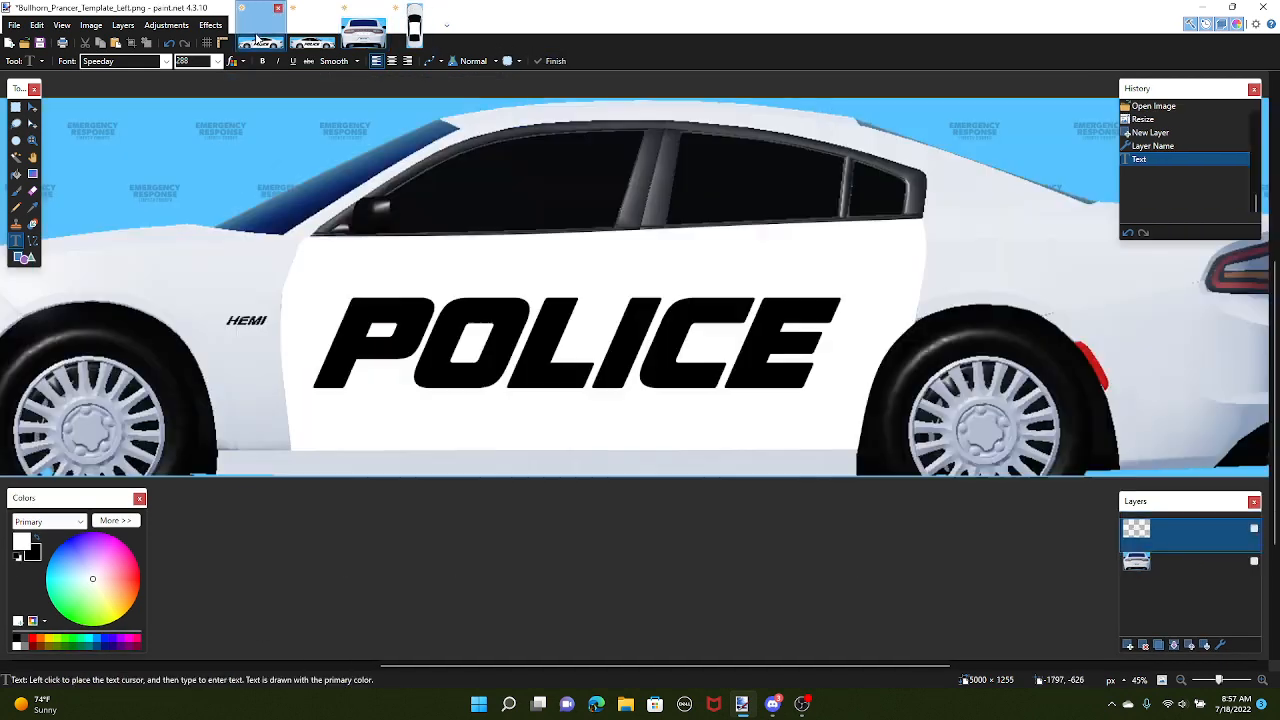
left_click(15, 107)
left_click(1193, 538)
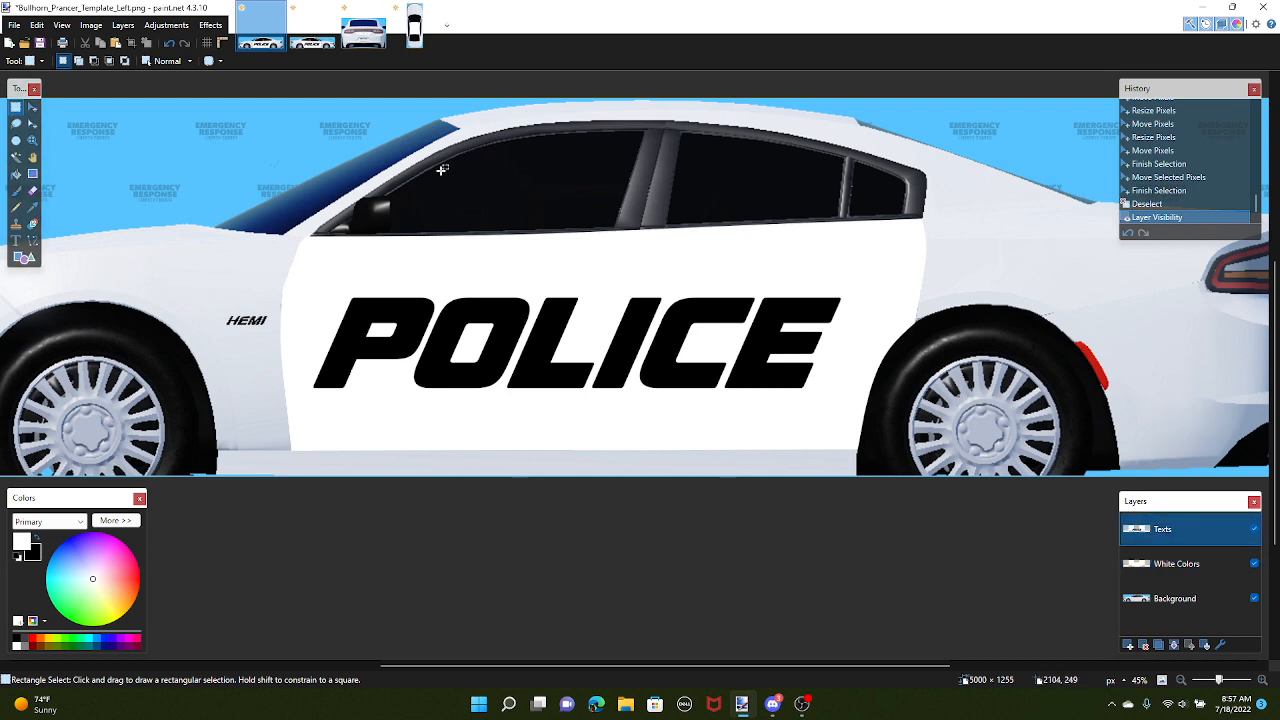
left_click_drag(94, 120, 589, 210)
left_click(16, 241)
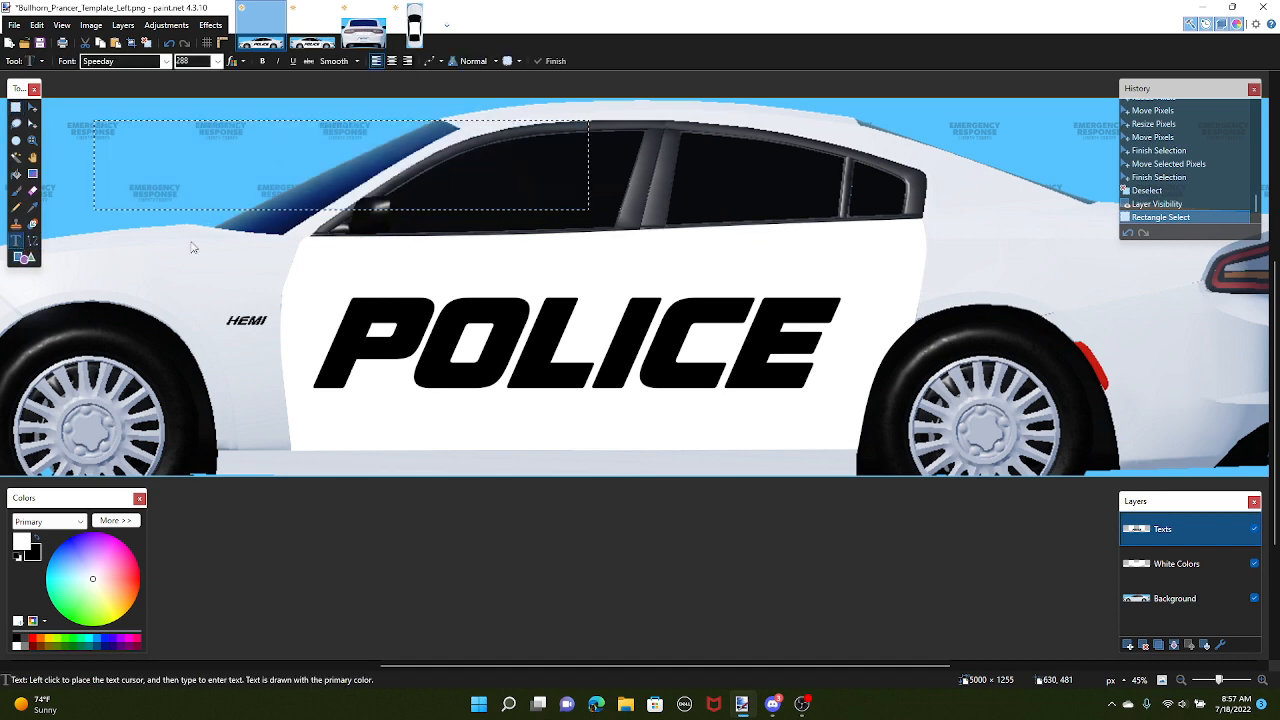
left_click(729, 194)
type("E")
scroll(729, 194, "down", 3)
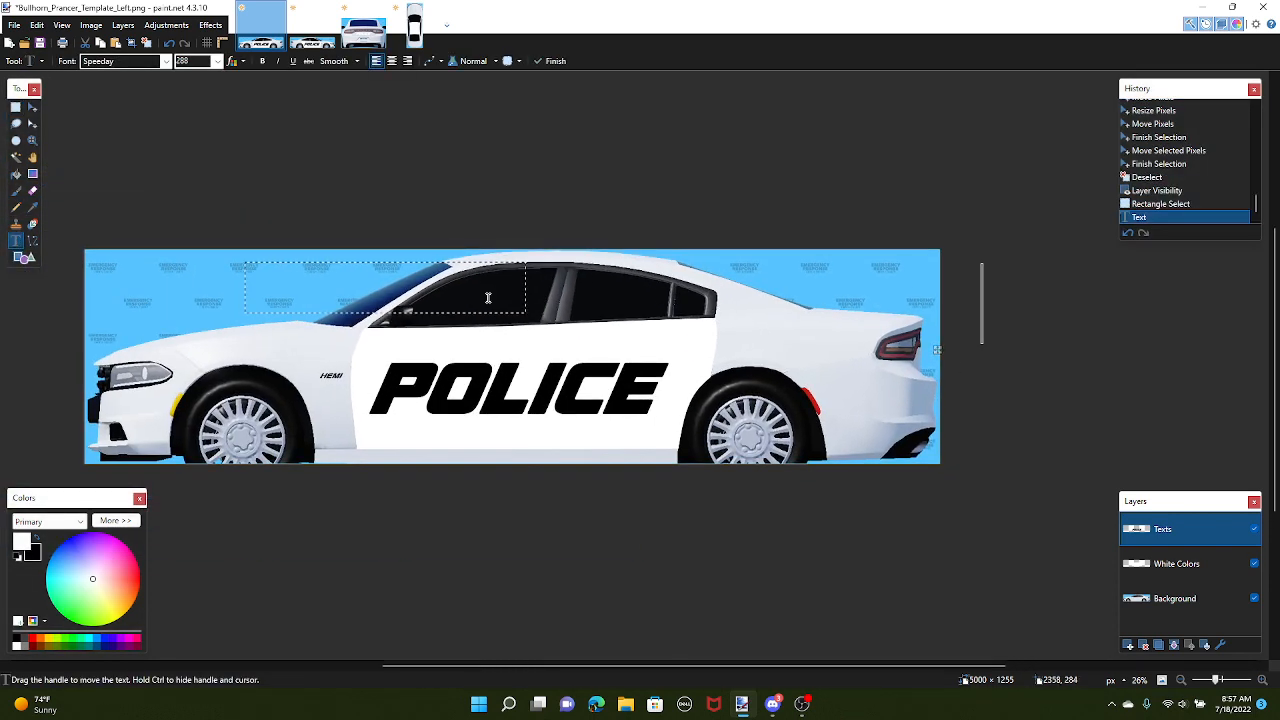
key("ctrl+z")
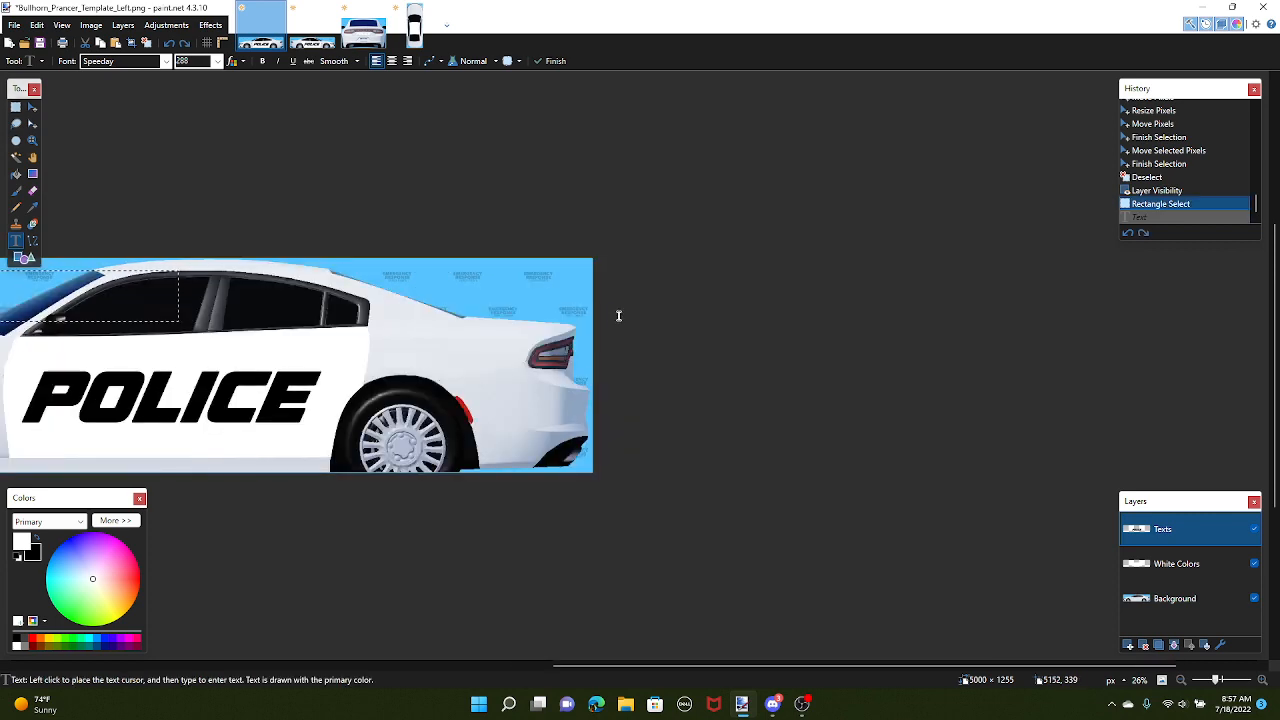
scroll(653, 289, "up", 3)
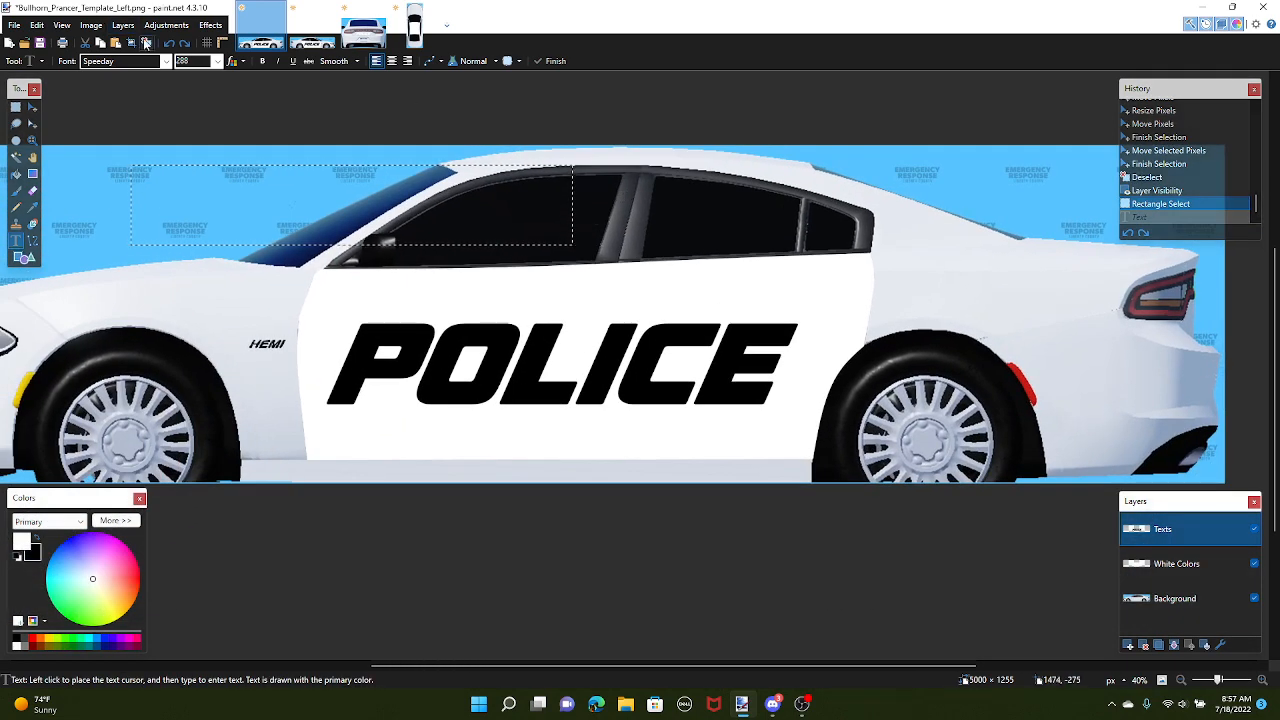
left_click(146, 43)
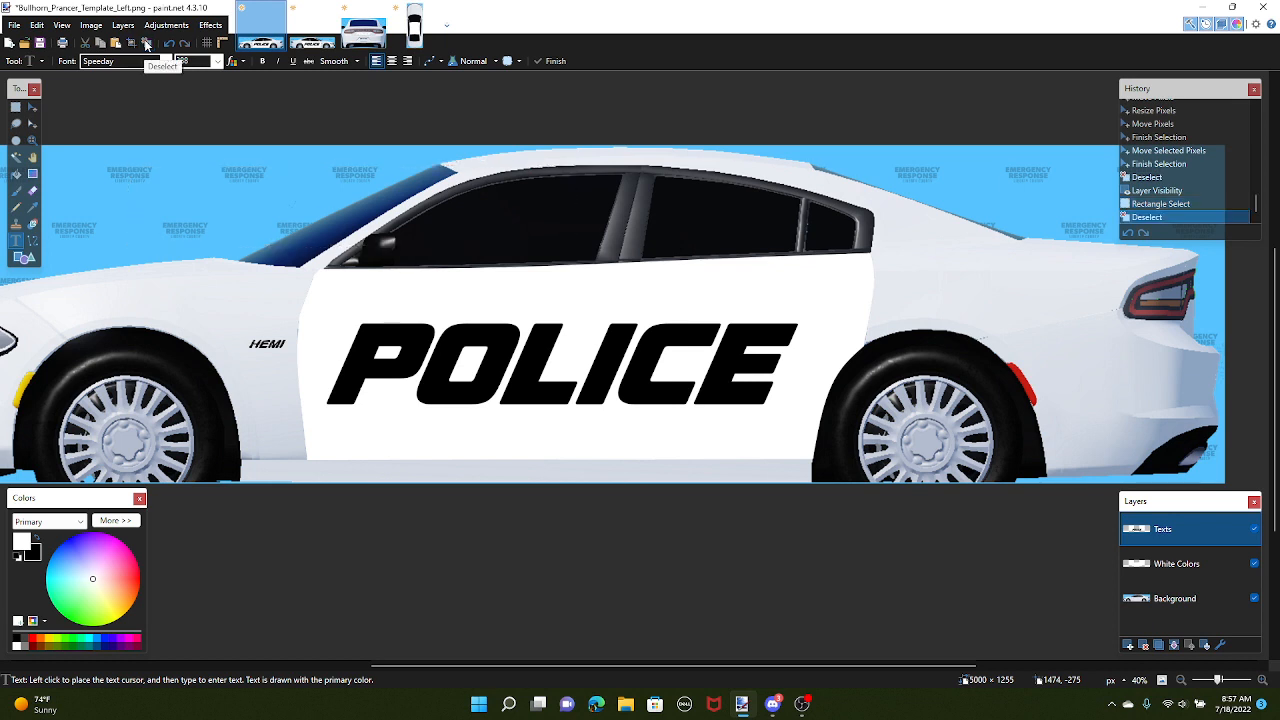
left_click(563, 209)
type("HSKDFKJHDKF")
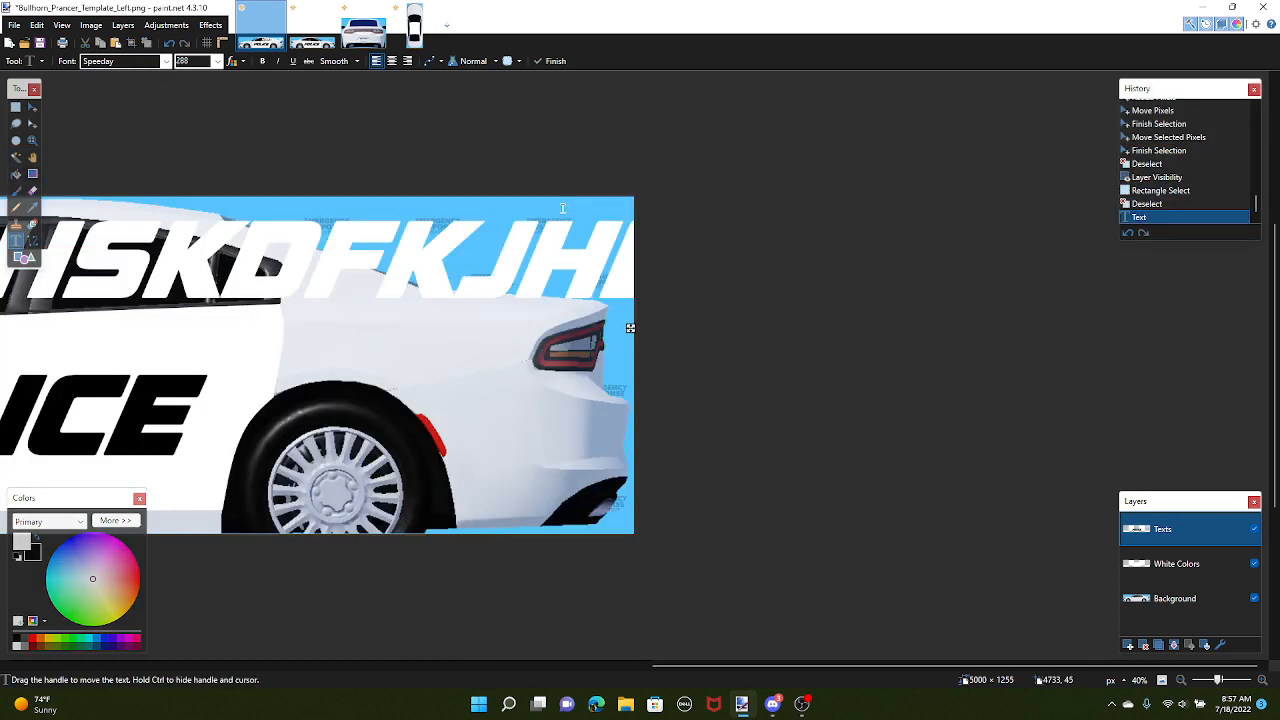
key("BackSpace")
key("BackSpace")
key("BackSpace")
key("BackSpace")
key("BackSpace")
key("BackSpace")
key("BackSpace")
key("BackSpace")
key("BackSpace")
key("BackSpace")
key("BackSpace")
scroll(573, 259, "down", 2)
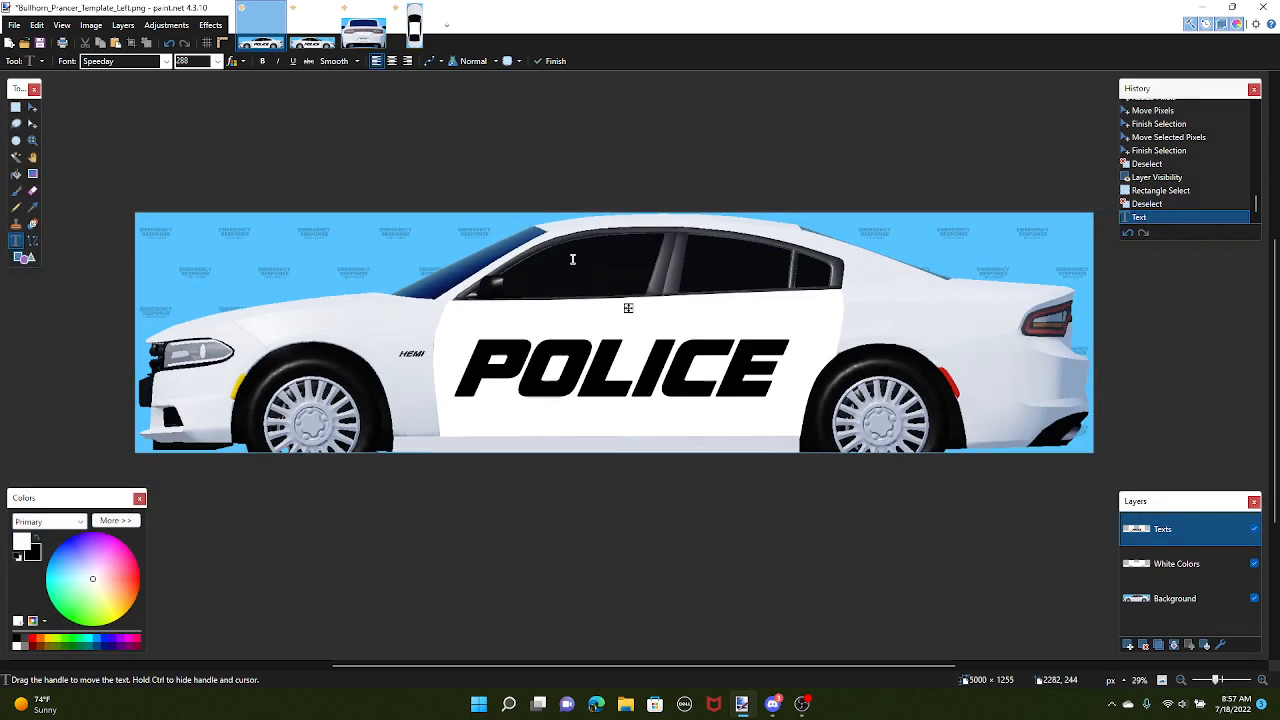
key("ctrl+z")
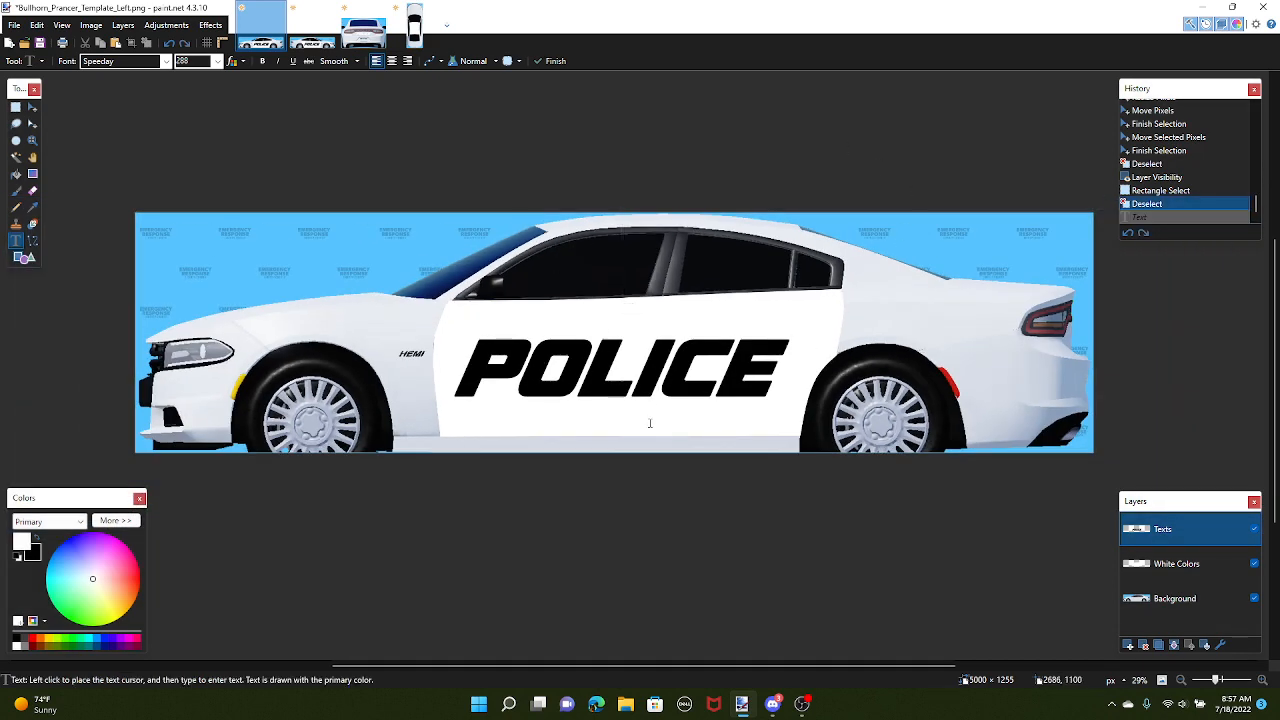
left_click_drag(660, 284, 411, 225)
left_click_drag(606, 360, 721, 311)
left_click(316, 40)
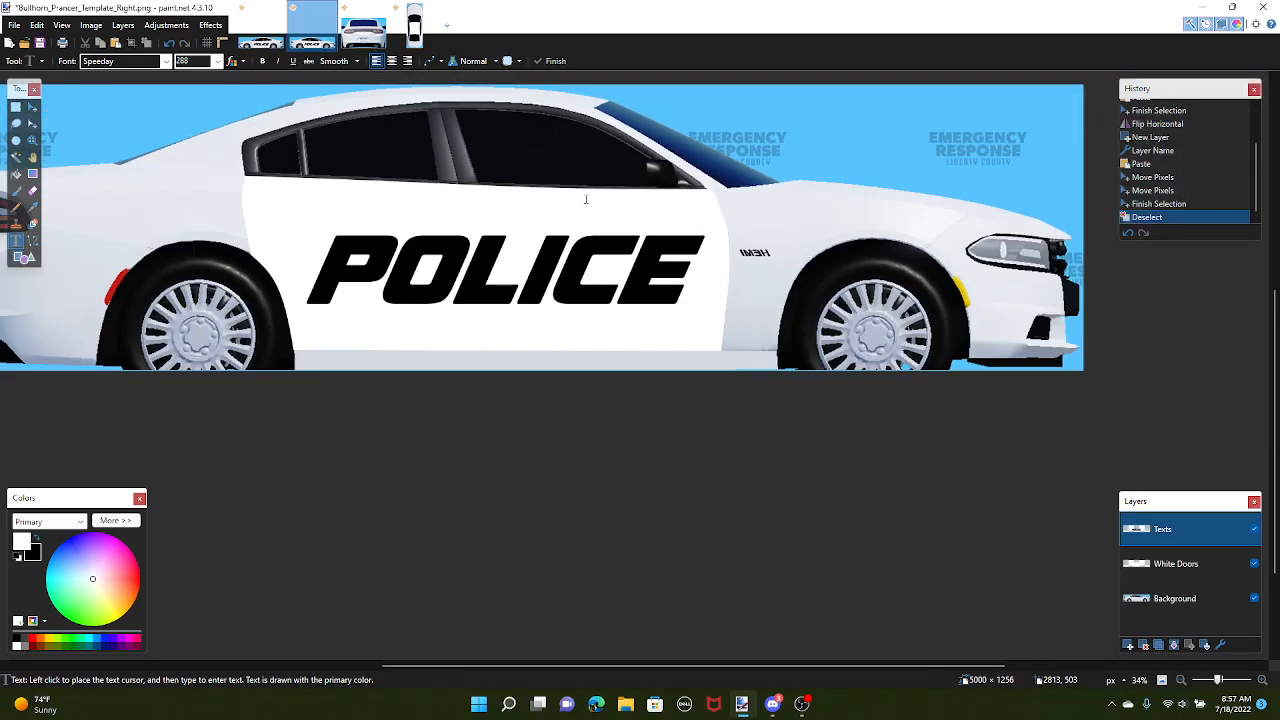
left_click(372, 40)
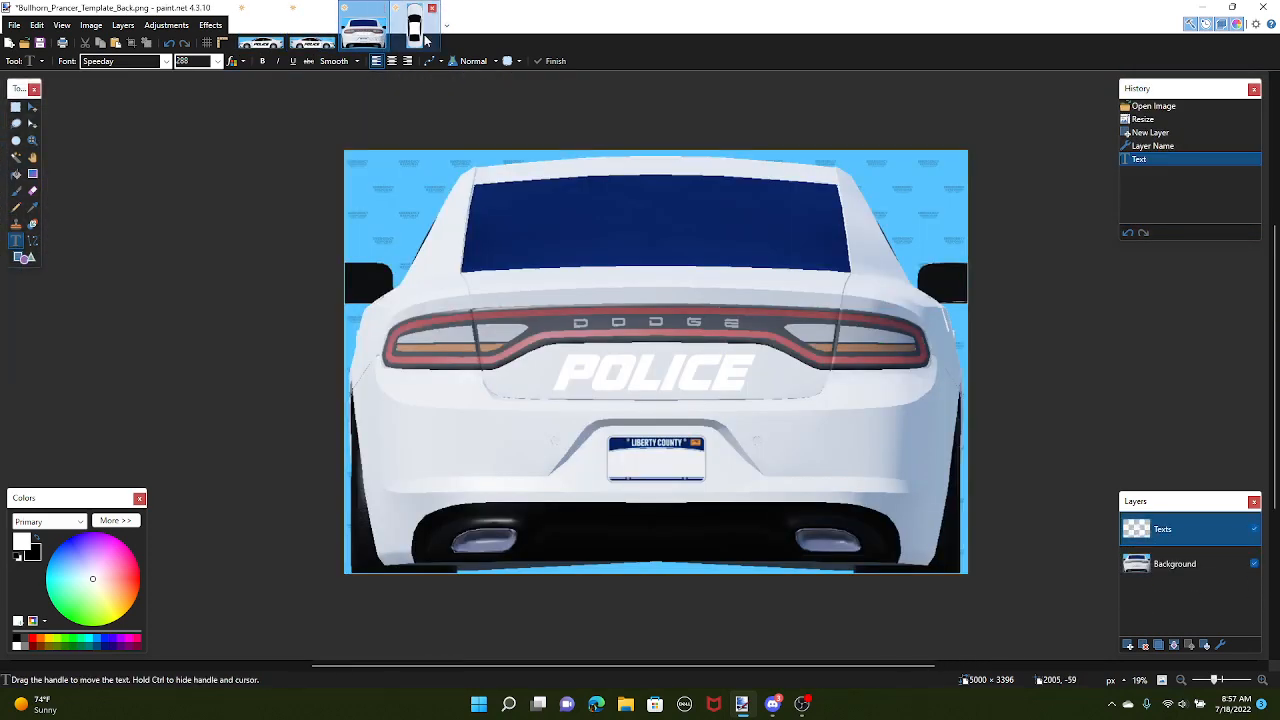
left_click(265, 30)
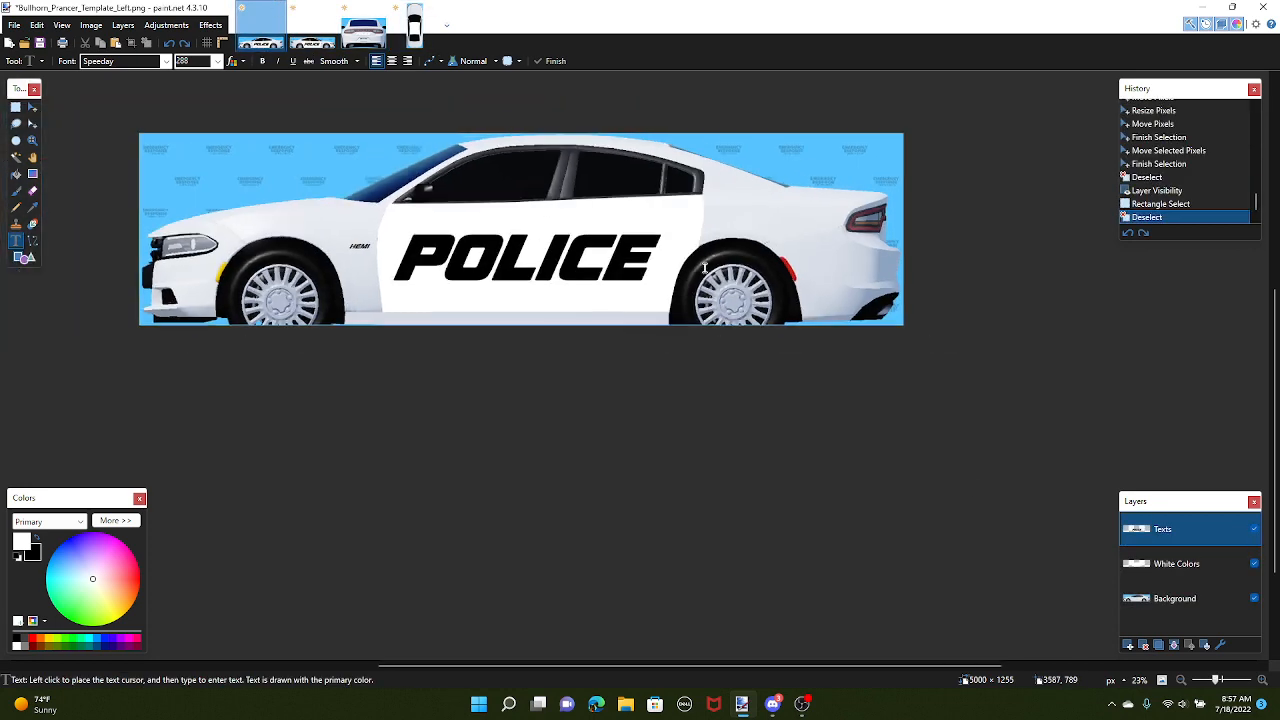
Delete the Background layer from the left-side and right-side templates, leaving only the livery layers
left_click(1201, 599)
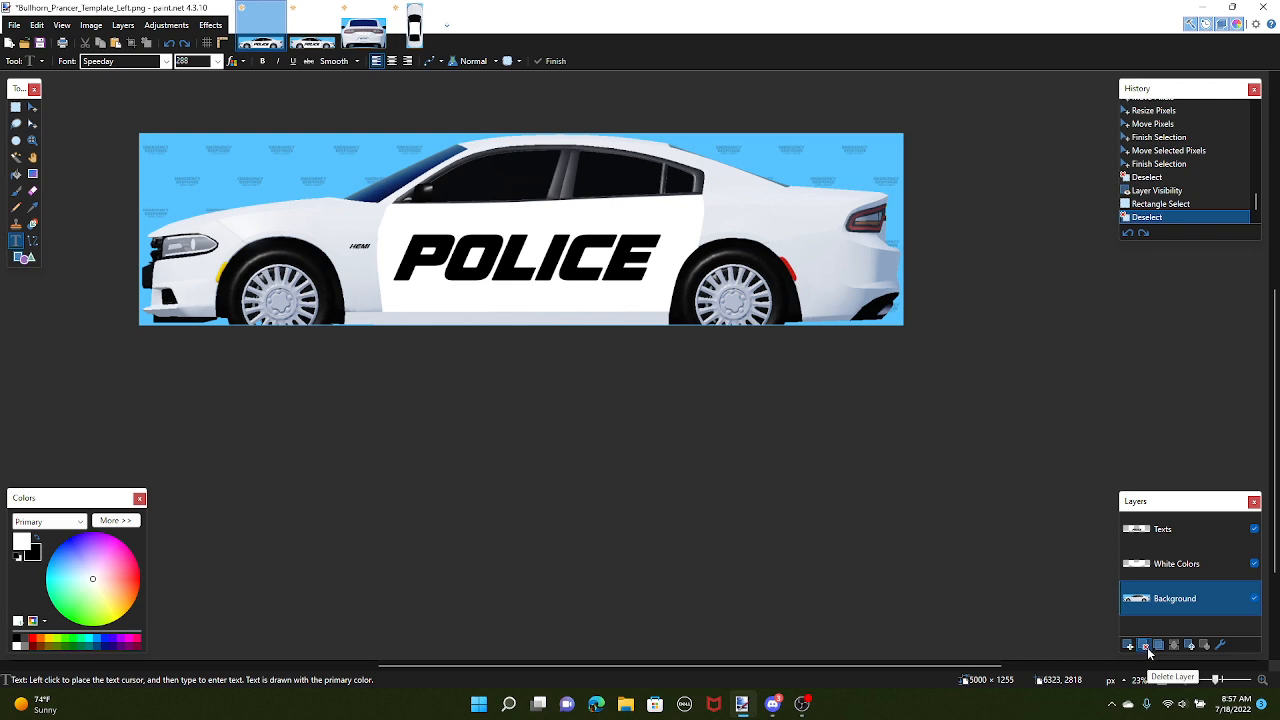
left_click(1145, 646)
left_click(308, 45)
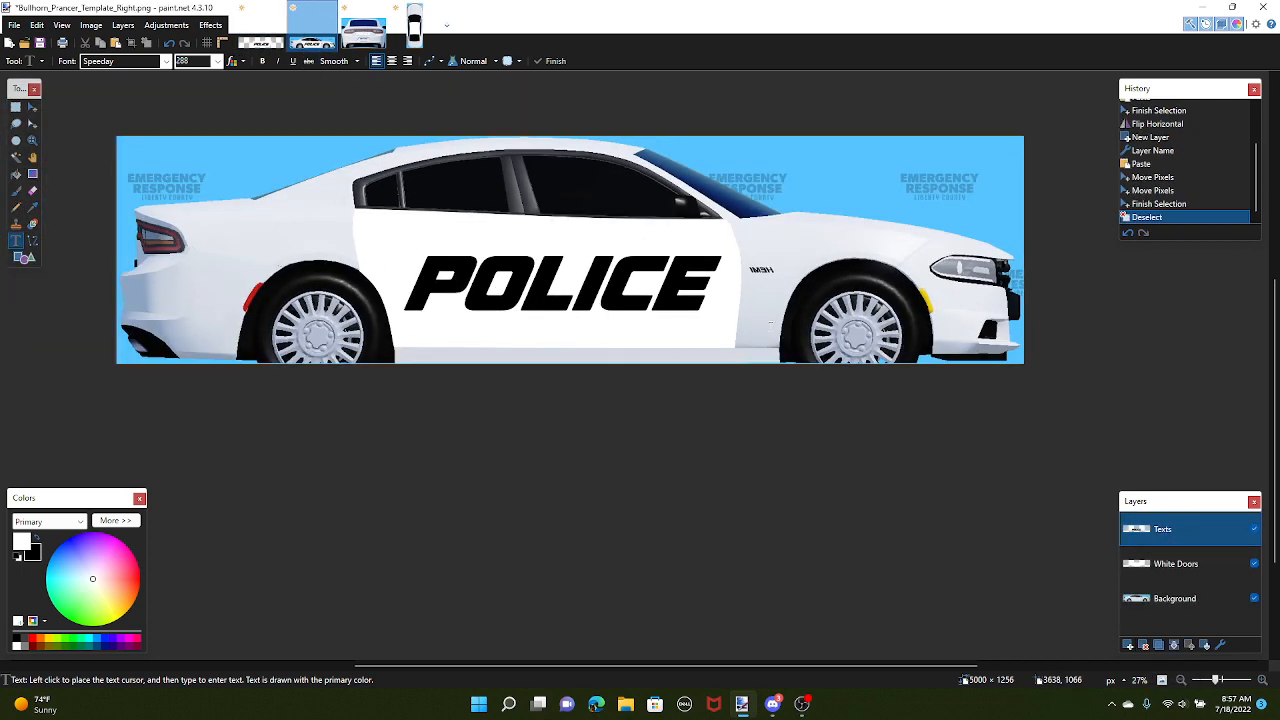
left_click(1165, 612)
left_click(1145, 646)
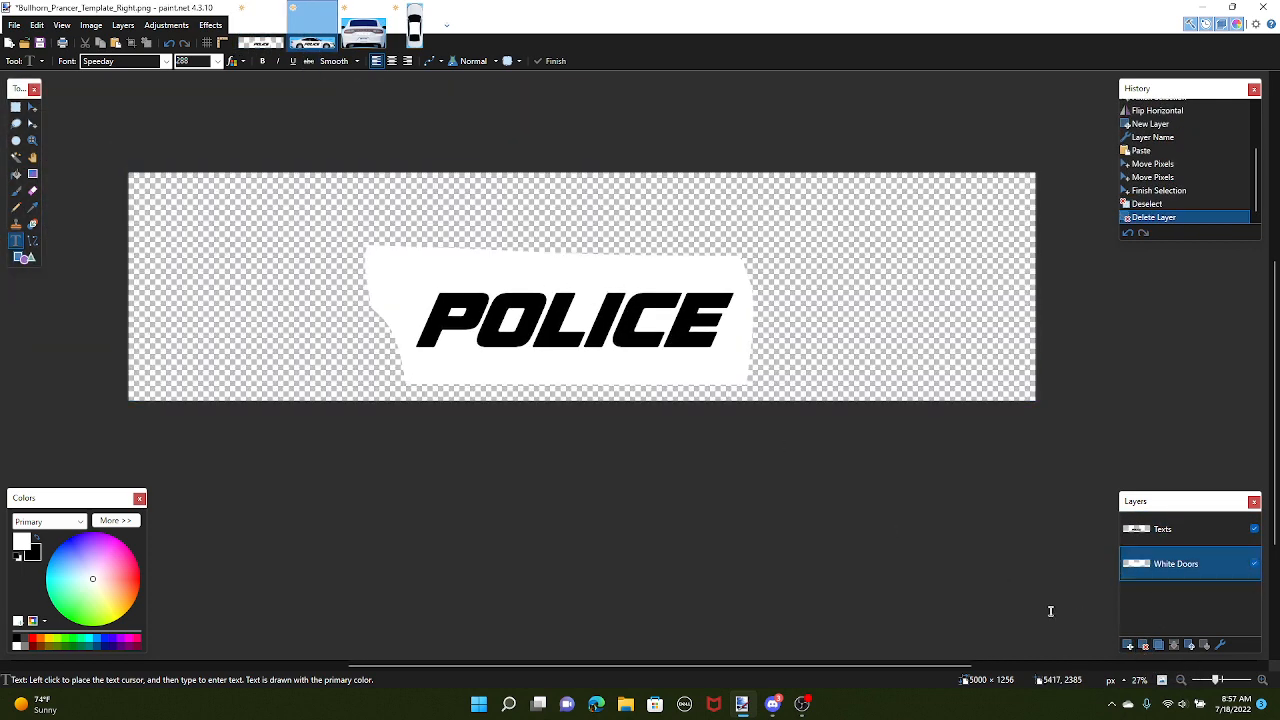
Delete the Background layer from the back and top templates, keeping the Texts and White Colors layers
left_click(345, 47)
left_click(1165, 563)
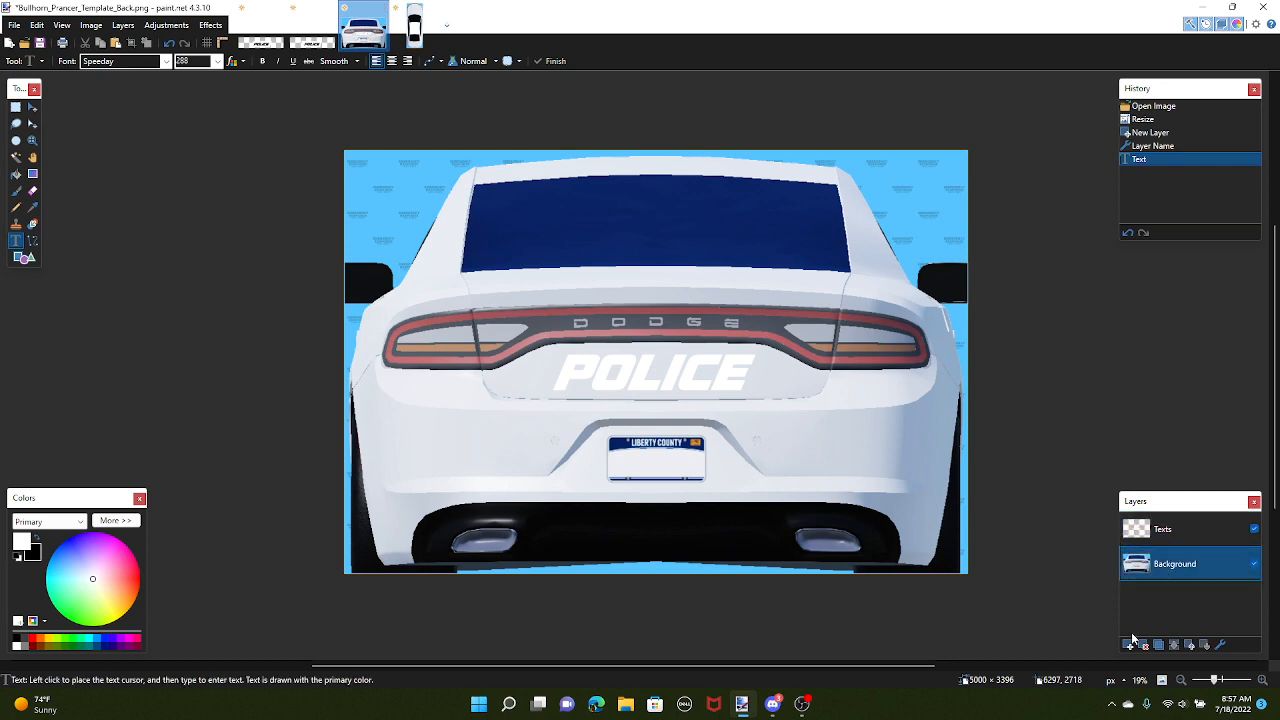
left_click(1145, 646)
left_click(414, 27)
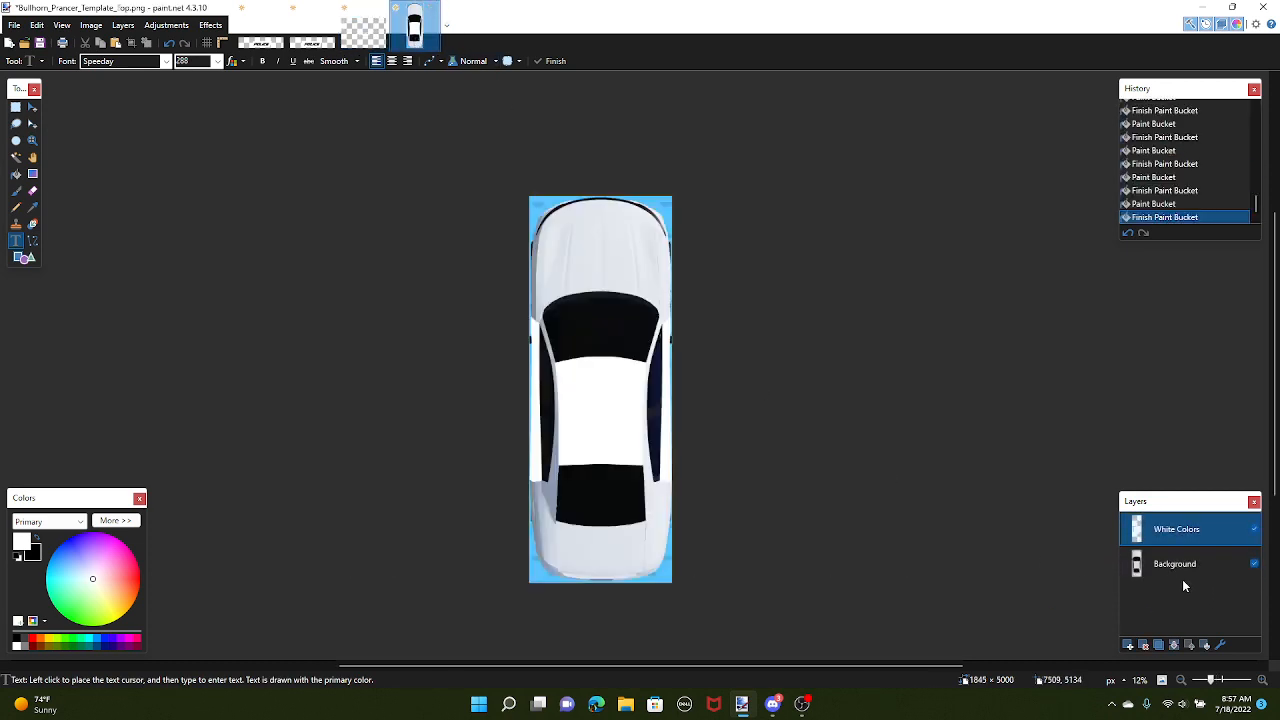
left_click(1182, 575)
left_click(1145, 646)
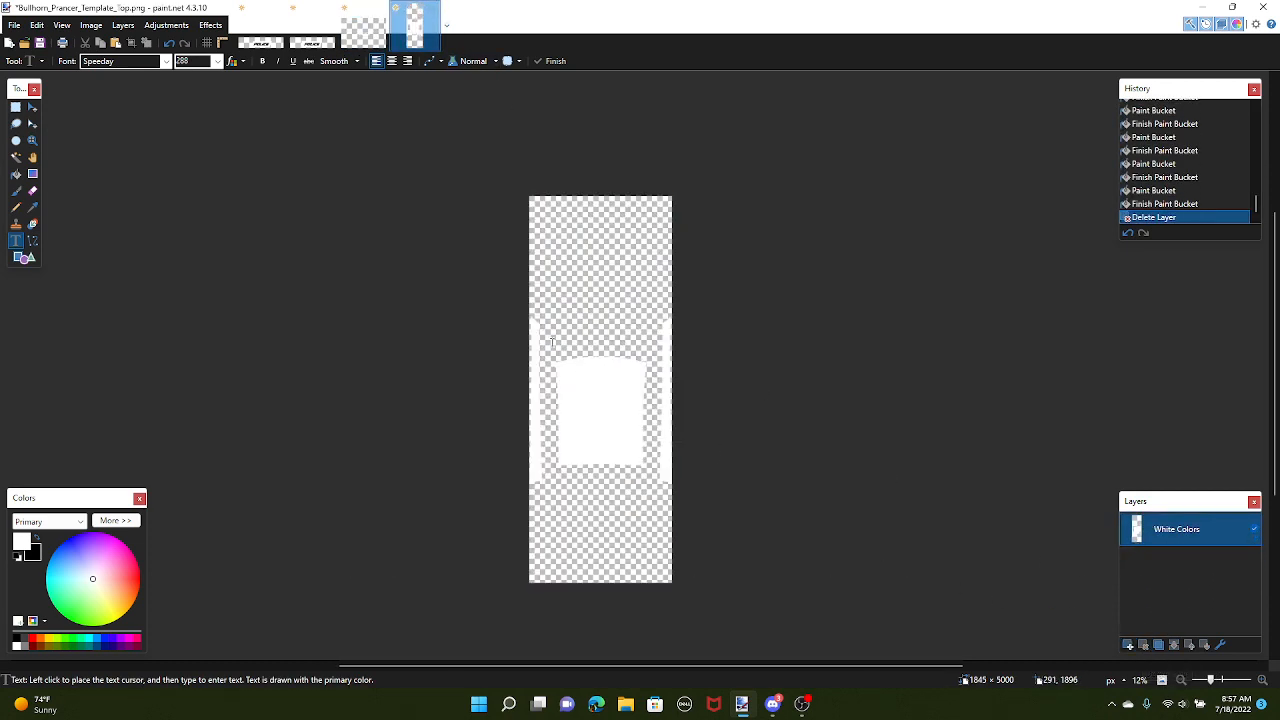
left_click_drag(538, 364, 564, 275)
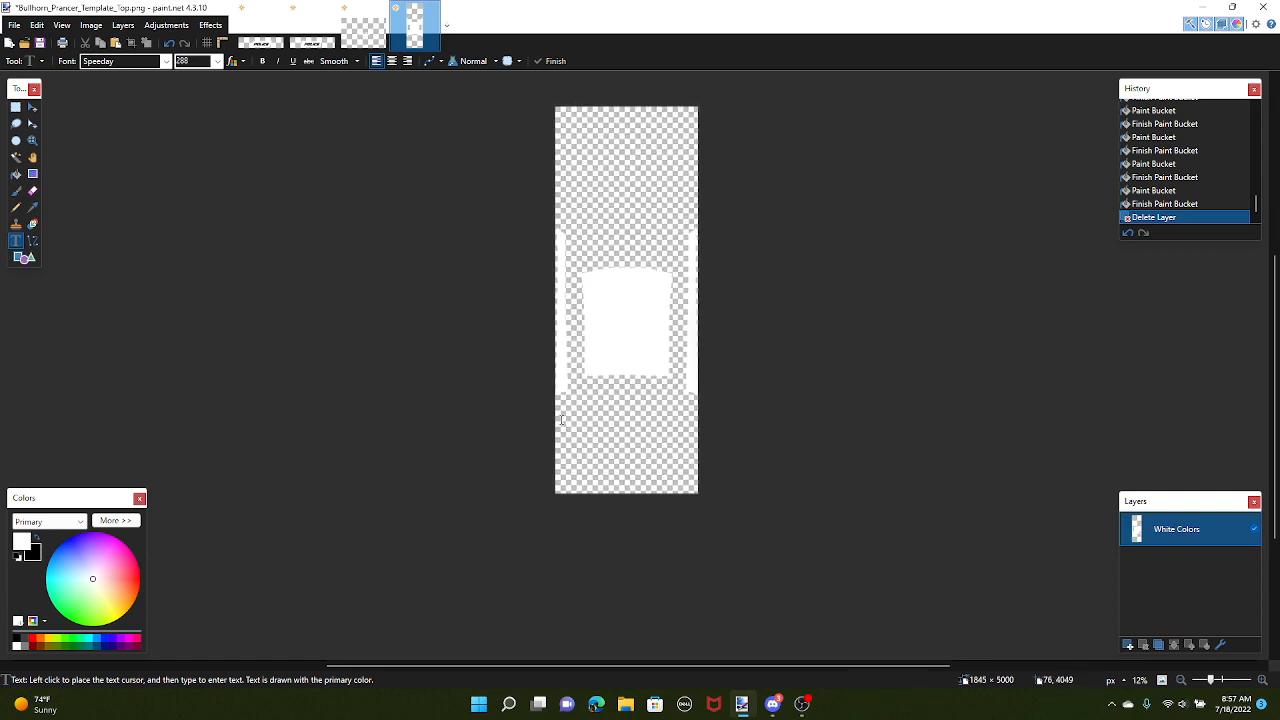
Begin saving the left-side template as a new PNG file in the Hangout Server Files folder inside Pictures
left_click(261, 20)
left_click(15, 25)
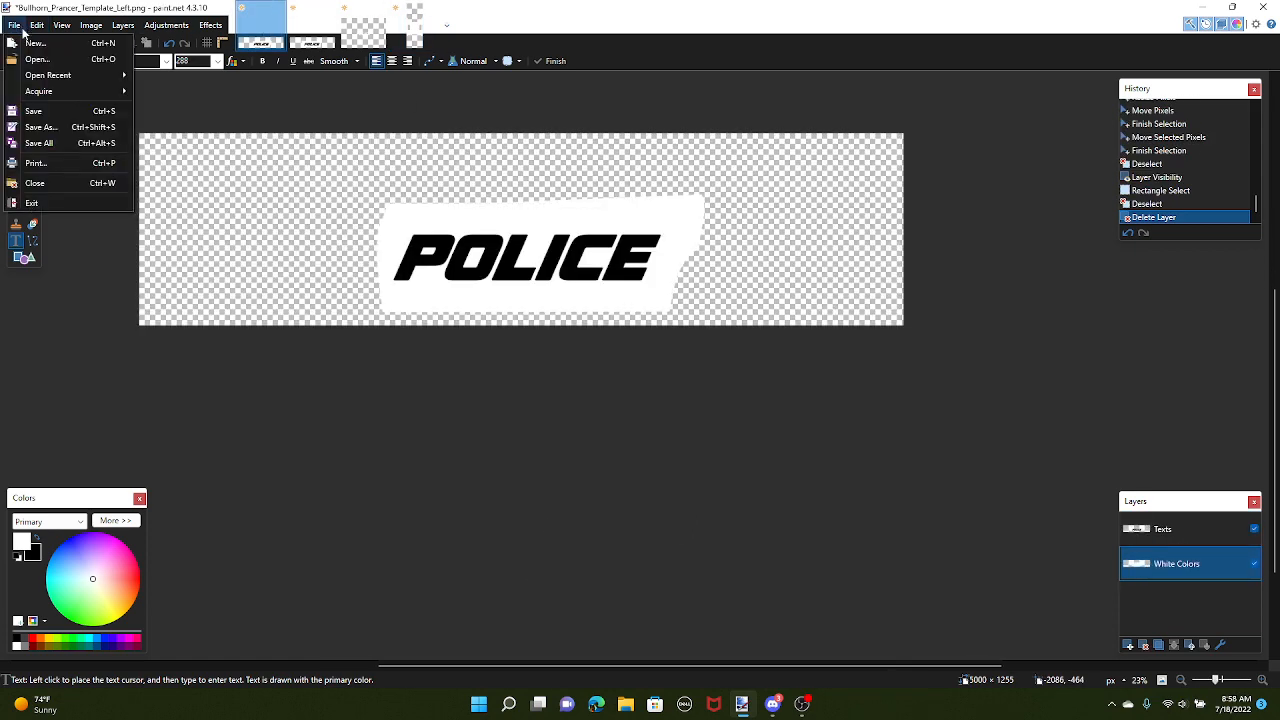
left_click(42, 127)
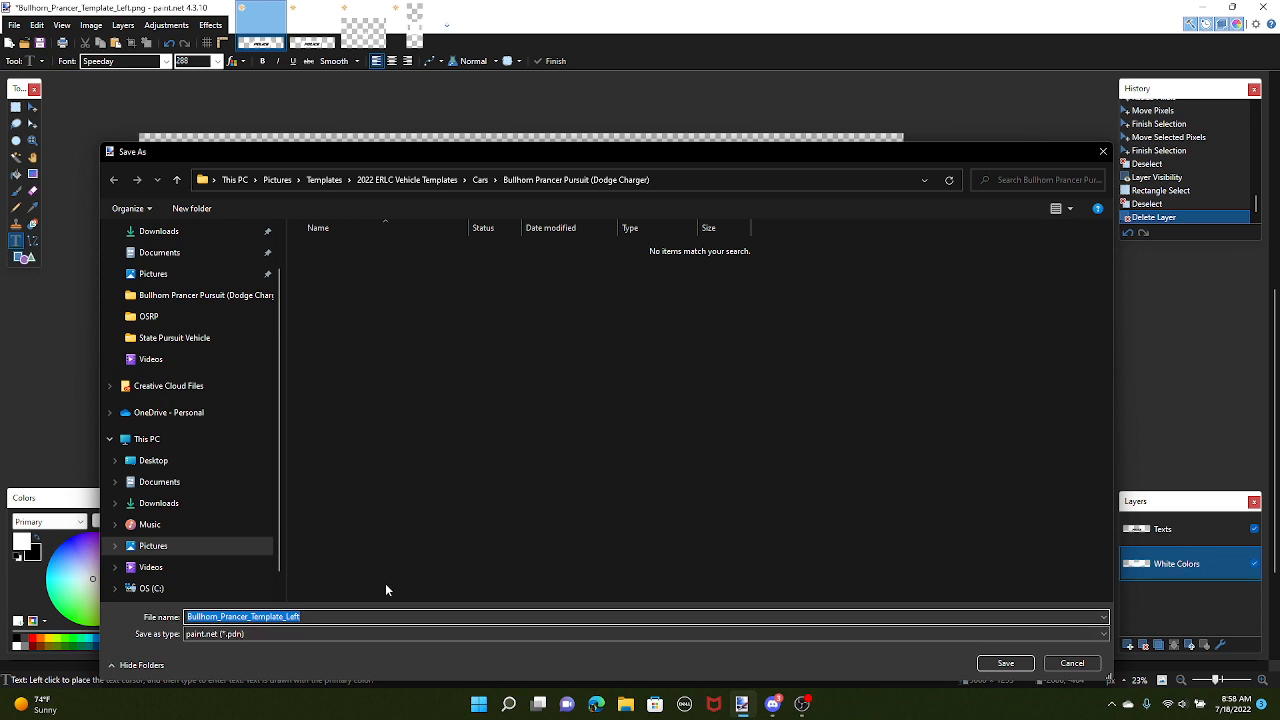
left_click(248, 631)
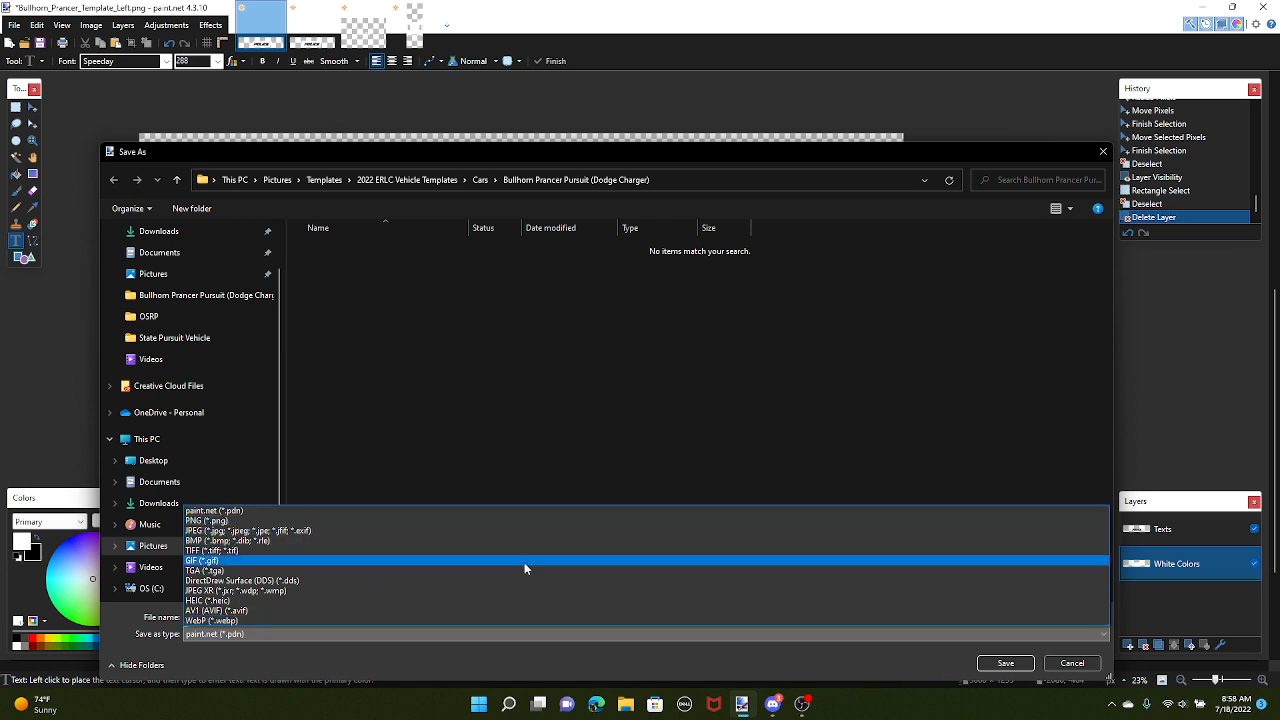
left_click(214, 510)
left_click(153, 273)
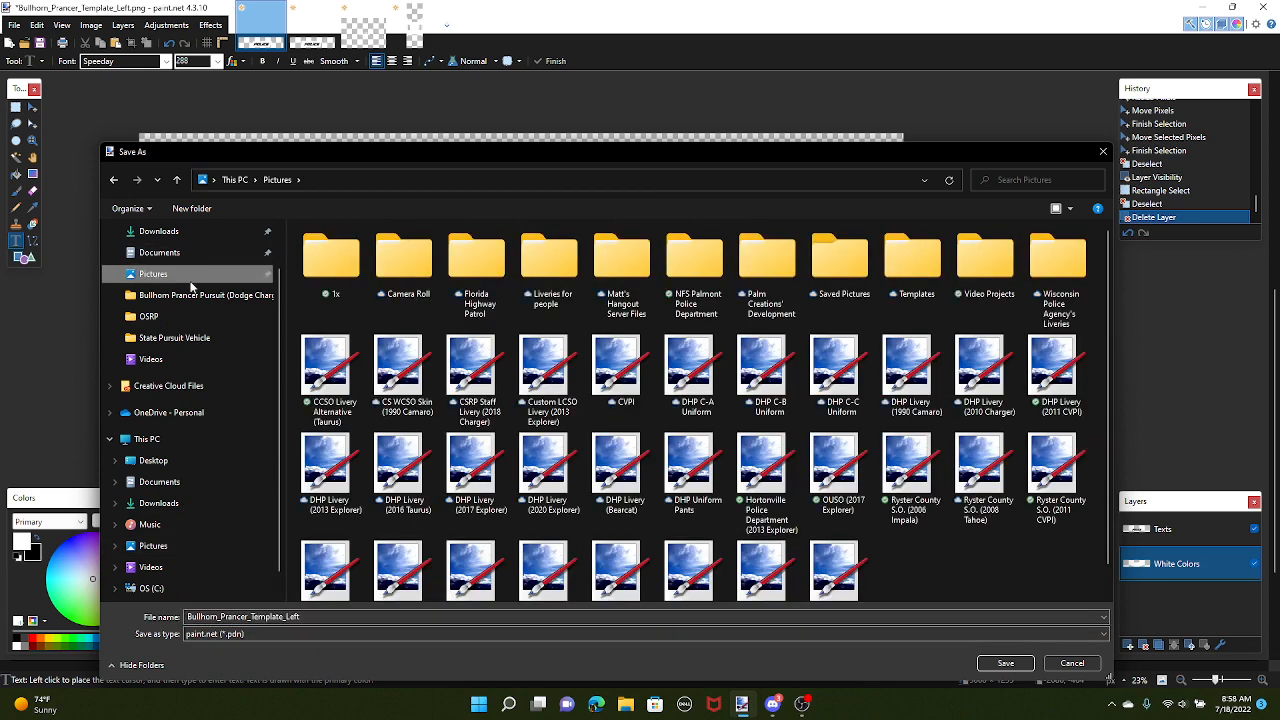
double_click(591, 295)
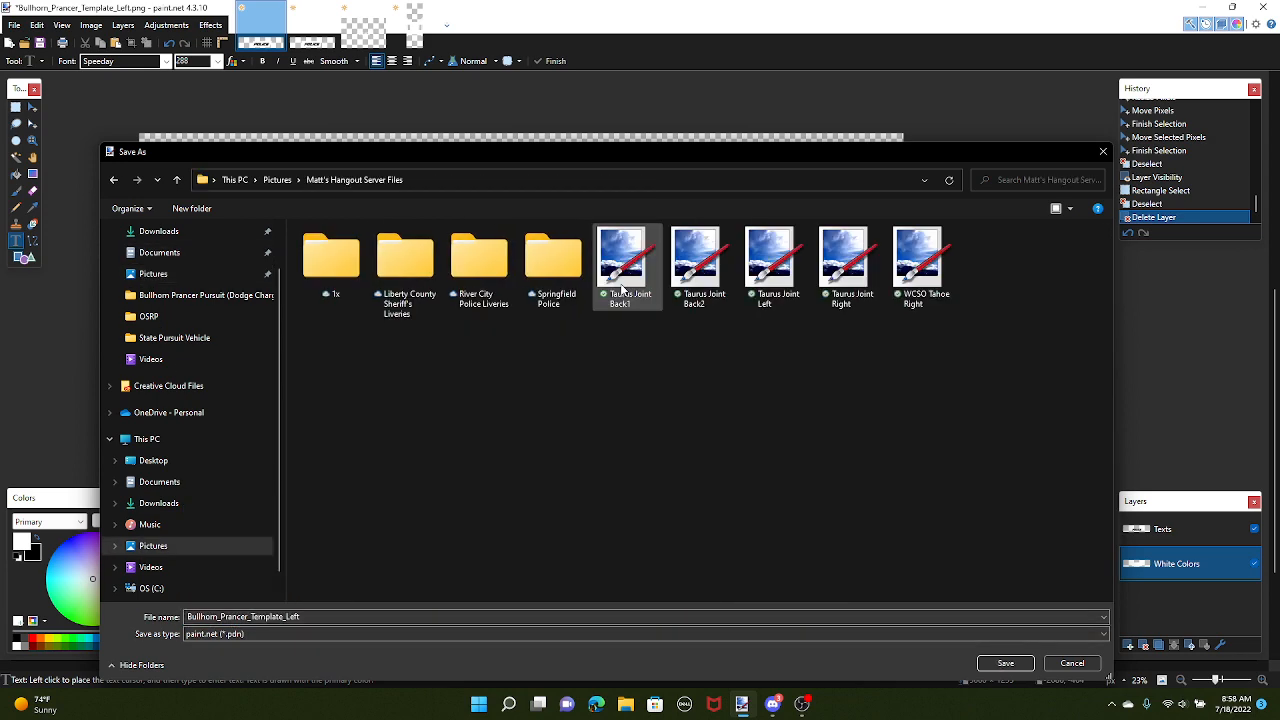
left_click(270, 636)
left_click(205, 520)
Name the file Tutorial Charger Left, save it flattened with auto-detected bit depth, and close the left-side image
double_click(324, 616)
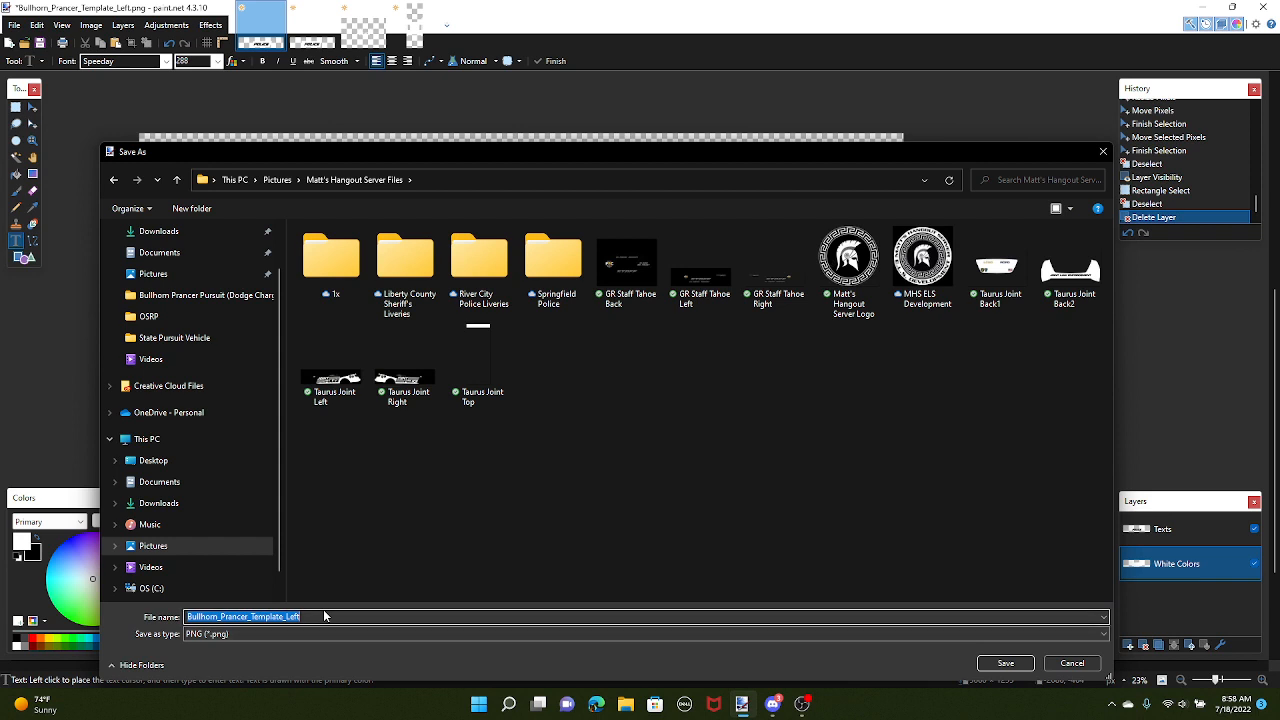
key("BackSpace")
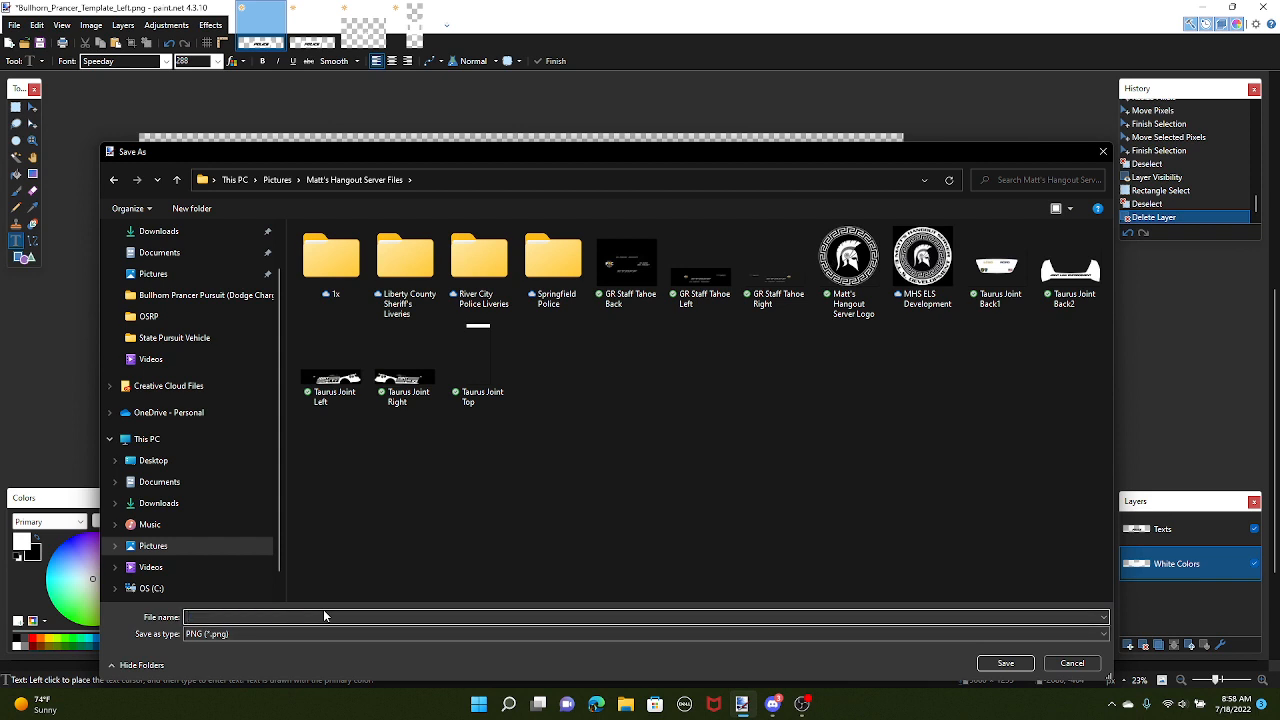
type("Tau")
key("Return")
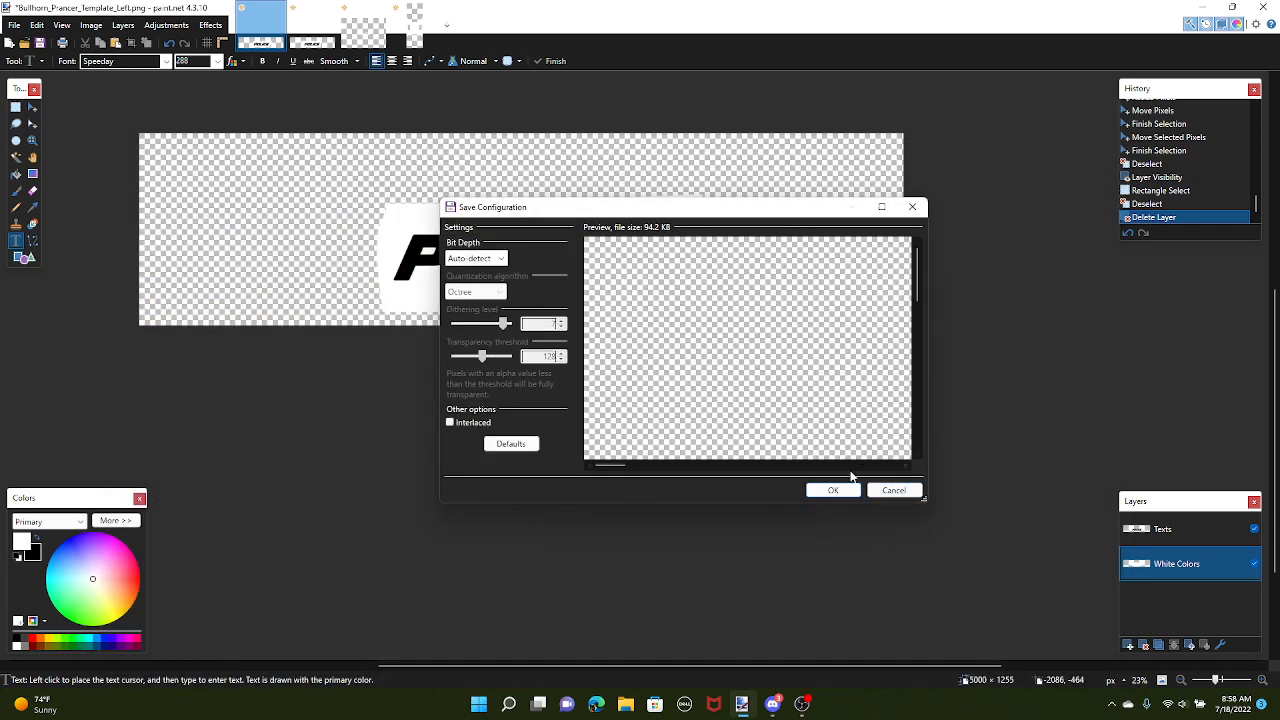
left_click(846, 490)
left_click(697, 405)
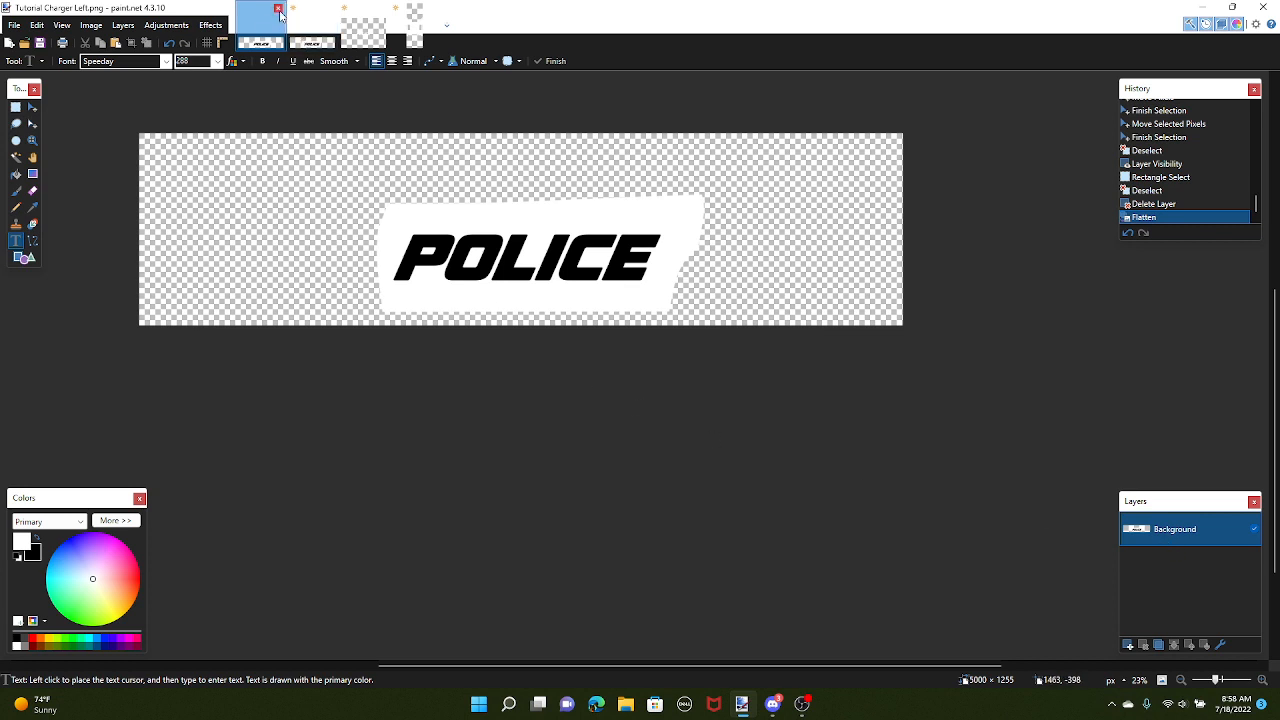
left_click(279, 9)
Begin saving the right-side template as a new PNG file in the same Hangout Server Files folder inside Pictures
left_click(12, 25)
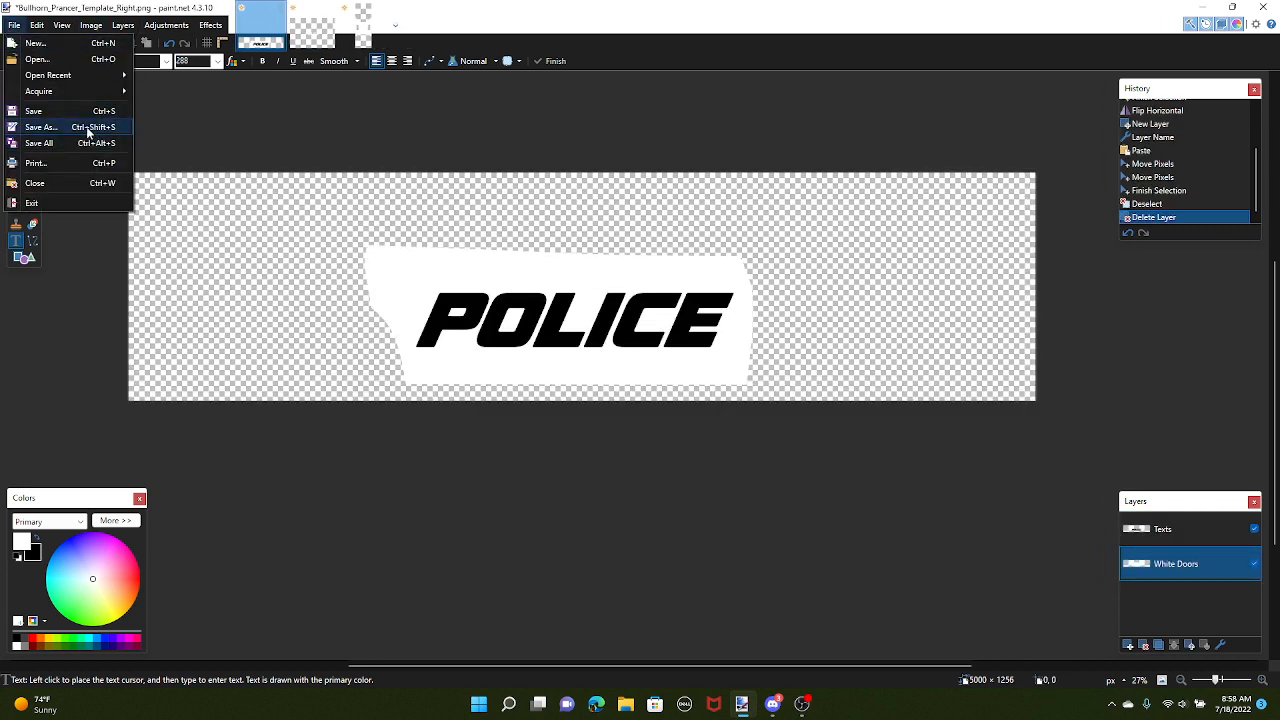
left_click(35, 126)
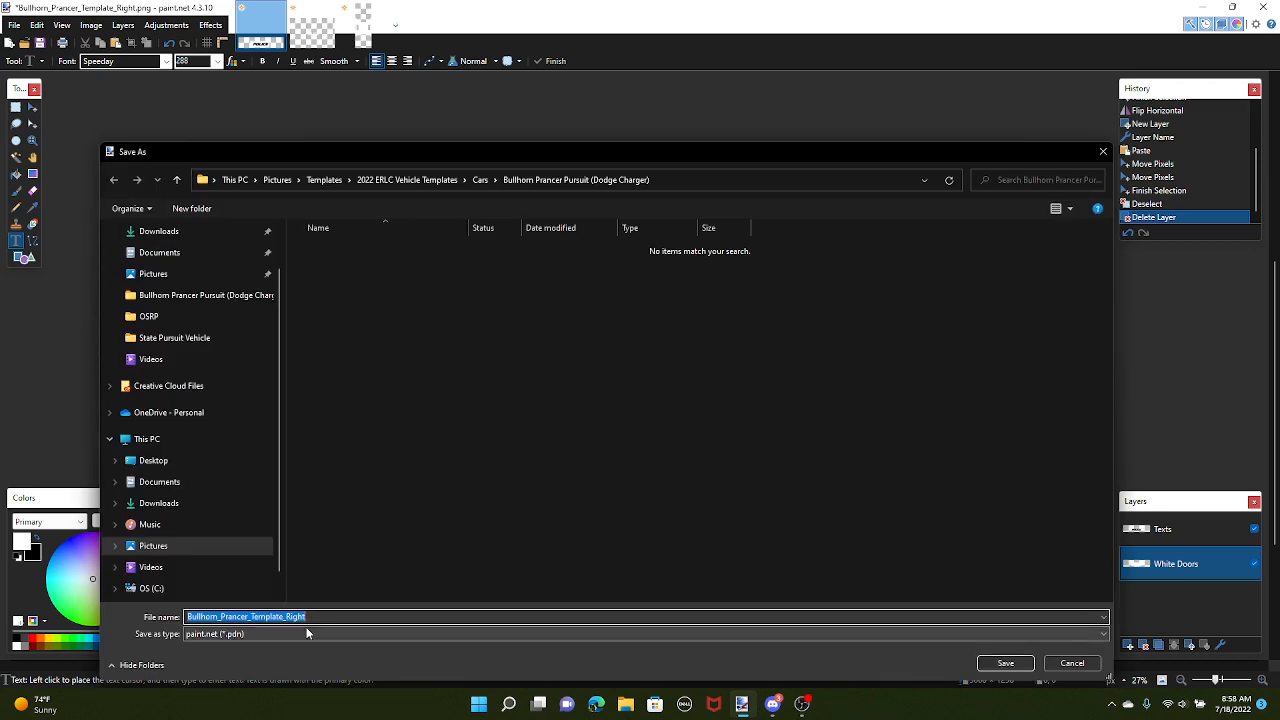
left_click(153, 273)
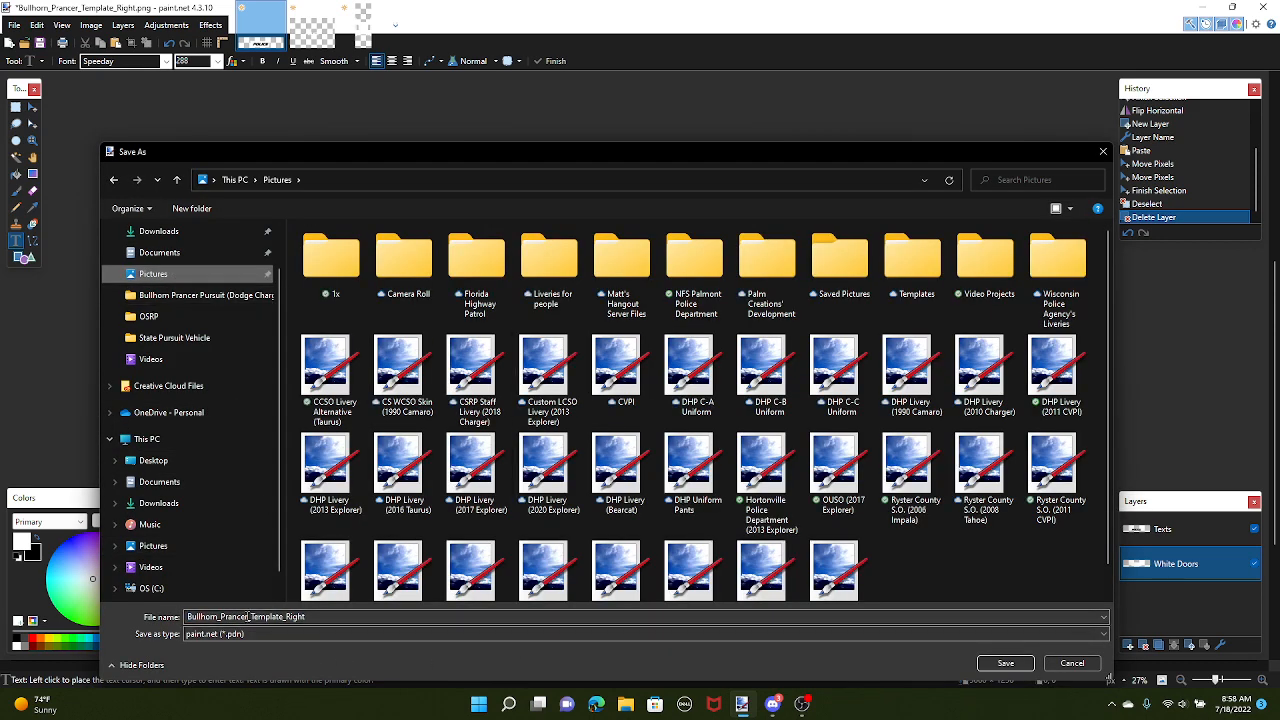
double_click(620, 274)
left_click(283, 633)
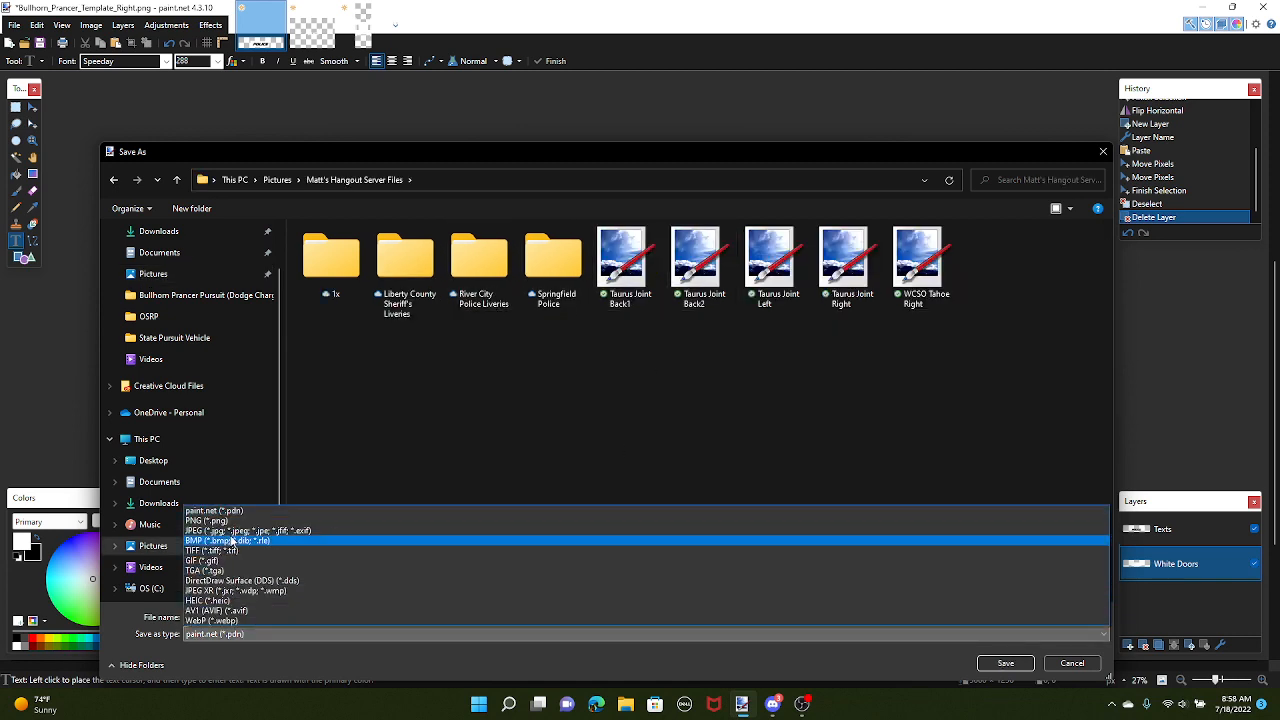
left_click(260, 521)
Name the file Tutorial Charger Right, save it flattened with auto-detected bit depth, and close the right-side image
left_click(567, 376)
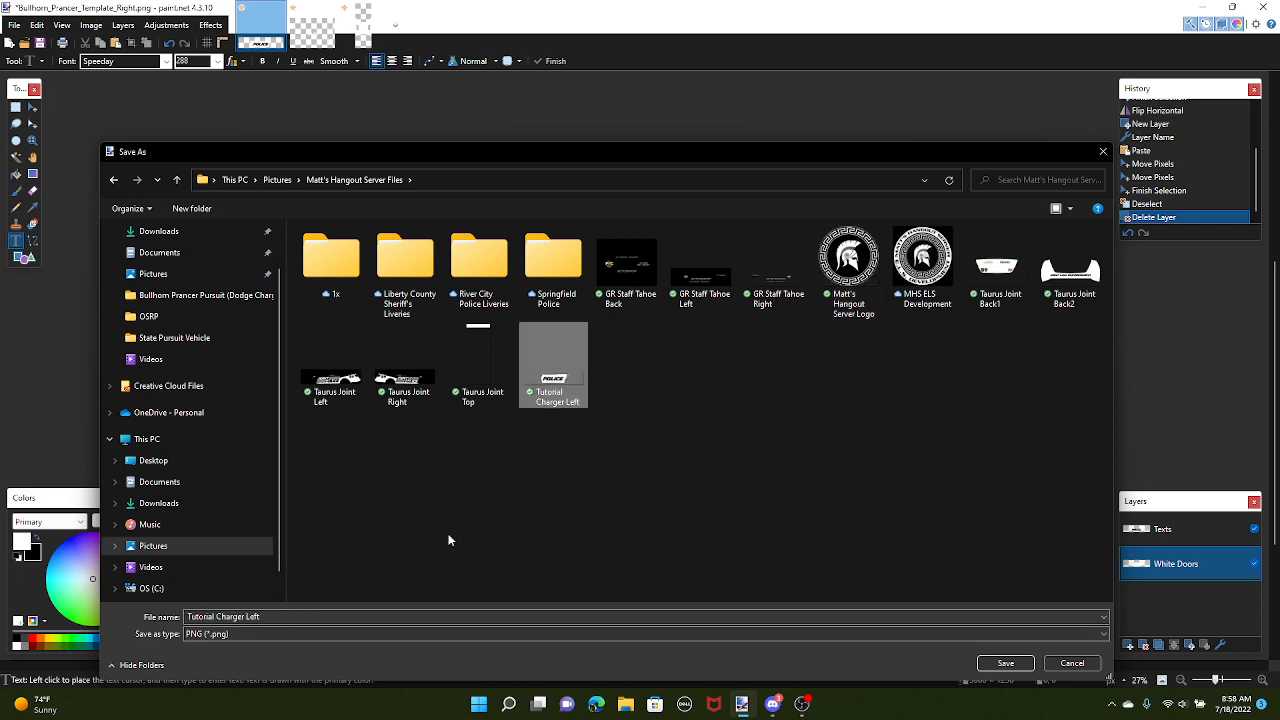
double_click(254, 616)
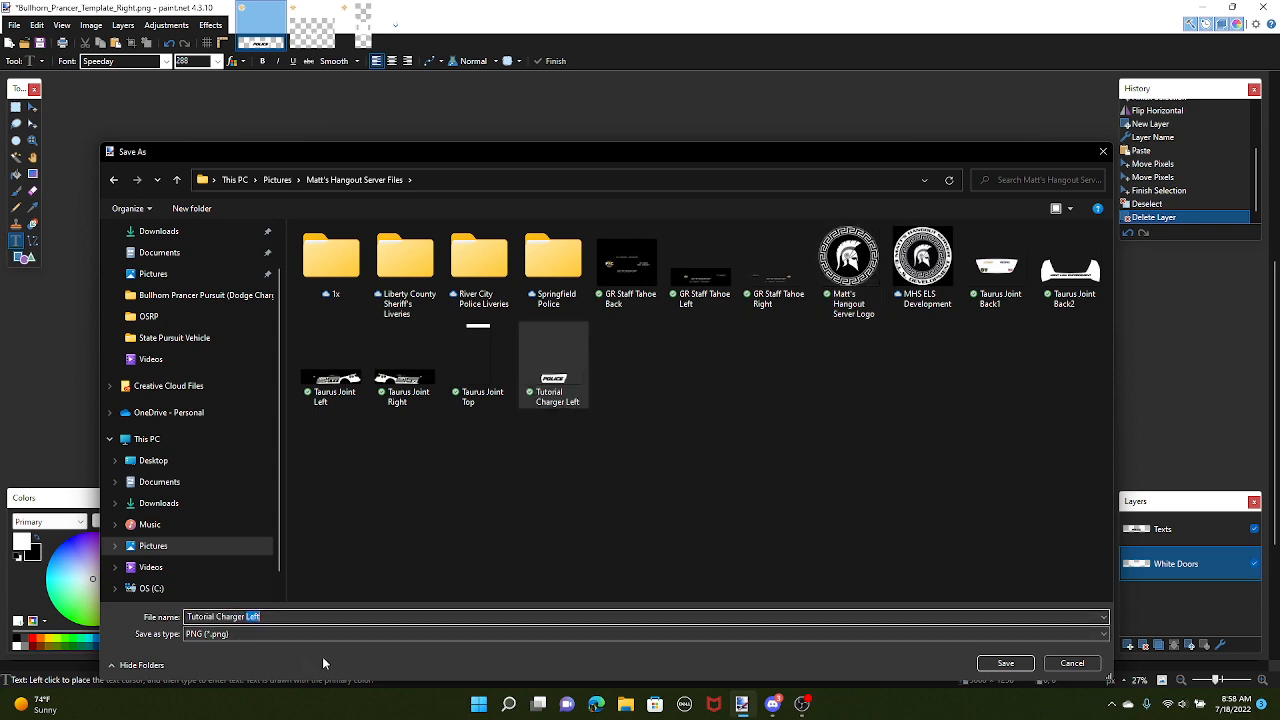
type("Right")
key("Return")
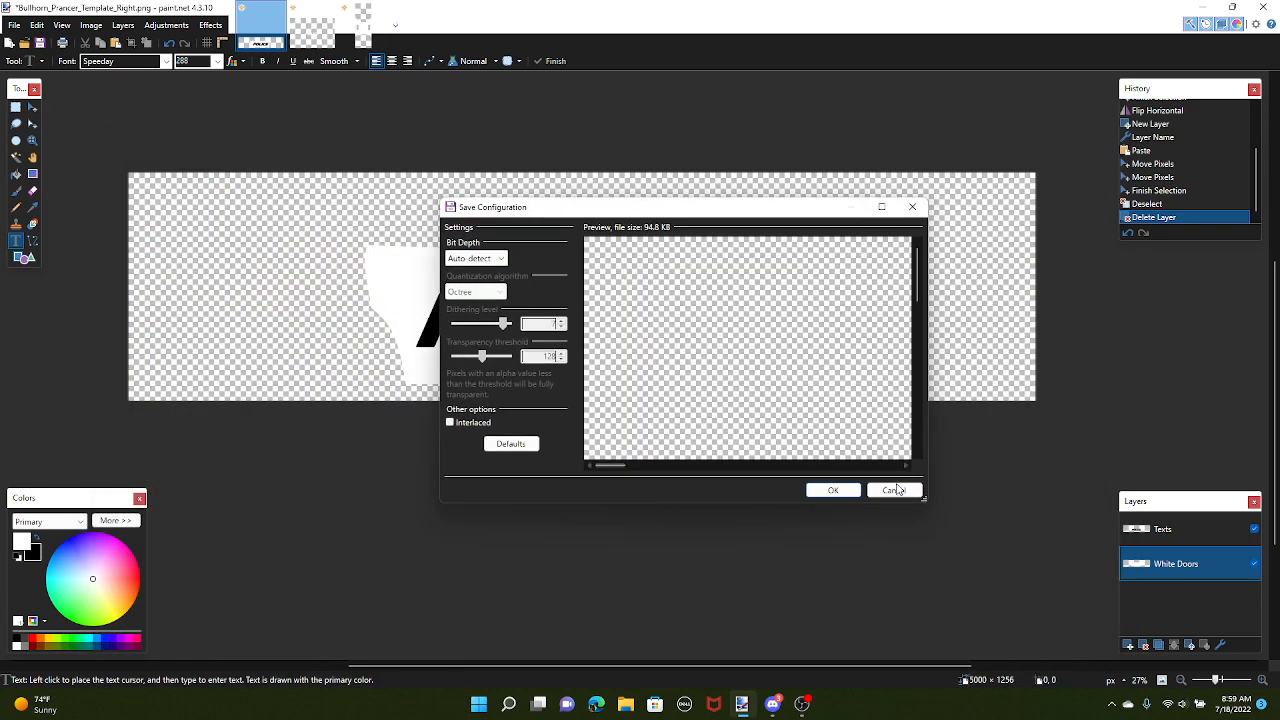
left_click(851, 490)
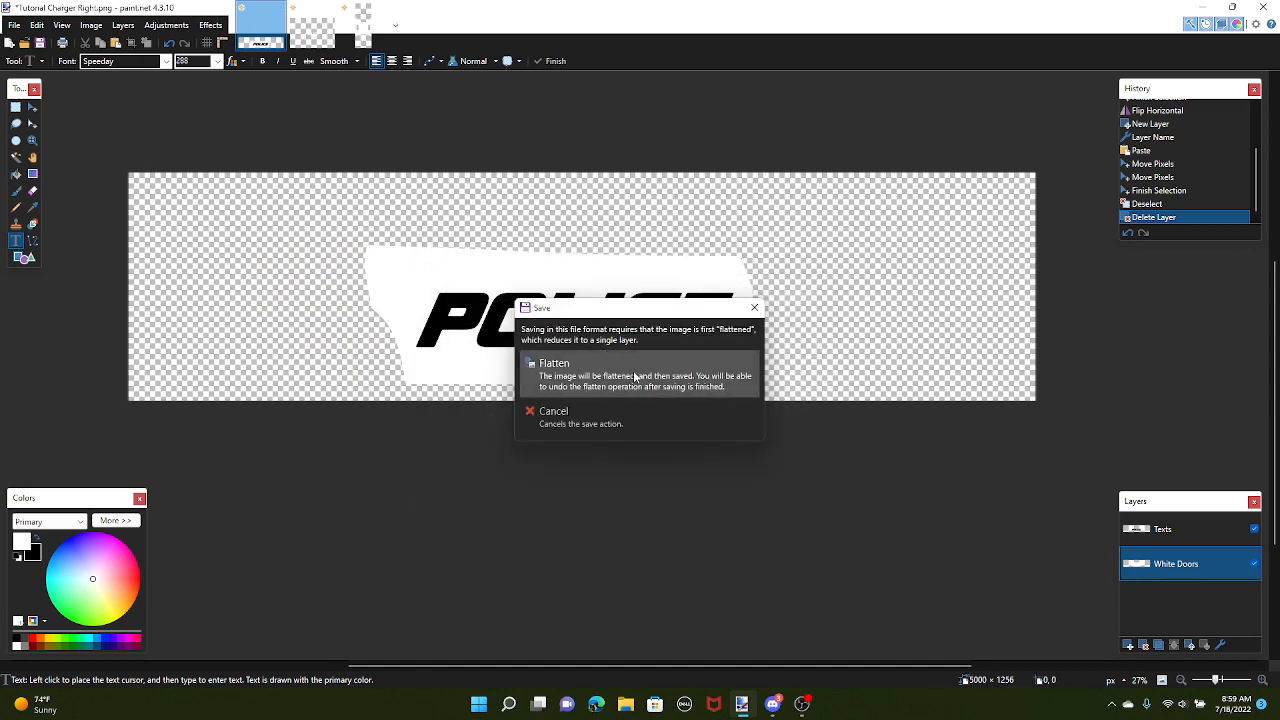
left_click(634, 377)
left_click(279, 8)
Begin saving the back template as a new PNG file in the Hangout Server Files folder inside Pictures
left_click(15, 27)
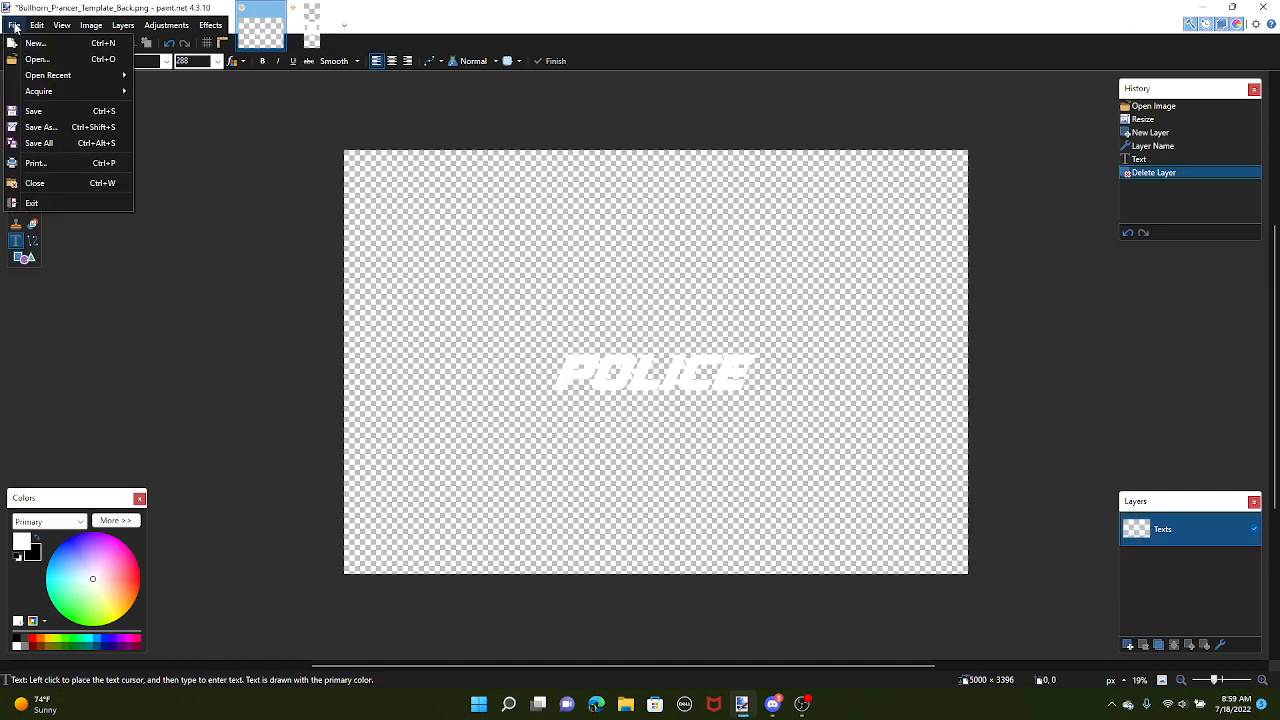
left_click(30, 128)
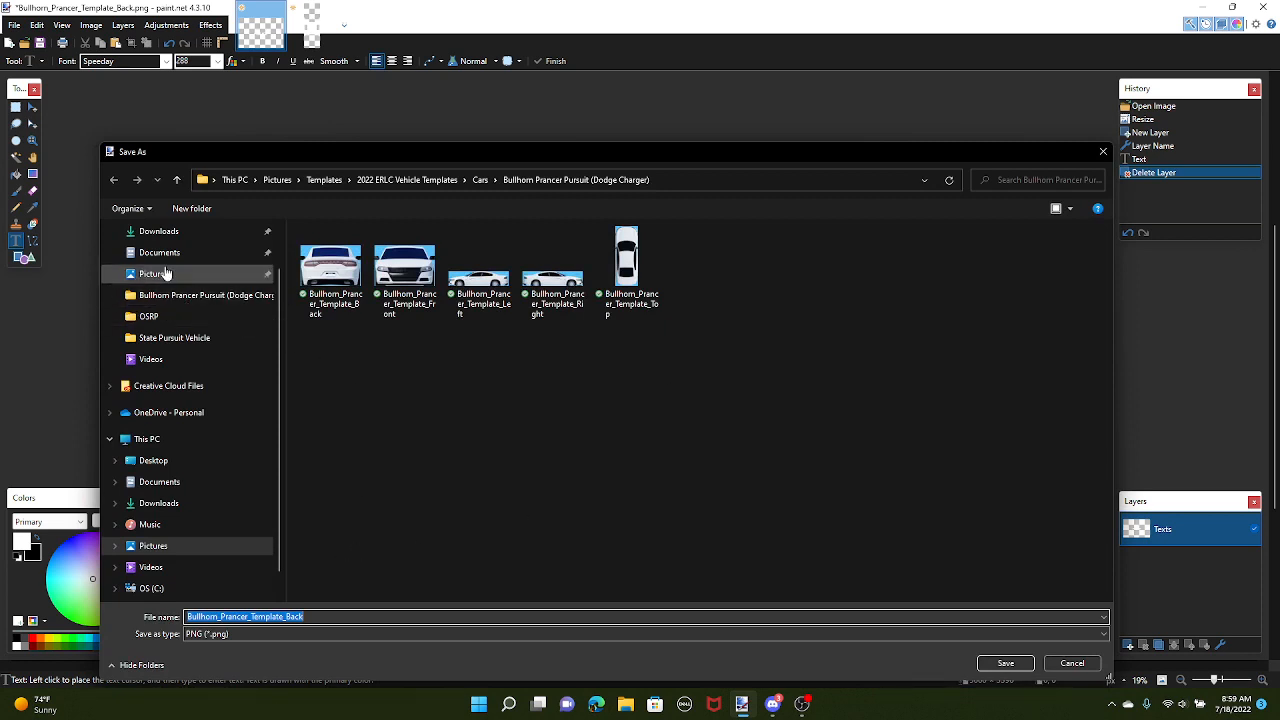
left_click(240, 273)
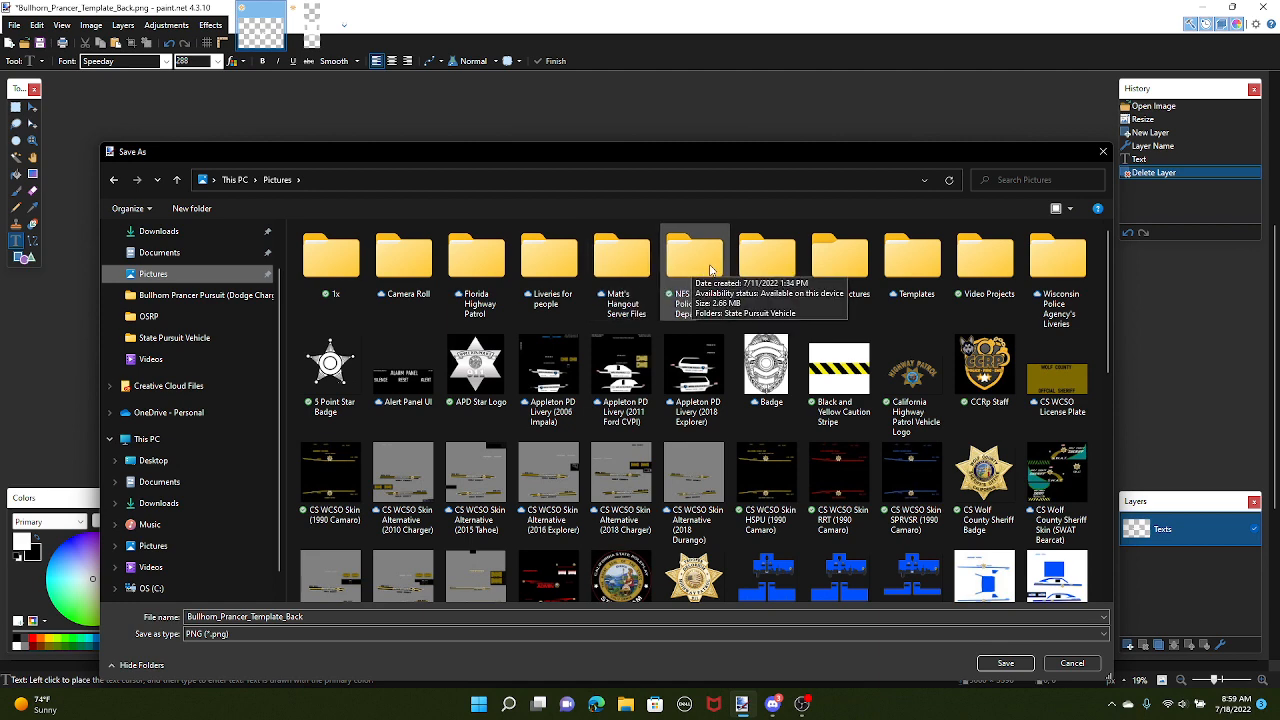
double_click(622, 258)
Name the file Tutorial Charger Back, save it with auto-detected bit depth, and close the back image
left_click(627, 365)
double_click(259, 619)
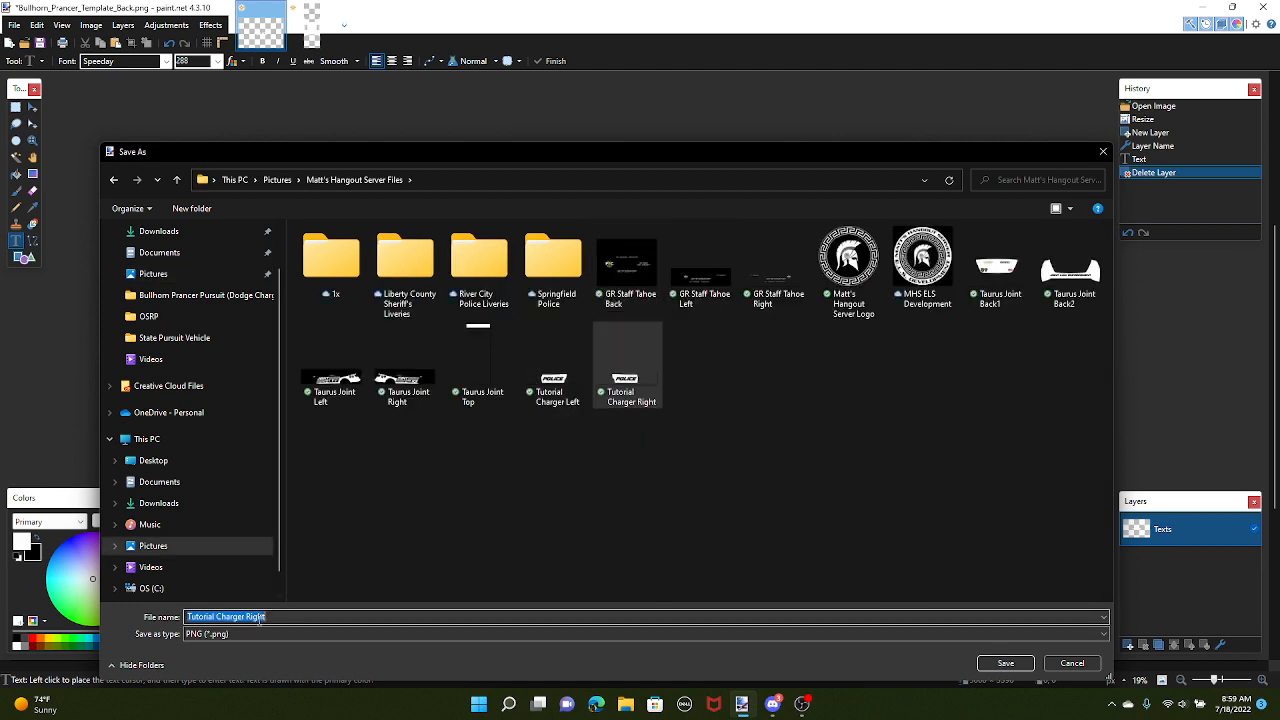
type("Back")
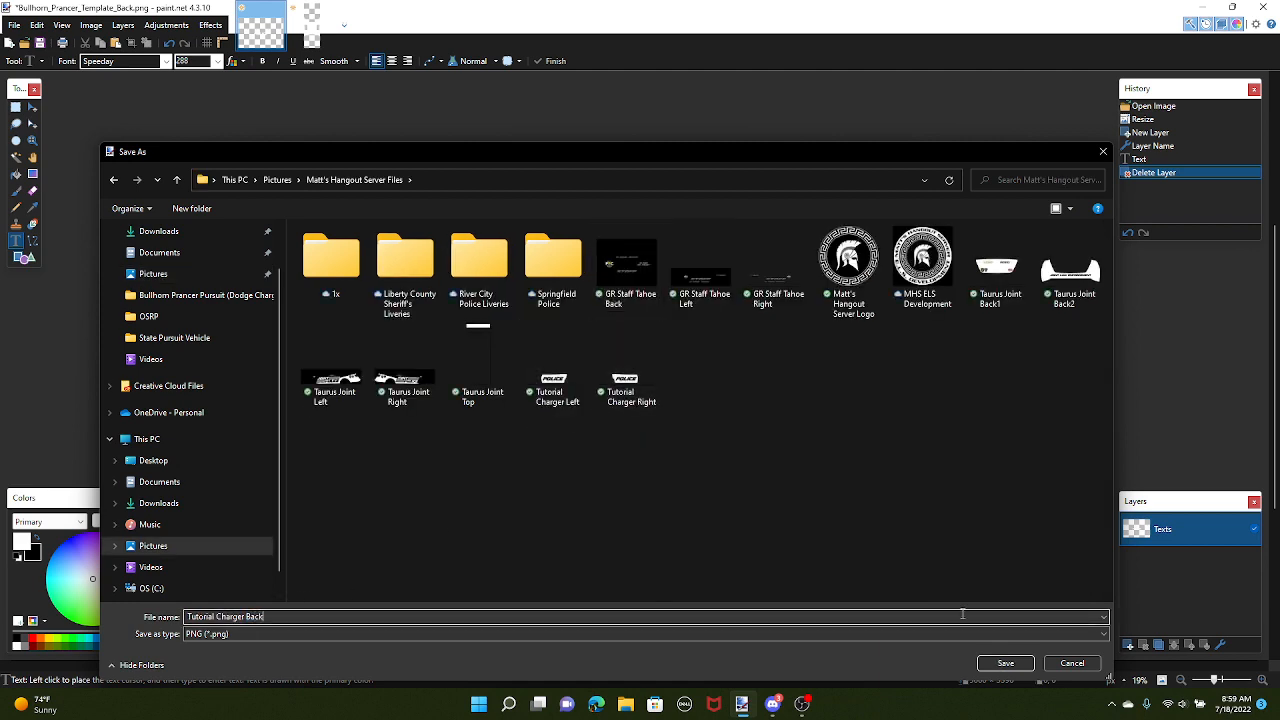
left_click(1005, 664)
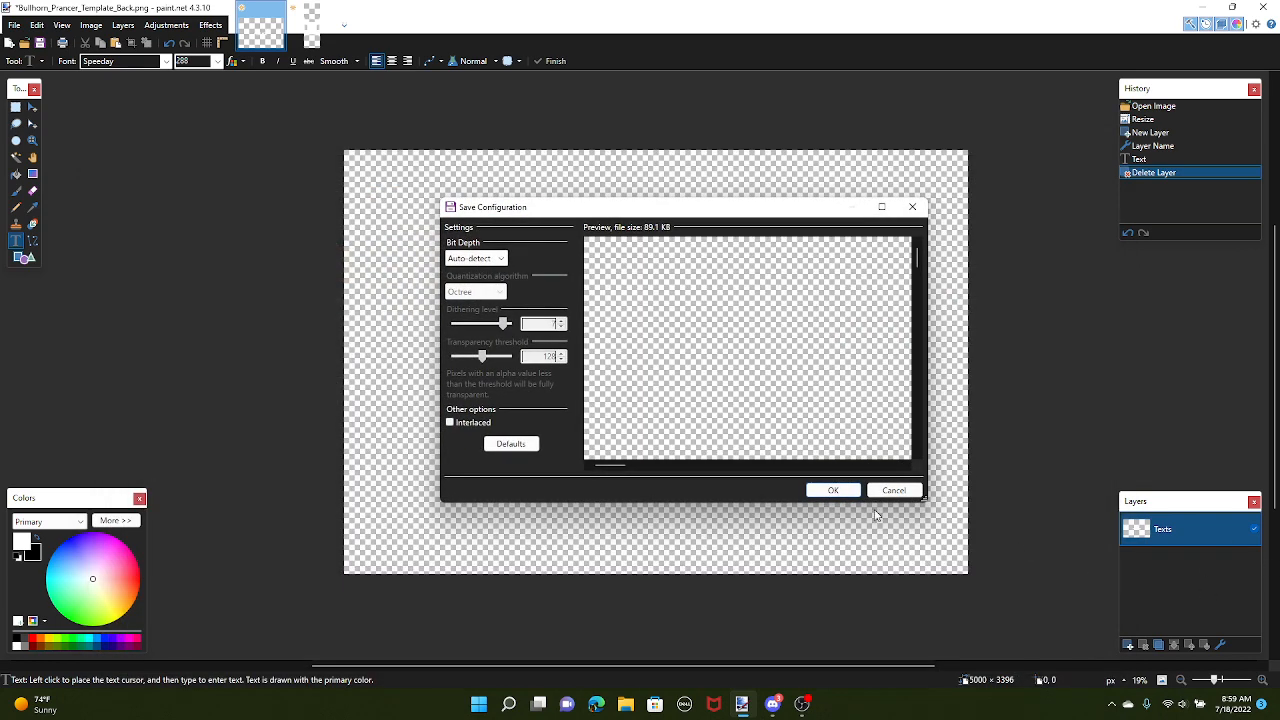
left_click(822, 490)
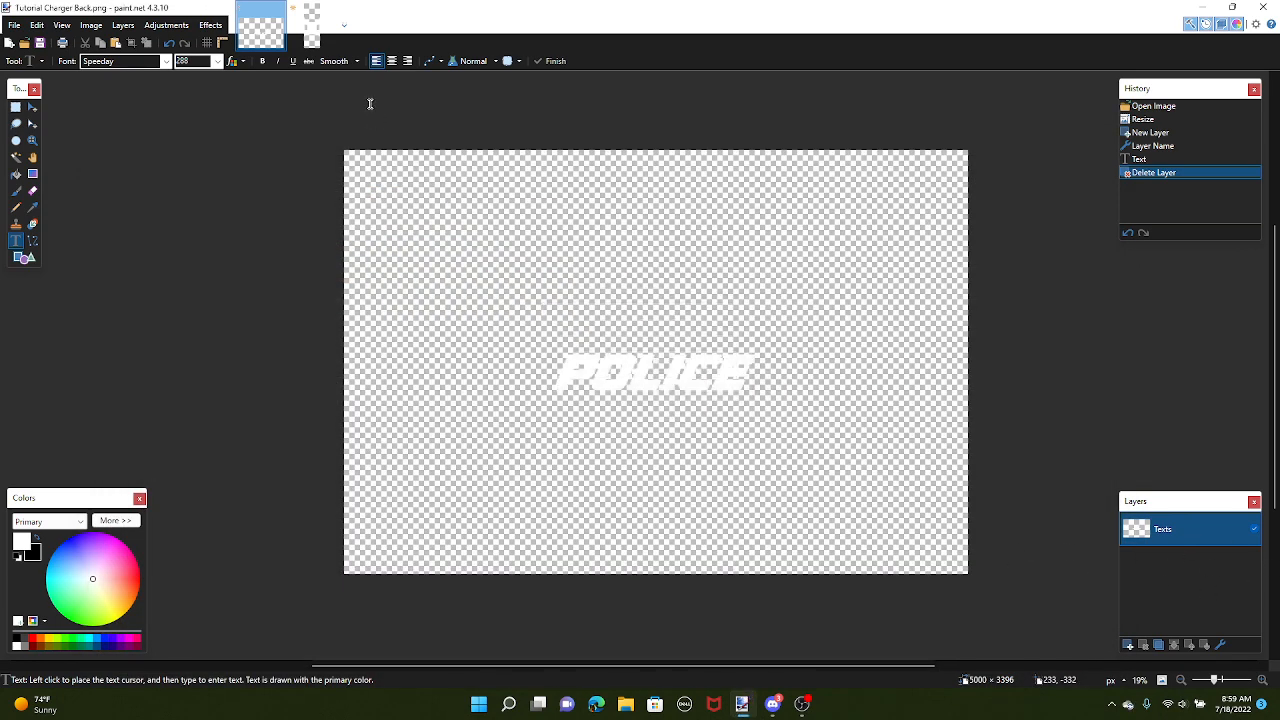
left_click(279, 9)
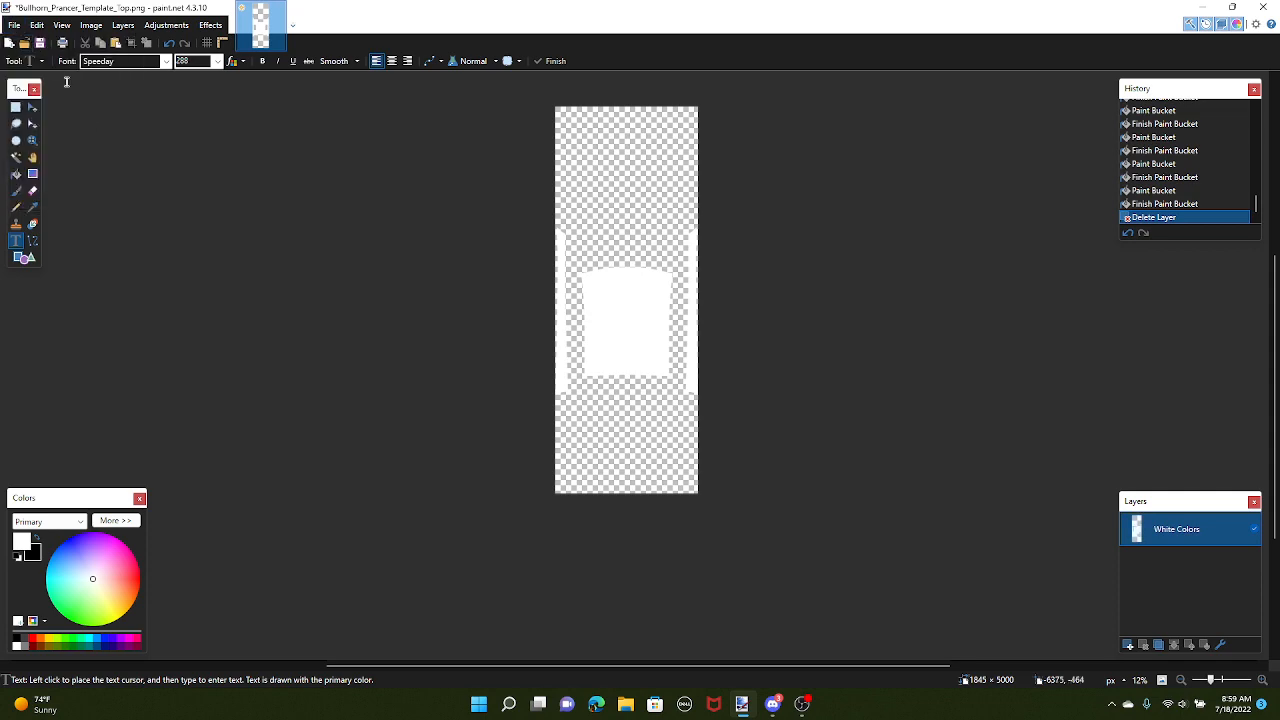
Begin saving the top template as a new PNG file in the same Hangout Server Files folder inside Pictures
left_click(14, 24)
left_click(40, 126)
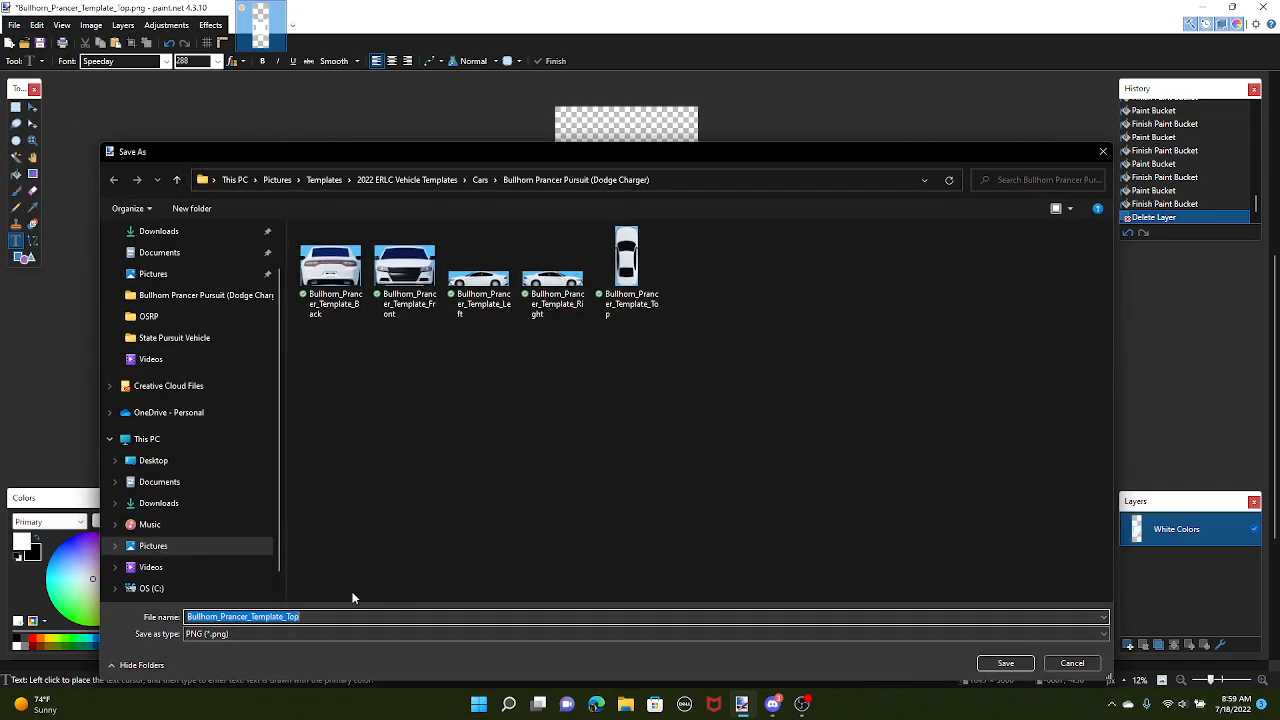
left_click(249, 635)
left_click(237, 522)
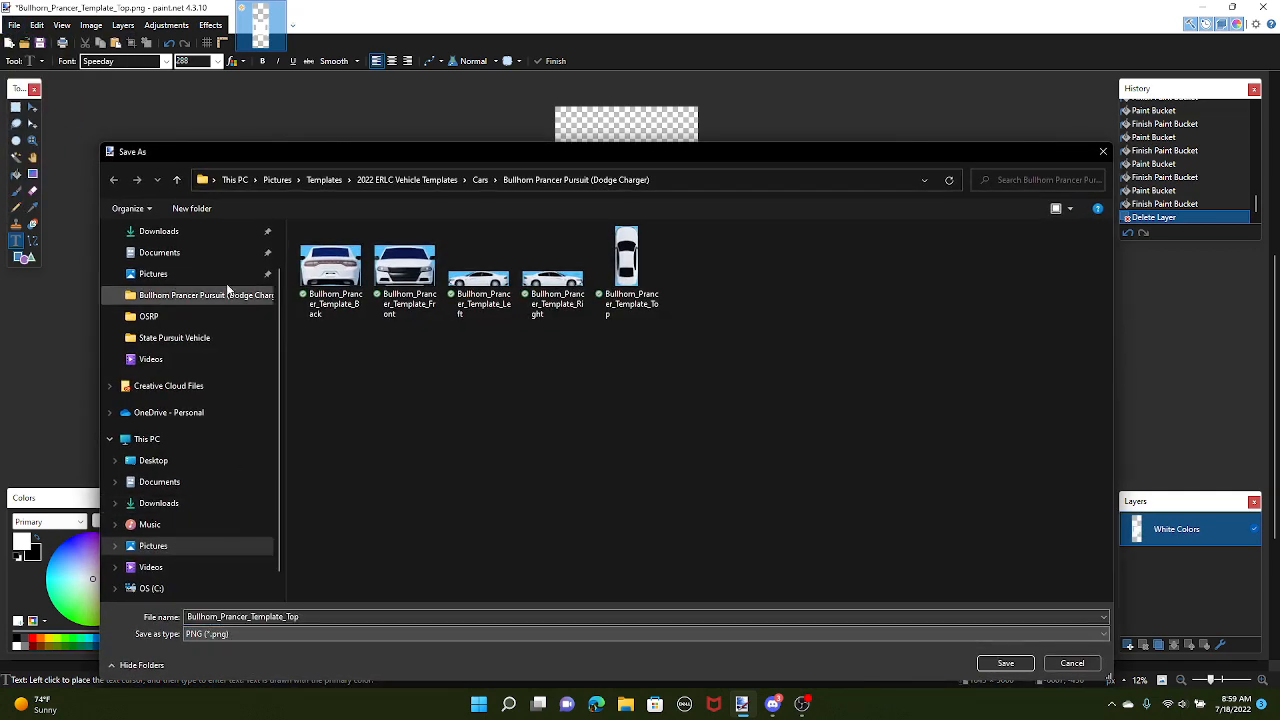
left_click(179, 275)
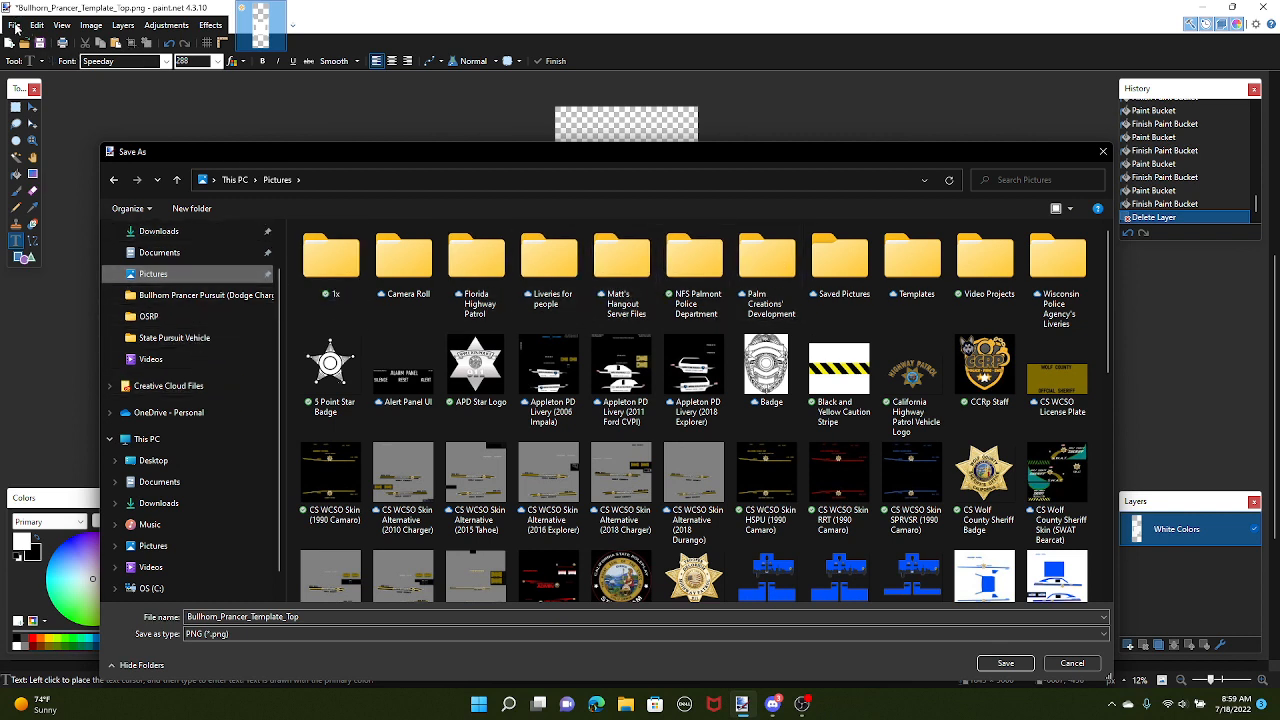
double_click(608, 262)
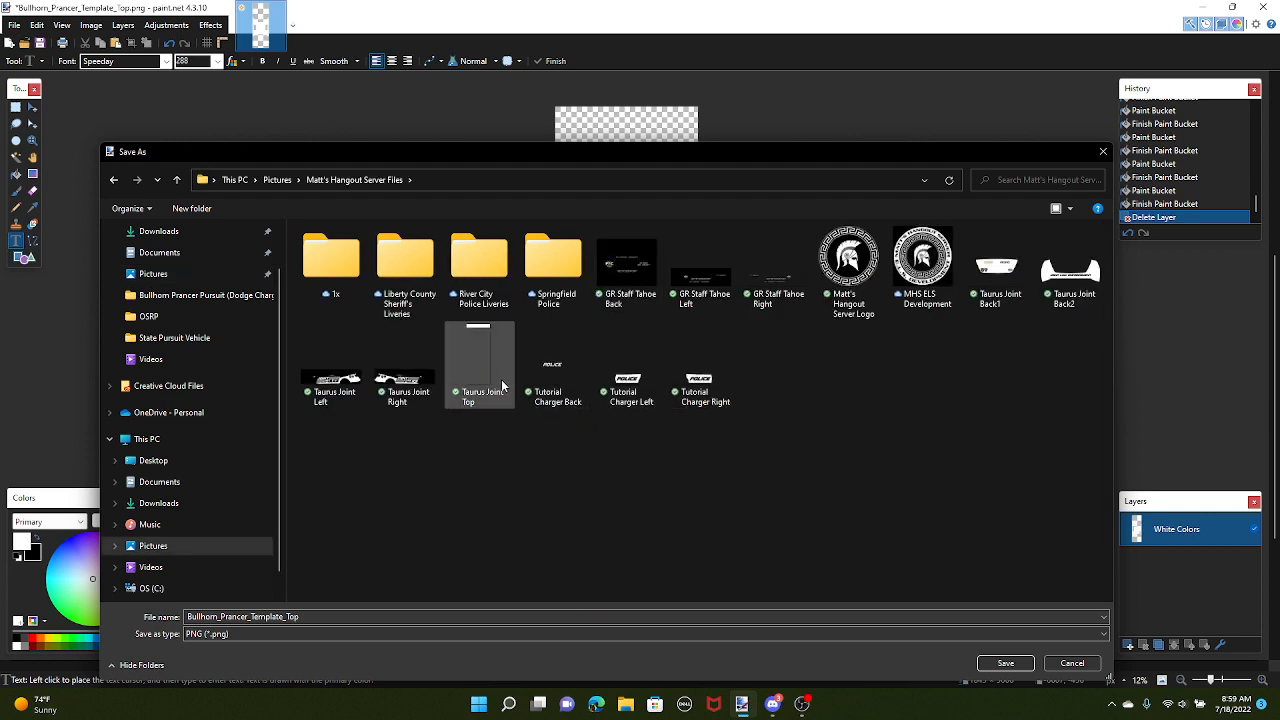
Name the file Tutorial Charger Top, save it with auto-detected bit depth, and close paint.net
left_click(572, 392)
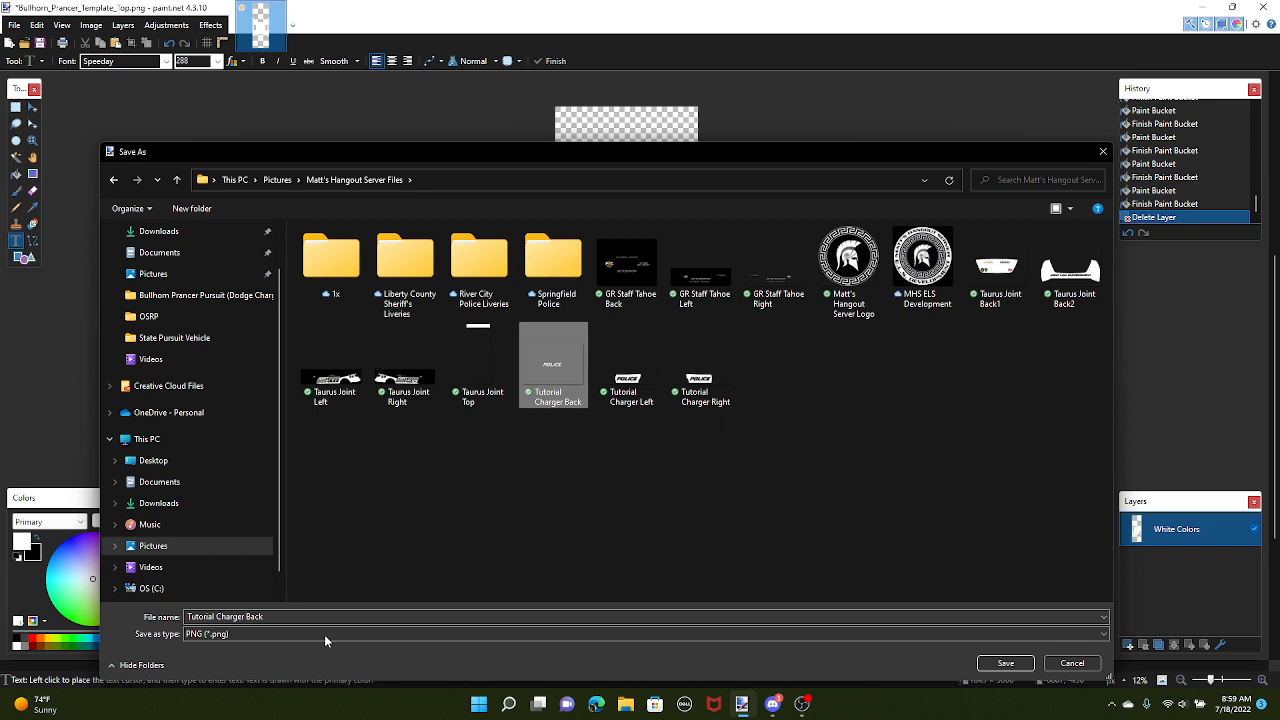
double_click(255, 617)
type("To")
mouse_move(509, 716)
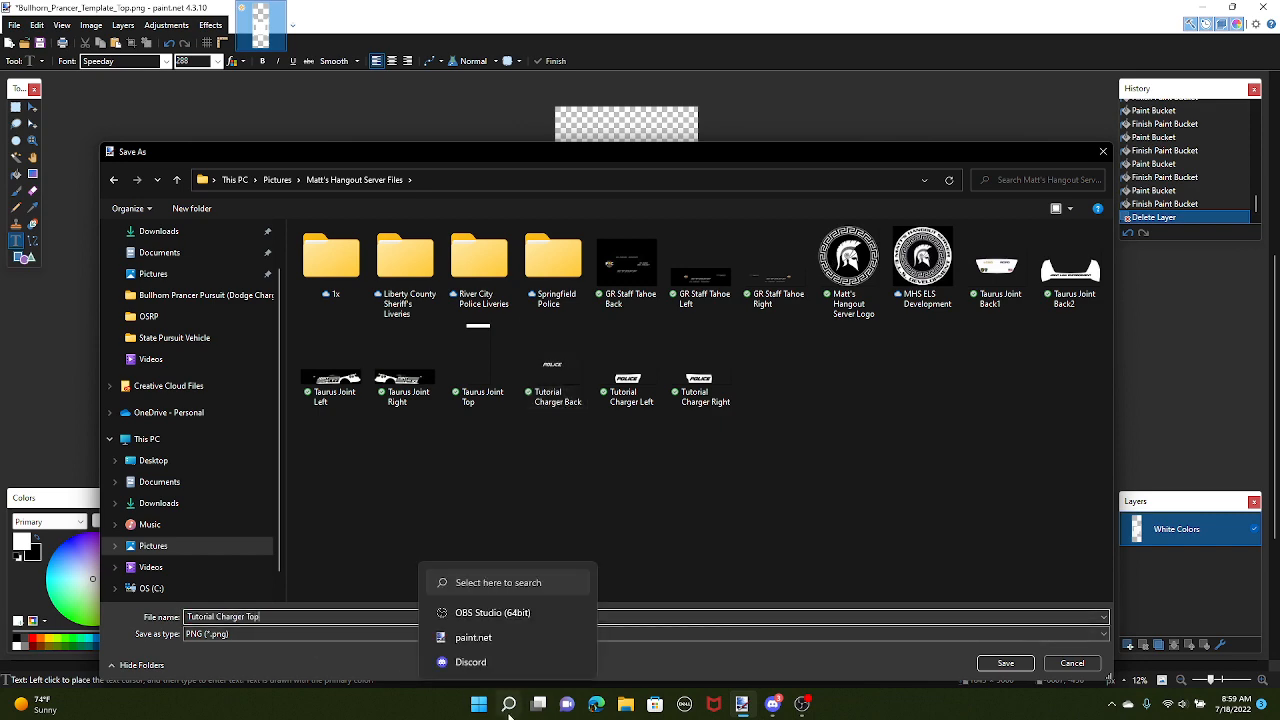
type("p")
left_click(1006, 664)
left_click(845, 490)
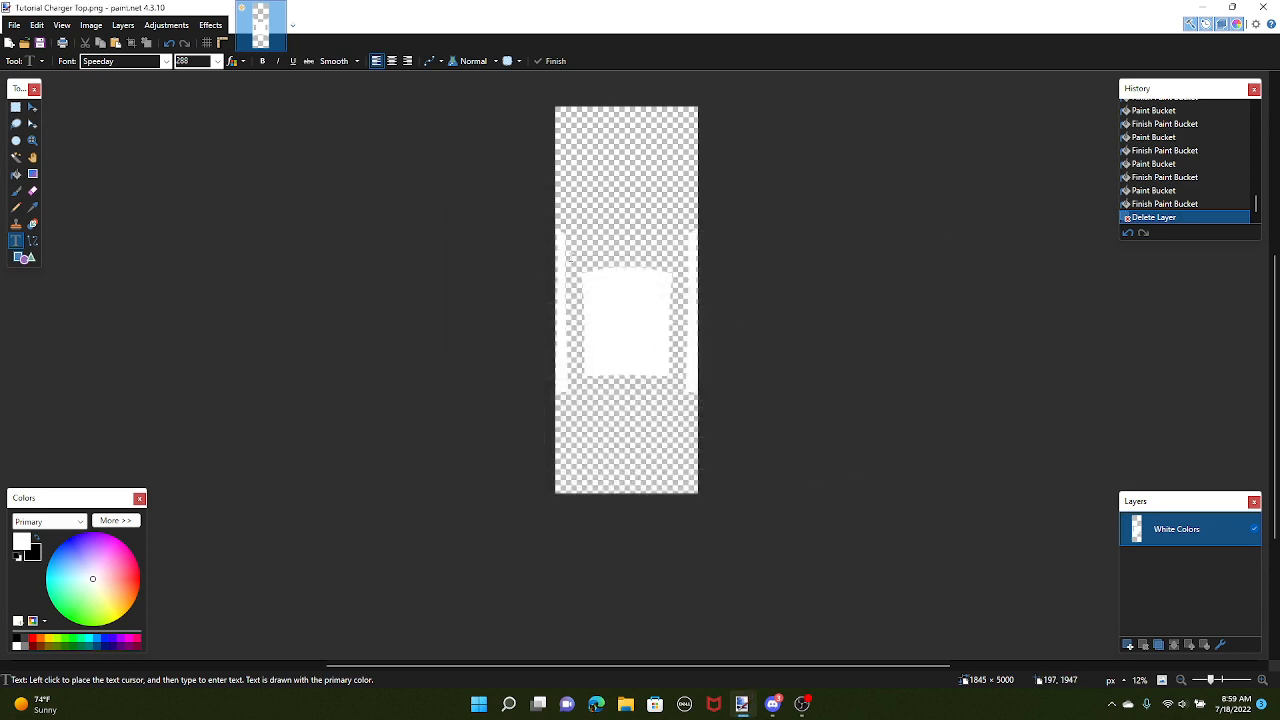
left_click(1263, 7)
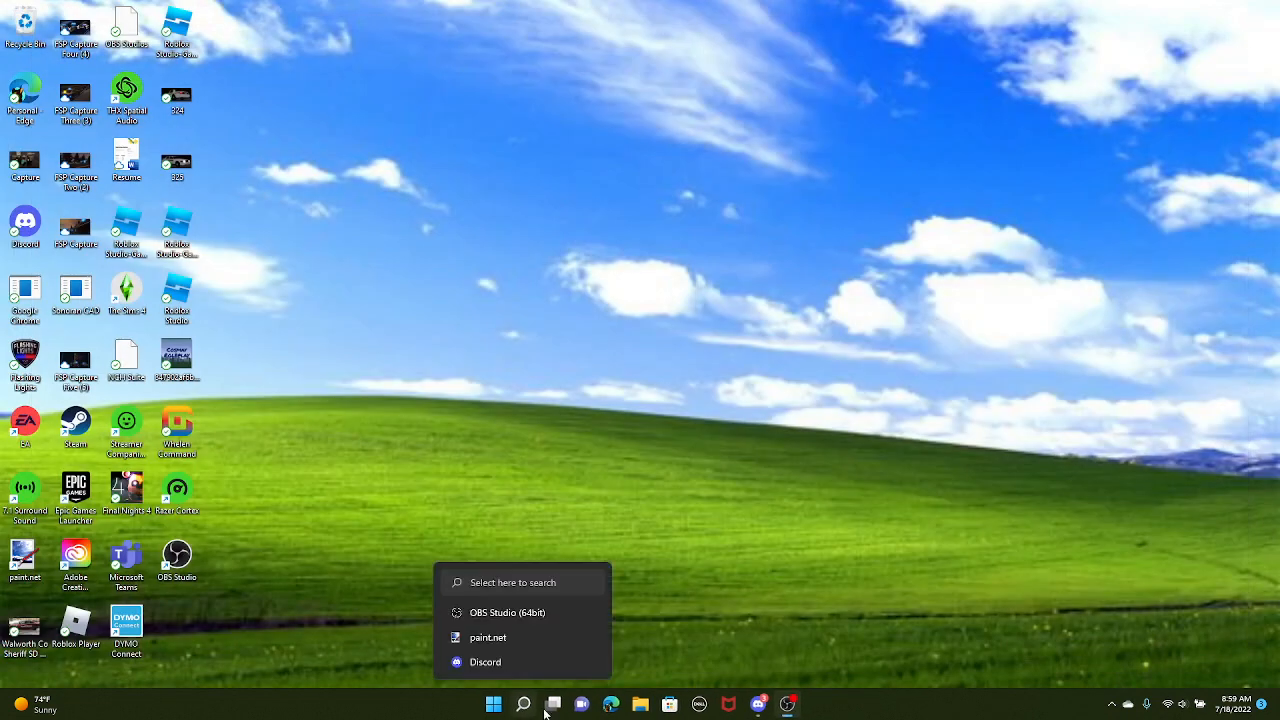
Open Microsoft Edge and go to the Decals section of Roblox's Develop page, roblox.com/develop?View=13
left_click(611, 704)
type("Roblox")
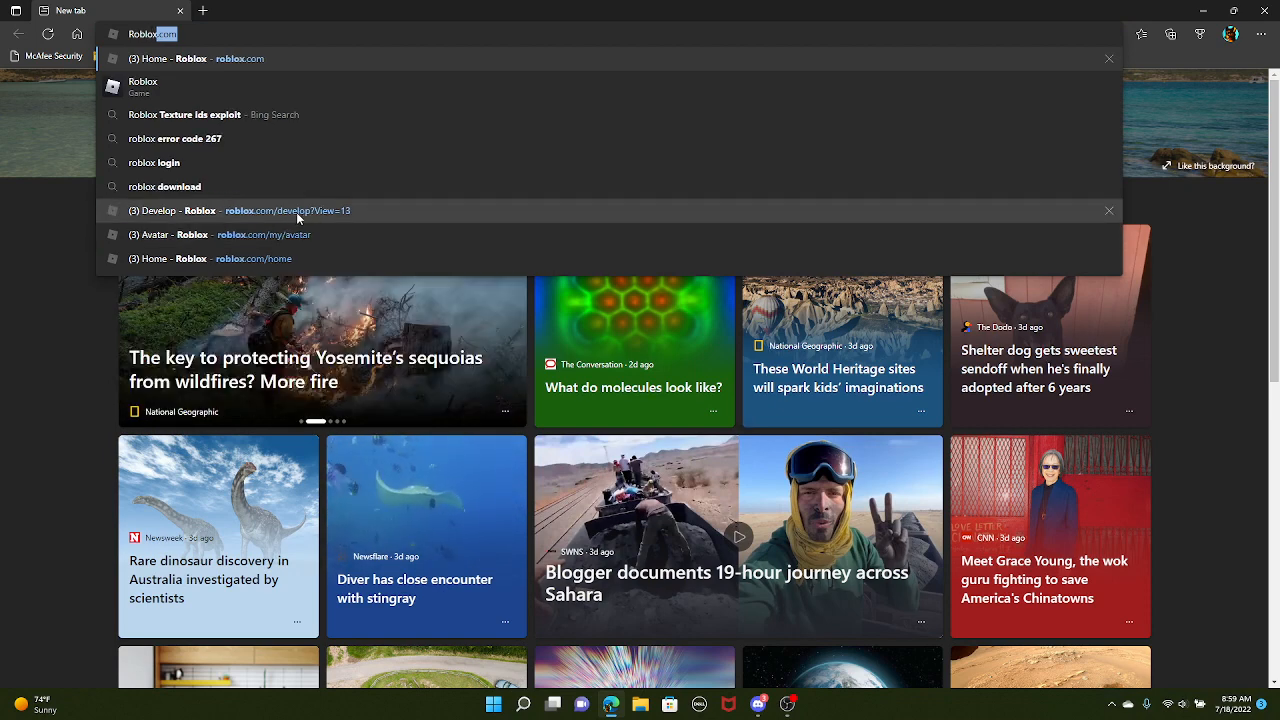
left_click(333, 212)
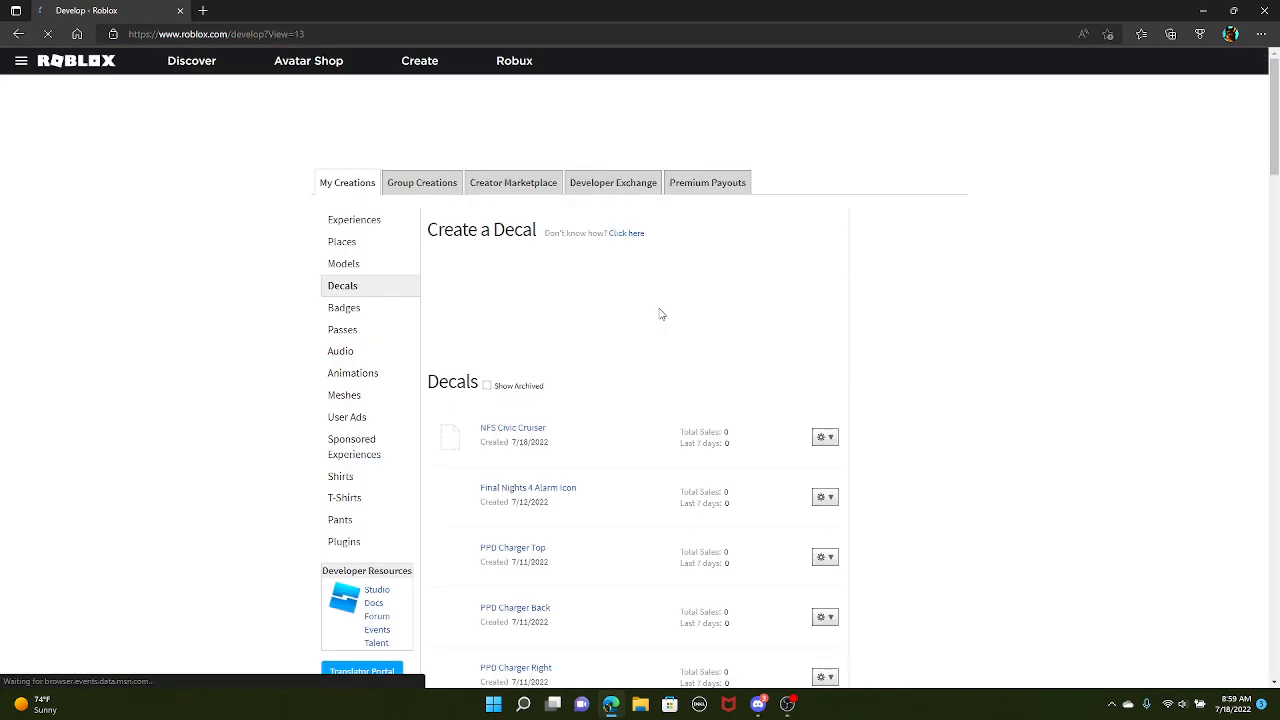
Upload Tutorial Charger Left from the Hangout Server Files folder as a new decal
left_click(550, 256)
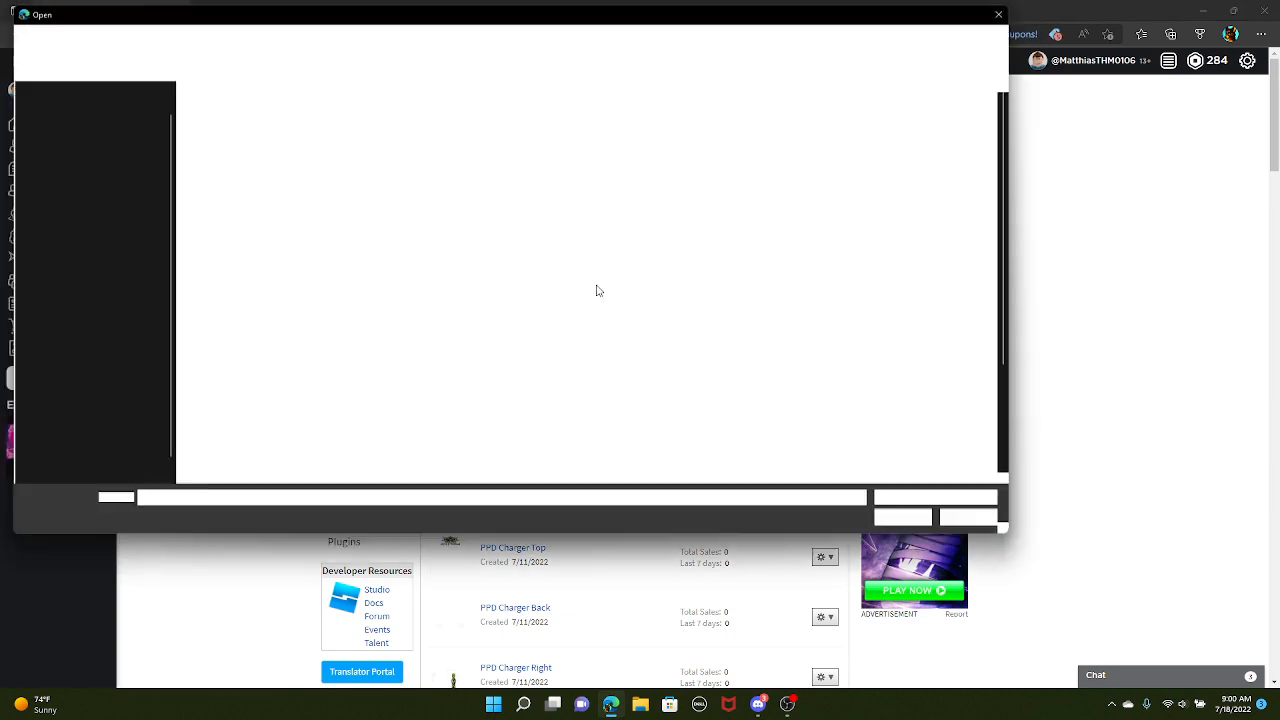
left_click(95, 174)
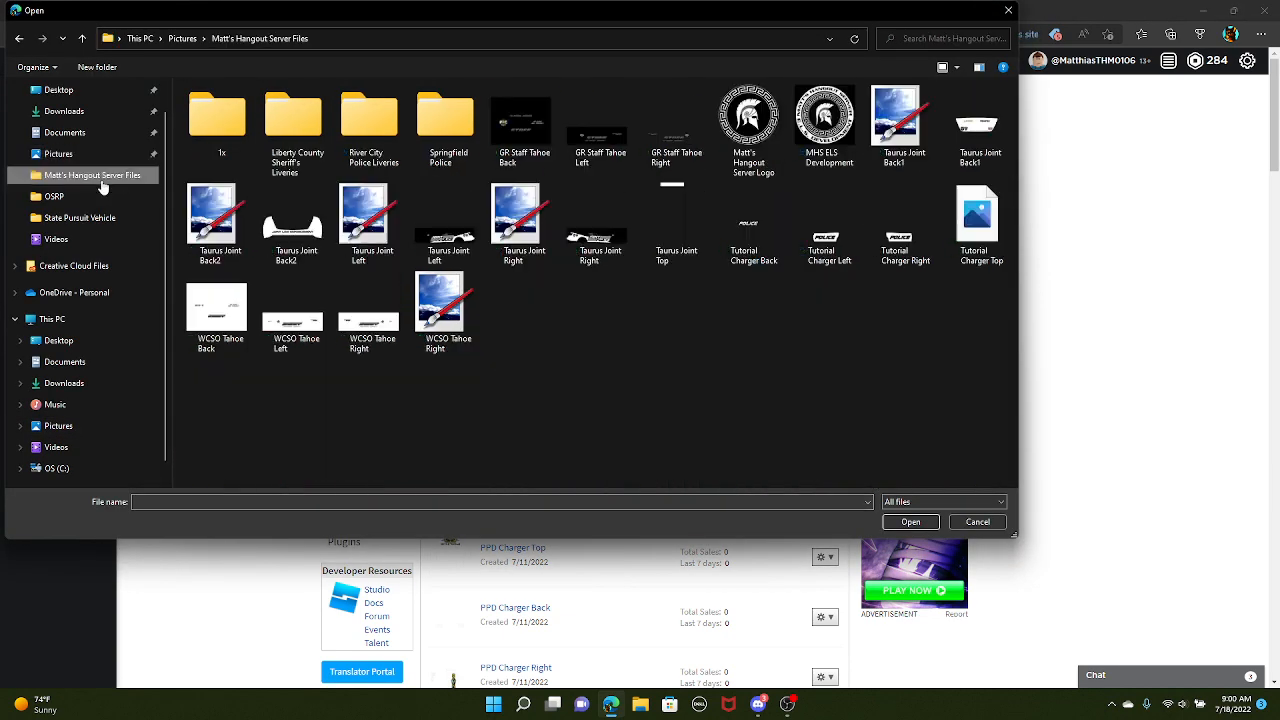
left_click(830, 243)
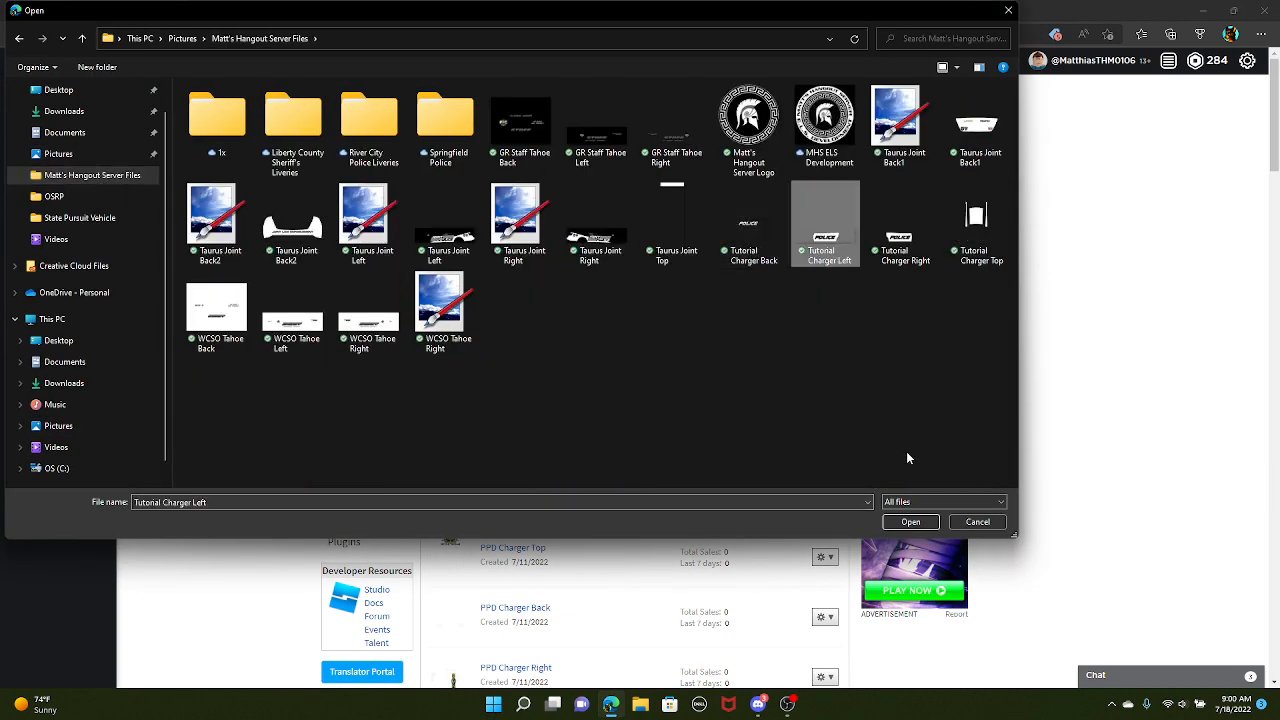
left_click(910, 521)
left_click(472, 305)
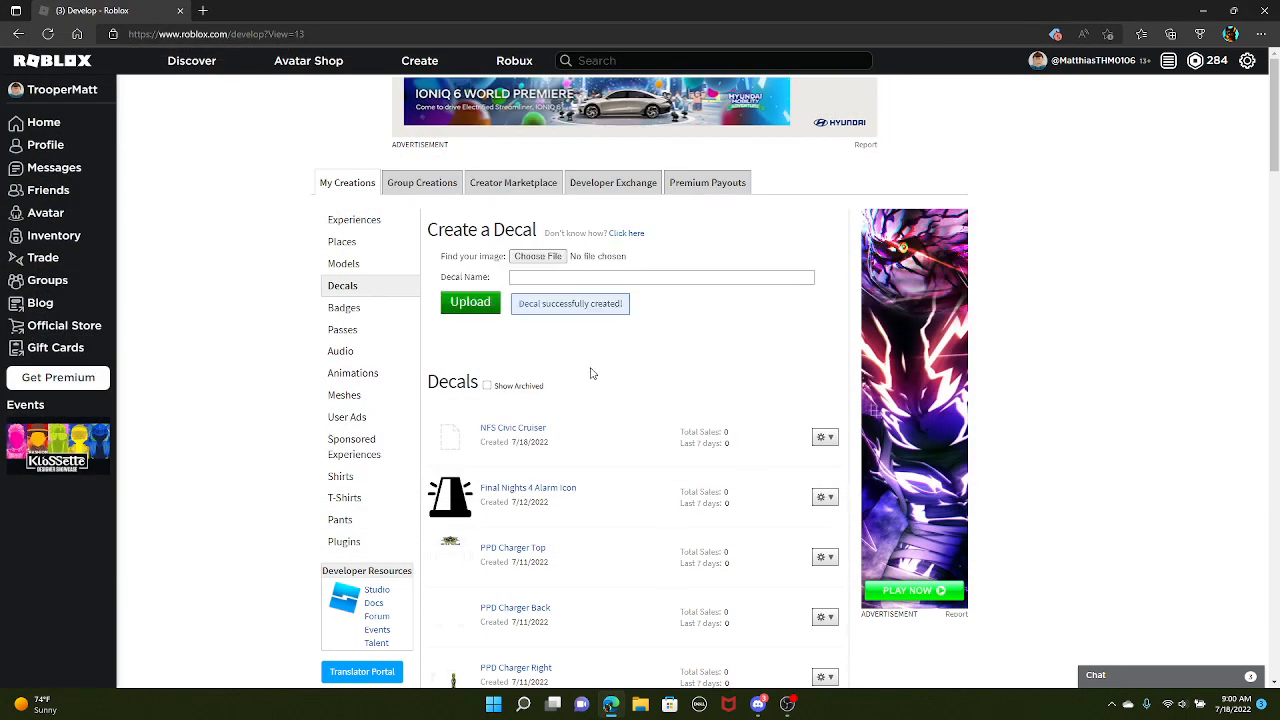
Upload Tutorial Charger Right as a new decal, keeping the file name as the decal name
left_click(543, 256)
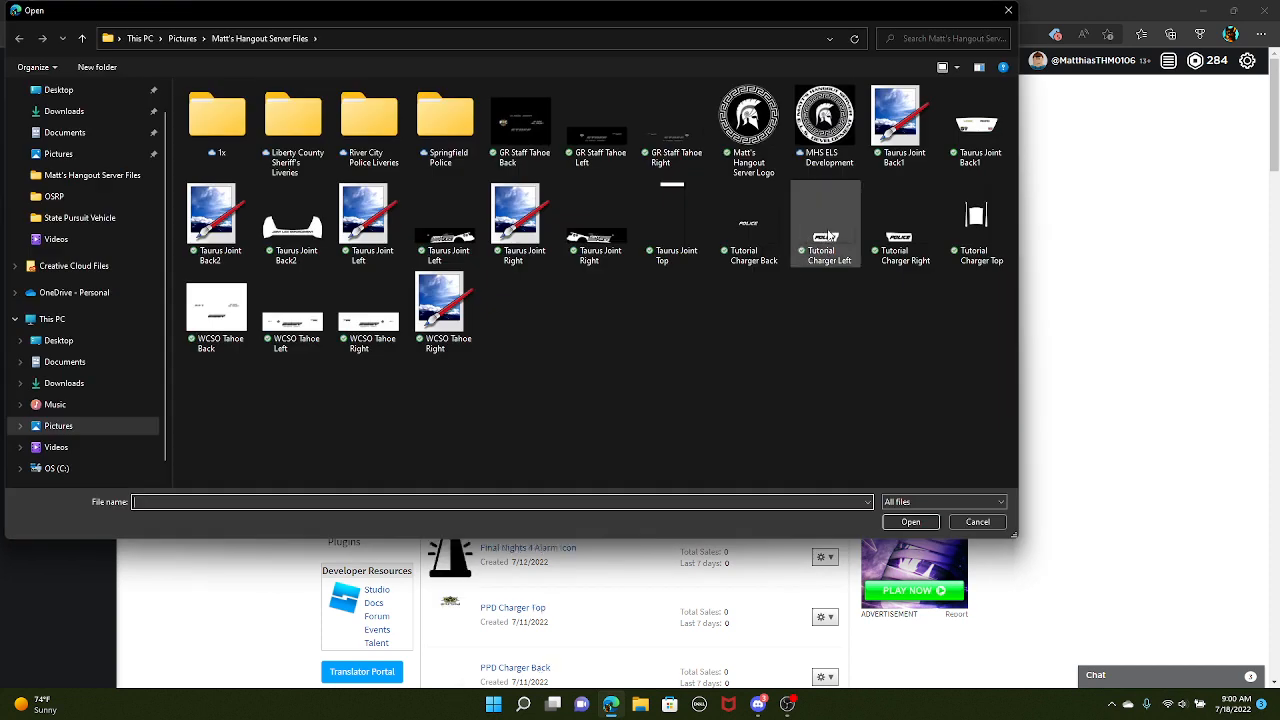
left_click(900, 225)
left_click(909, 521)
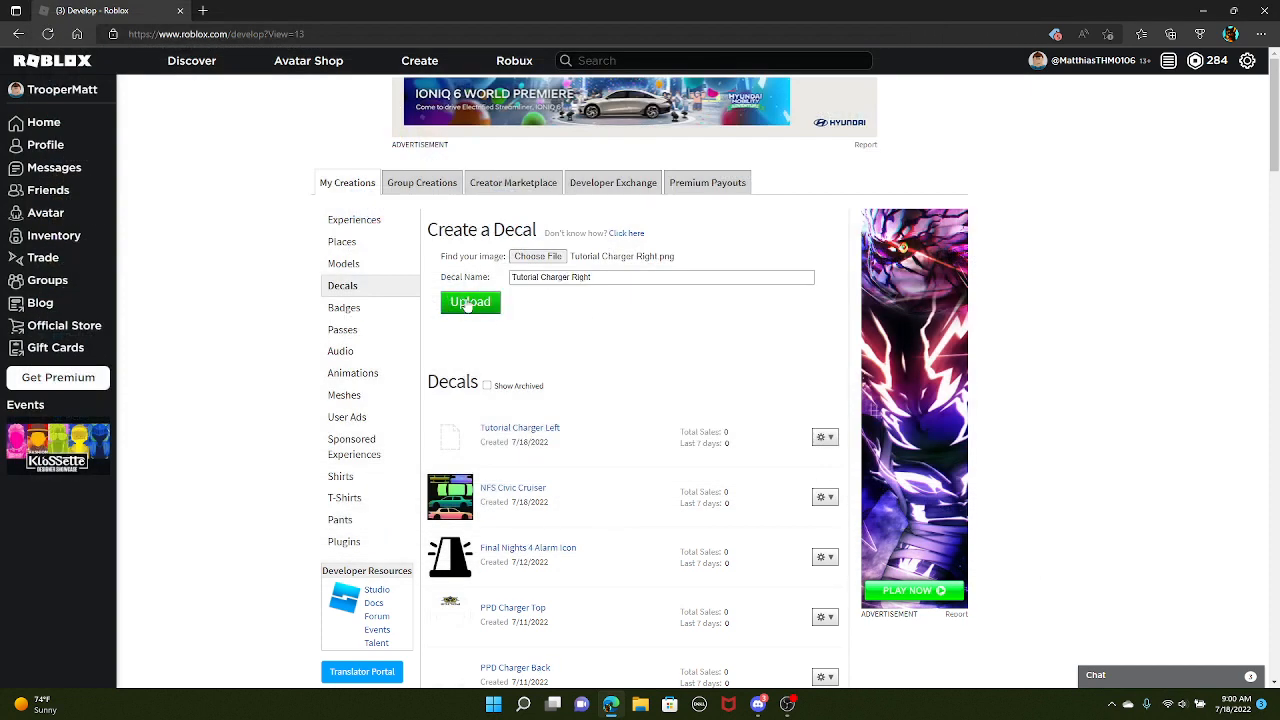
left_click(467, 306)
Search Windows for Roblox and launch Roblox Studio
left_click(523, 704)
type("Ro")
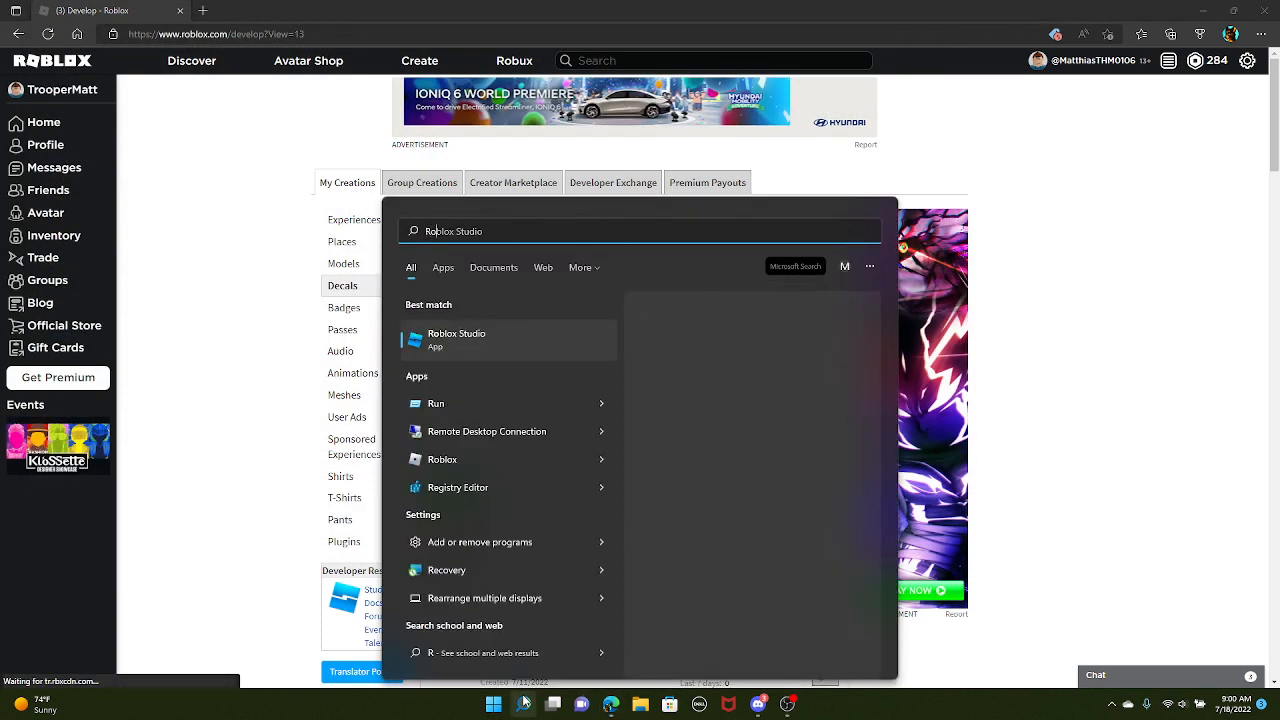
type("blox")
left_click(463, 350)
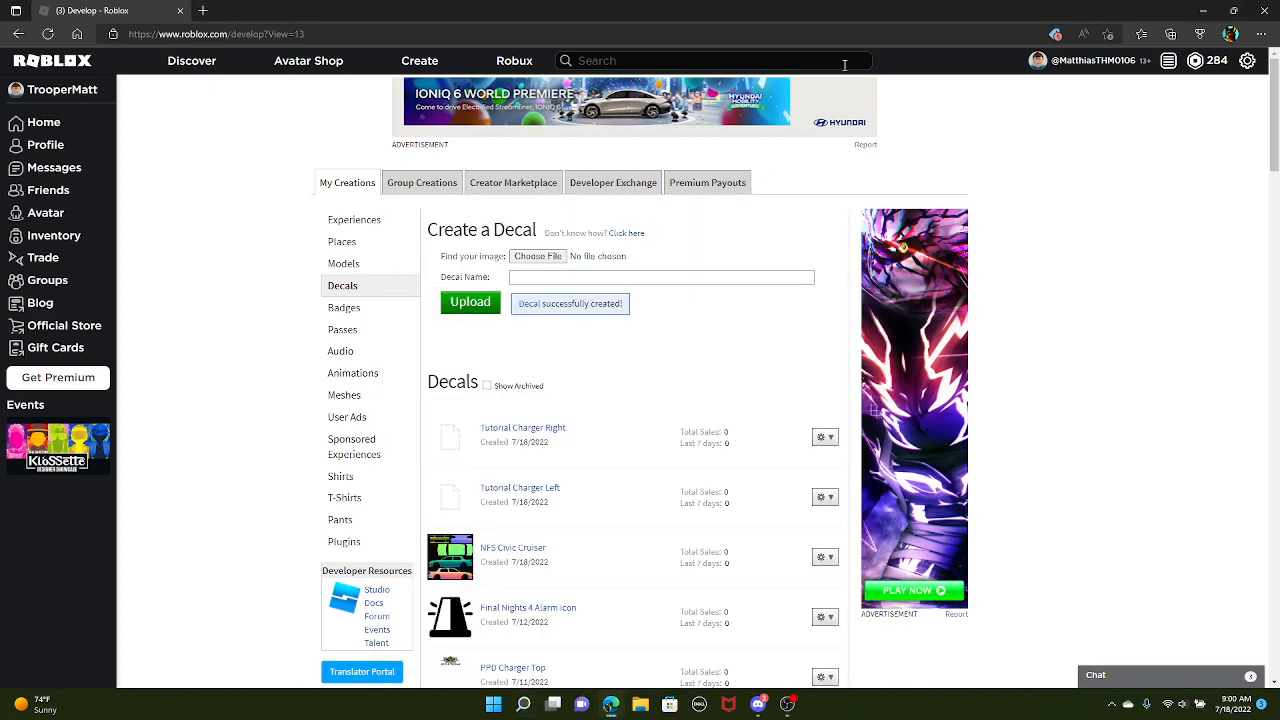
Upload Tutorial Charger Back as a new decal, keeping the file name as the decal name
left_click(540, 257)
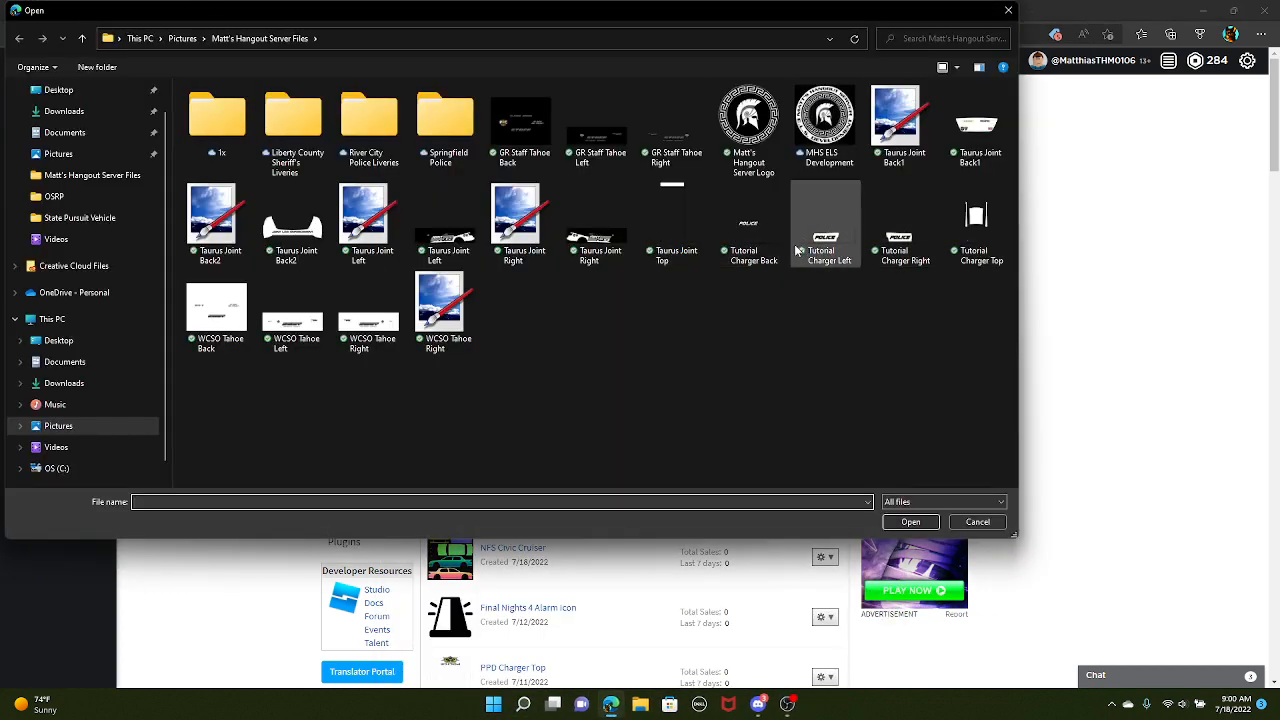
double_click(748, 225)
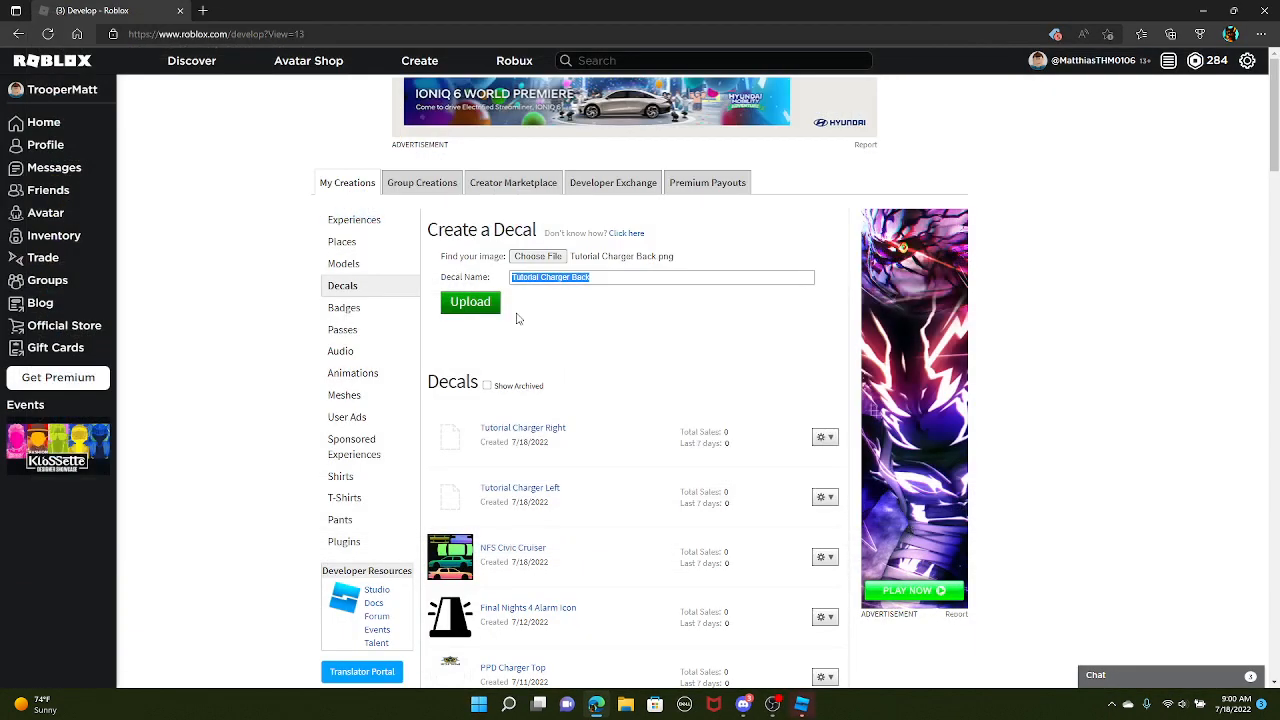
left_click(486, 306)
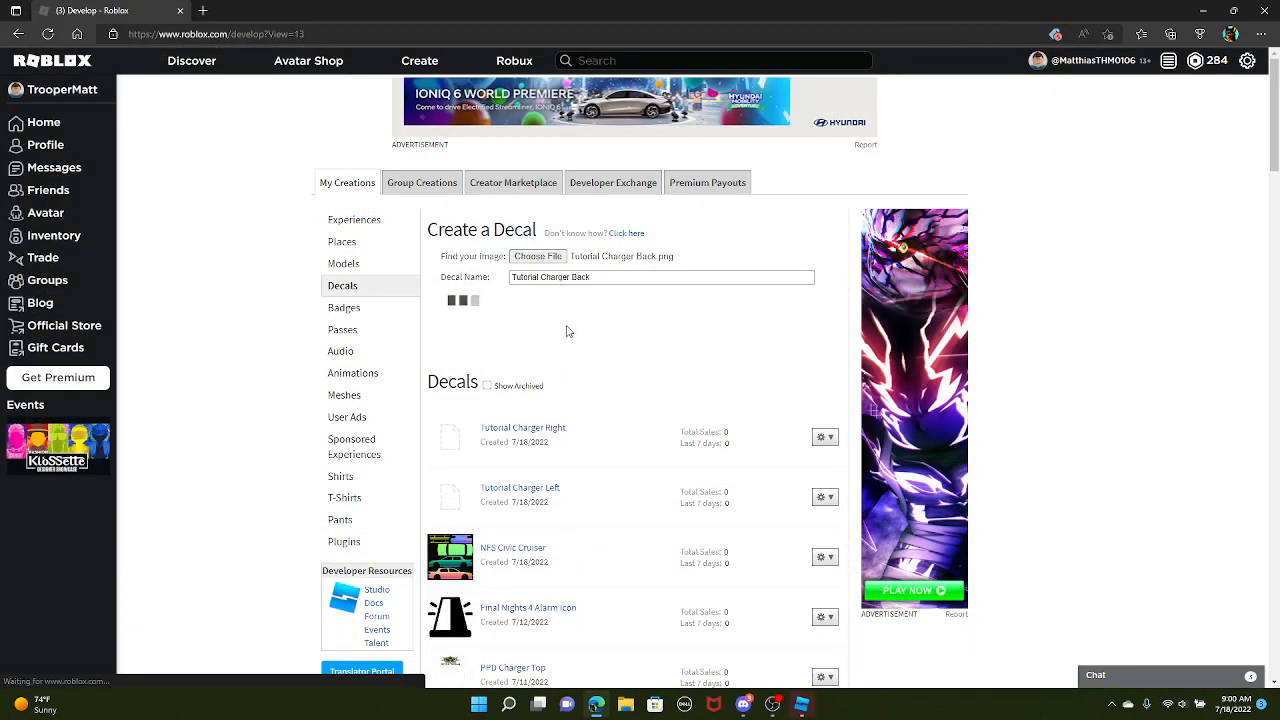
Upload Tutorial Charger Top as a new decal, keeping the file name as the decal name
left_click(546, 258)
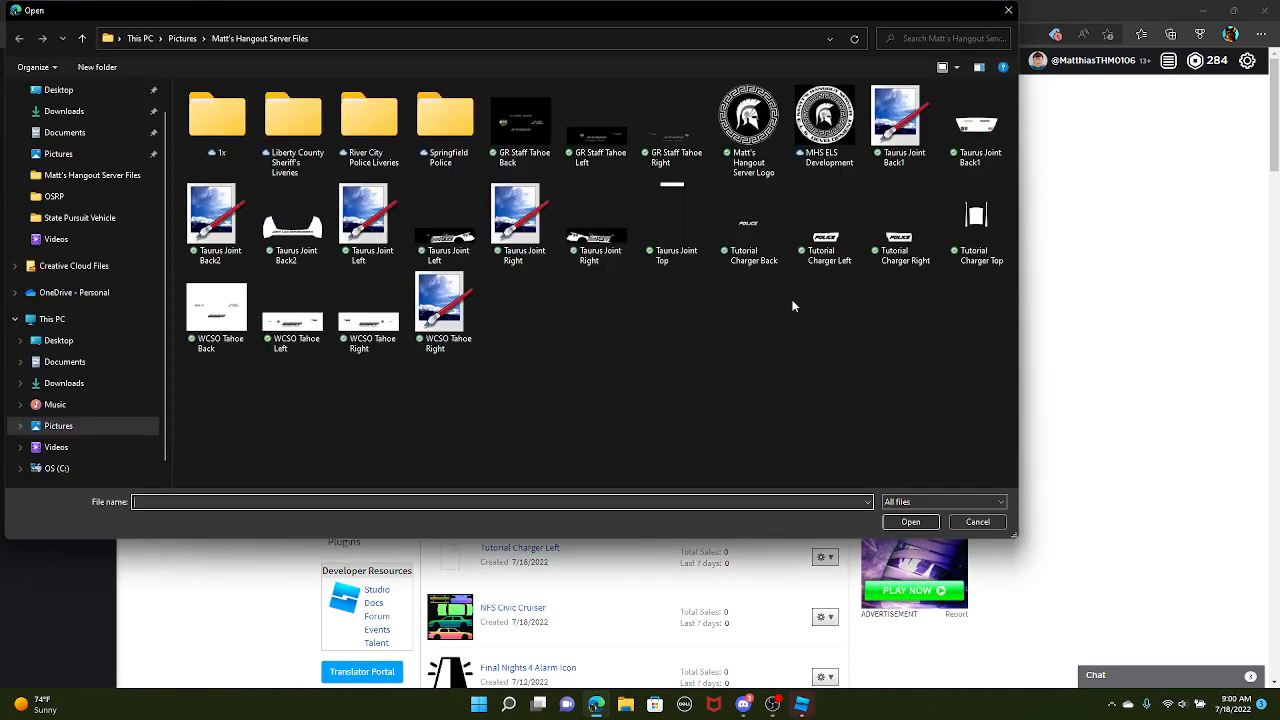
left_click(960, 252)
left_click(910, 521)
left_click(470, 301)
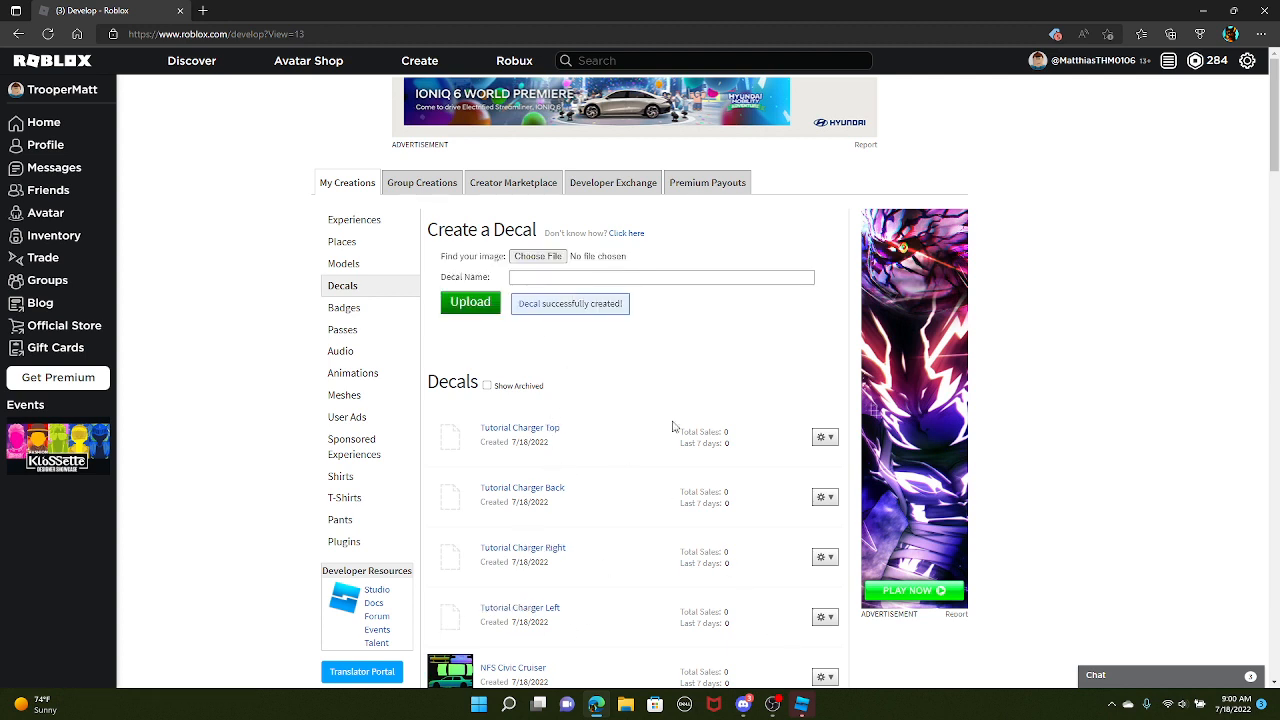
Open the Emergency Response: Liberty County page from the Roblox home page and launch the game
left_click(30, 123)
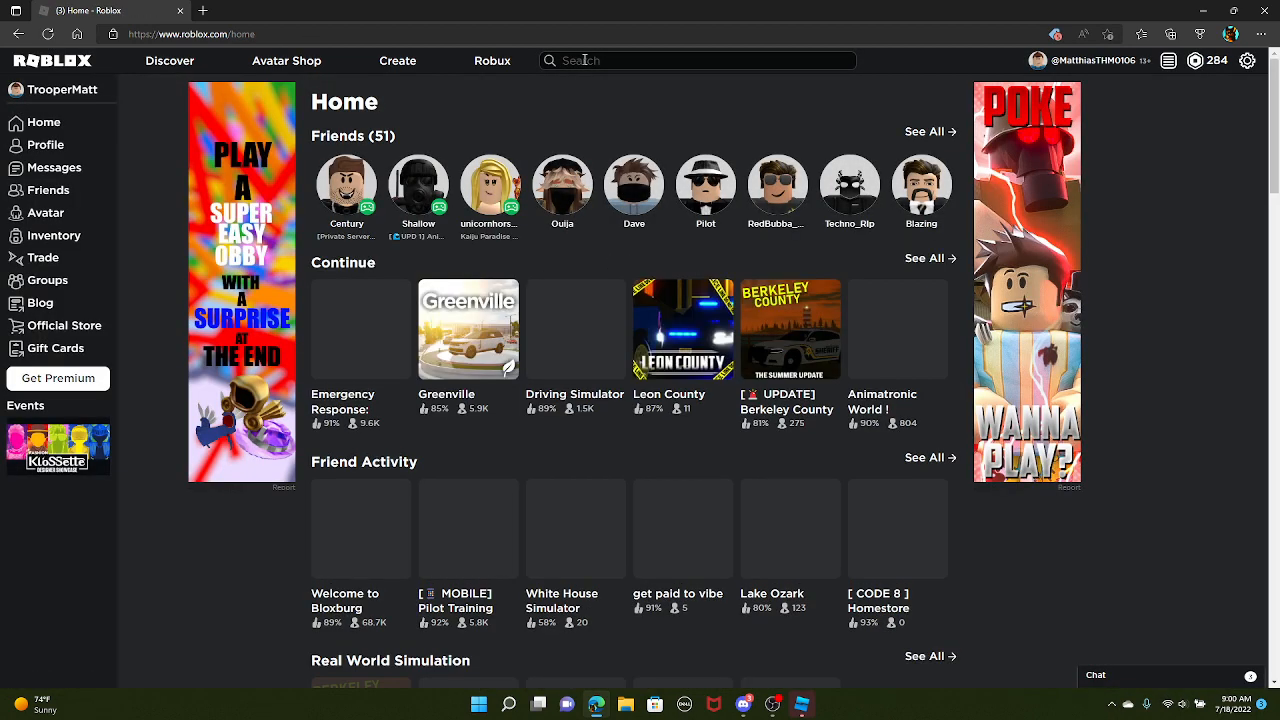
left_click(366, 340)
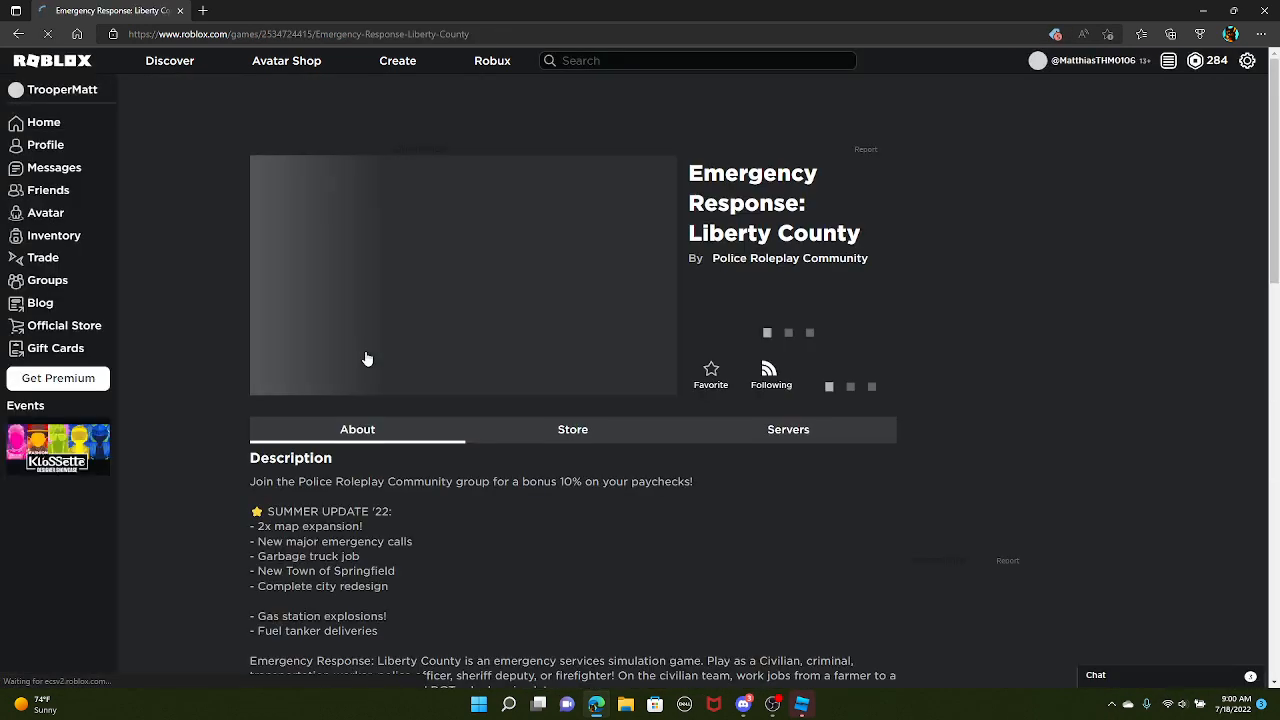
left_click(830, 334)
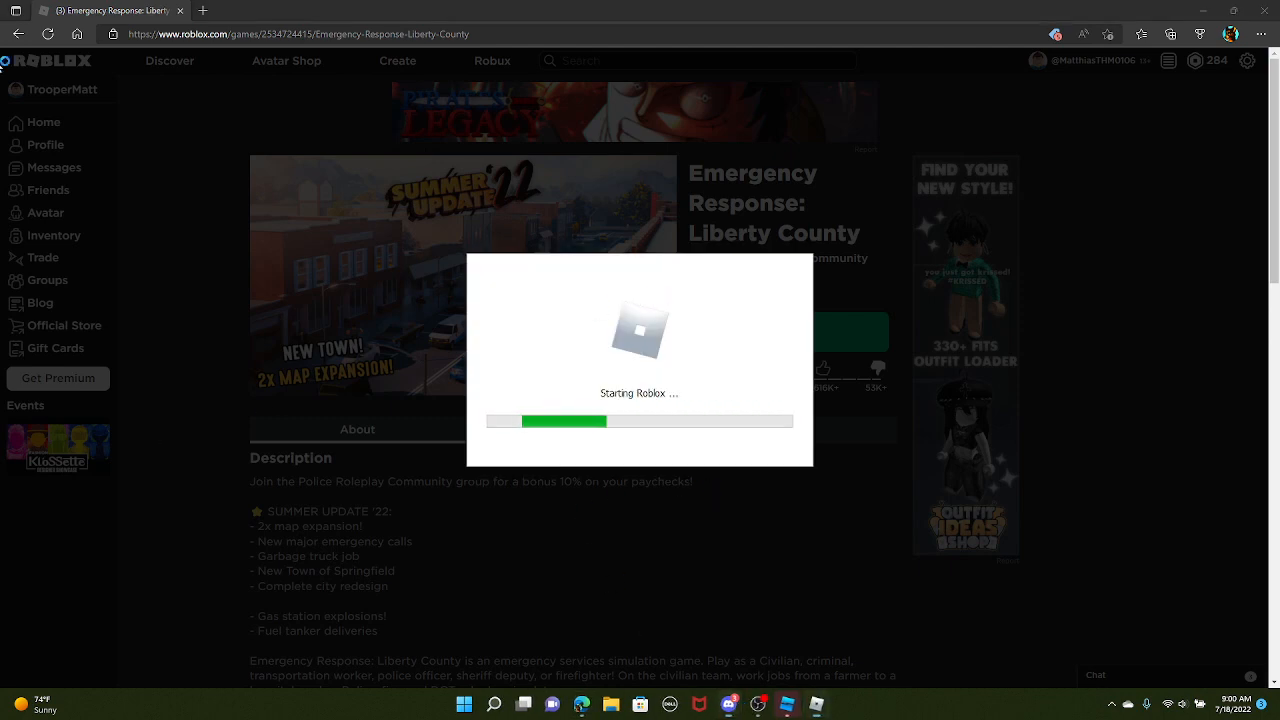
Ignore the auto-recovered file in Roblox Studio, minimize its window, and close the Emergency Response: Liberty County web page
left_click(801, 704)
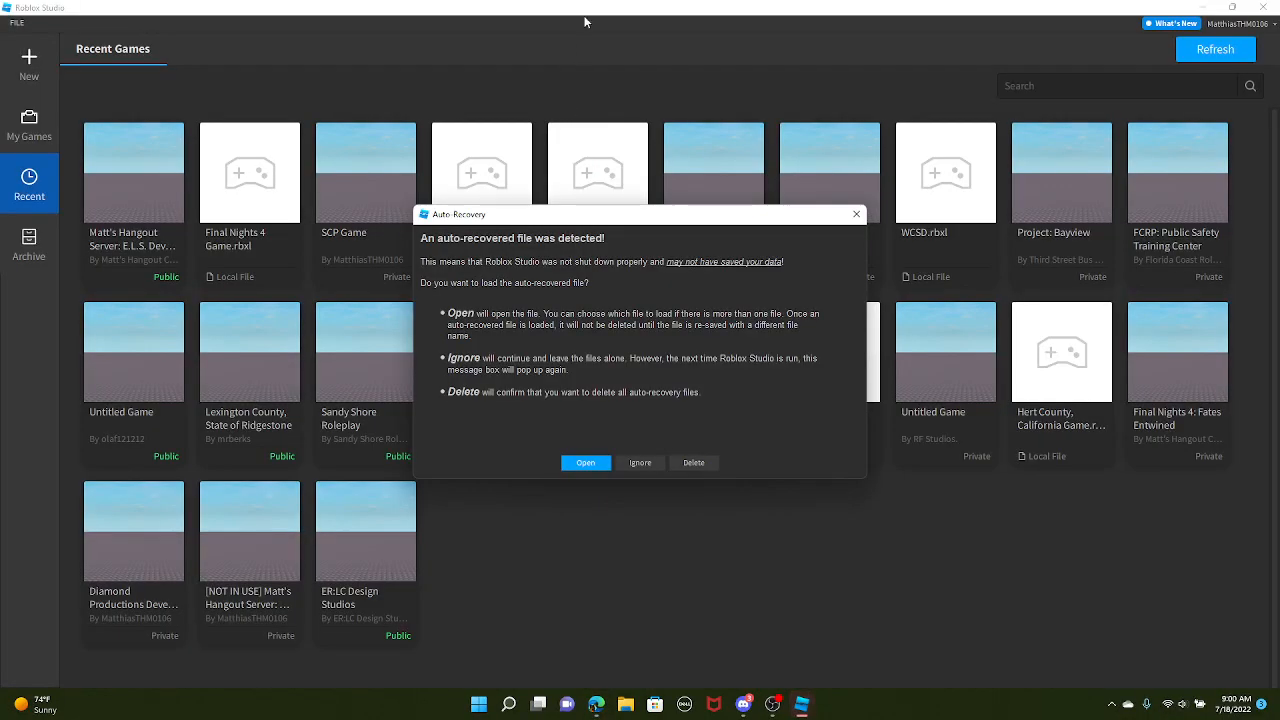
left_click(640, 462)
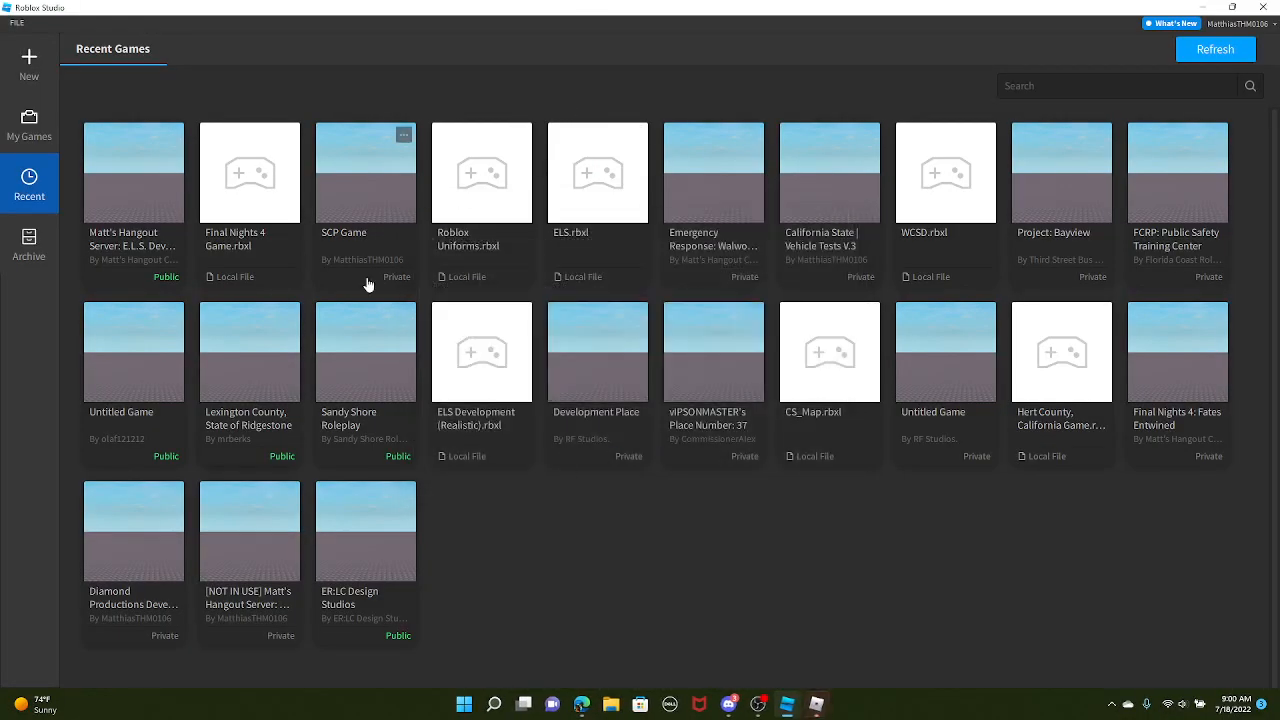
left_click_drag(646, 11, 716, 0)
left_click(1208, 12)
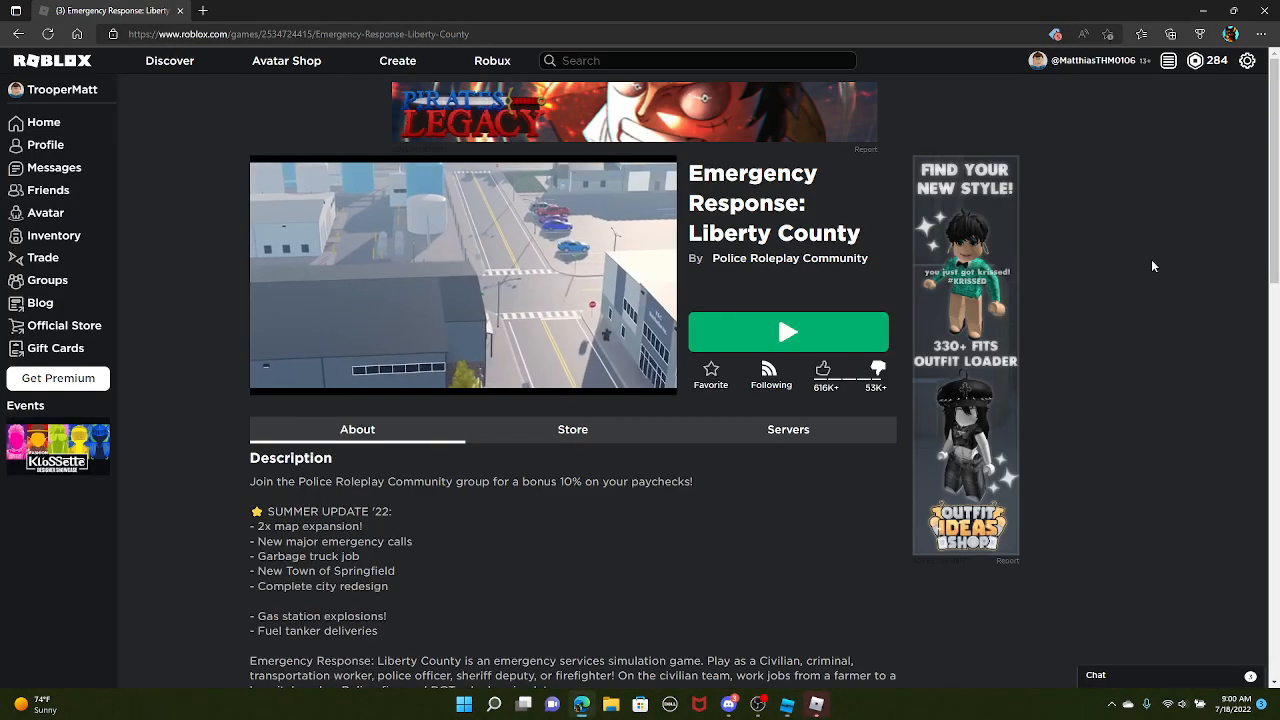
left_click(180, 11)
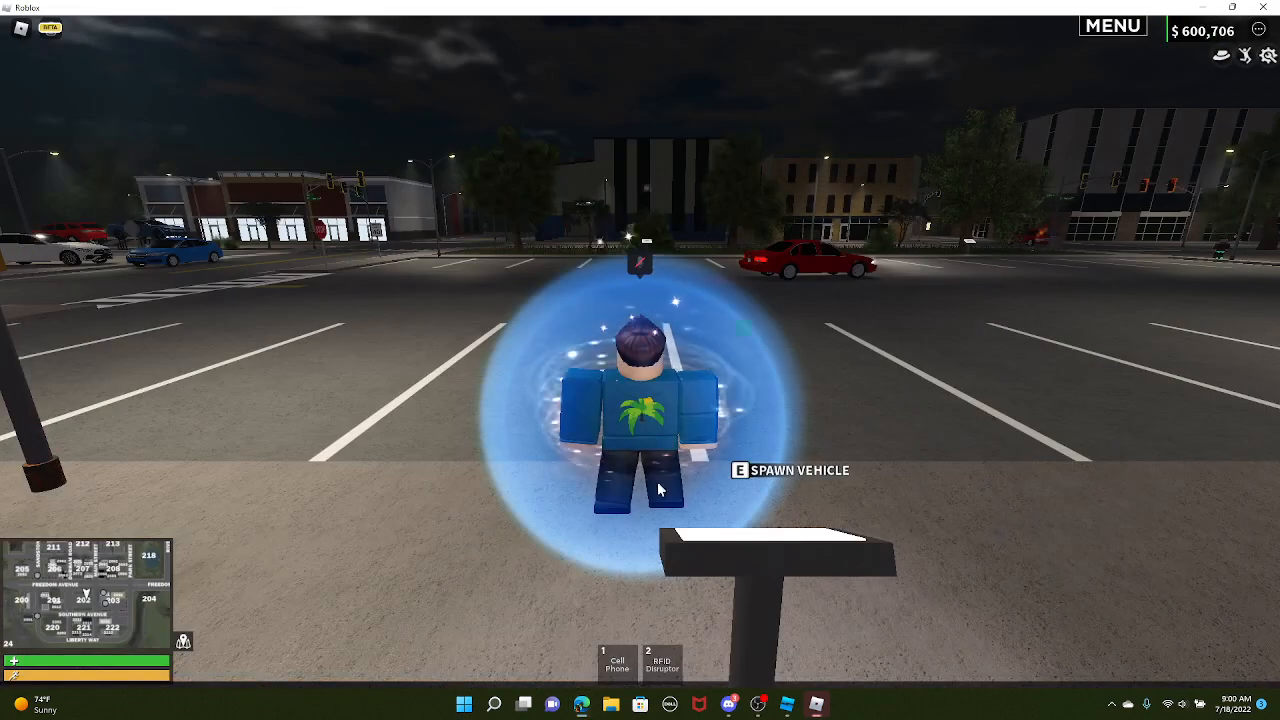
Join the owned private server Liberty County Remastered from the in-game server list and dismiss the private server notice
left_click(1090, 25)
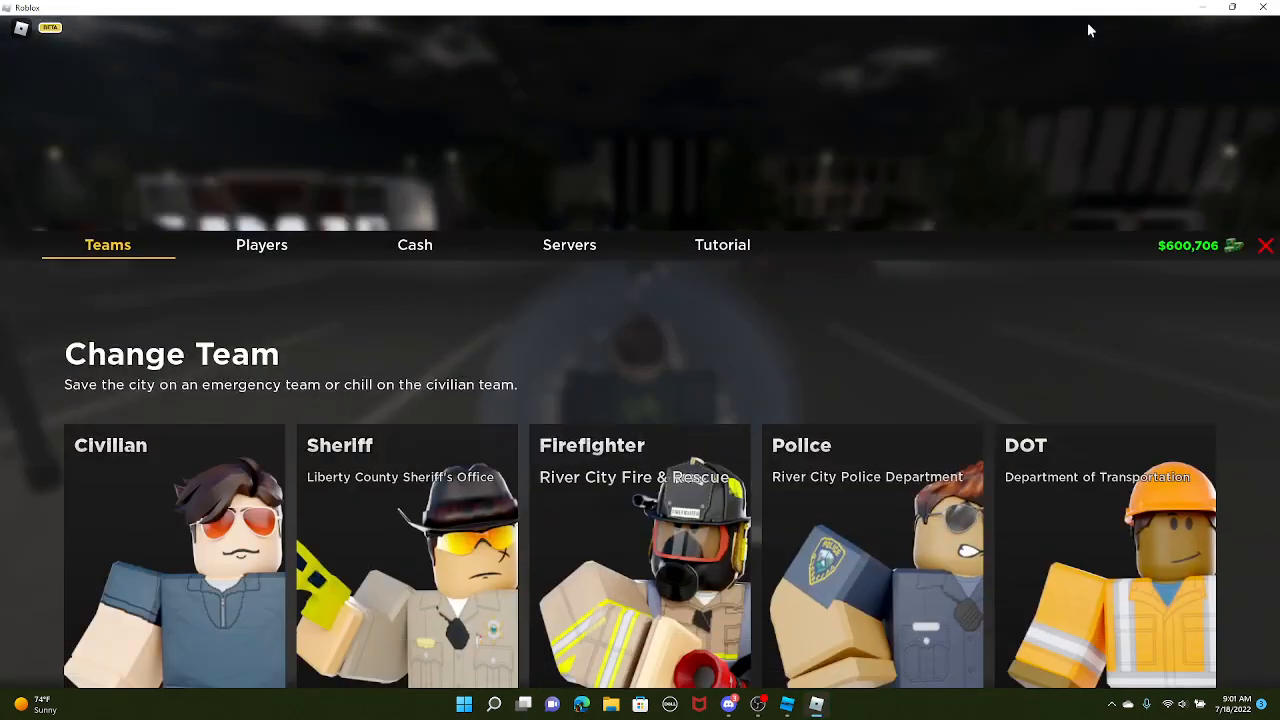
left_click(612, 32)
left_click(750, 82)
left_click(830, 178)
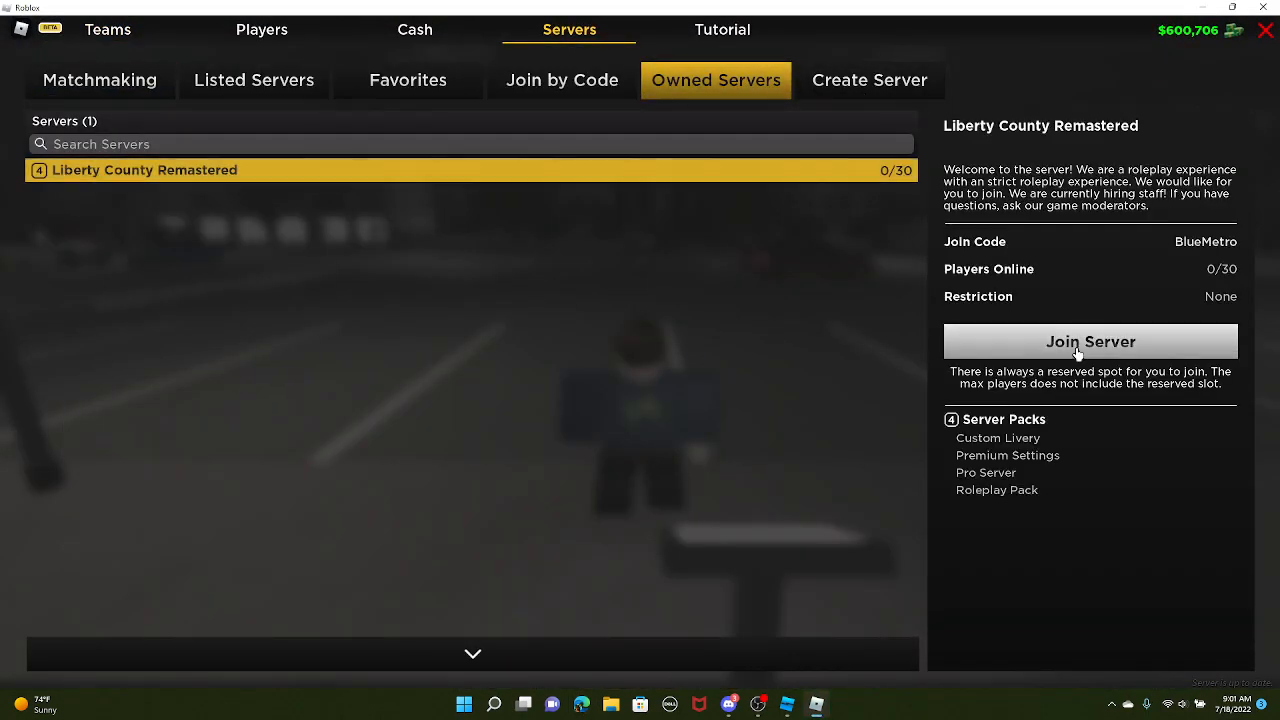
left_click(1080, 346)
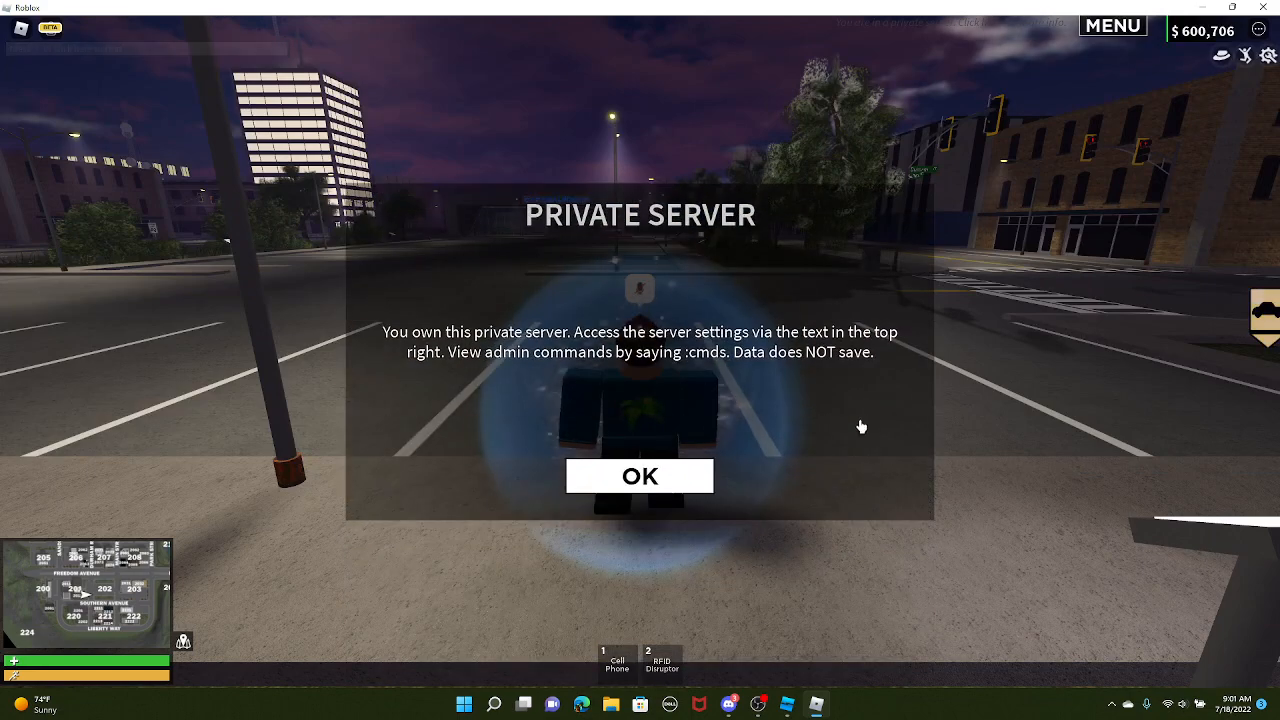
left_click(630, 476)
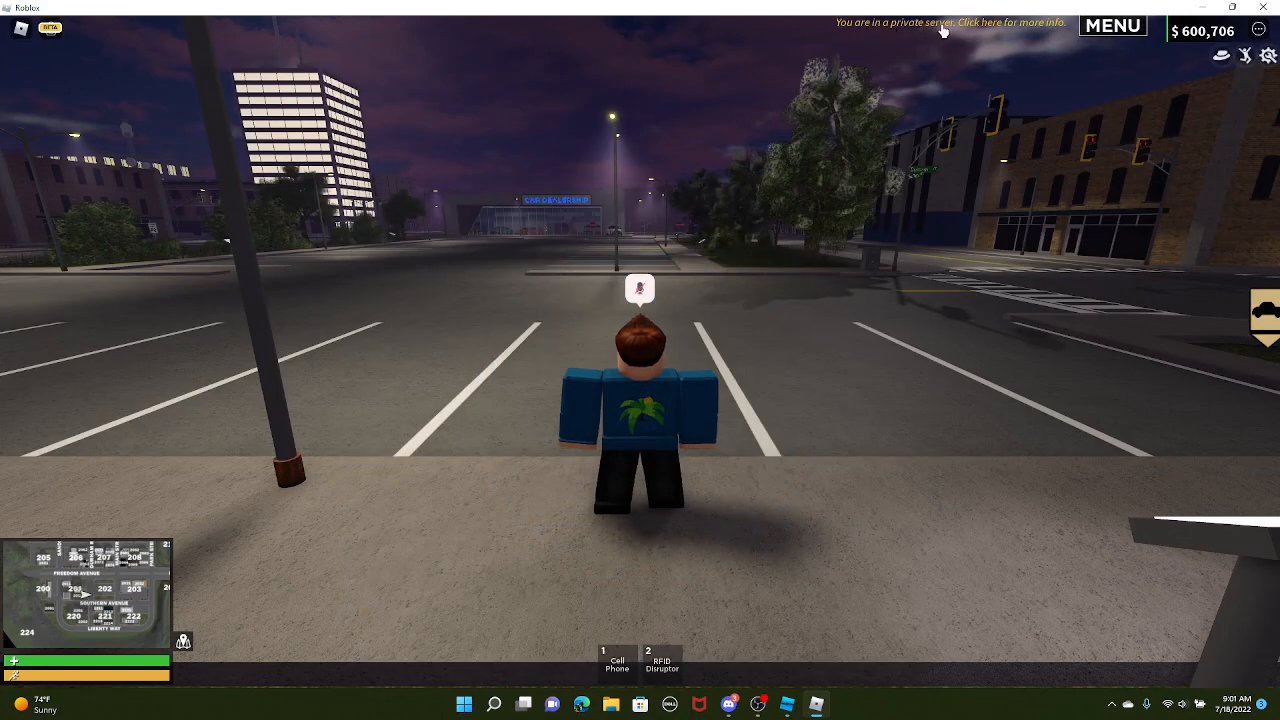
Open the private server settings and launch the Custom Liveries editor from the Custom Livery Pack
left_click(910, 27)
left_click(826, 458)
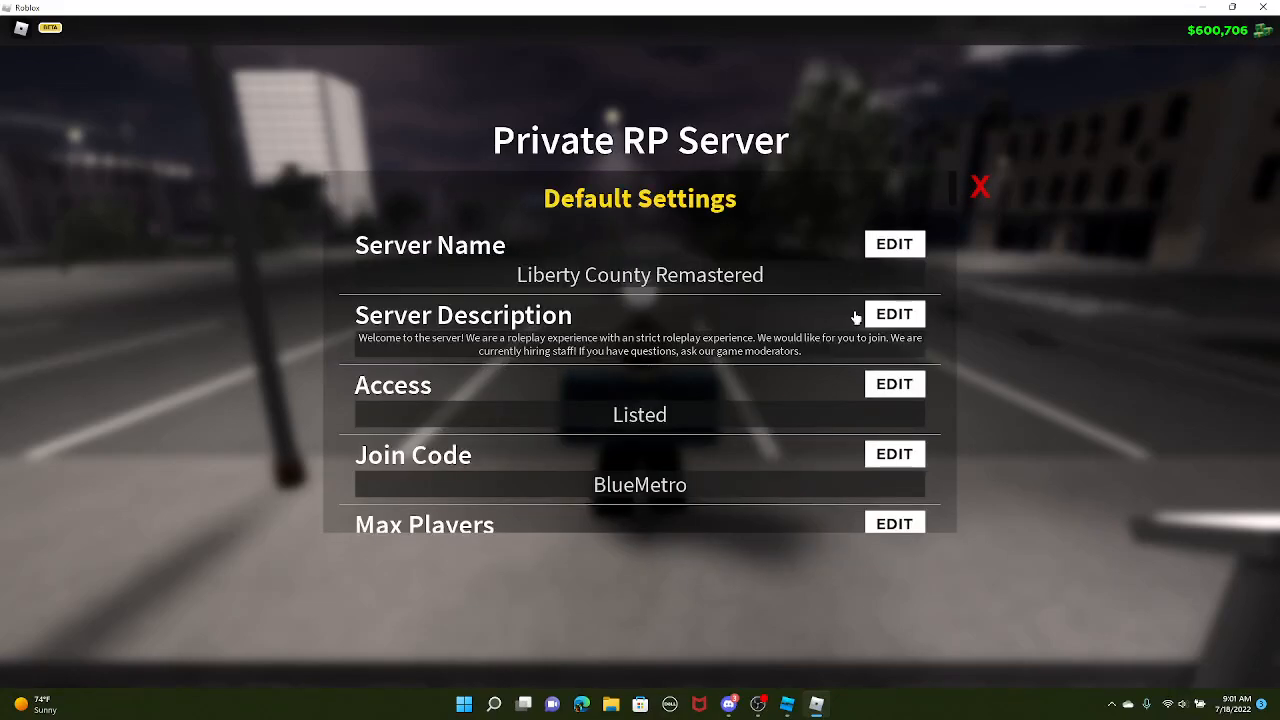
left_click_drag(953, 199, 958, 456)
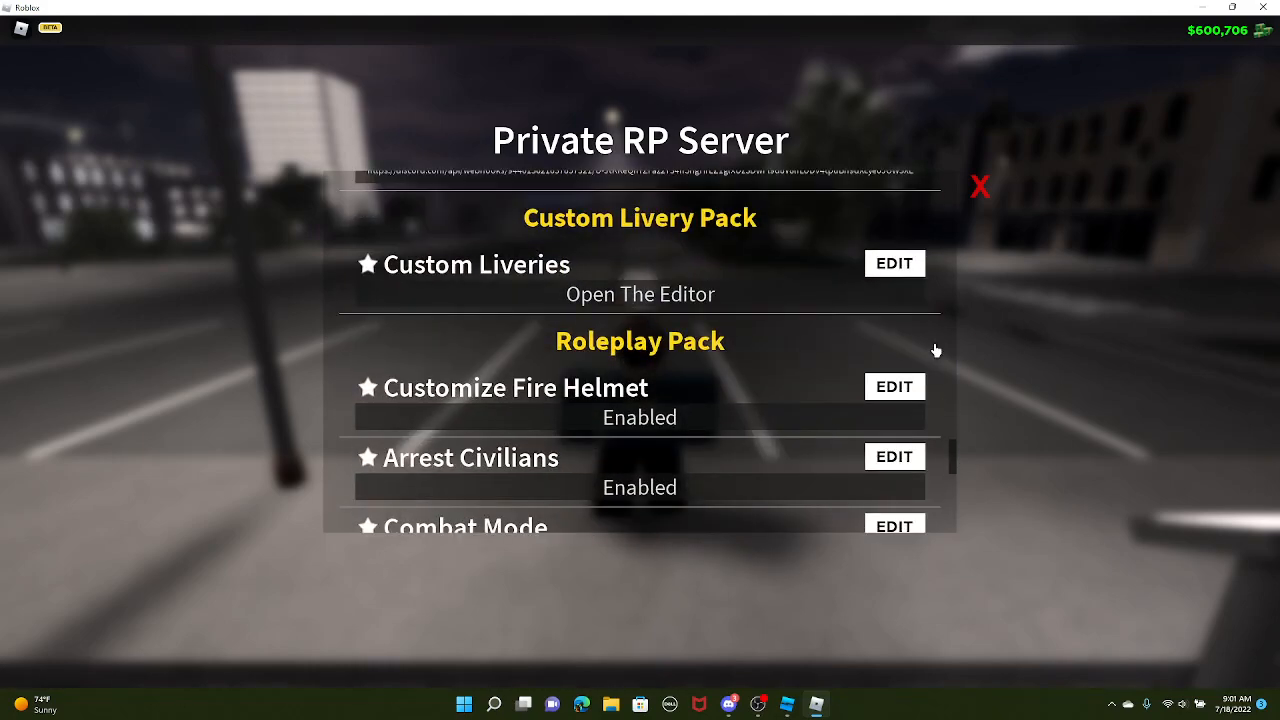
left_click(897, 265)
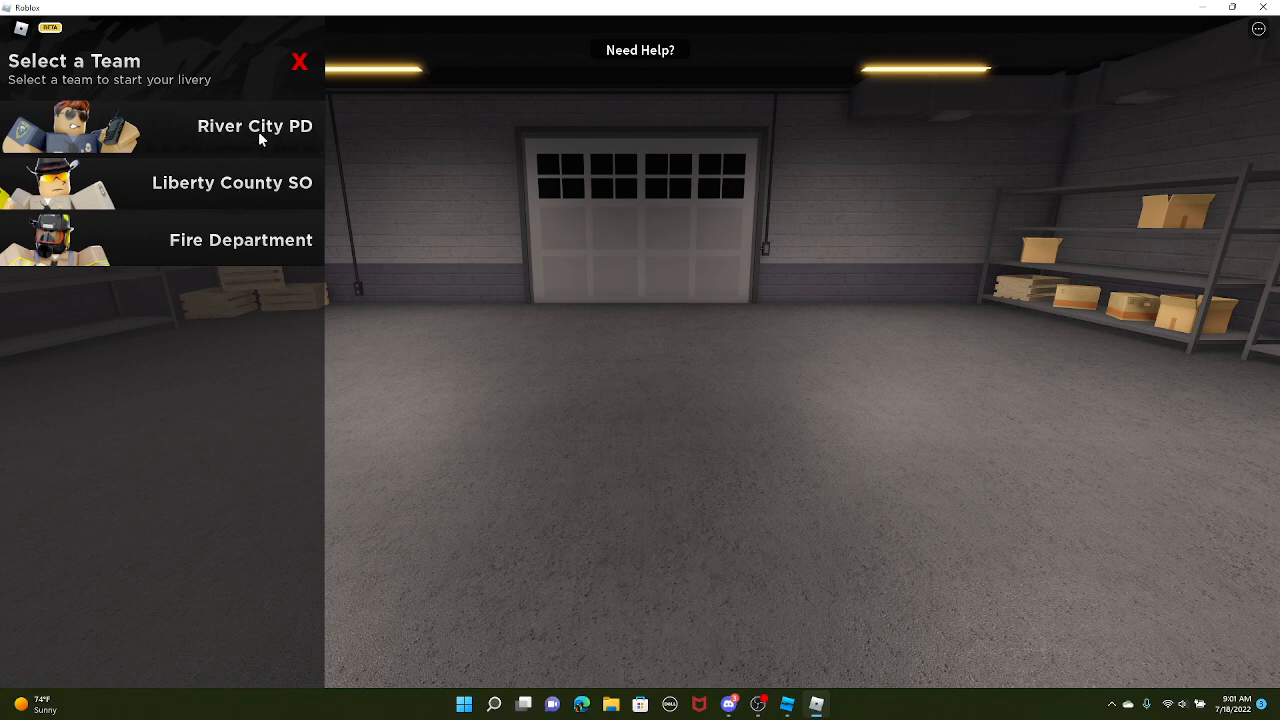
View the Fire Department's Fire Dept livery on the International Ambulance from several sides and return to the team selection
left_click(222, 246)
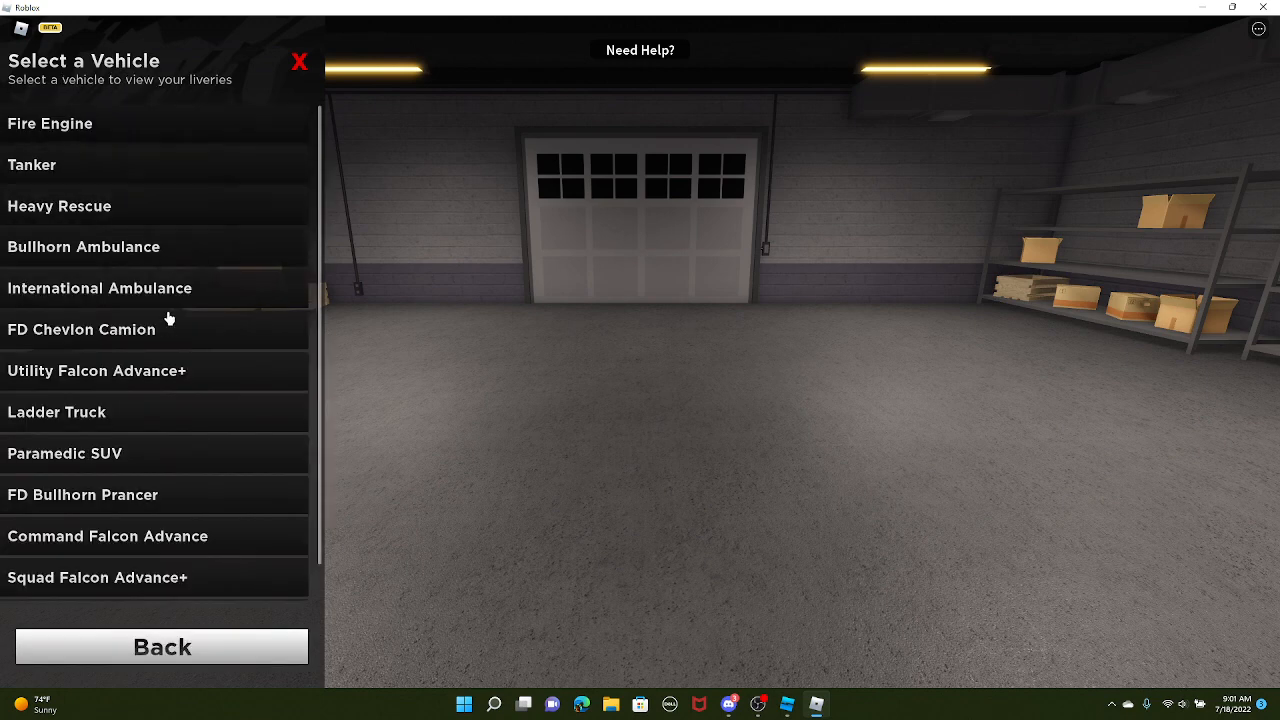
left_click(189, 279)
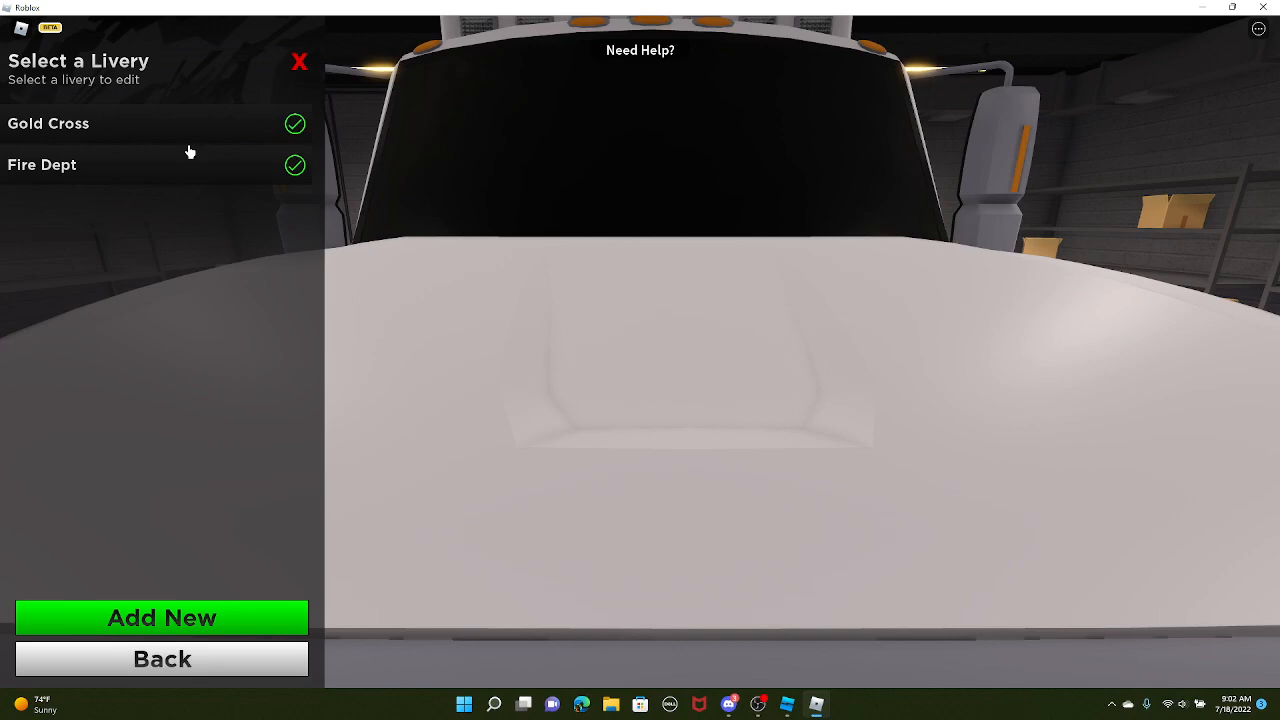
left_click(186, 165)
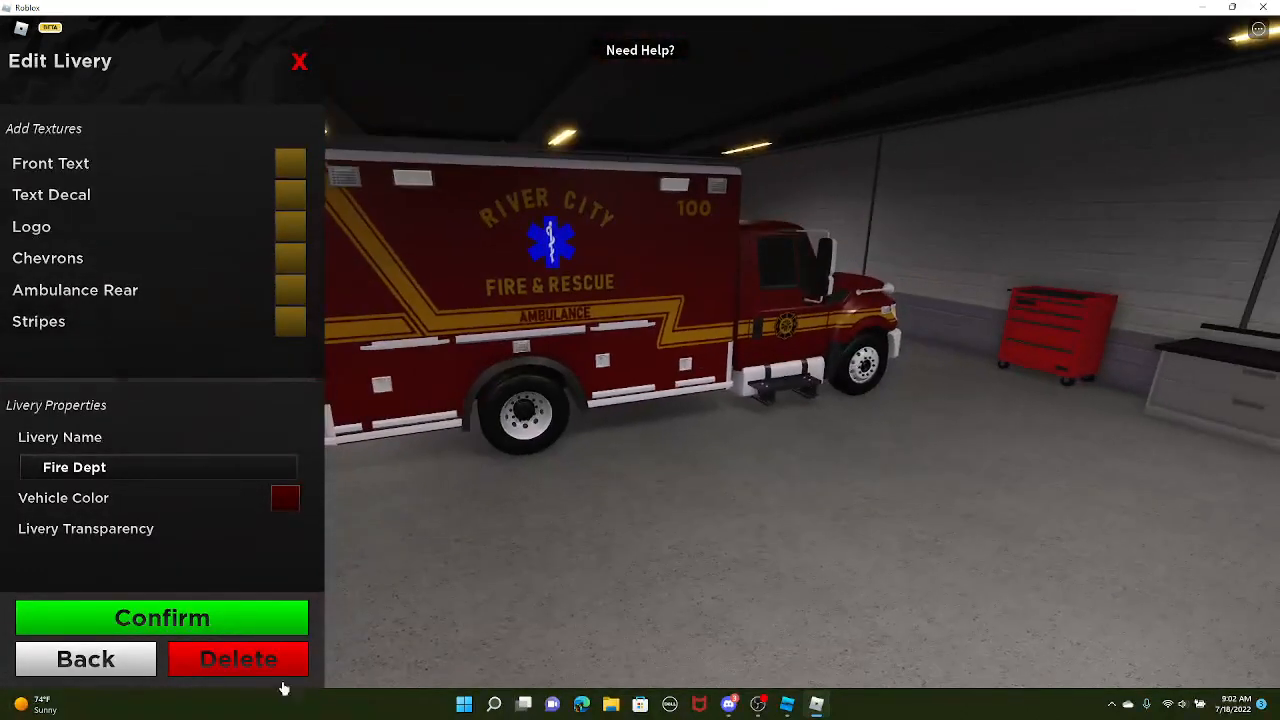
left_click(100, 662)
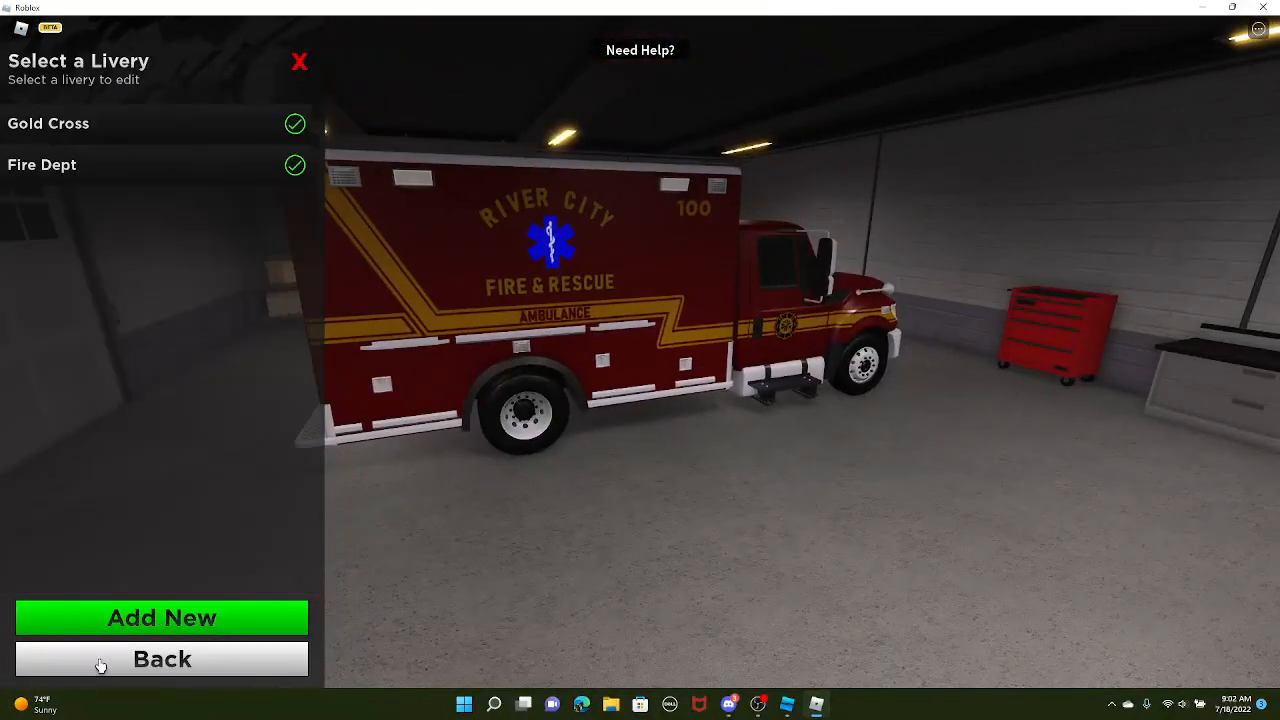
left_click(140, 655)
left_click(140, 655)
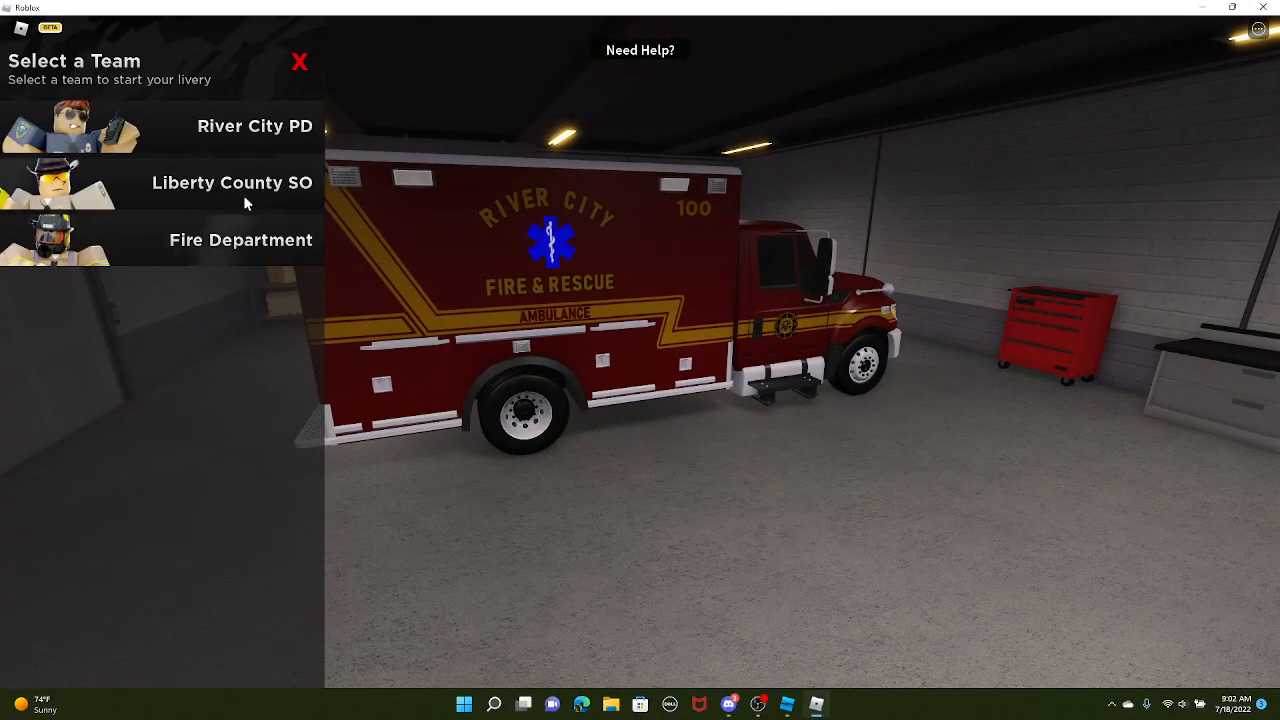
mouse_move(386, 214)
left_mouse_down()
mouse_move(455, 222)
mouse_move(391, 197)
left_mouse_up()
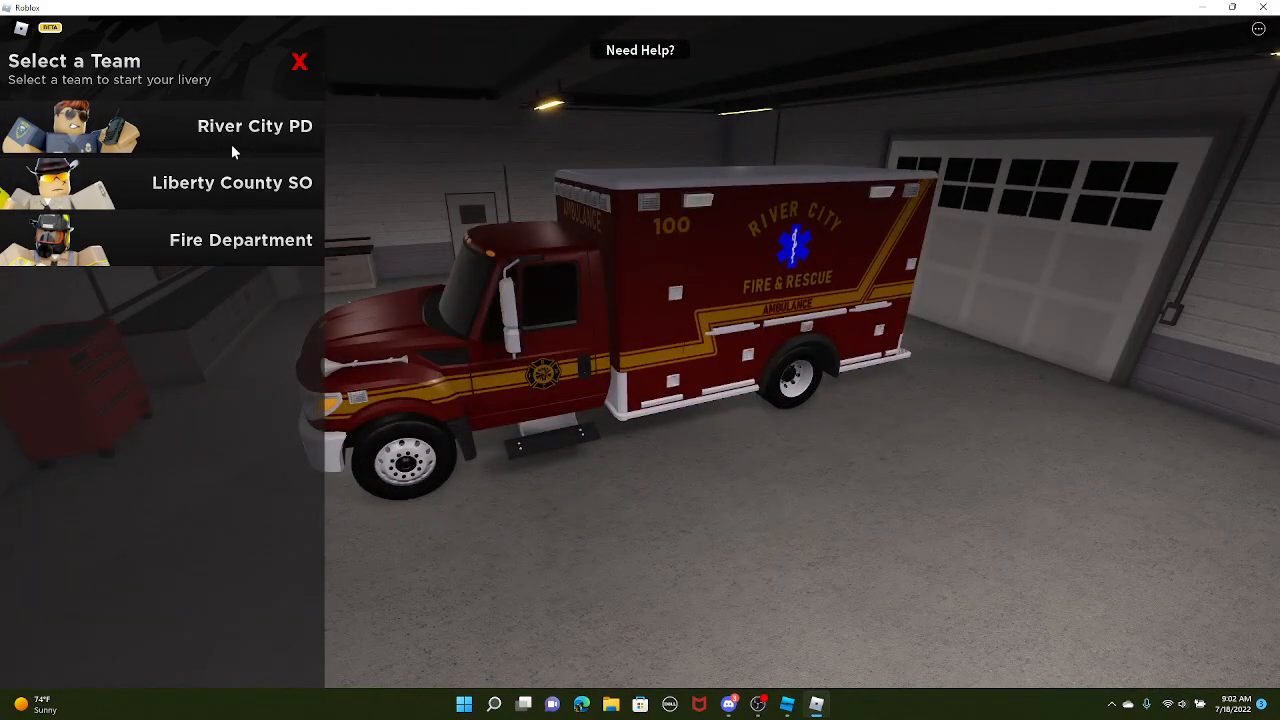
left_click_drag(577, 246, 667, 262)
left_click_drag(506, 290, 504, 290)
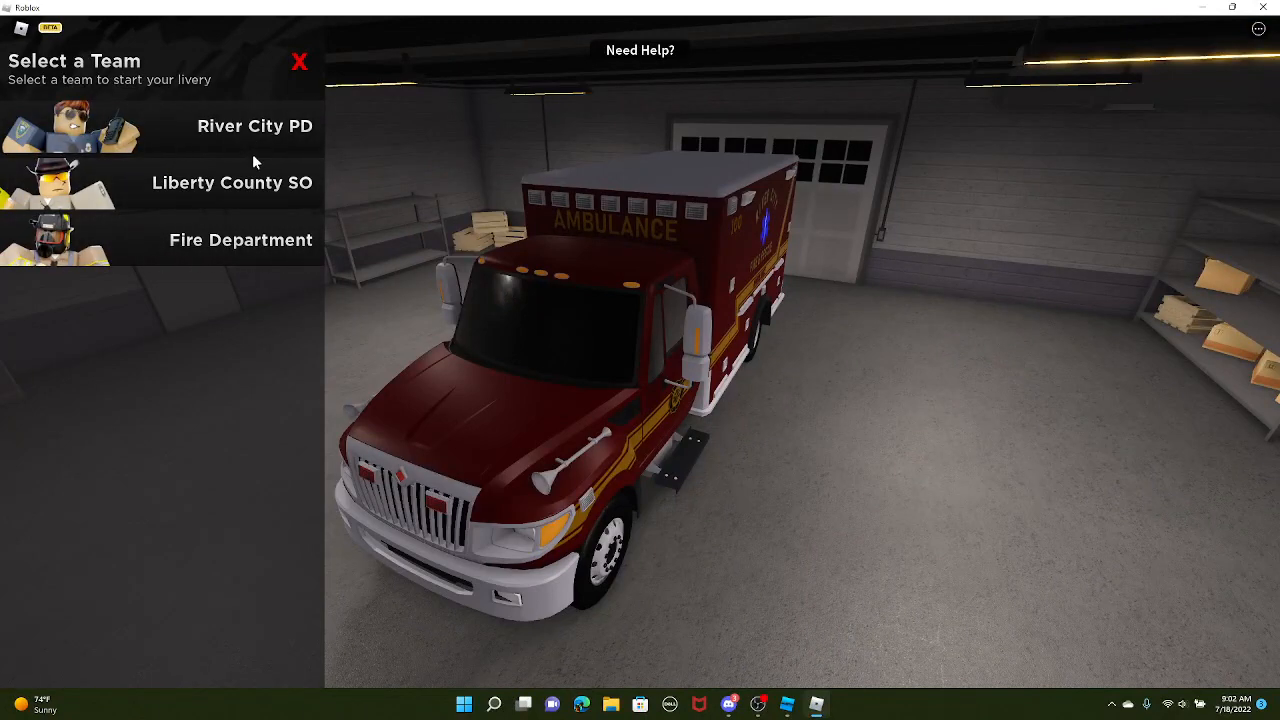
Add a new custom livery for the Bullhorn Prancer Pursuit
left_click(256, 193)
left_click_drag(449, 284, 564, 371)
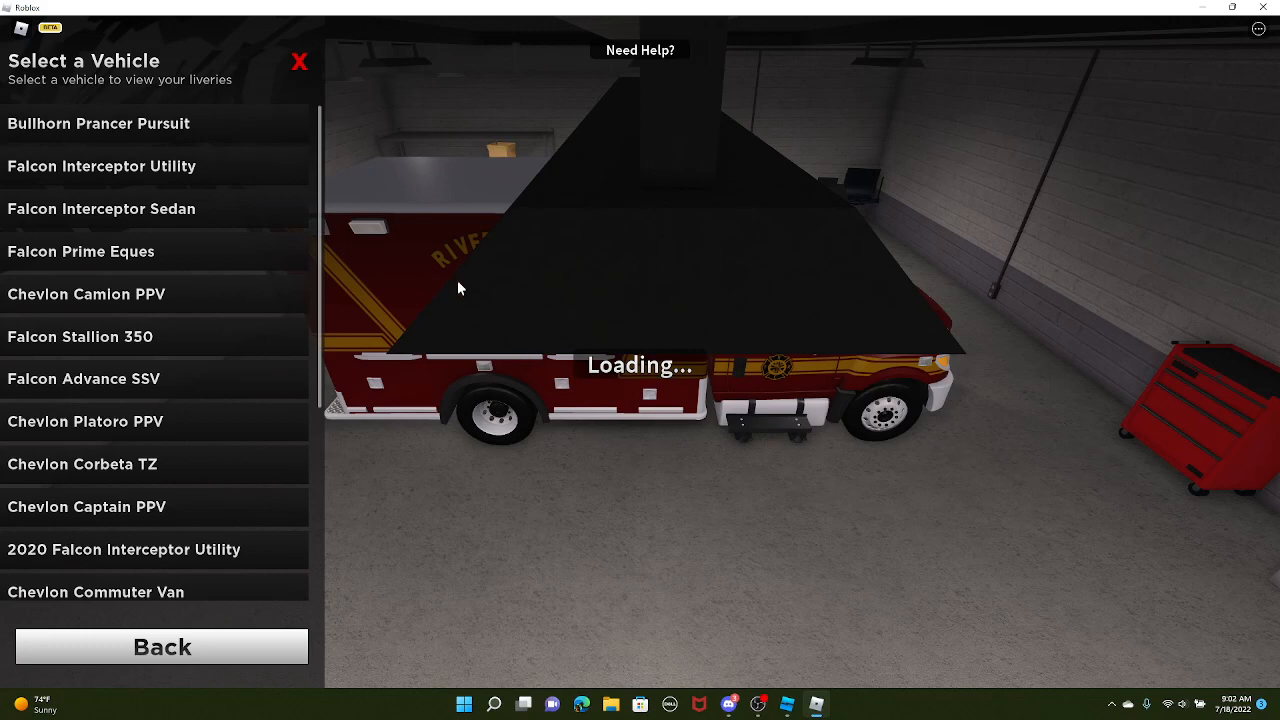
left_click(278, 136)
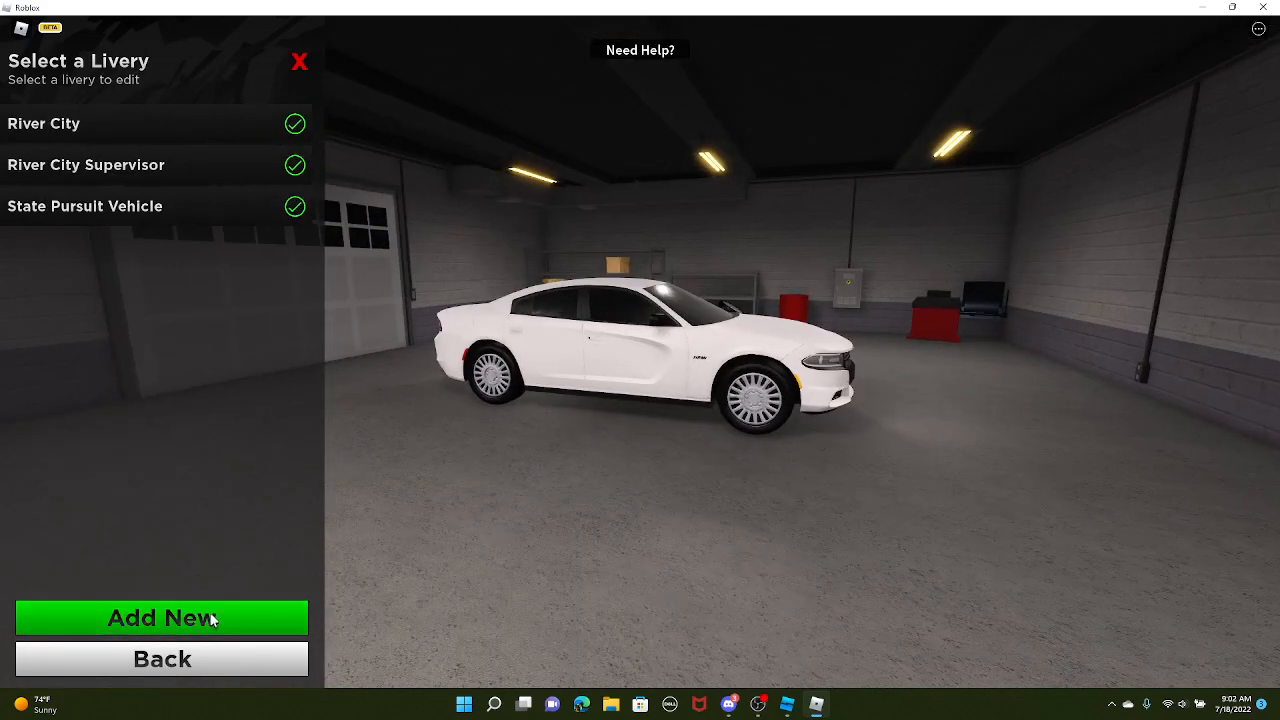
left_click(188, 622)
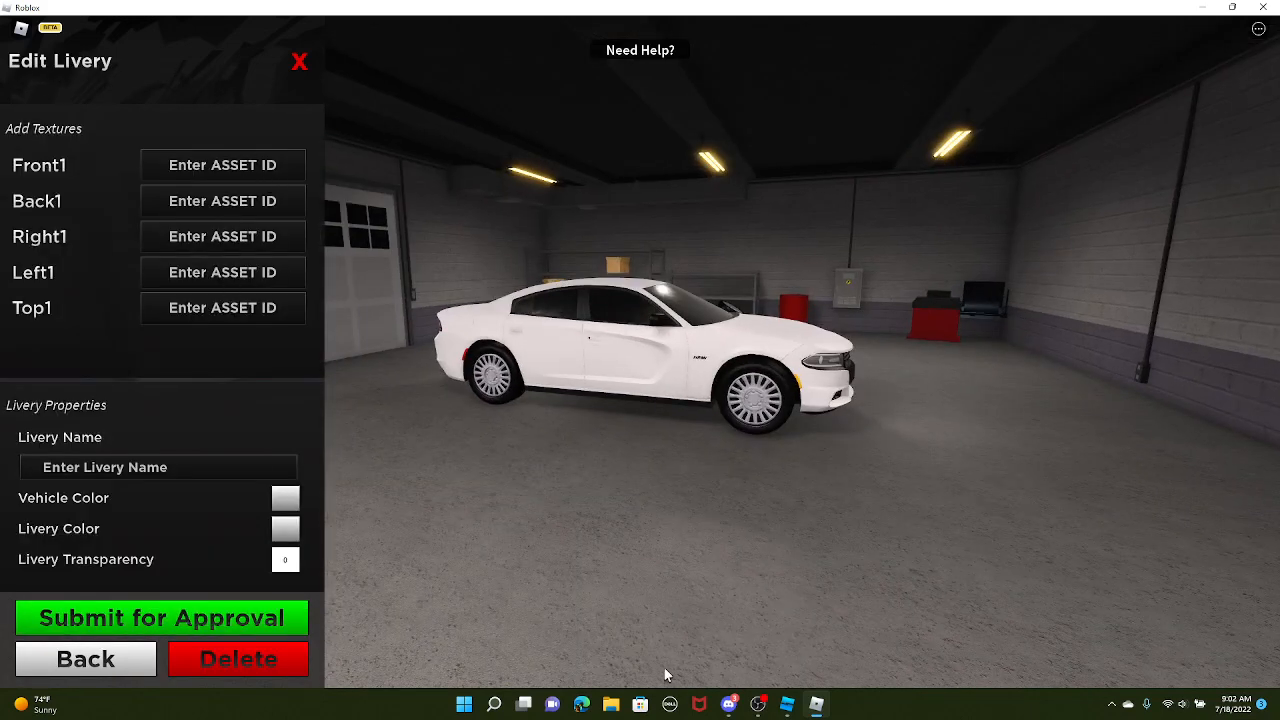
Switch to Roblox Studio, open Roblox Uniforms.rbxl, and show the uploaded assets under My Images
left_click(787, 704)
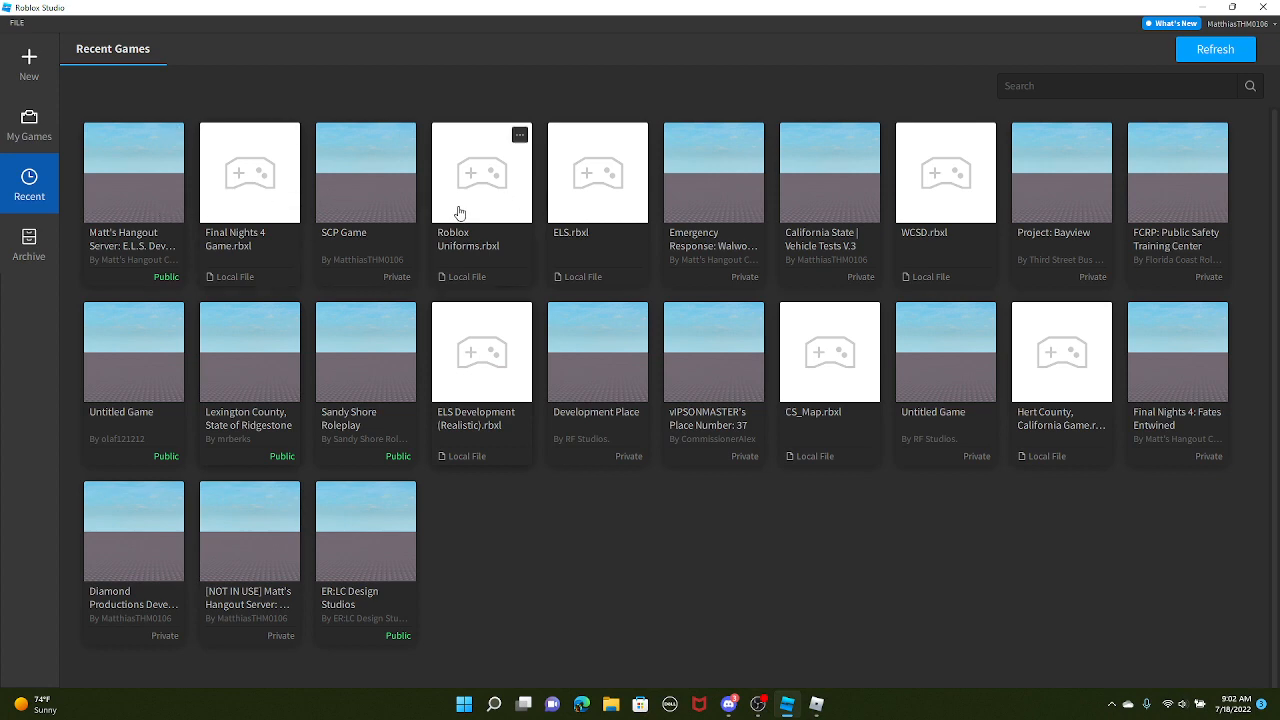
left_click(448, 288)
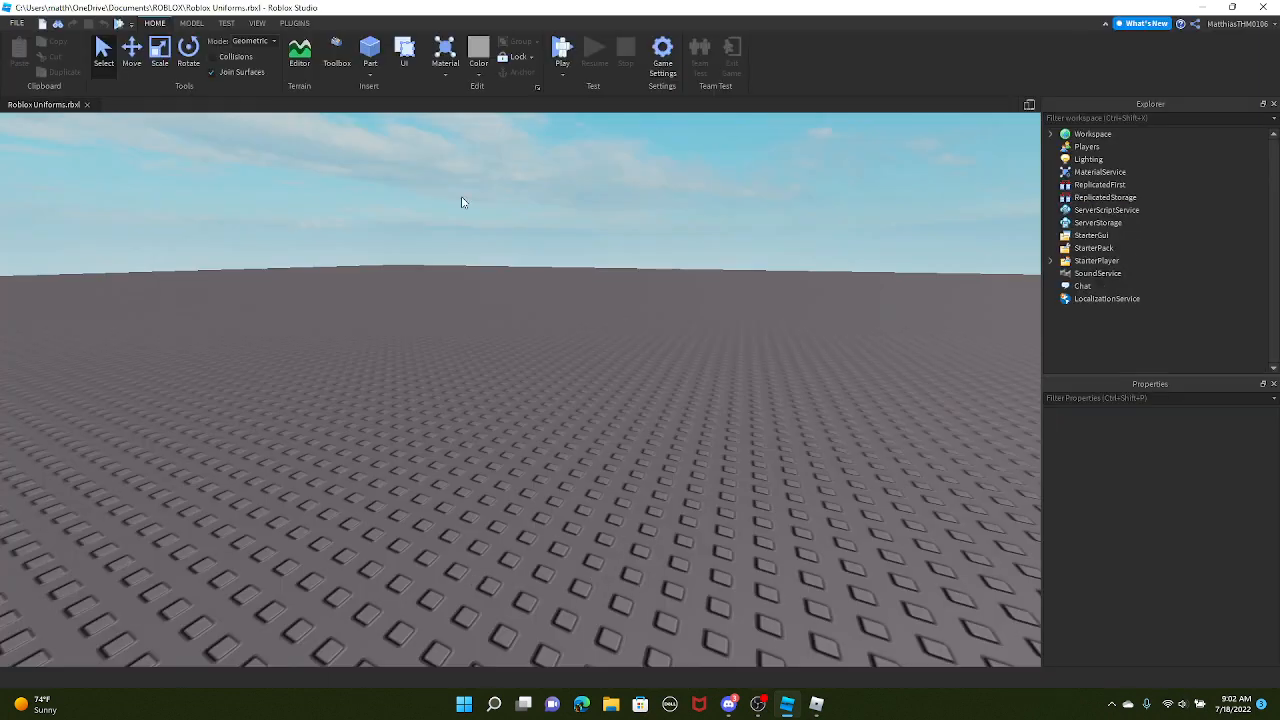
left_click(336, 55)
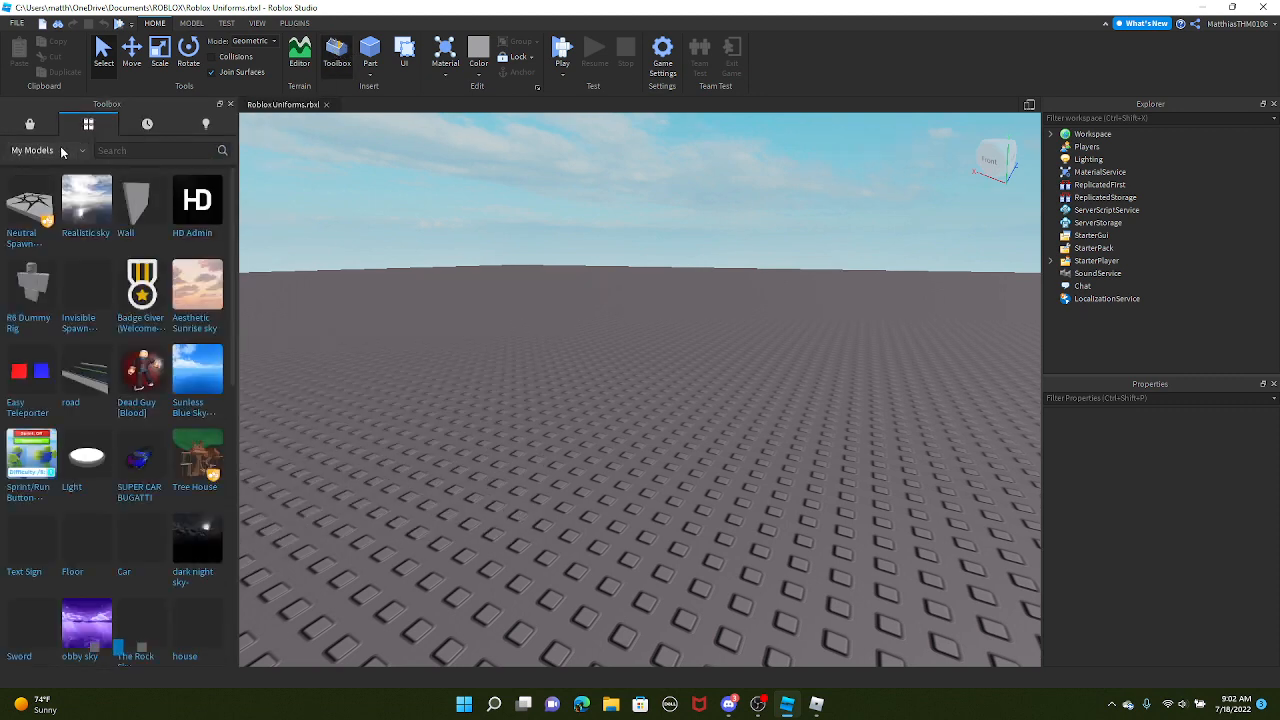
left_click(61, 151)
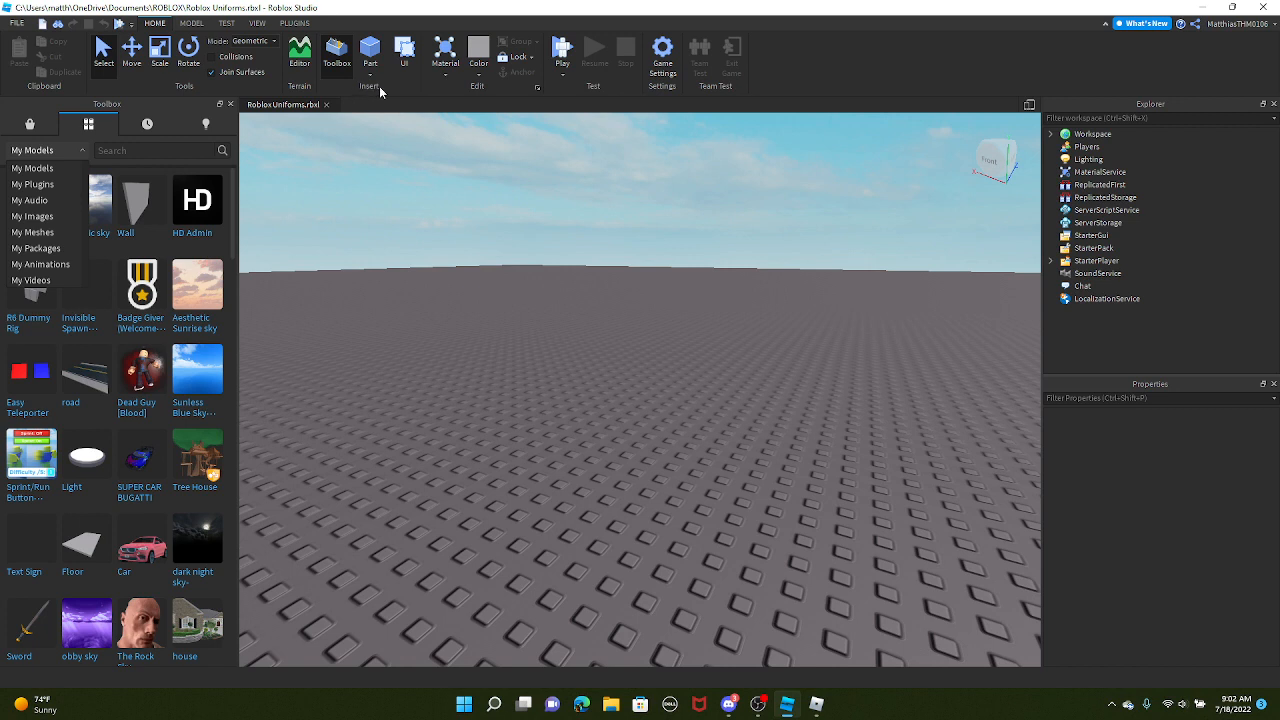
left_click(38, 217)
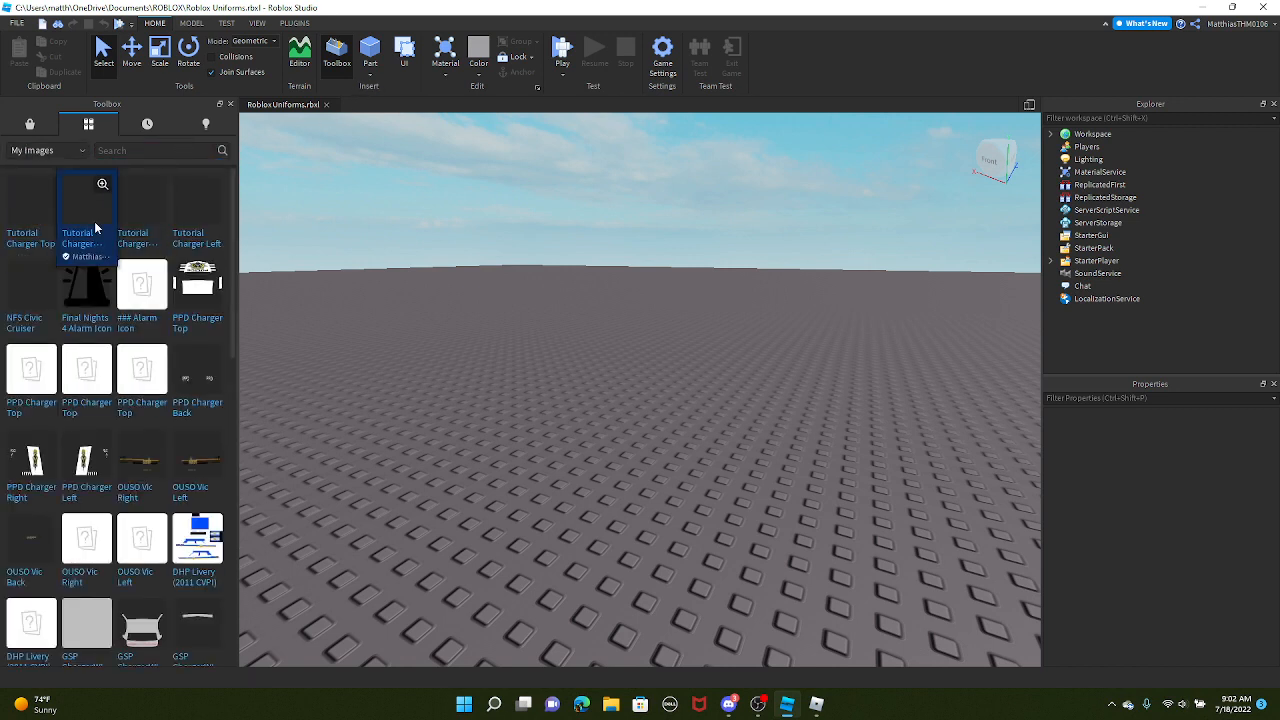
right_click(203, 225)
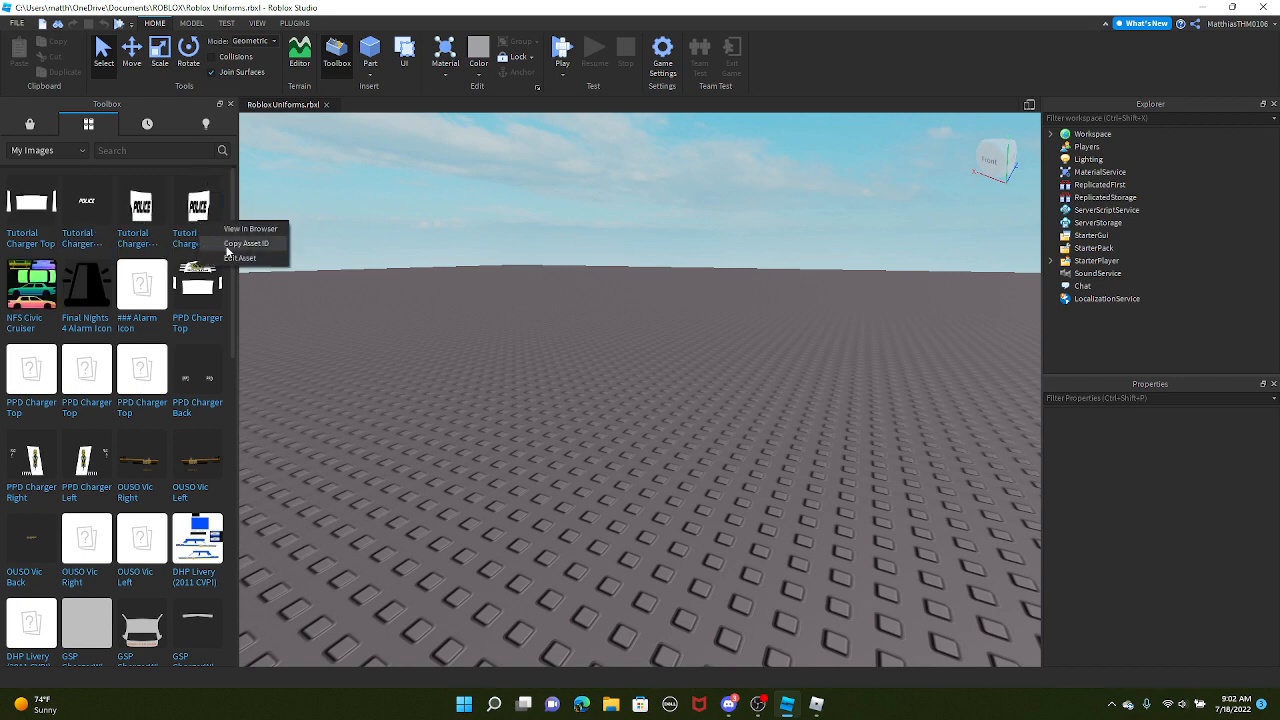
left_click(227, 250)
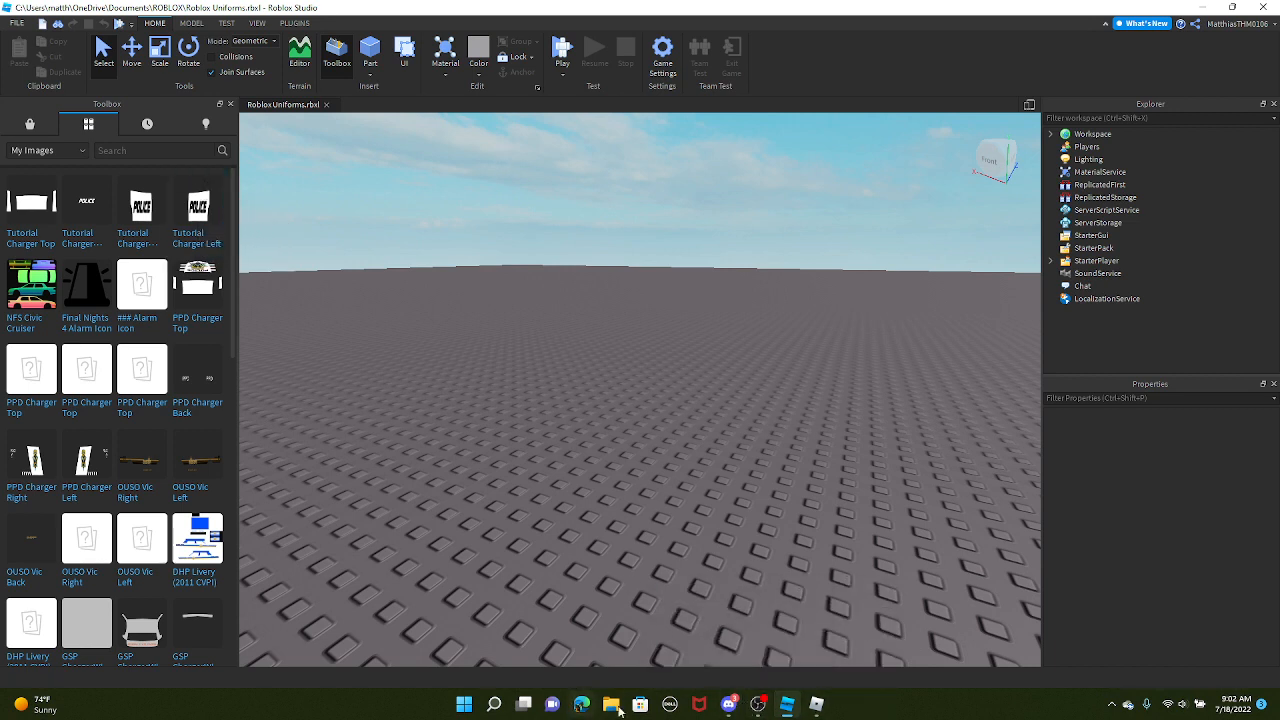
left_click(808, 708)
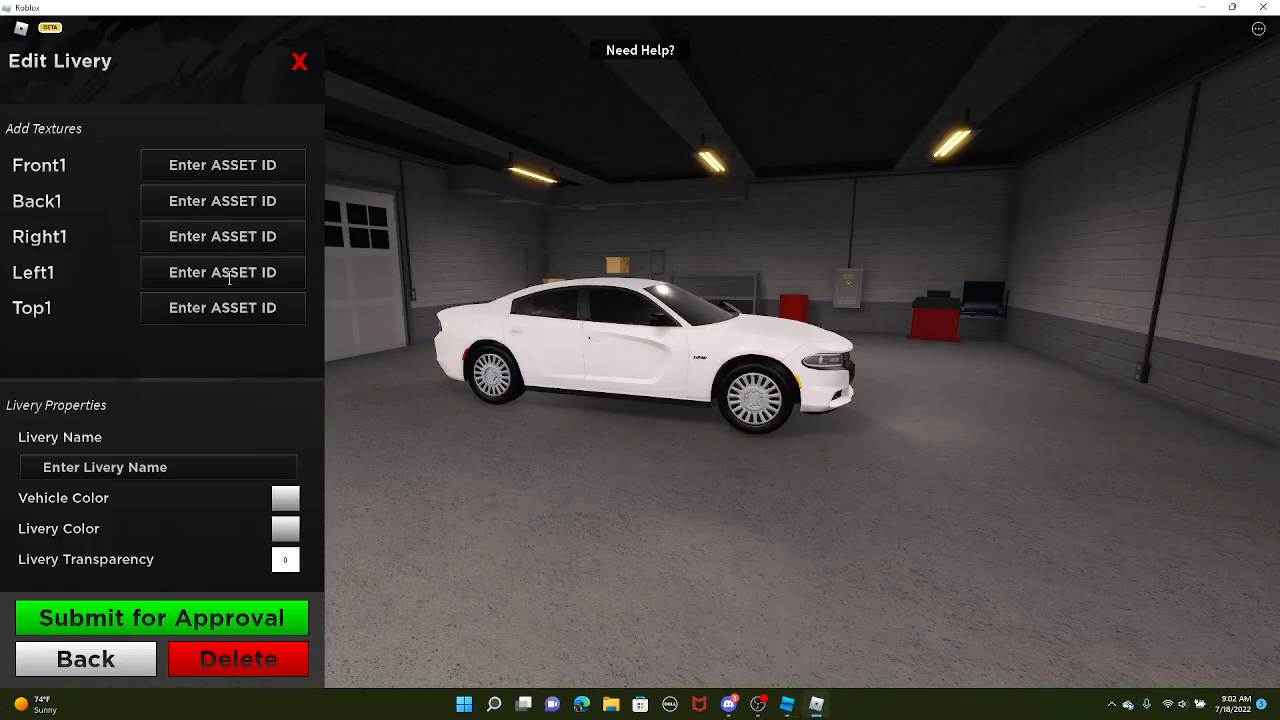
key("ctrl+v")
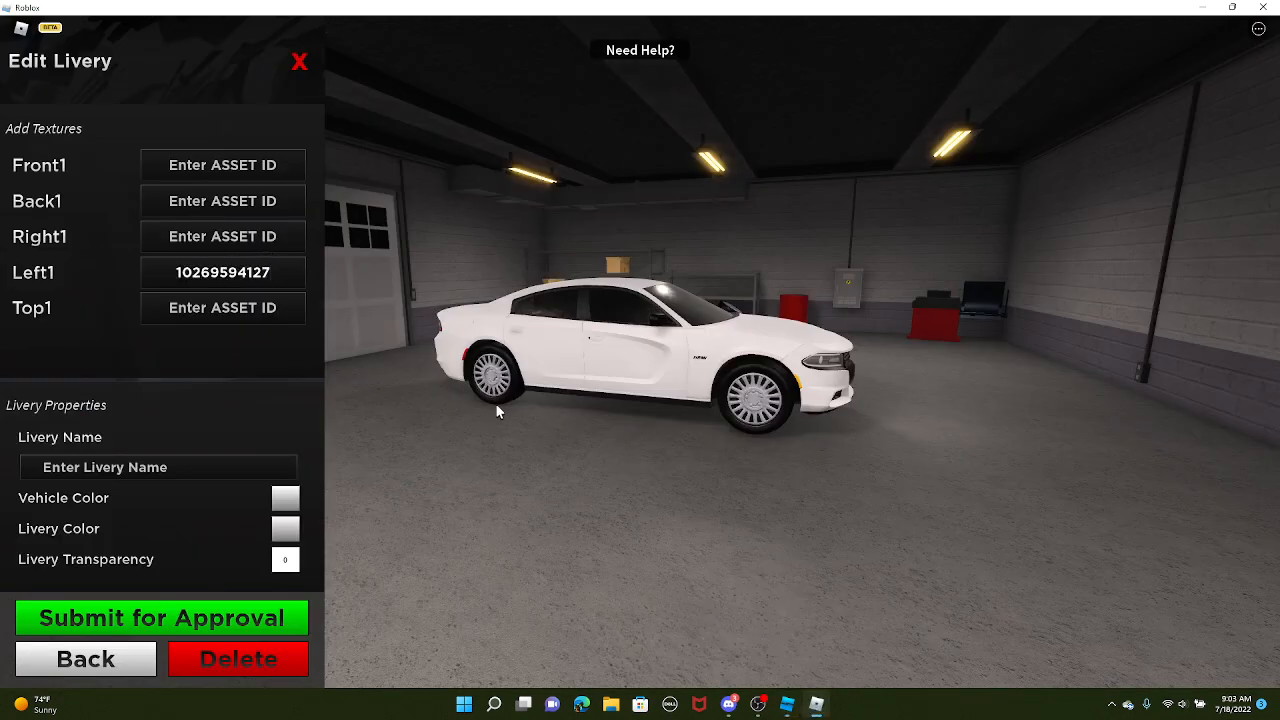
right_click(497, 406)
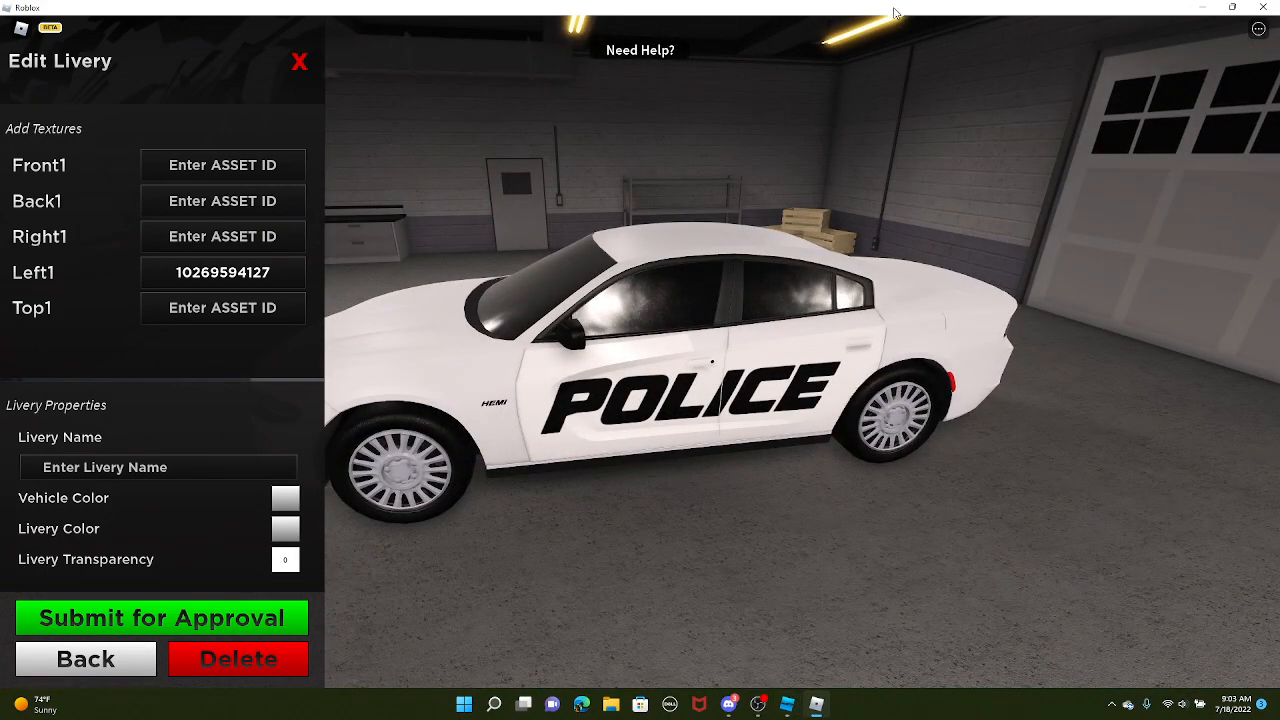
left_click(787, 704)
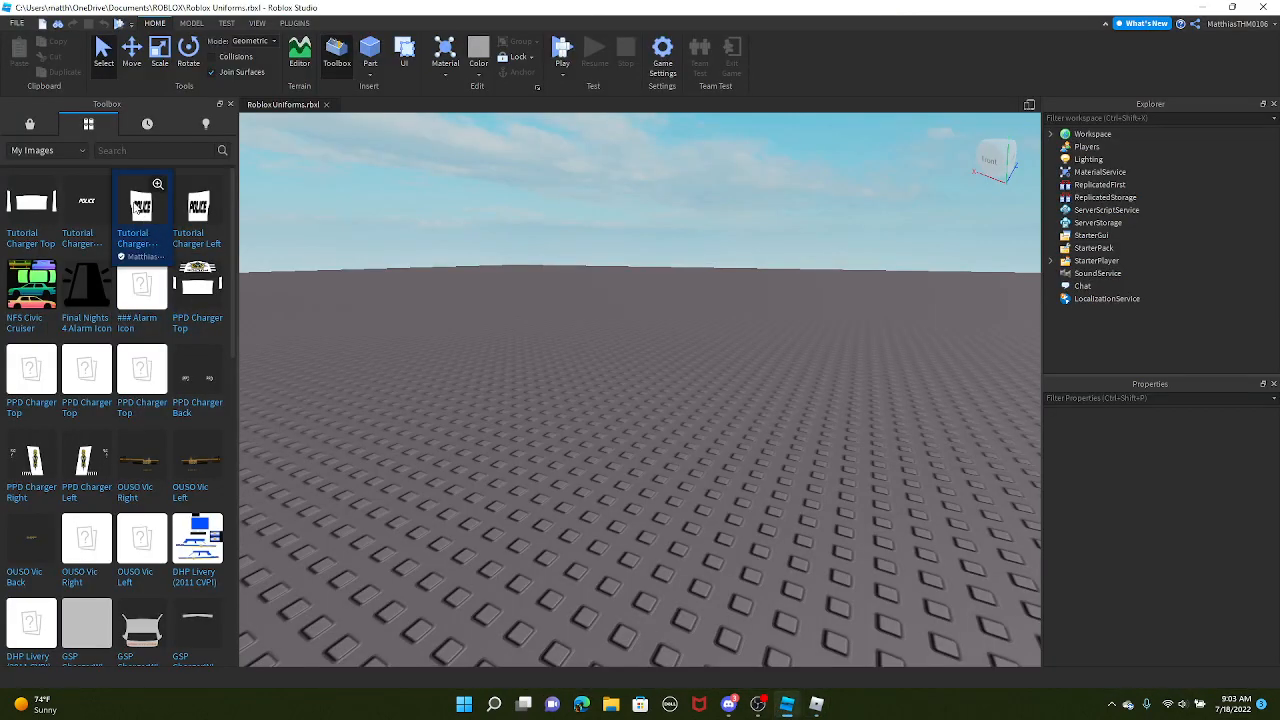
left_click(1204, 8)
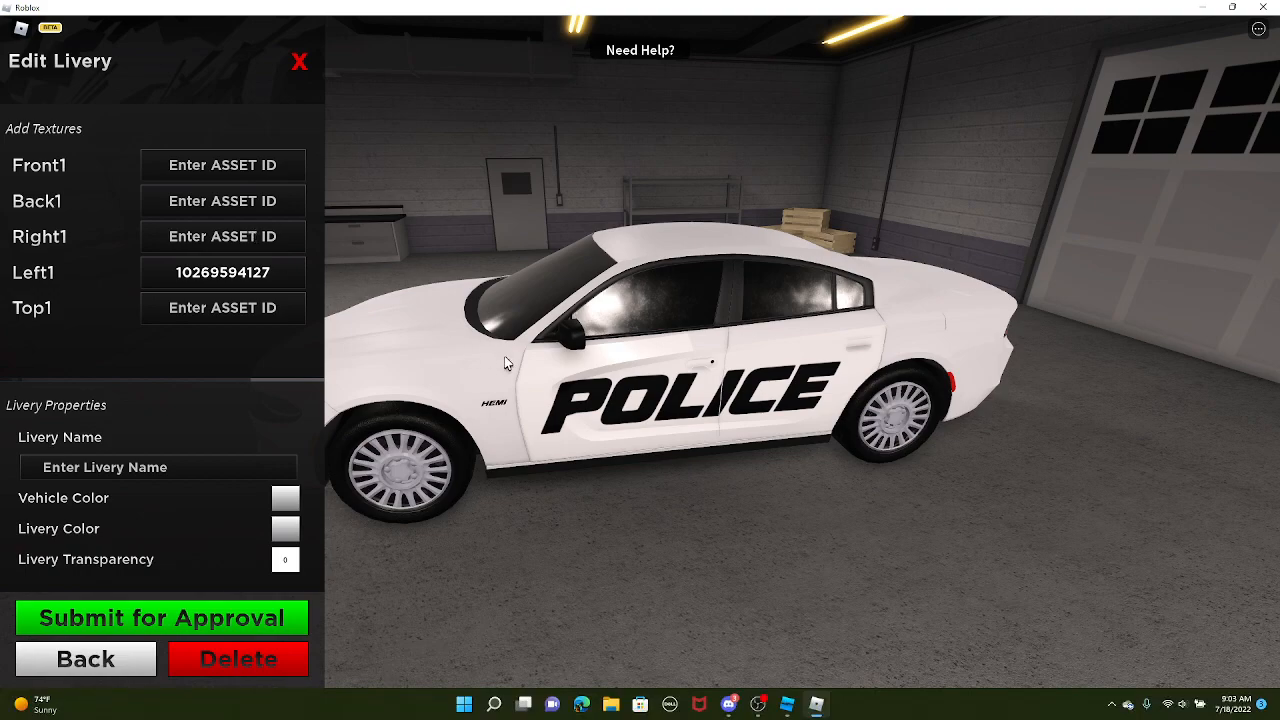
key("ctrl+v")
right_click(794, 513)
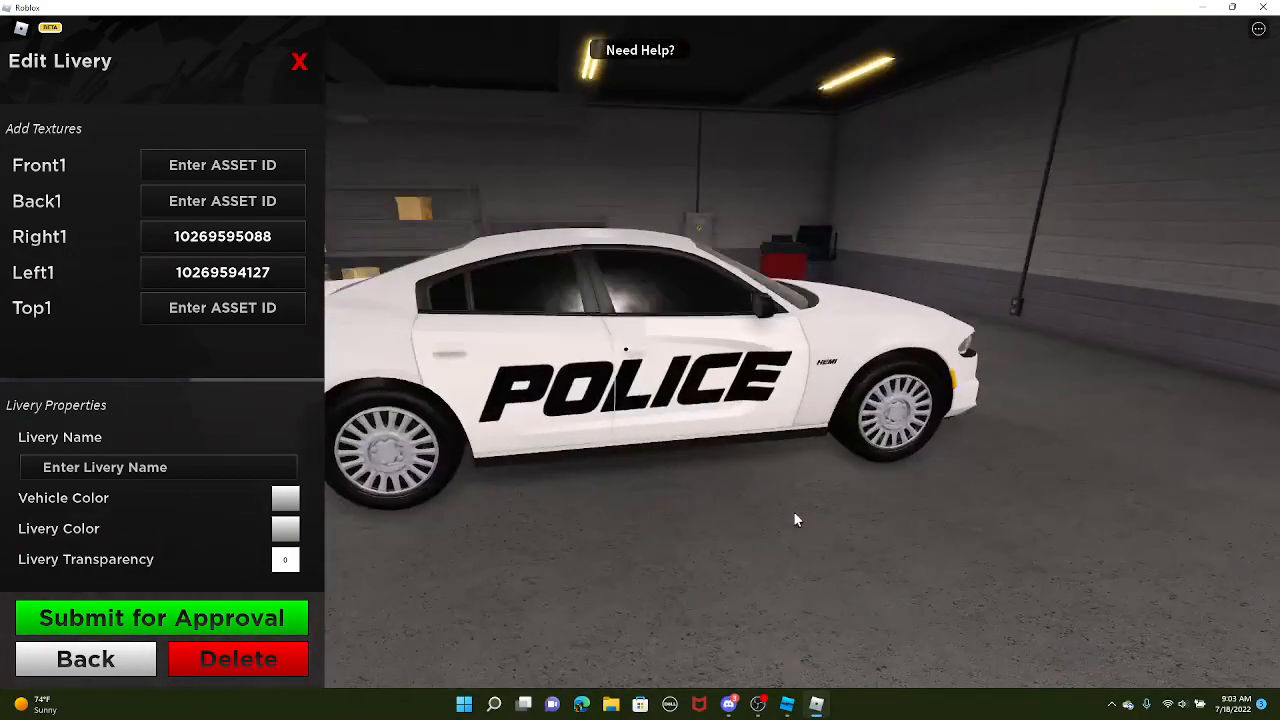
right_click(794, 513)
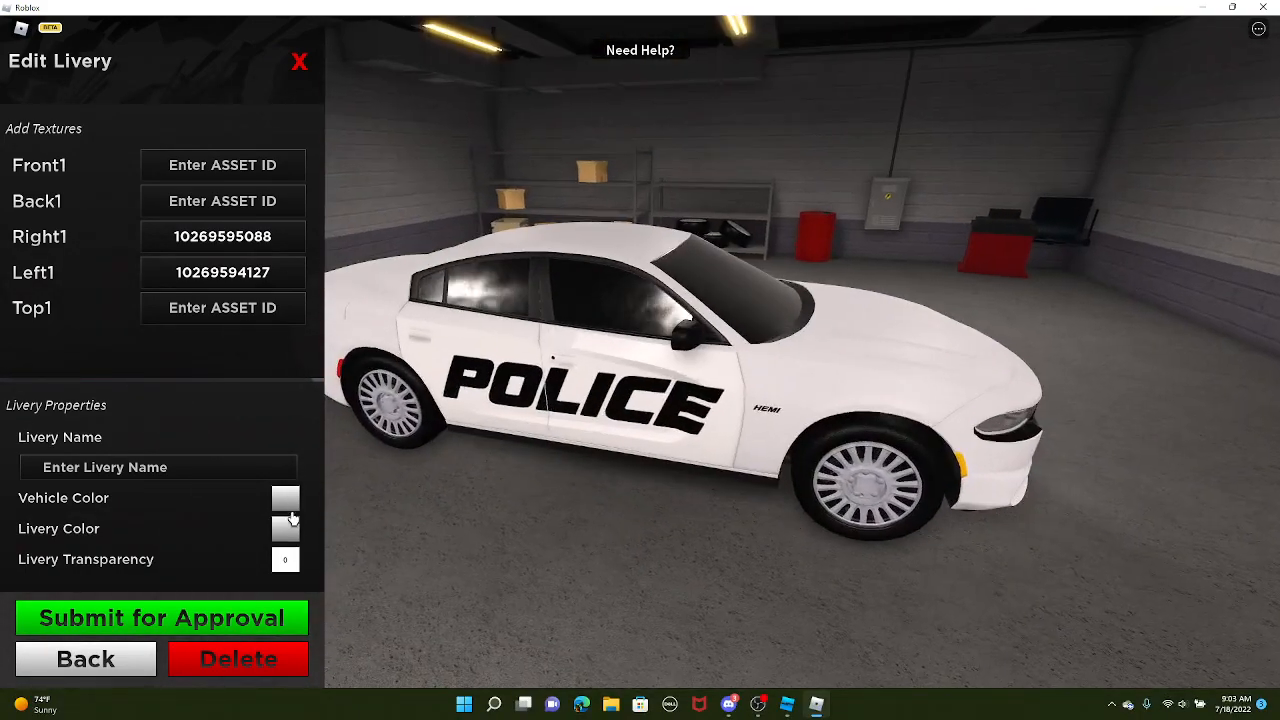
Set the livery's vehicle color to black (#030000) and inspect the car's sides and roof
left_click(285, 500)
left_click_drag(682, 318, 689, 513)
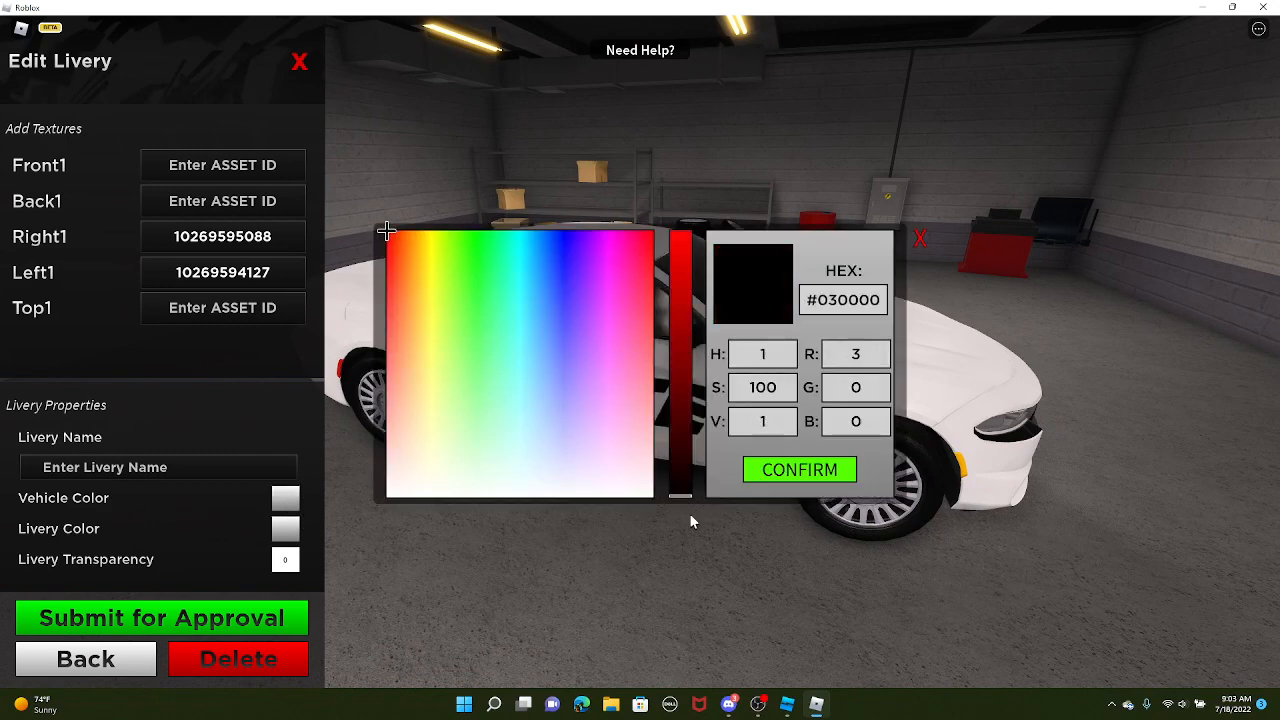
left_click(800, 470)
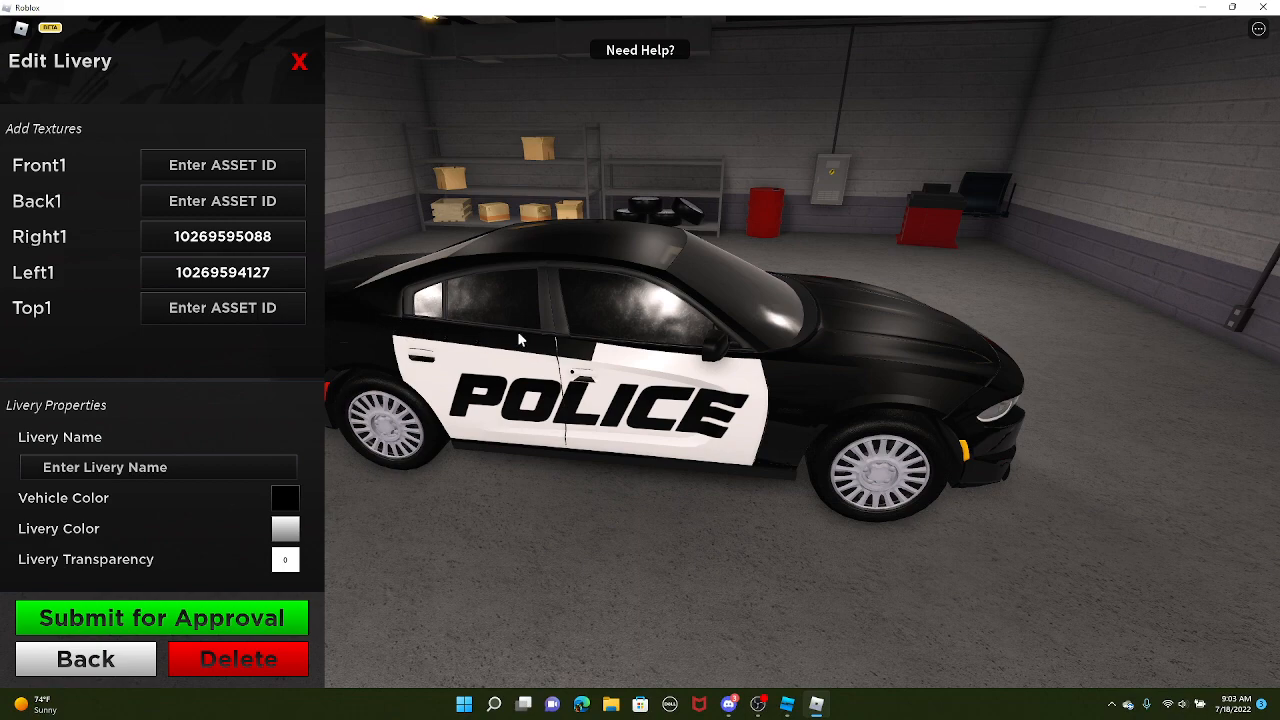
left_click_drag(600, 343, 600, 341)
left_click_drag(738, 345, 670, 352)
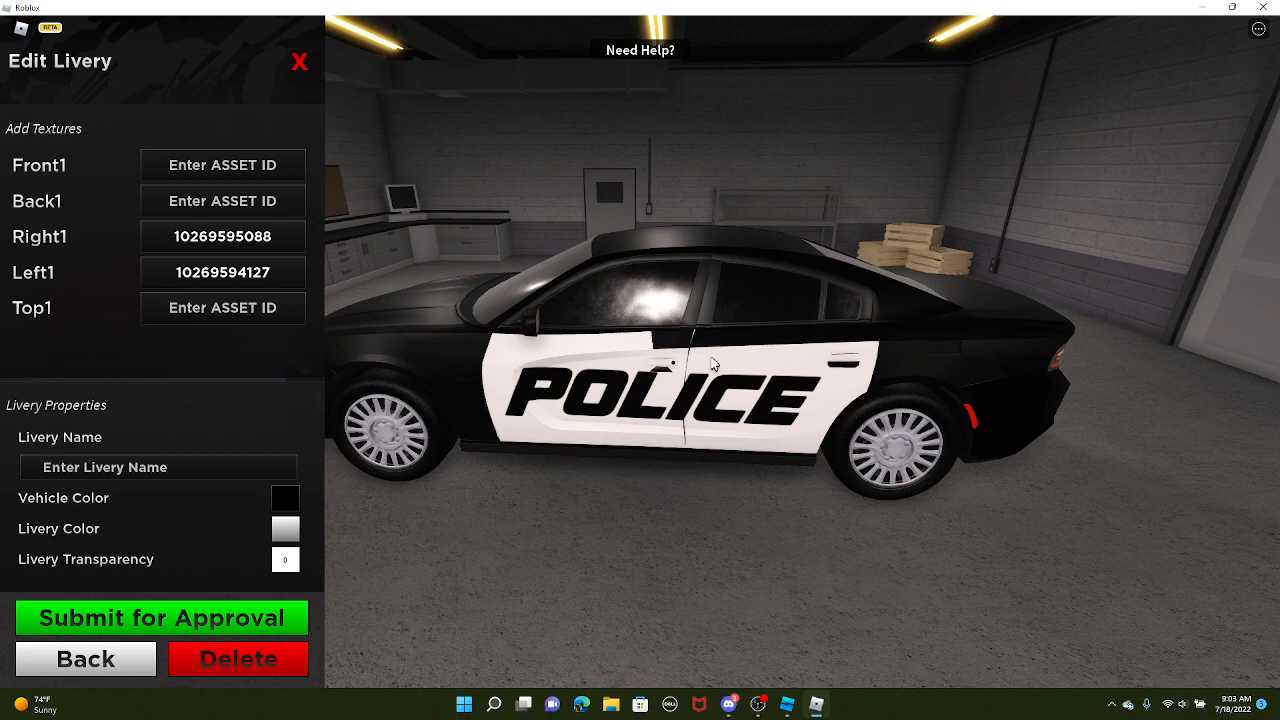
left_click_drag(713, 364, 709, 363)
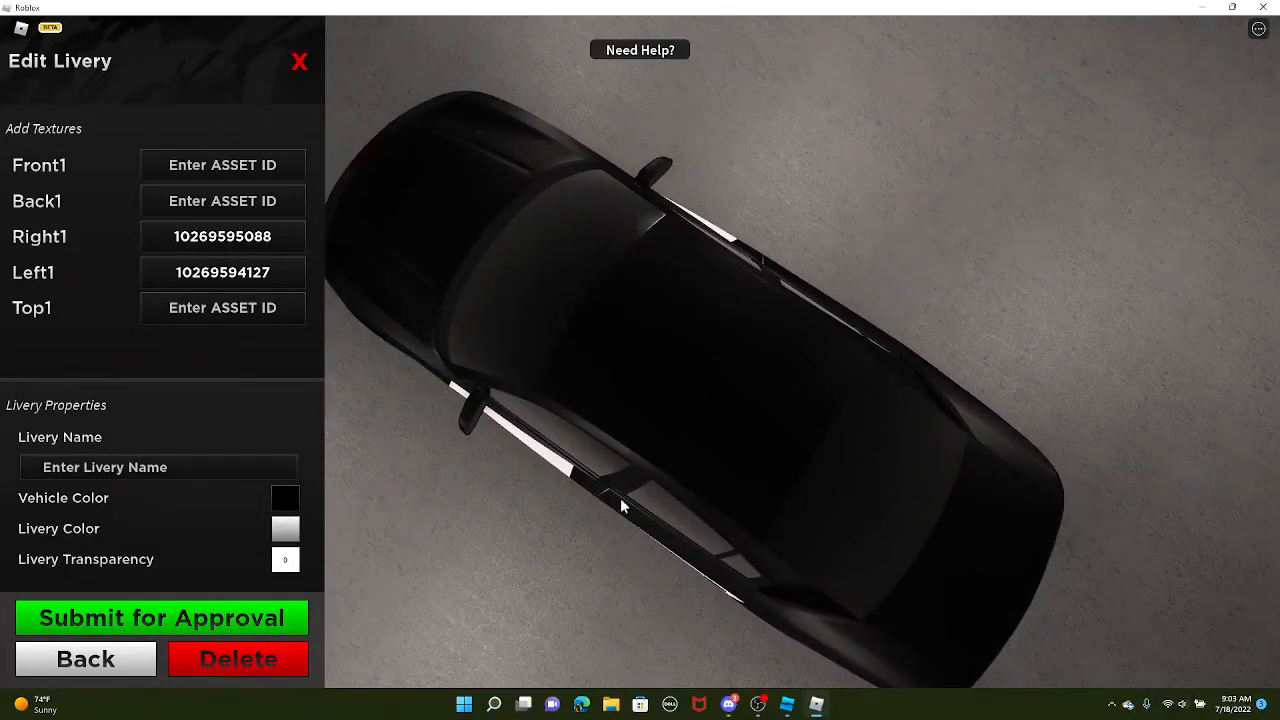
left_click_drag(682, 521, 688, 520)
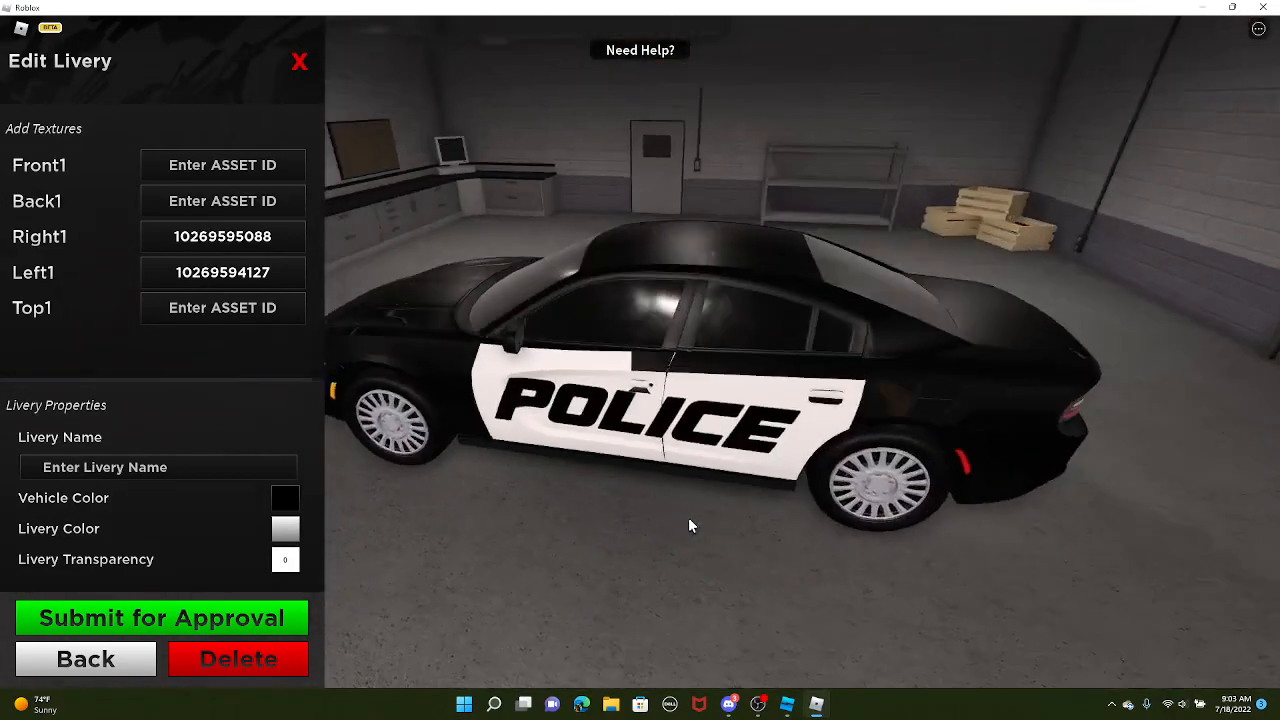
left_click(787, 705)
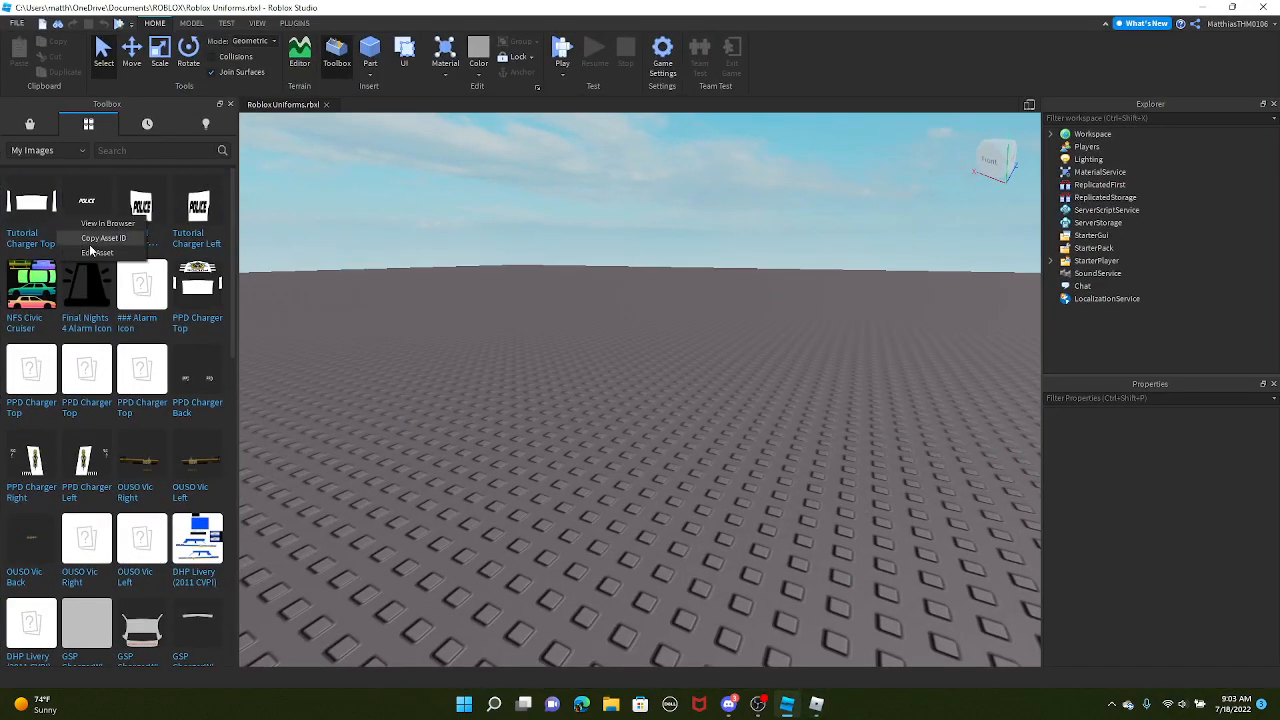
left_click(1200, 9)
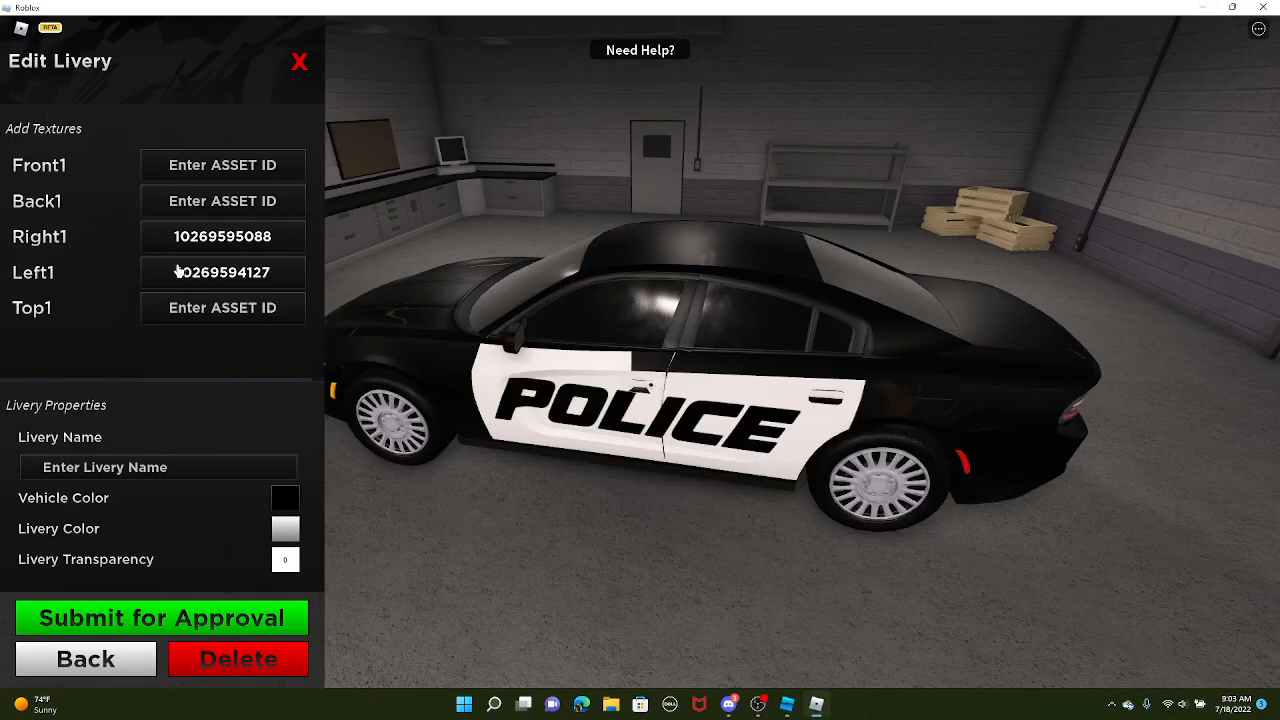
key("ctrl+v")
key("Return")
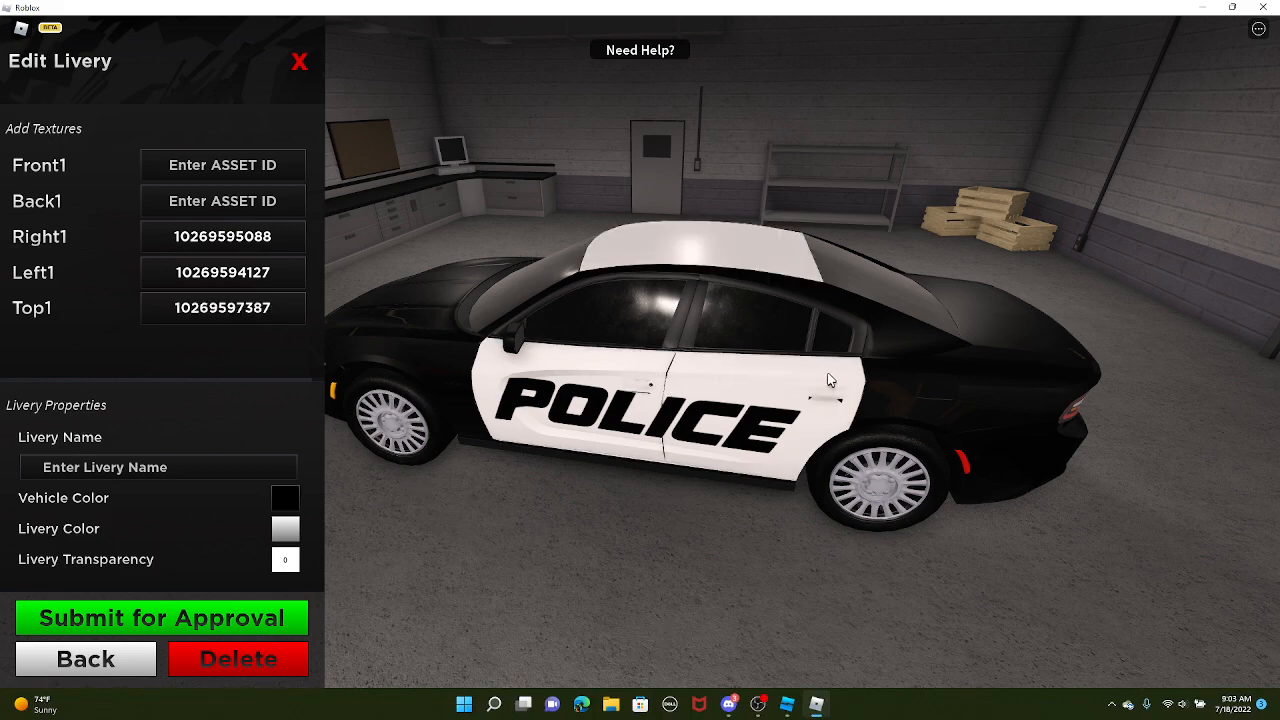
left_click_drag(805, 385, 799, 386)
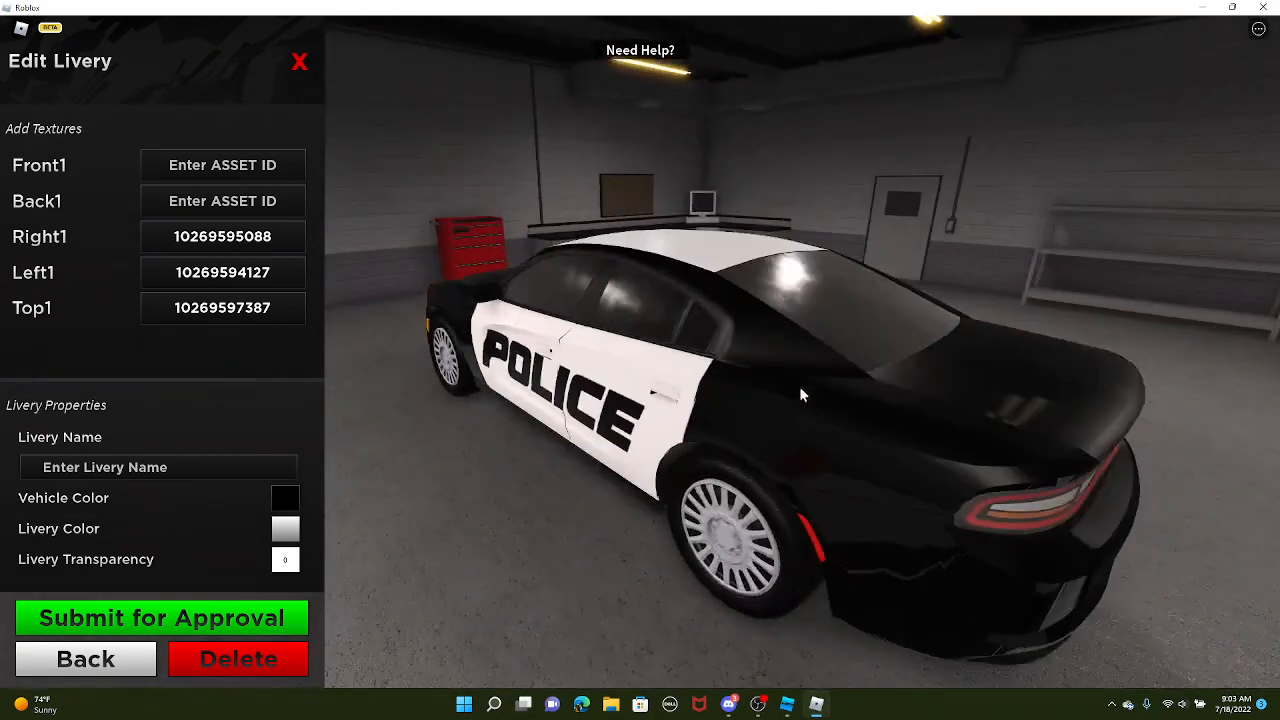
left_click(787, 704)
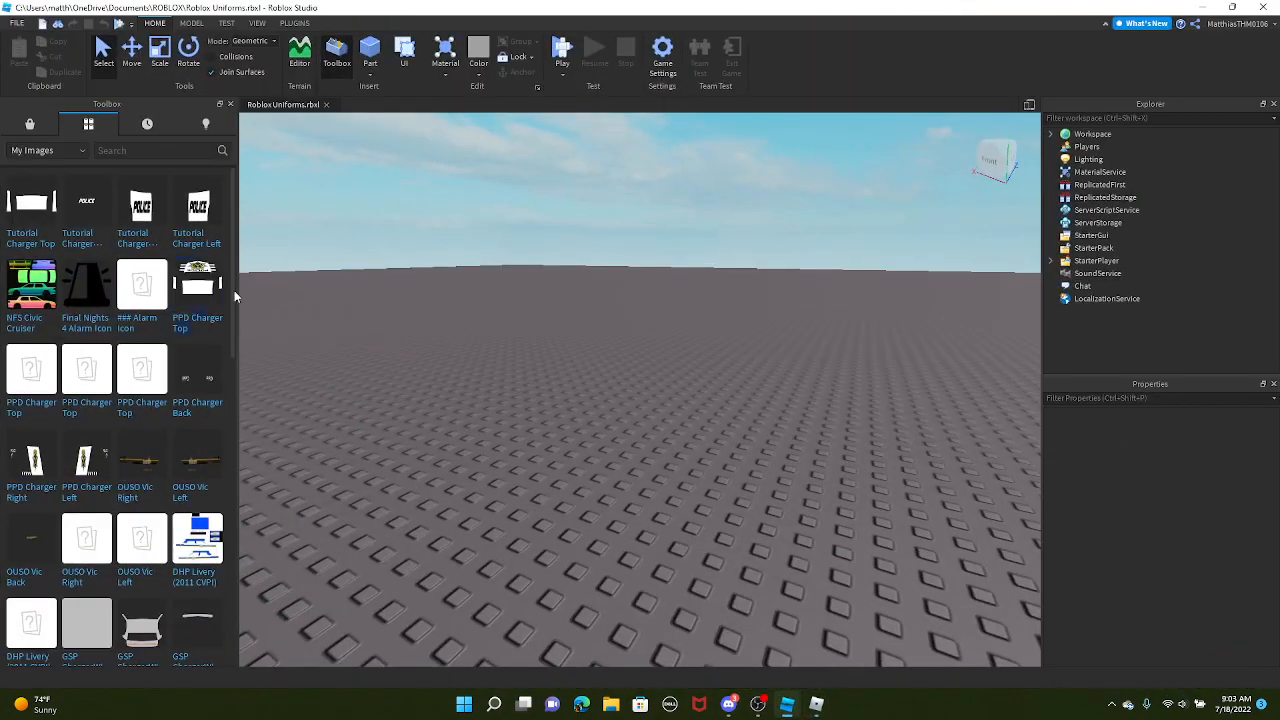
left_click(1202, 7)
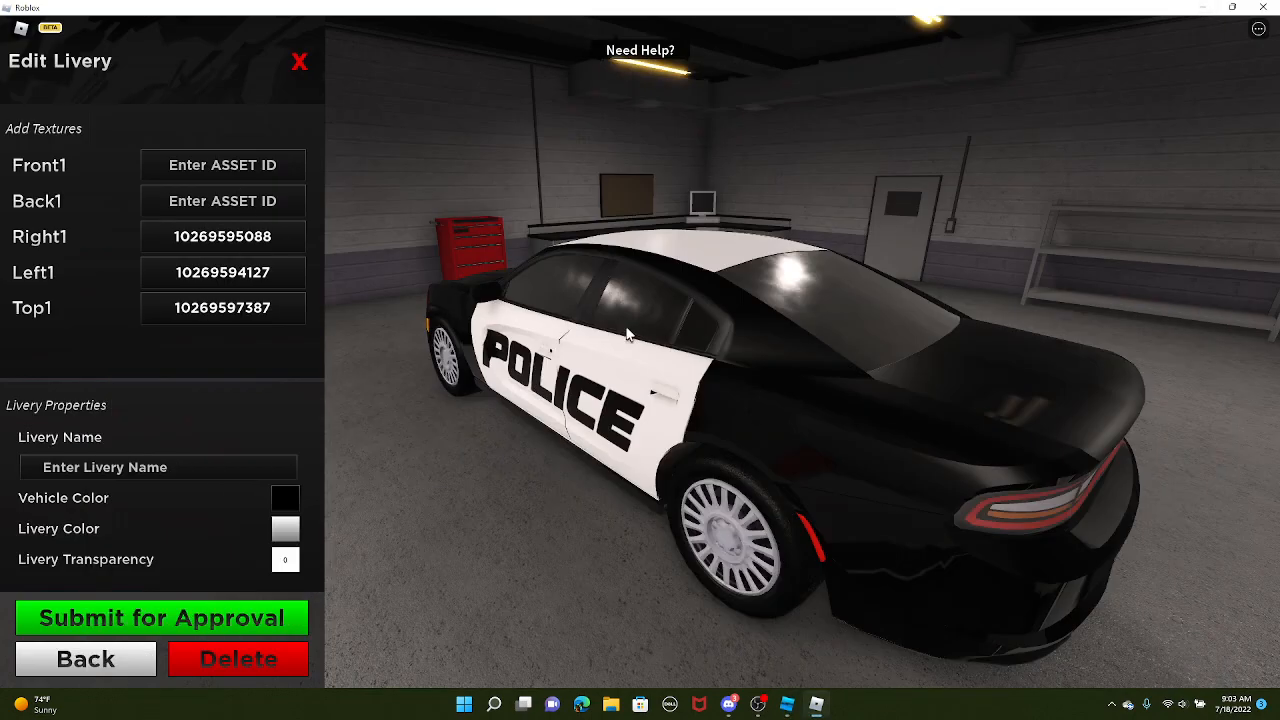
left_click(222, 201)
key("ctrl+v")
left_click_drag(991, 460, 1007, 461)
scroll(1008, 462, "down", 4)
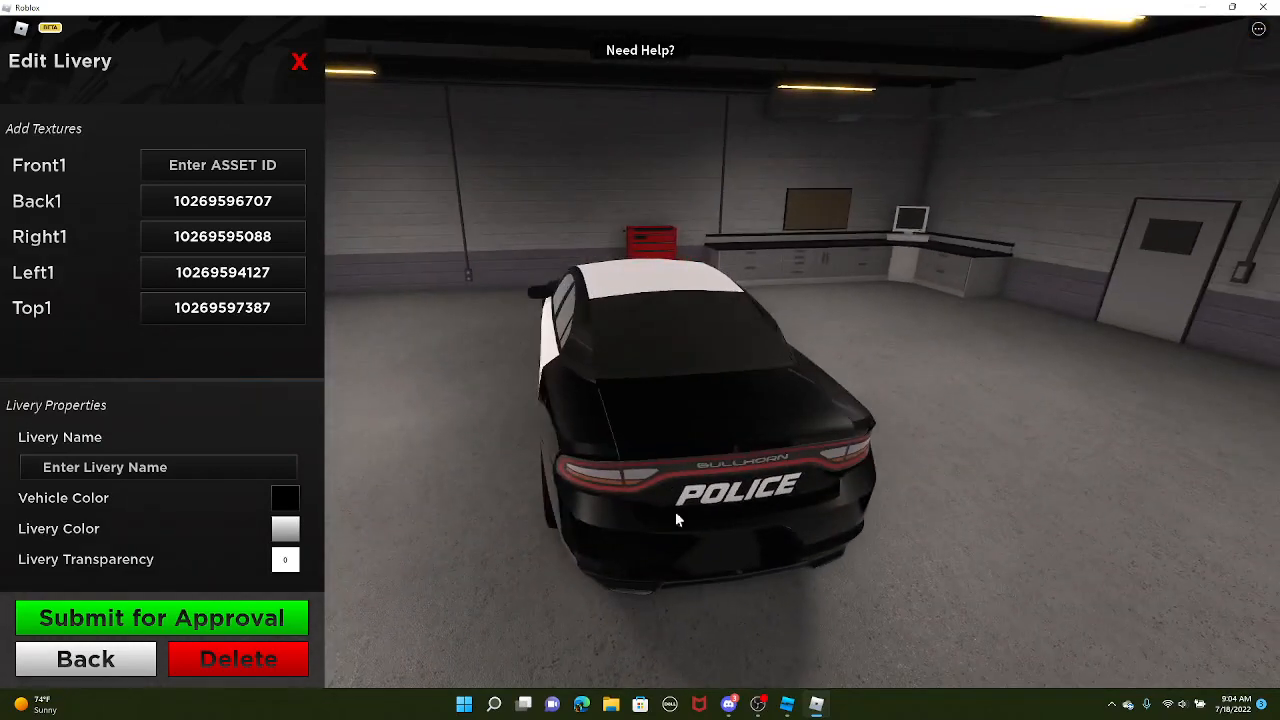
Name the livery Tutorial Charger
left_click(166, 465)
type("jhsdfksd")
key("BackSpace")
key("BackSpace")
key("BackSpace")
key("BackSpace")
key("BackSpace")
key("BackSpace")
key("BackSpace")
key("BackSpace")
type("Tutorial")
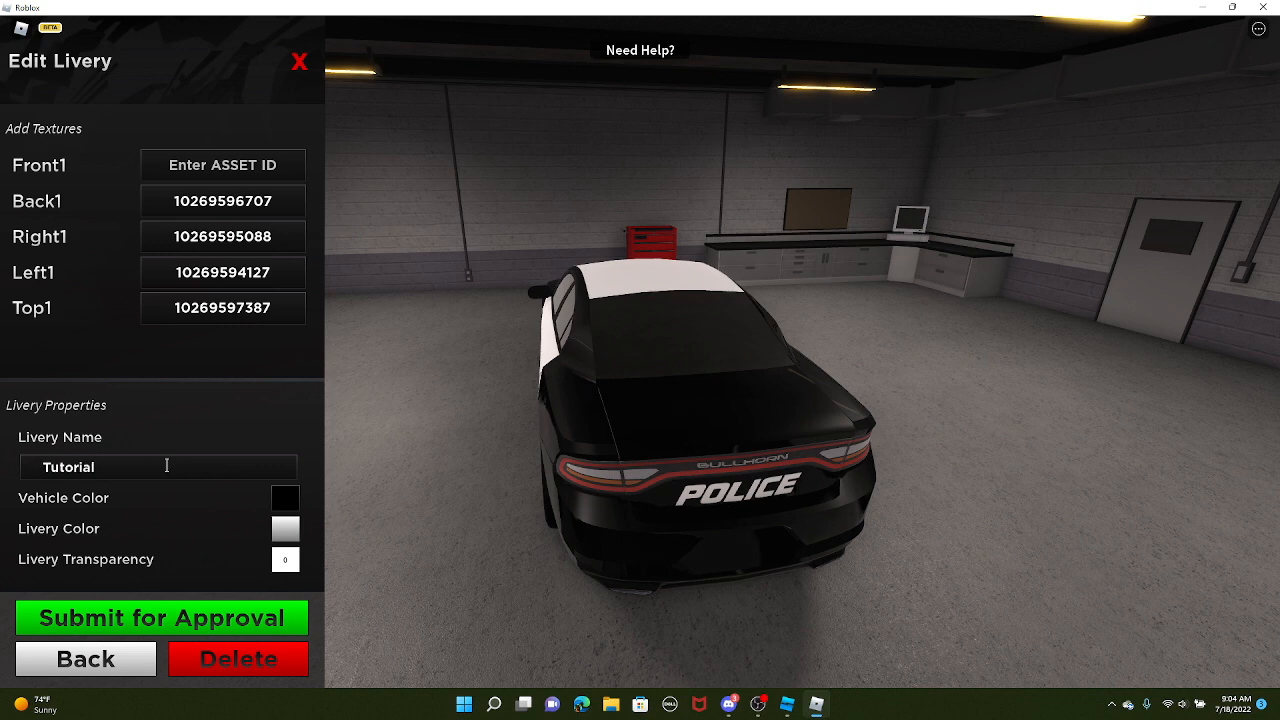
type(" Charger")
Look over the finished car and submit the Tutorial Charger livery for approval
left_click_drag(375, 402, 570, 388)
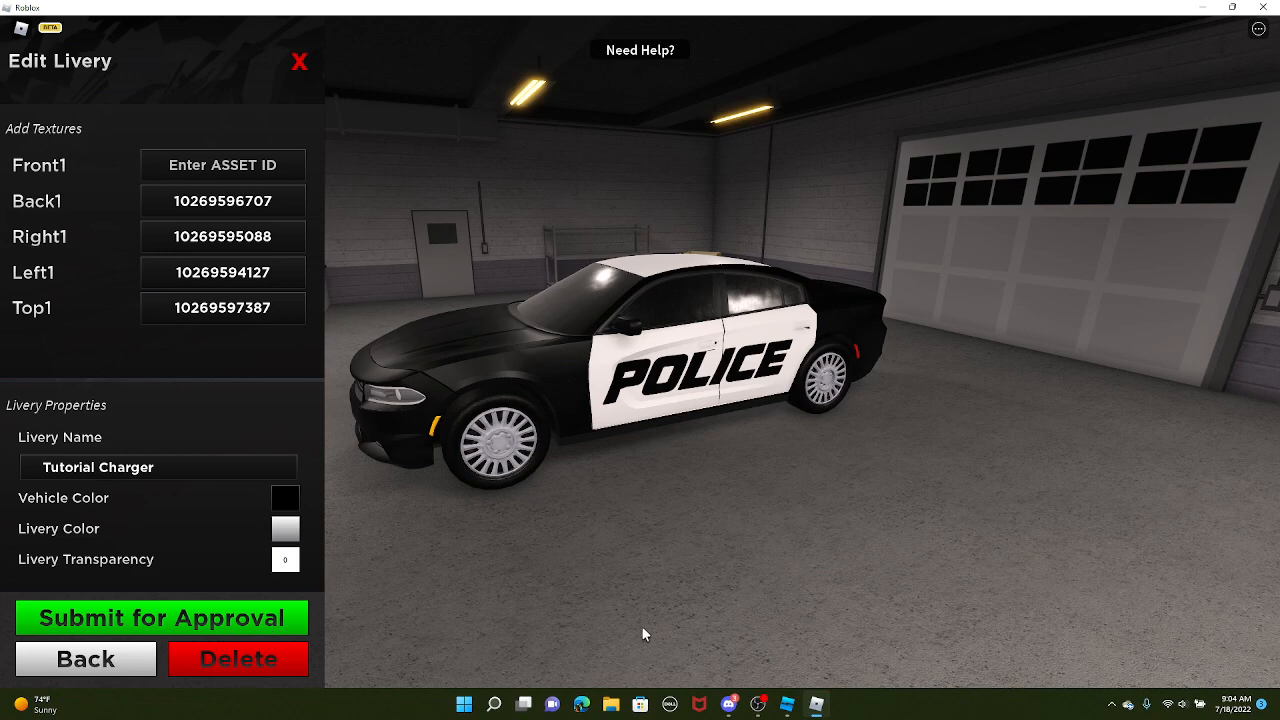
left_click_drag(653, 600, 646, 600)
left_click(280, 618)
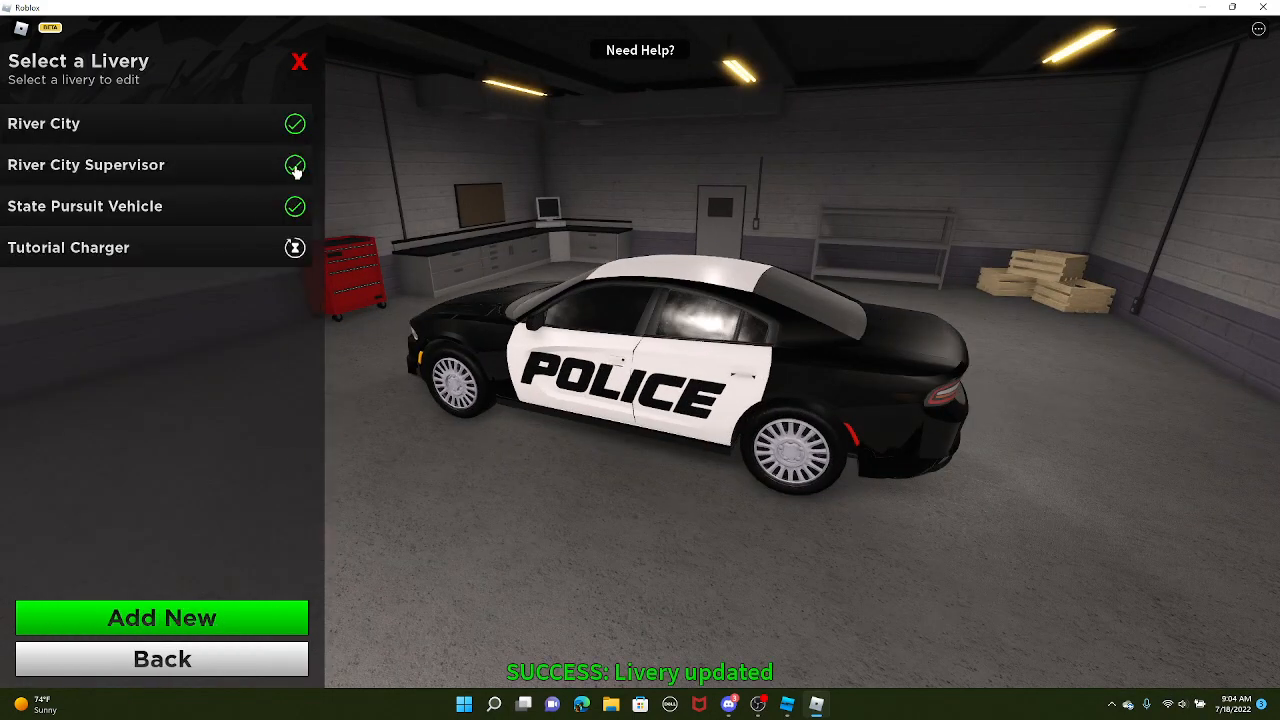
Open the existing River City and State Pursuit Vehicle liveries in turn to view their designs, and return to the livery list
left_click(166, 125)
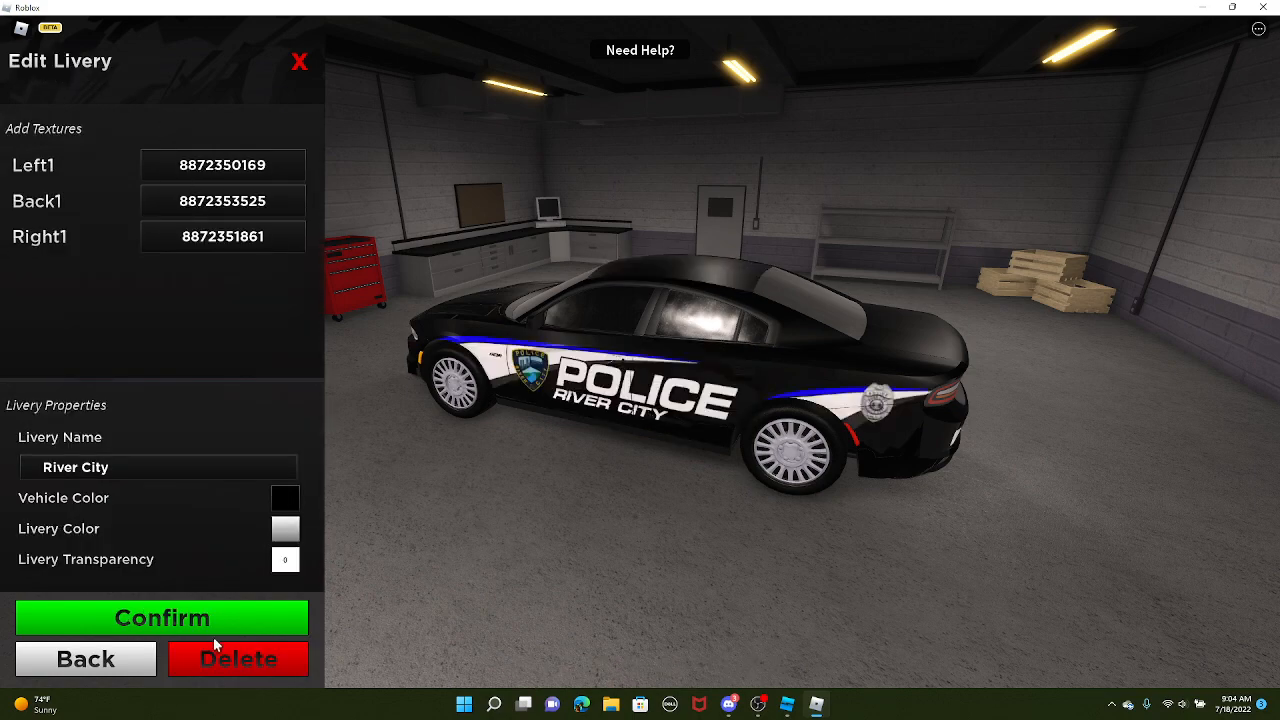
left_click(126, 659)
left_click(238, 216)
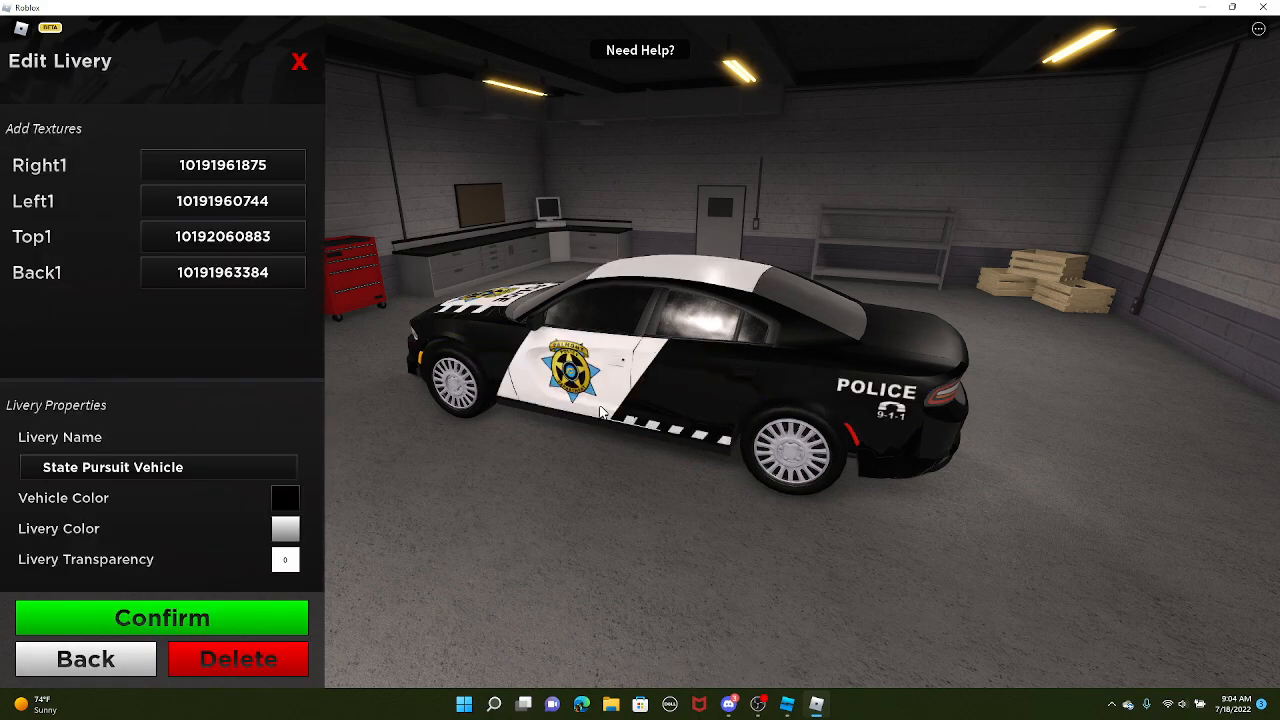
left_click_drag(602, 412, 657, 420)
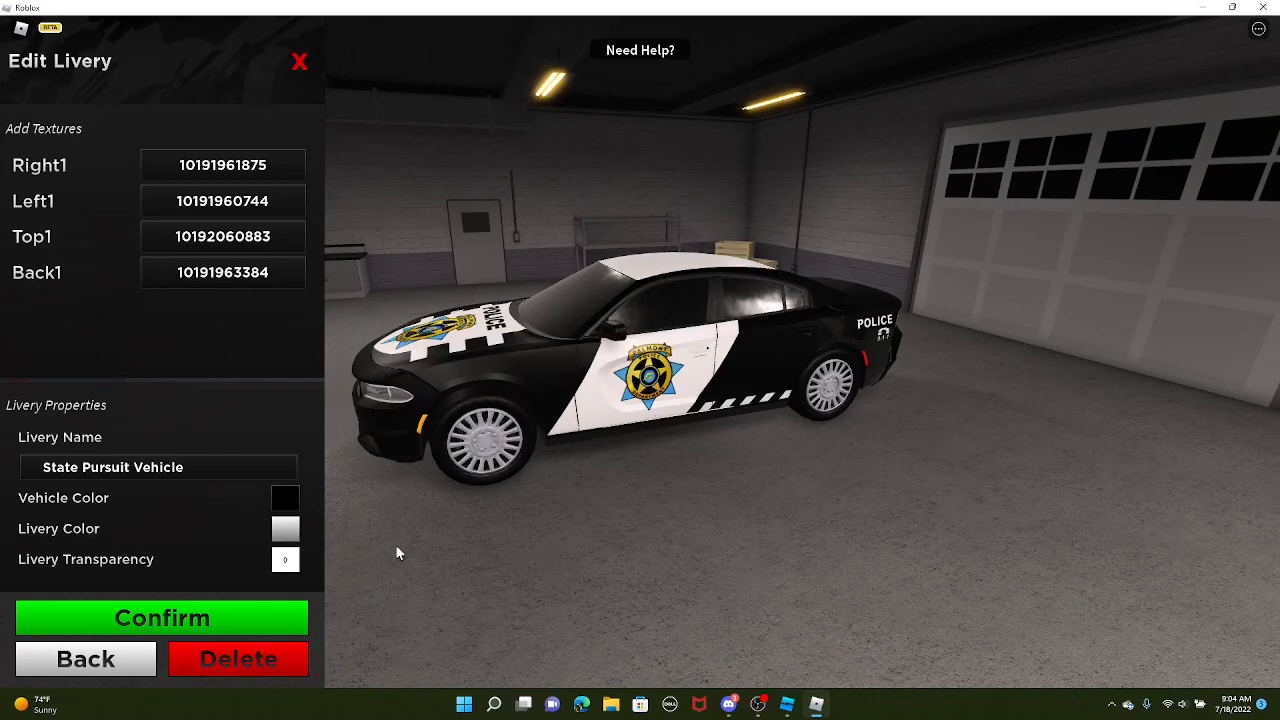
left_click(100, 660)
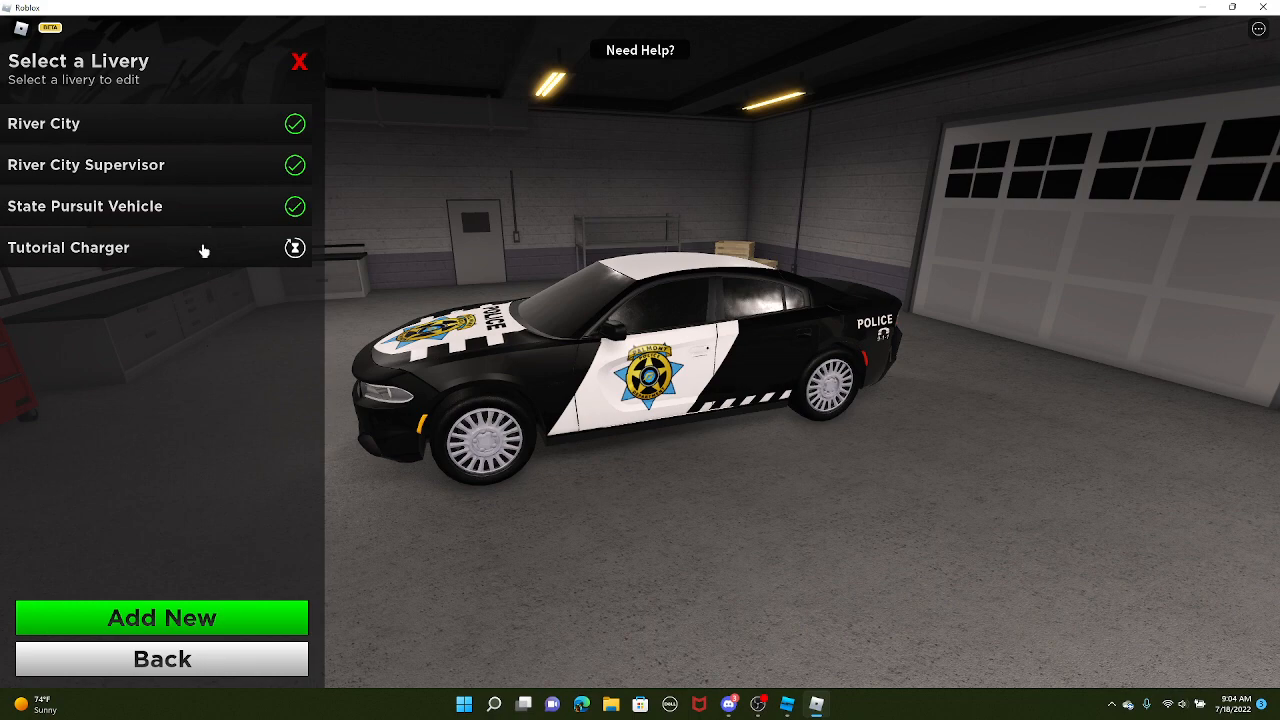
left_click_drag(554, 367, 555, 375)
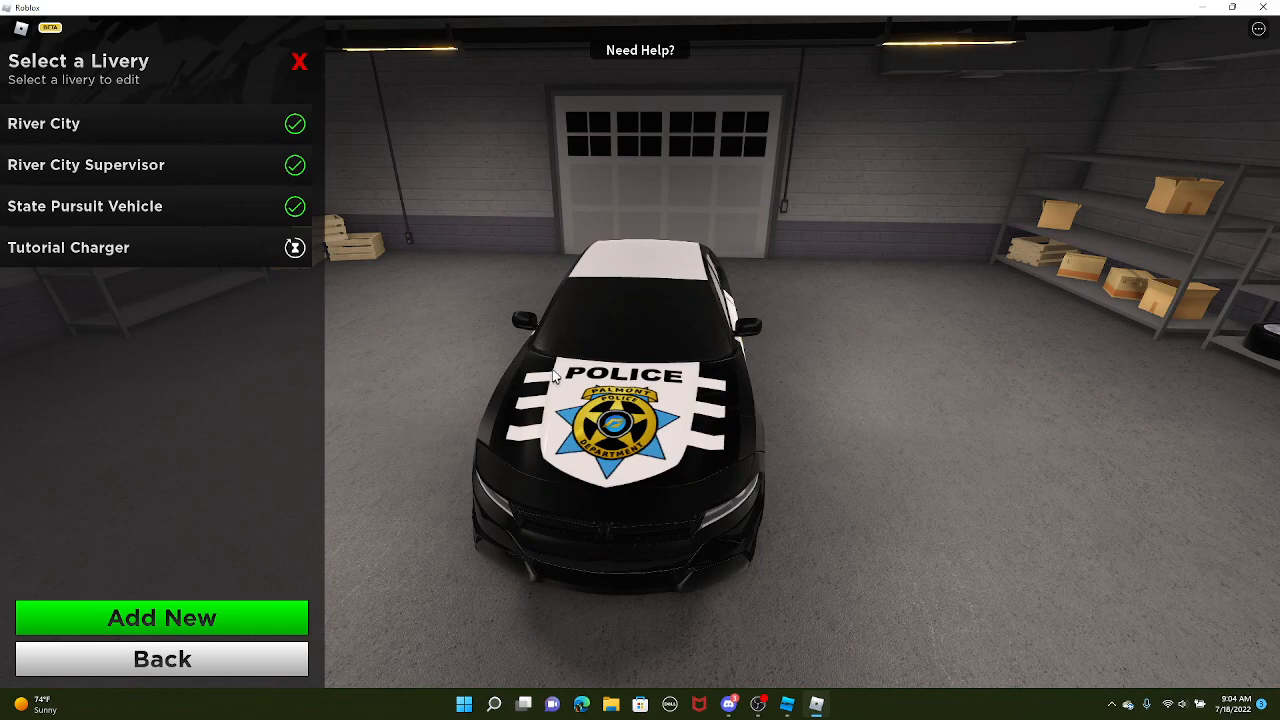
Back out of the livery and vehicle lists to the team selection, viewing the car from several angles
left_click(266, 617)
left_click_drag(688, 539, 694, 536)
left_click_drag(719, 416, 721, 414)
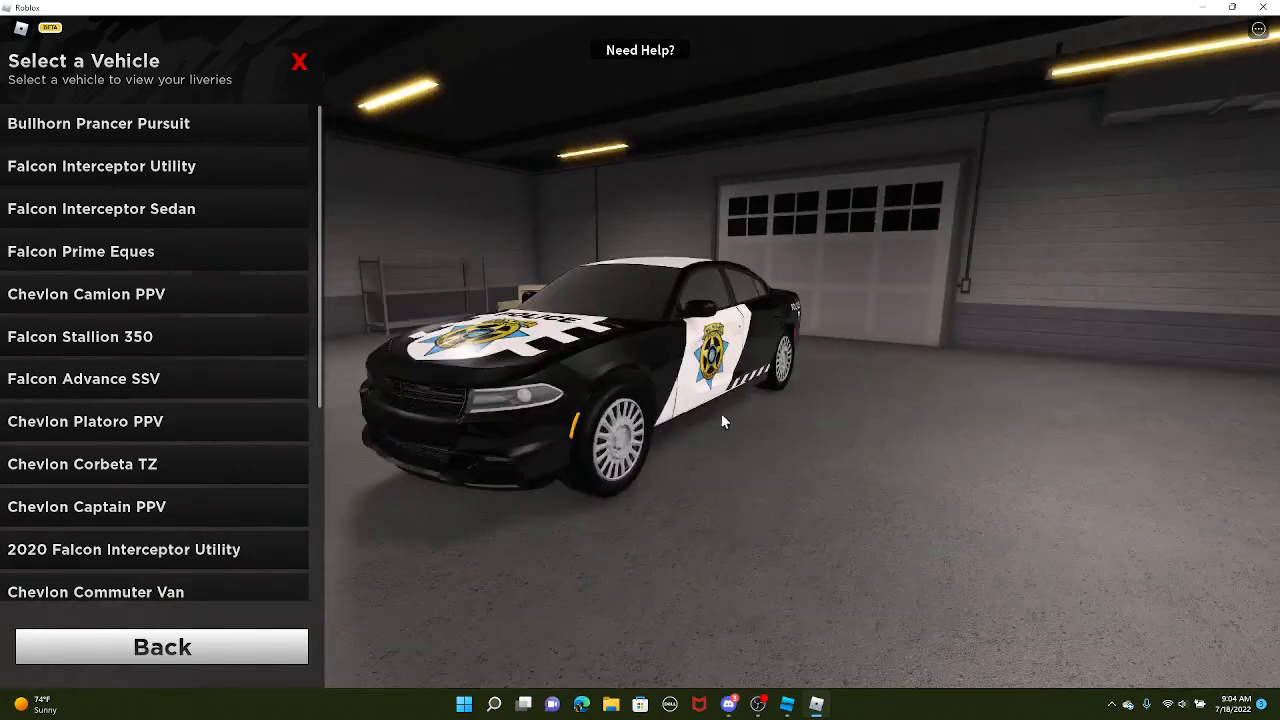
left_click_drag(813, 354, 789, 357)
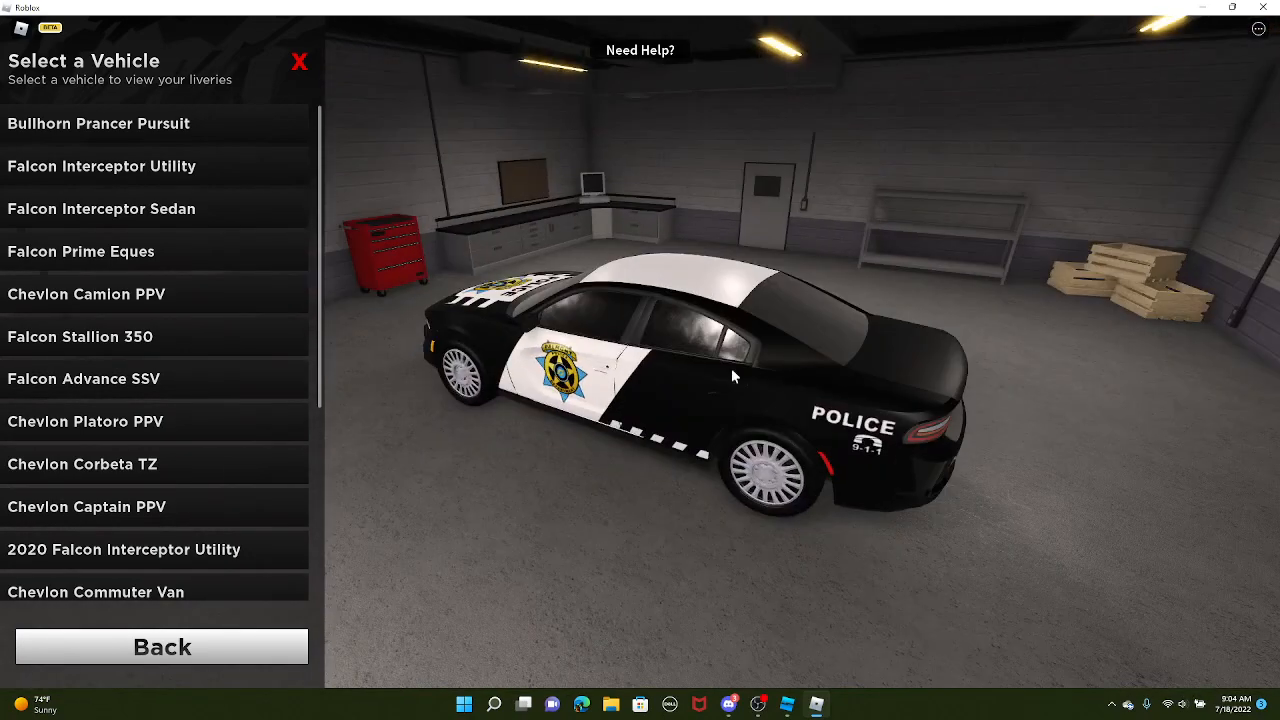
left_click_drag(721, 407, 722, 408)
left_click(137, 653)
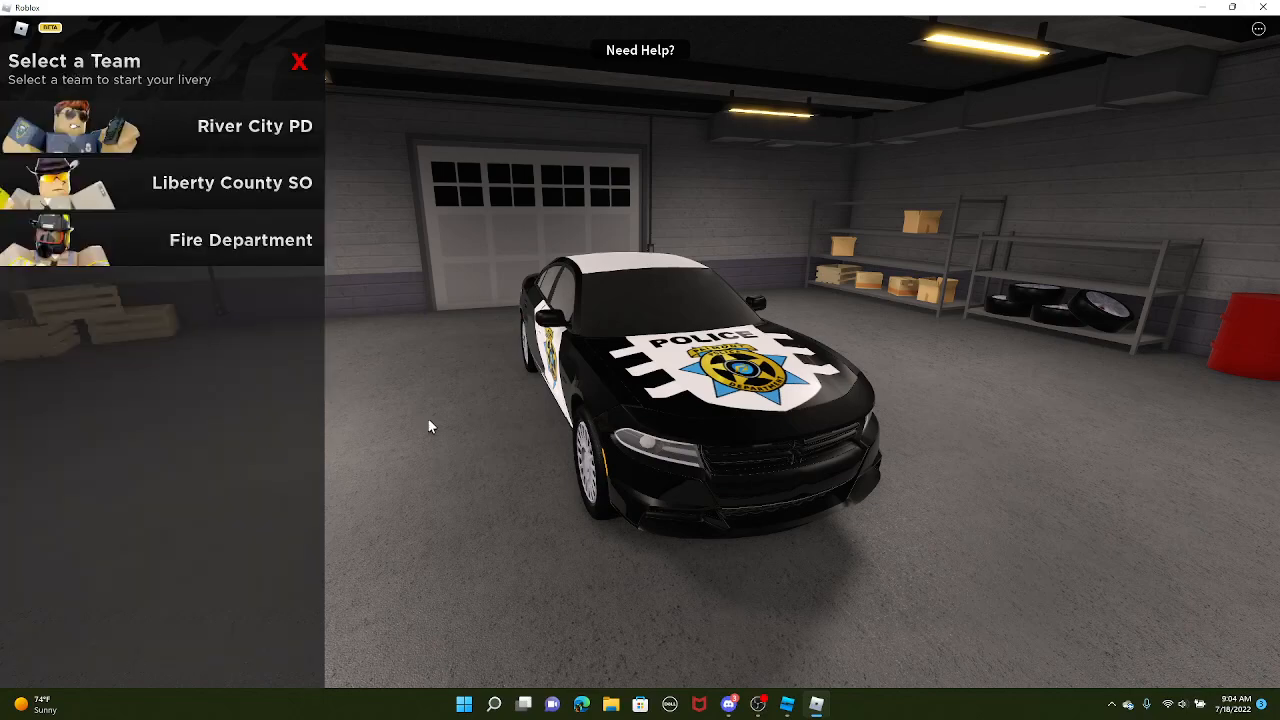
Reopen the Tutorial Charger livery under River City PD's Bullhorn Prancer Pursuit
left_click(274, 136)
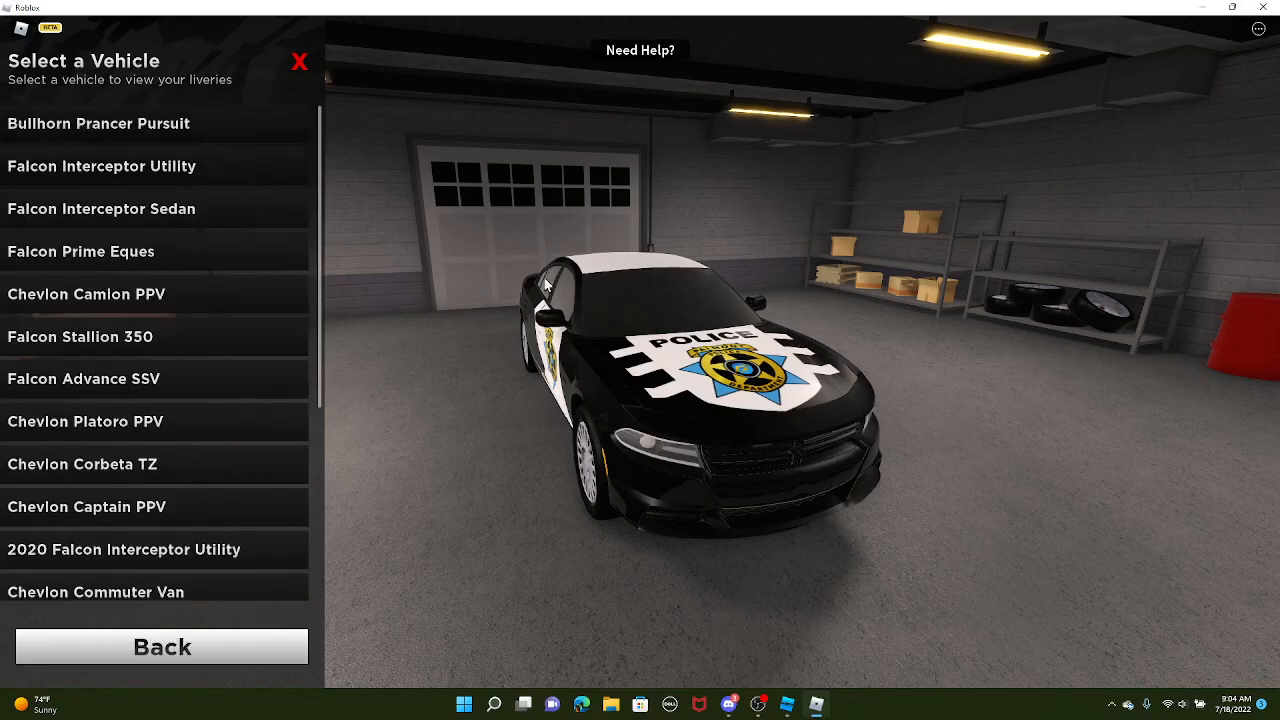
left_click_drag(548, 280, 546, 280)
left_click(243, 128)
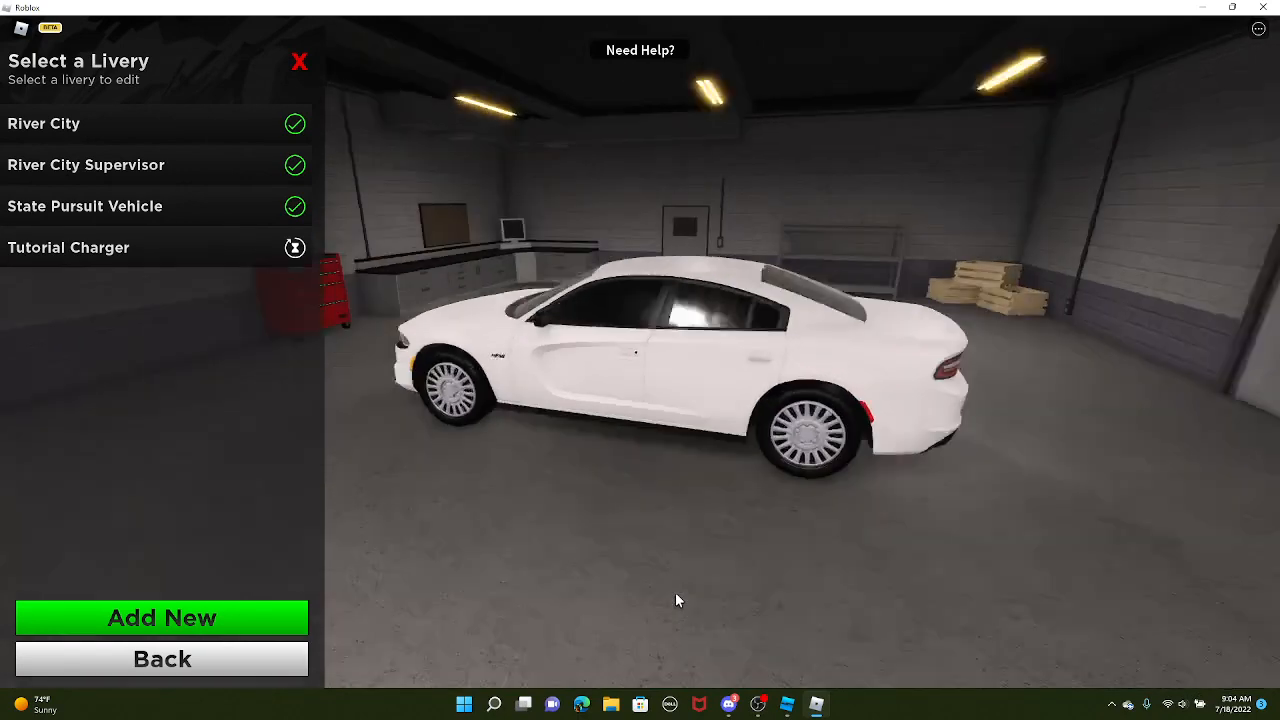
left_click(282, 256)
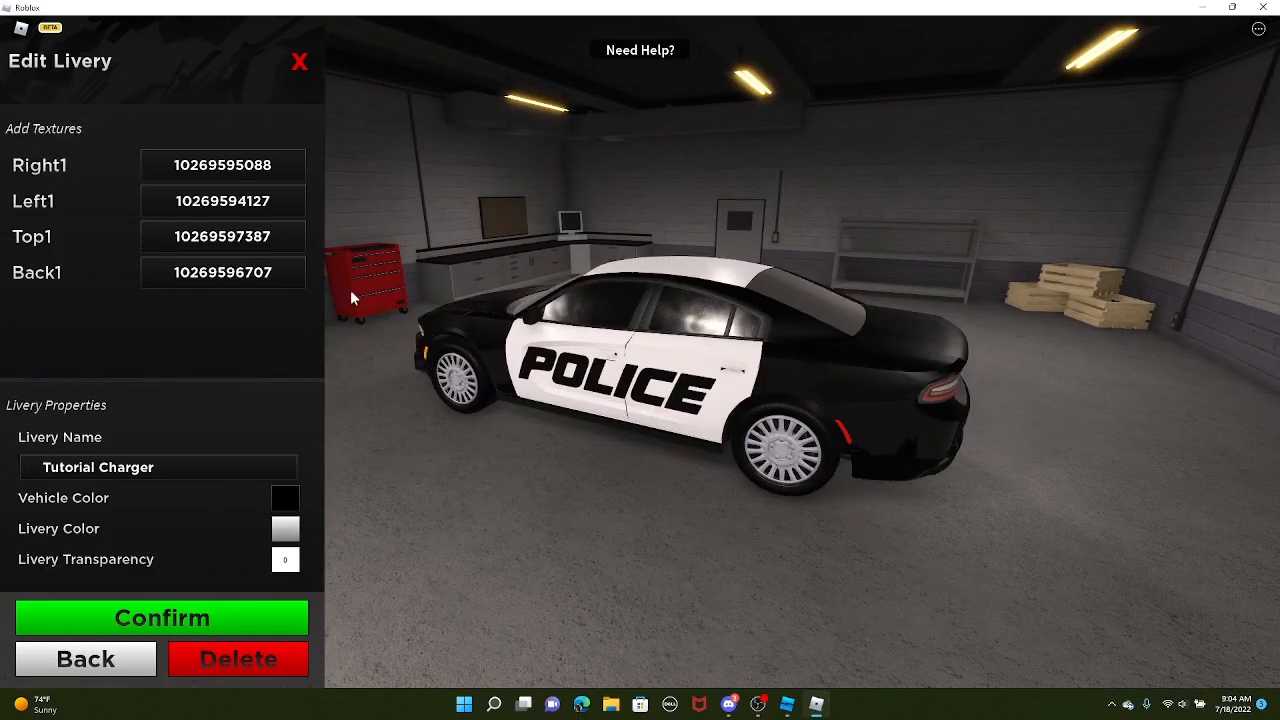